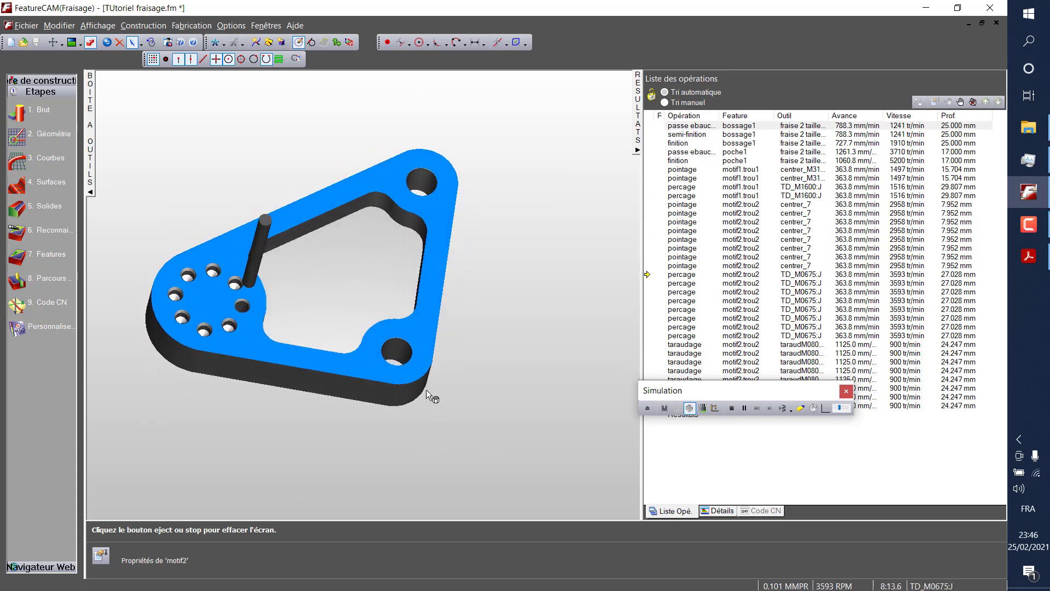
Collapse the results pane and replay the 3D machining simulation of the plate, stopping it at the end.
{"action": "scroll", "coordinate": [425, 373], "scroll_direction": "up", "scroll_amount": 4}
{"action": "scroll", "coordinate": [393, 354], "scroll_direction": "down", "scroll_amount": 5}
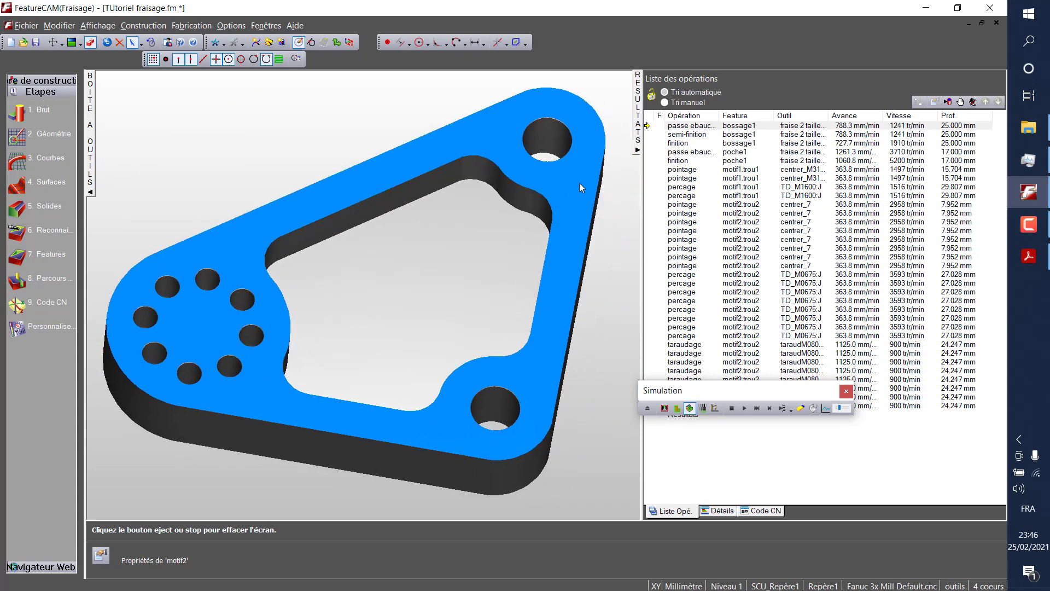
{"action": "left_click", "coordinate": [637, 149]}
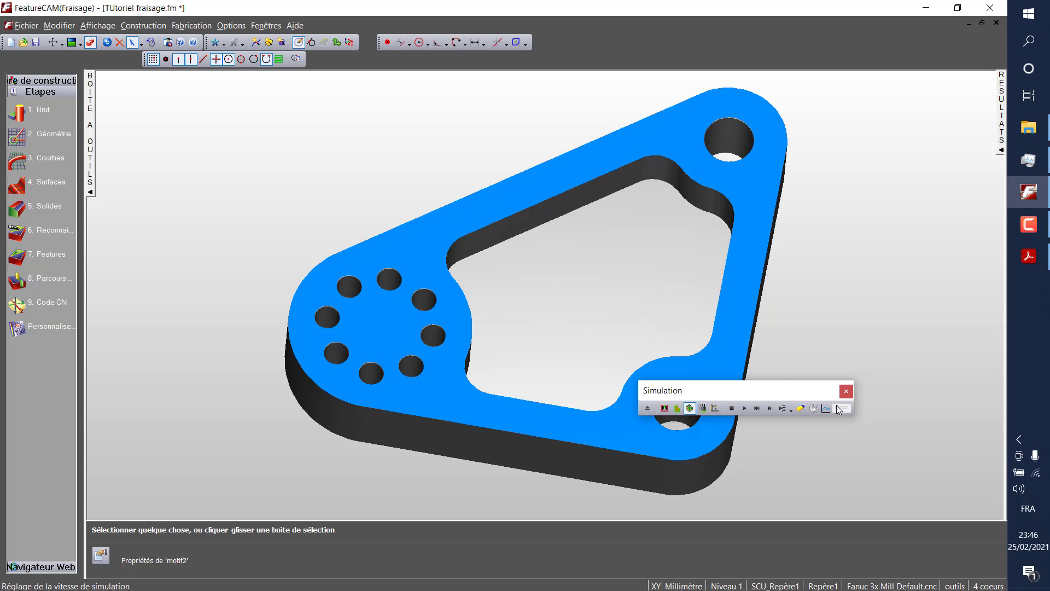
{"action": "left_click", "coordinate": [744, 408]}
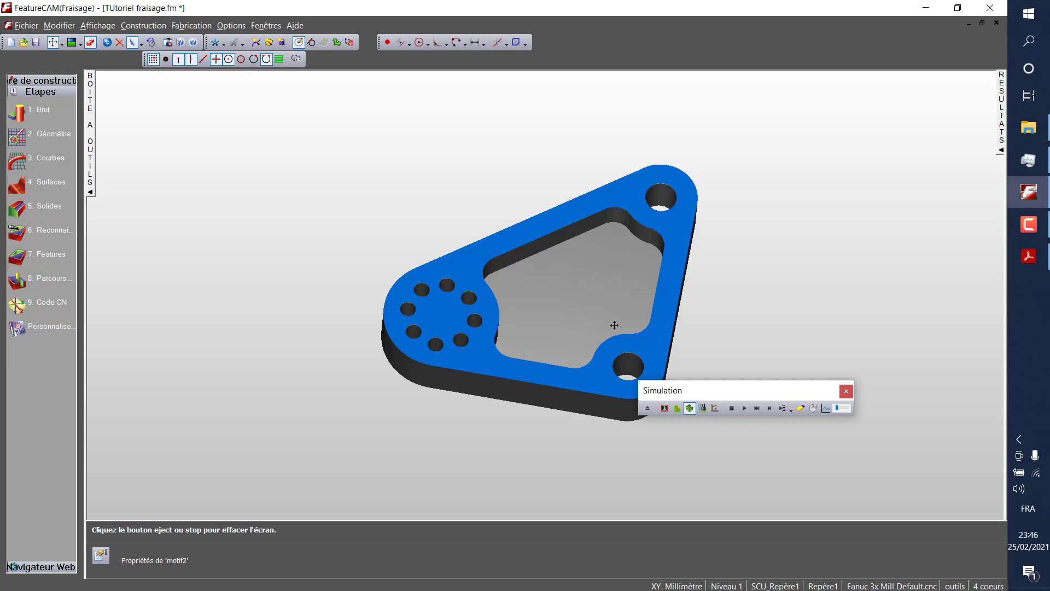
{"action": "left_click", "coordinate": [732, 408]}
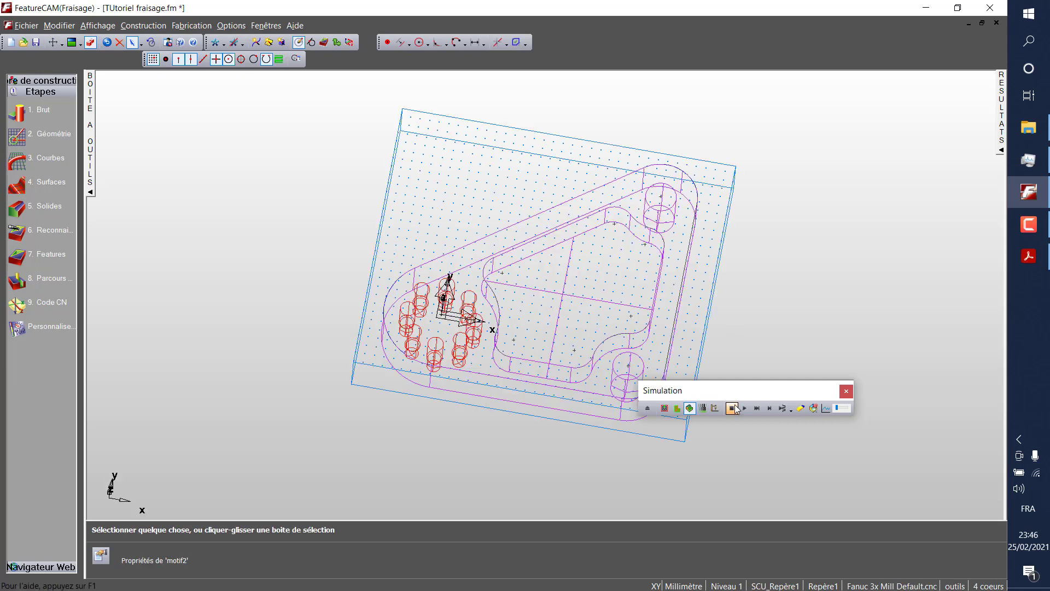
Set the part to the top view and try to display its NC code in the reopened results pane.
{"action": "left_click", "coordinate": [82, 44]}
{"action": "left_click", "coordinate": [104, 110]}
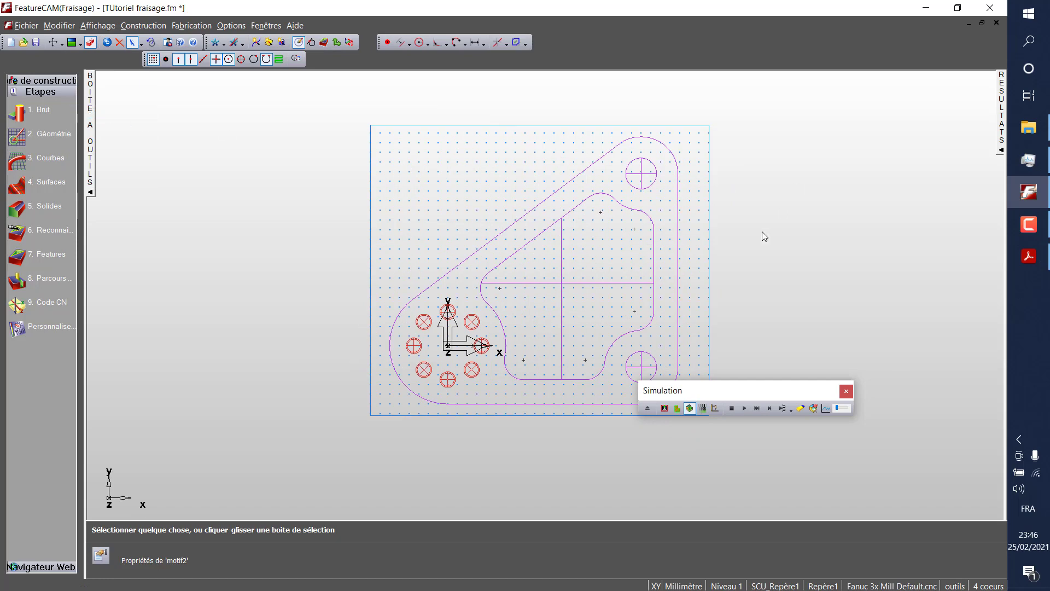
{"action": "left_click", "coordinate": [999, 136]}
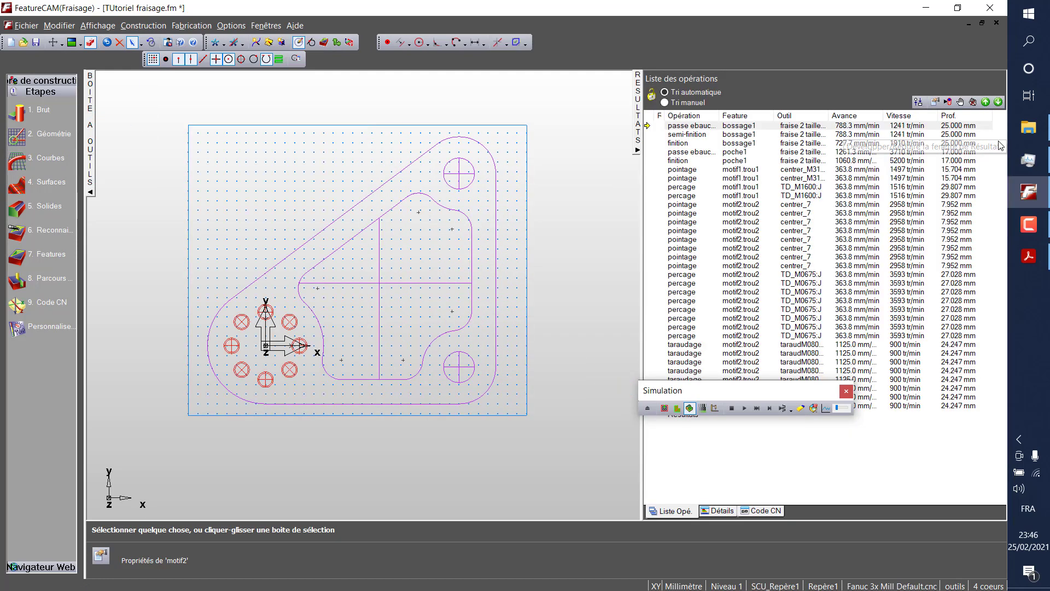
{"action": "left_click", "coordinate": [760, 511]}
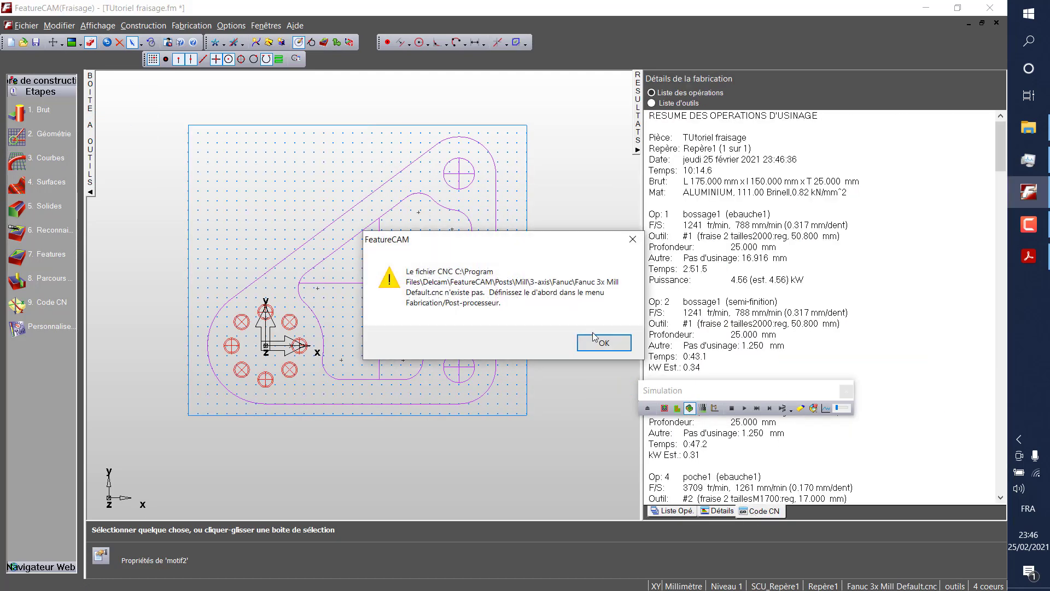
{"action": "key", "text": "Return"}
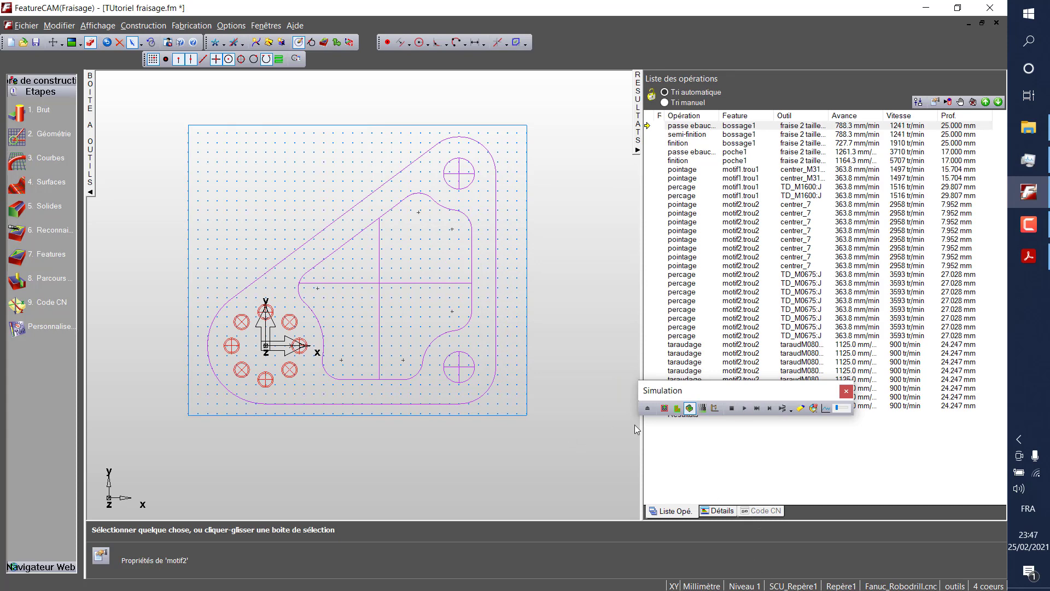
Run the 3D machining simulation again and inspect the finished plate from above.
{"action": "left_click", "coordinate": [745, 409]}
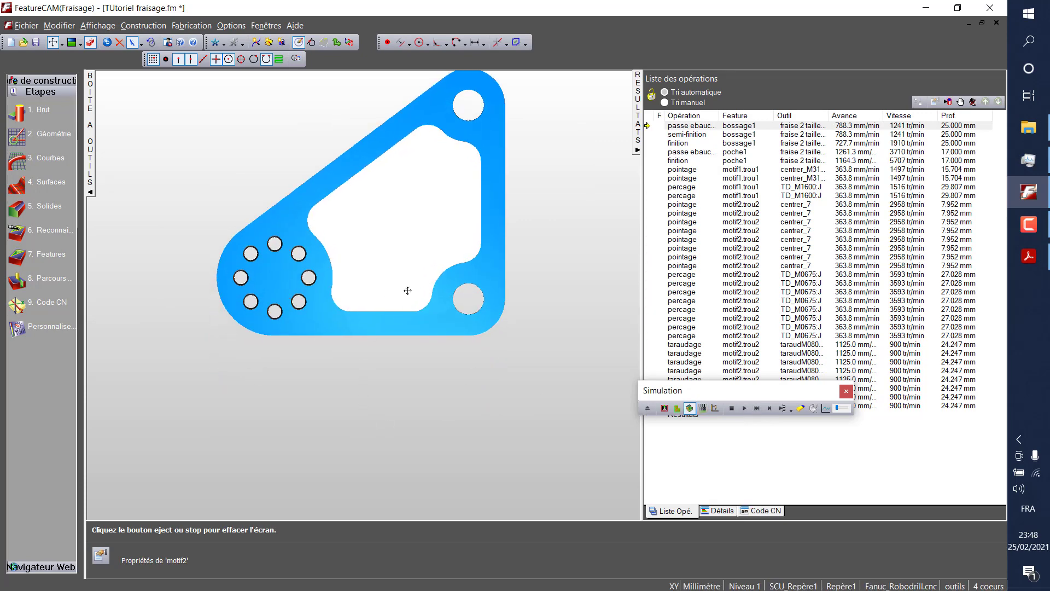
{"action": "scroll", "coordinate": [407, 284], "scroll_direction": "up", "scroll_amount": 1}
{"action": "left_click_drag", "start_coordinate": [407, 291], "coordinate": [411, 322]}
{"action": "mouse_move", "coordinate": [434, 431]}
{"action": "left_mouse_down"}
{"action": "mouse_move", "coordinate": [428, 415]}
{"action": "mouse_move", "coordinate": [432, 424]}
{"action": "left_mouse_up"}
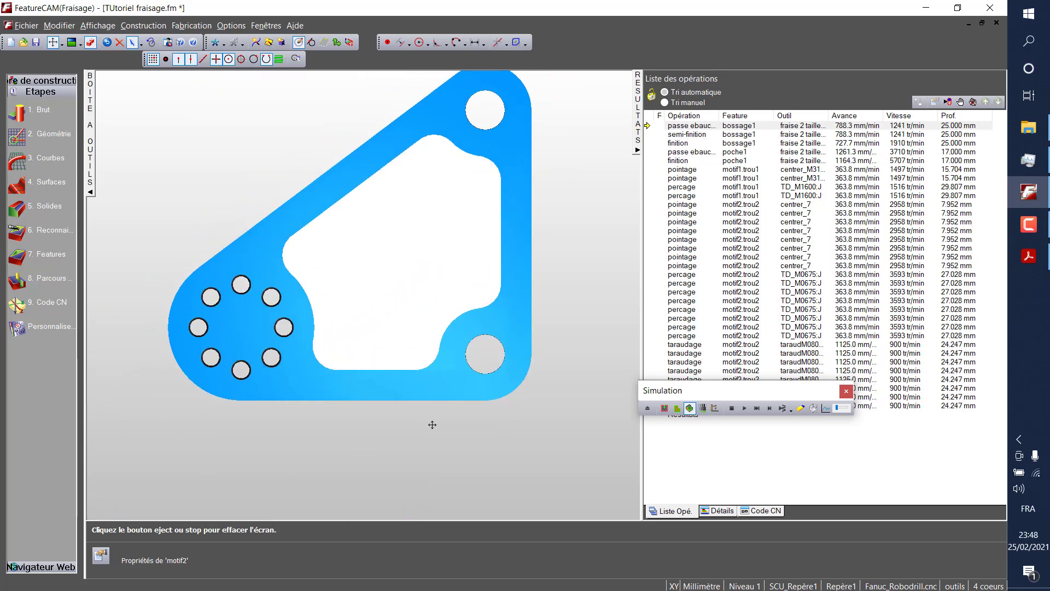
Display the NC code generated with the Fanuc_Robodrill post-processor and read the whole program through to its end.
{"action": "left_click", "coordinate": [768, 510]}
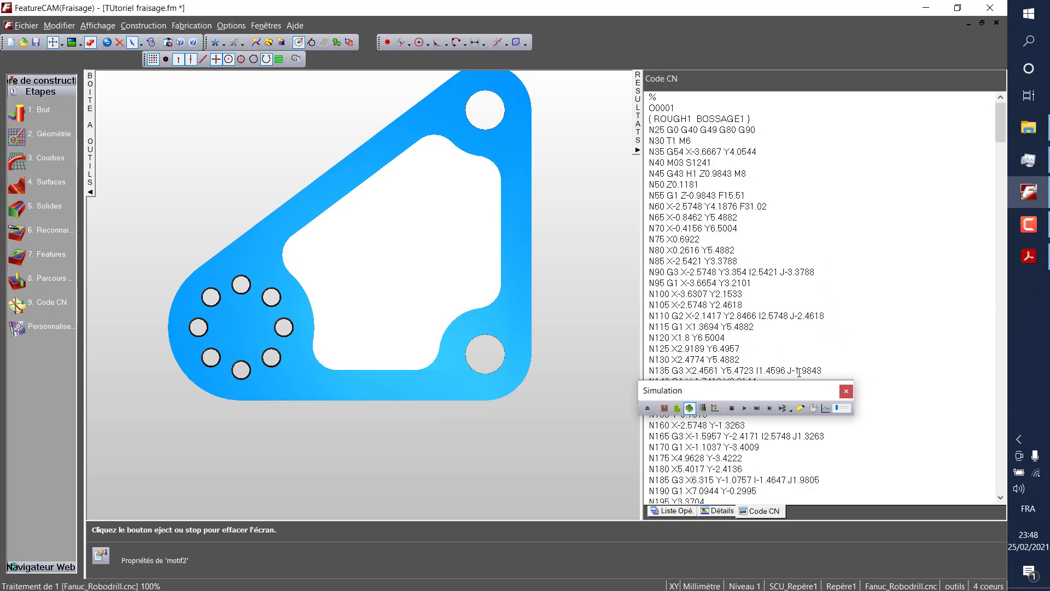
{"action": "left_click_drag", "start_coordinate": [779, 393], "coordinate": [432, 422]}
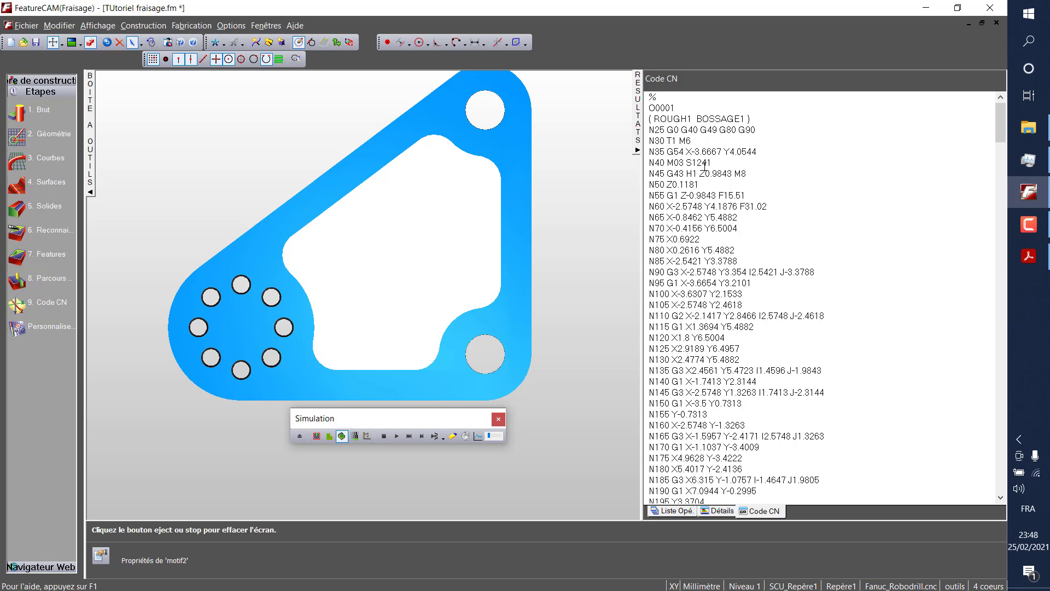
{"action": "scroll", "coordinate": [878, 329], "scroll_direction": "down", "scroll_amount": 20}
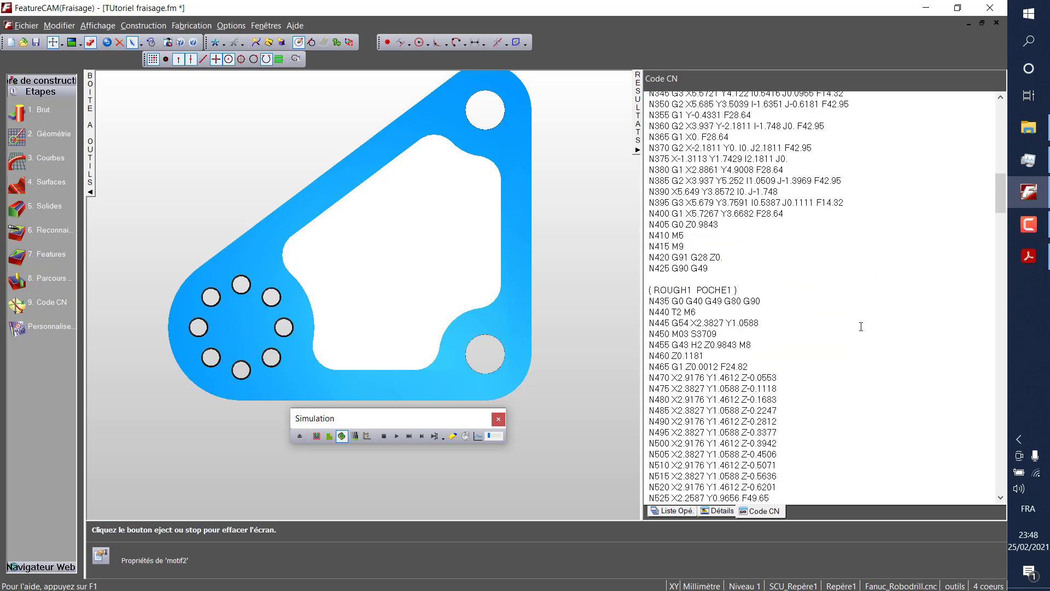
{"action": "scroll", "coordinate": [861, 326], "scroll_direction": "down", "scroll_amount": 20}
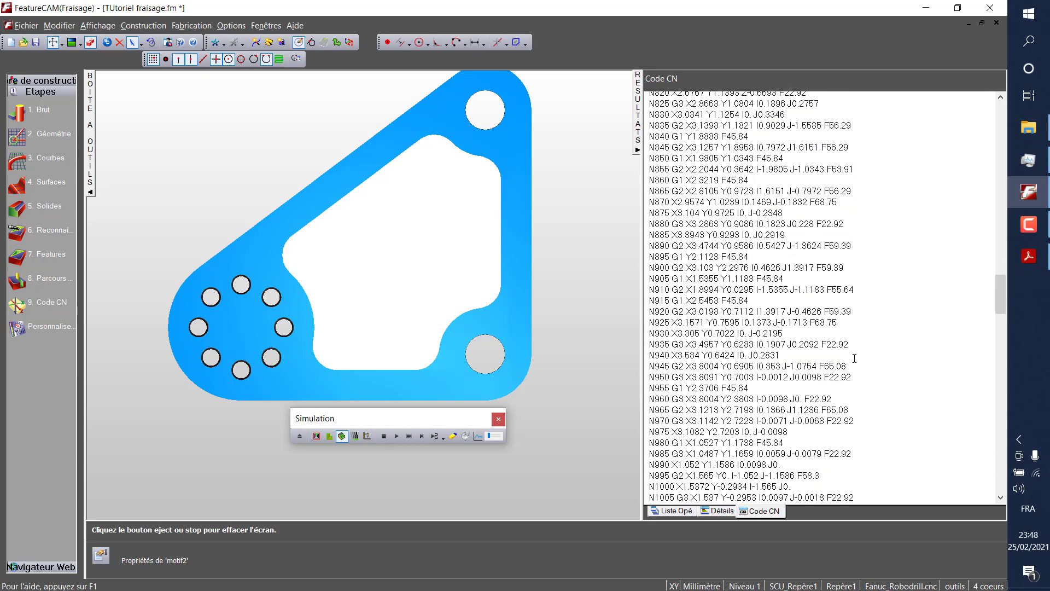
{"action": "scroll", "coordinate": [854, 360], "scroll_direction": "down", "scroll_amount": 20}
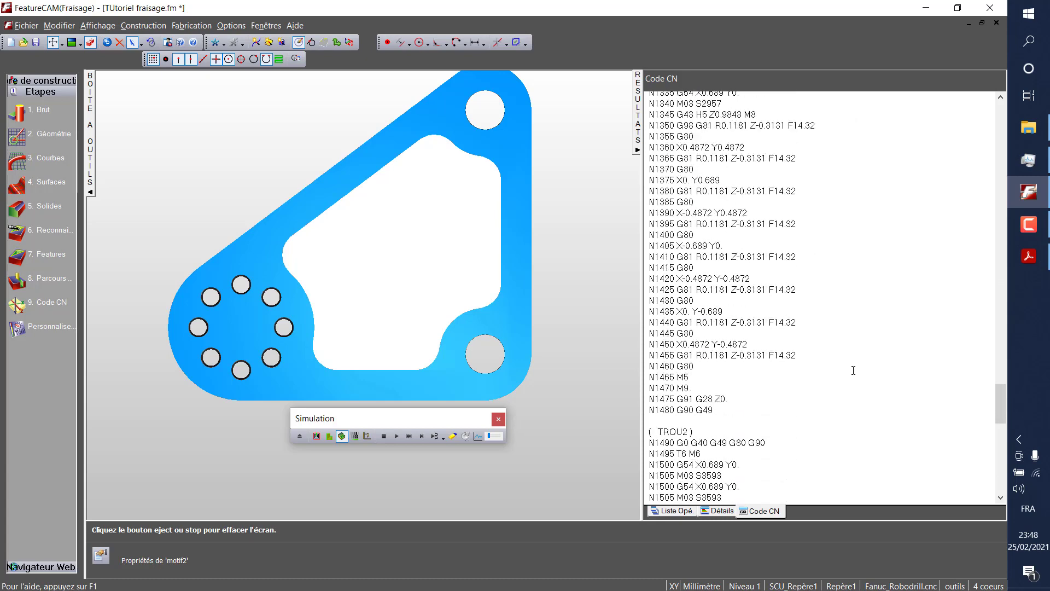
{"action": "scroll", "coordinate": [853, 370], "scroll_direction": "down", "scroll_amount": 20}
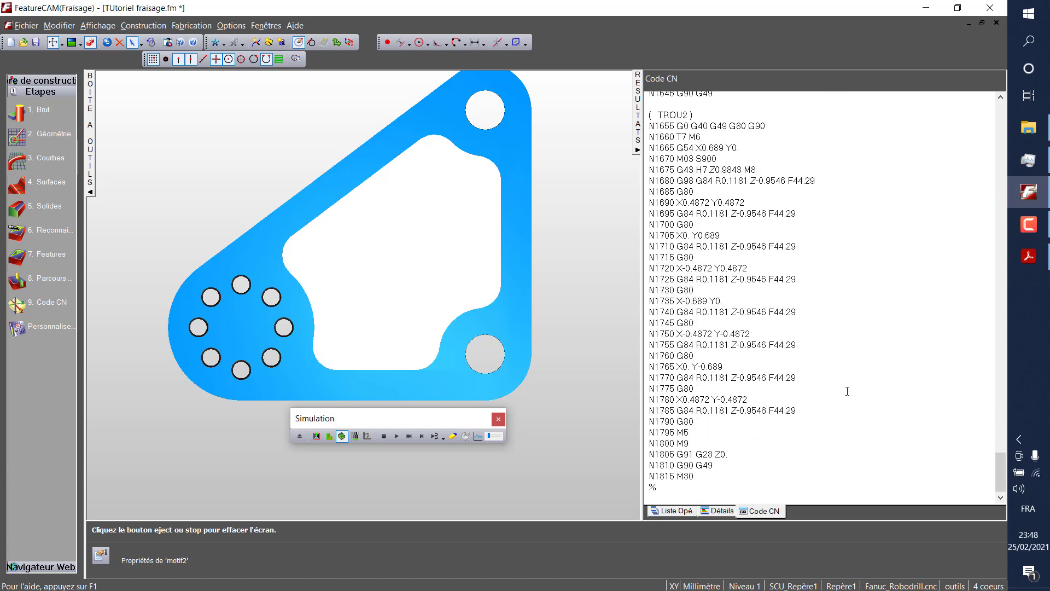
Save the NC code for all setups to the current directory as TUtoriel fraisage.DAT, with its operation and tool lists.
{"action": "left_click", "coordinate": [16, 308]}
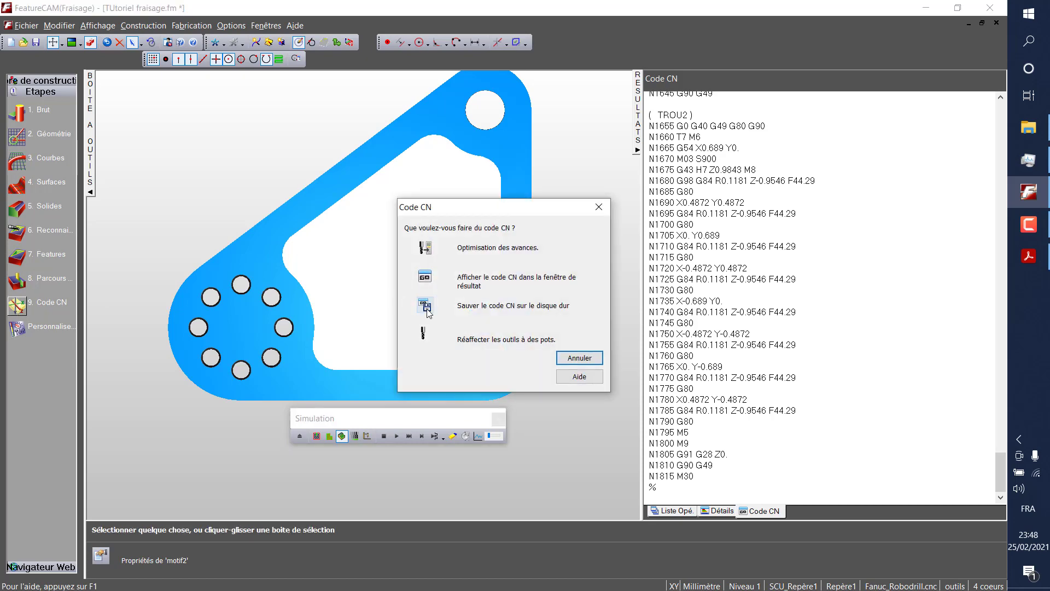
{"action": "left_click", "coordinate": [426, 306]}
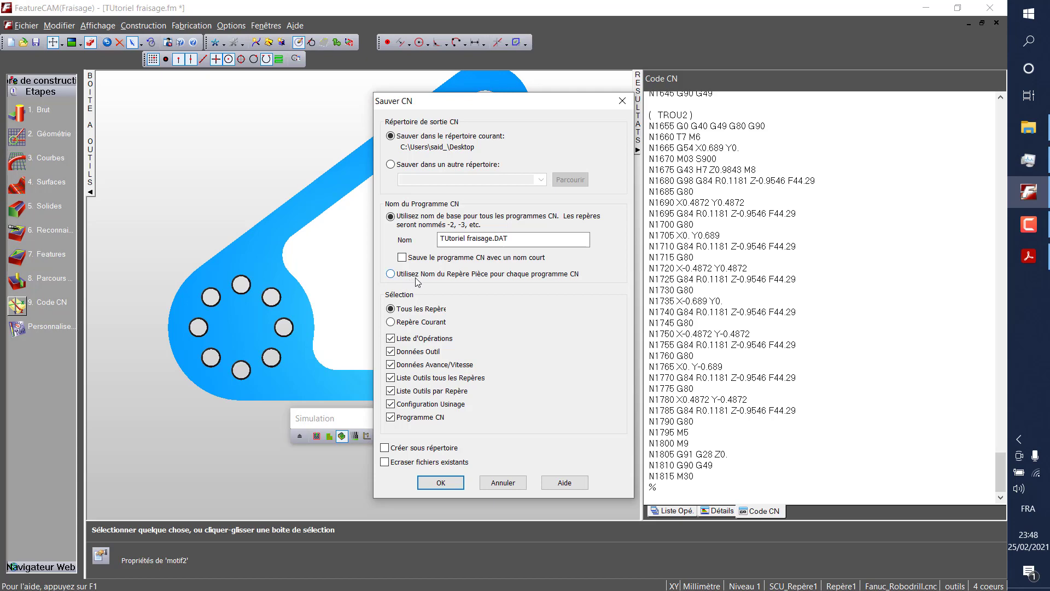
{"action": "left_click", "coordinate": [441, 484]}
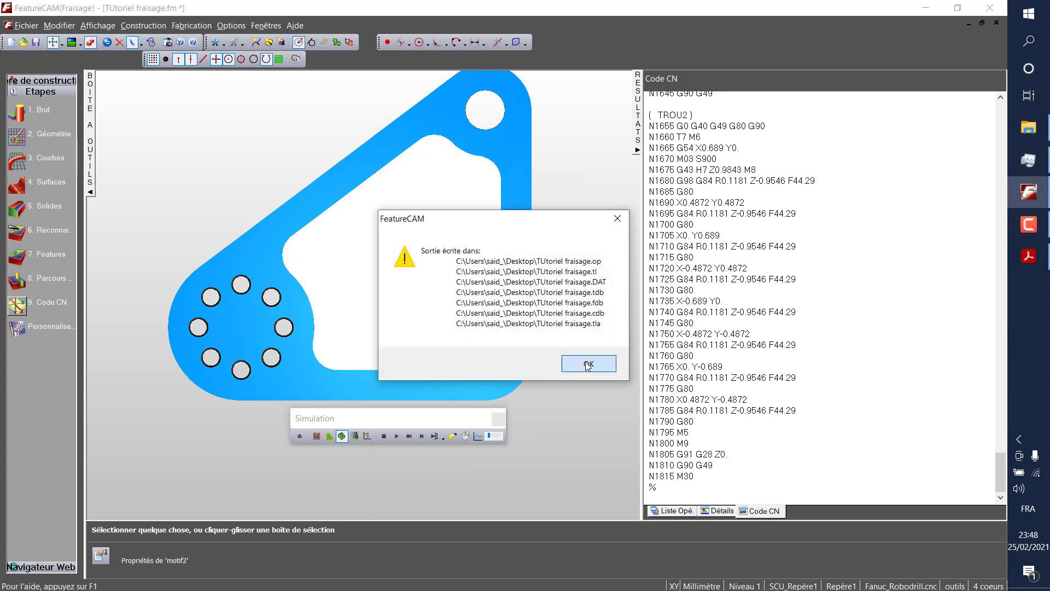
{"action": "left_click", "coordinate": [587, 364]}
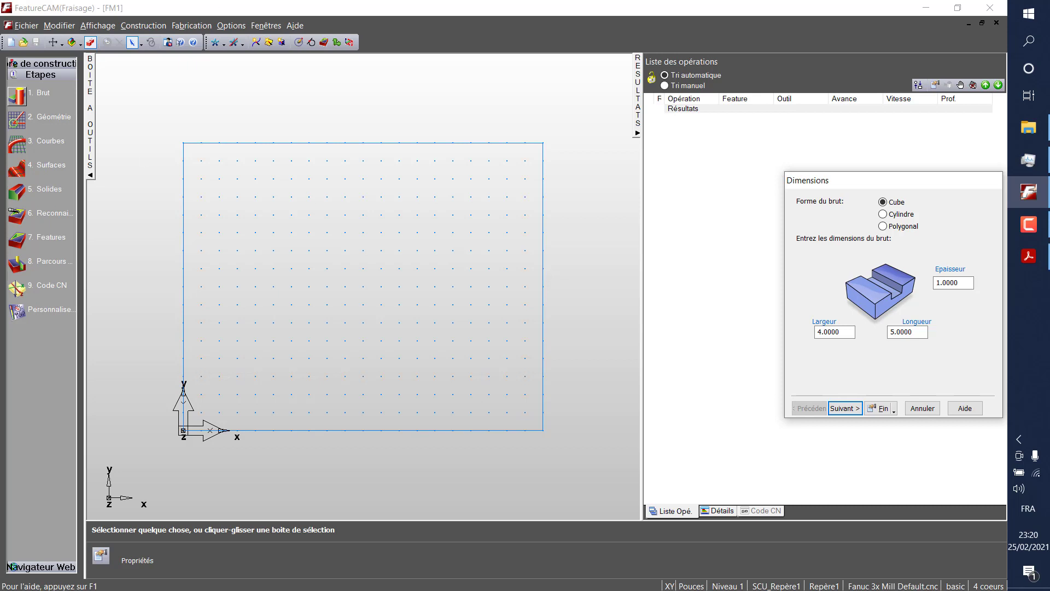
Create a new milling (Fraisage) part document in millimetres, using the assistant for the stock.
{"action": "left_click", "coordinate": [12, 42]}
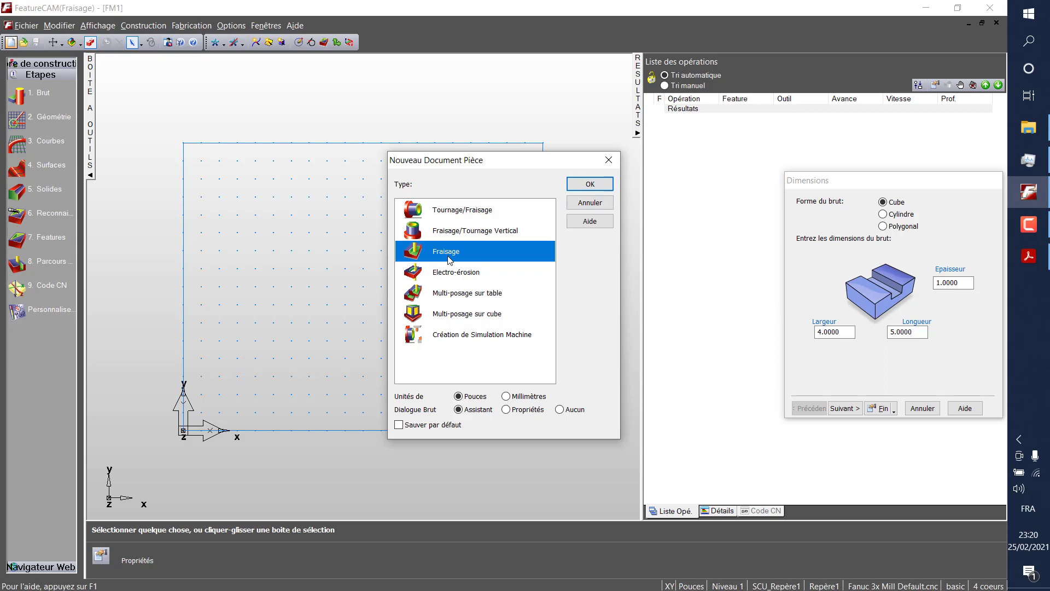
{"action": "left_click", "coordinate": [585, 186]}
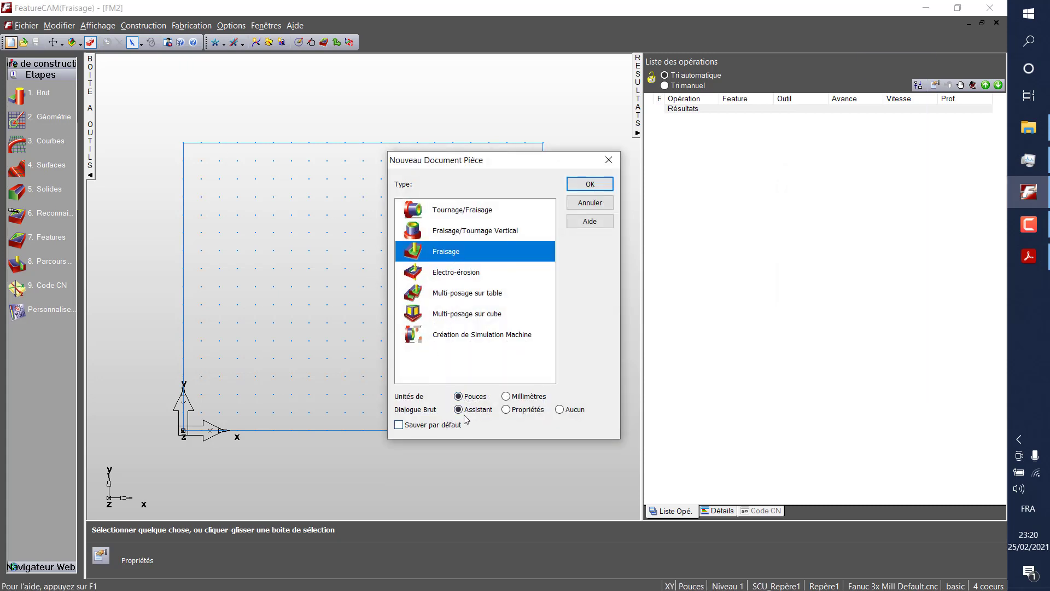
{"action": "left_click", "coordinate": [504, 397]}
{"action": "left_click", "coordinate": [605, 188]}
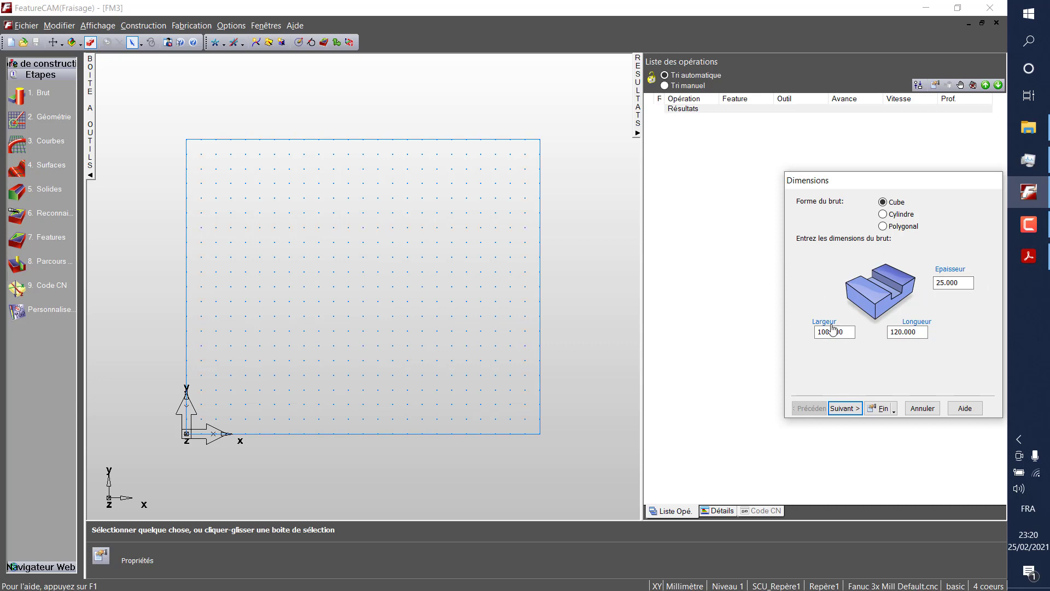
Switch to Fraisage_2D.pdf in Acrobat Reader and look up the stock thickness, width and length on page 4.
{"action": "left_click", "coordinate": [1020, 254]}
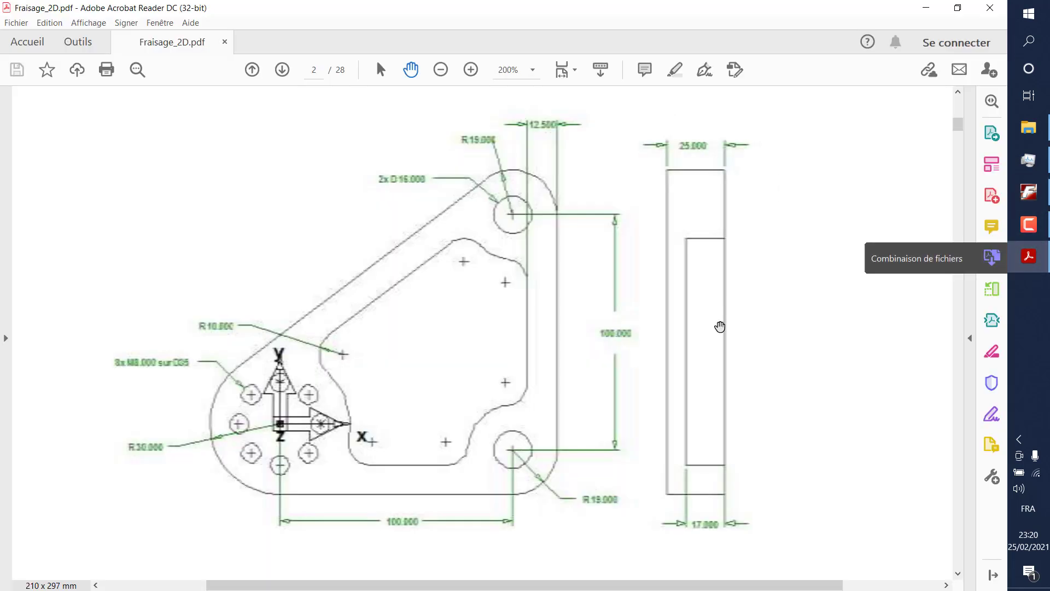
{"action": "scroll", "coordinate": [719, 329], "scroll_direction": "down", "scroll_amount": 6}
{"action": "scroll", "coordinate": [739, 317], "scroll_direction": "down", "scroll_amount": 10}
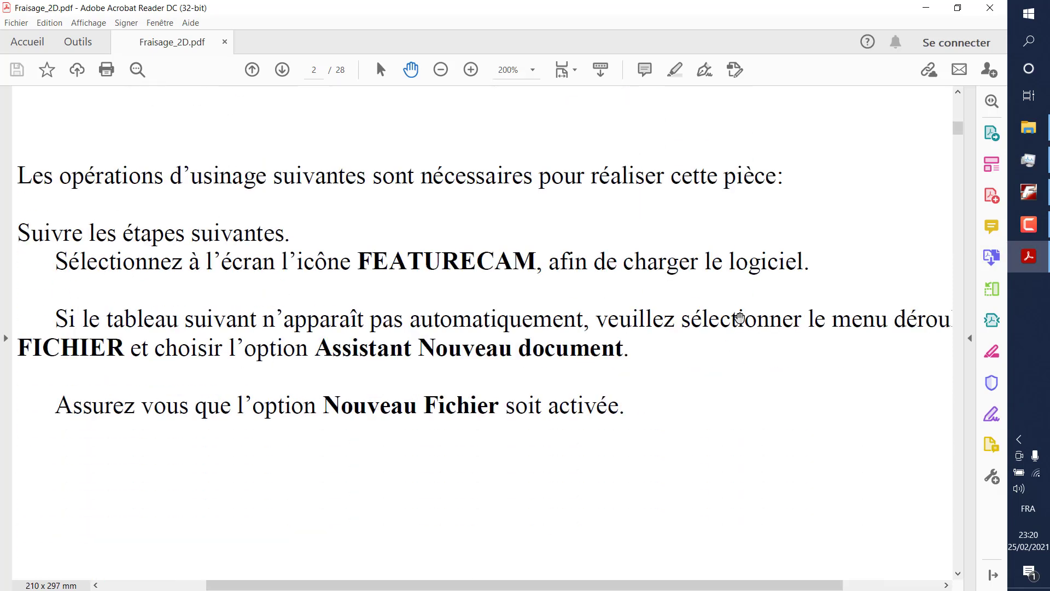
{"action": "scroll", "coordinate": [741, 316], "scroll_direction": "down", "scroll_amount": 14}
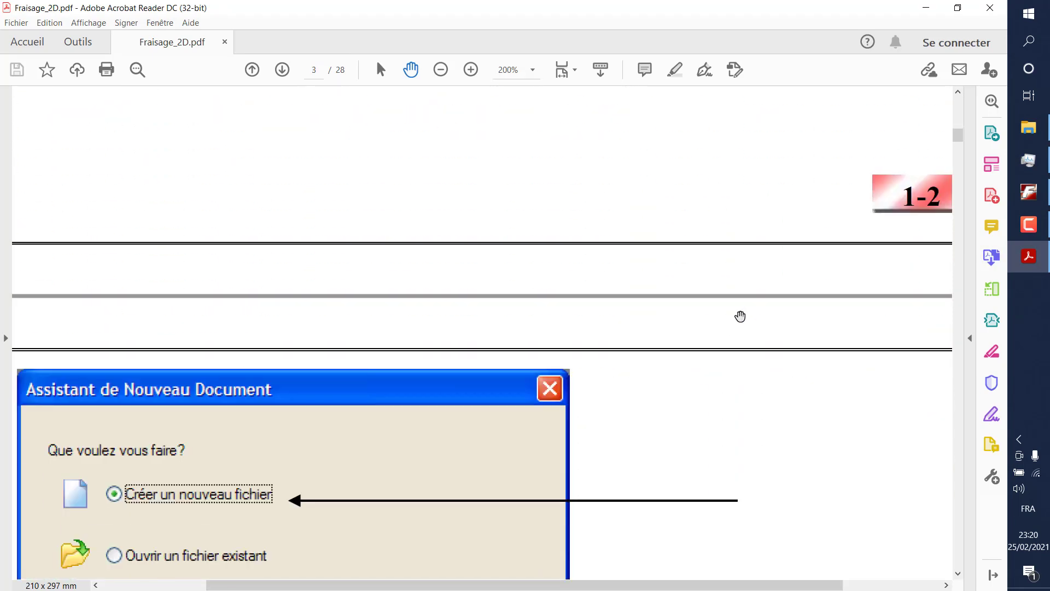
{"action": "scroll", "coordinate": [743, 314], "scroll_direction": "down", "scroll_amount": 14}
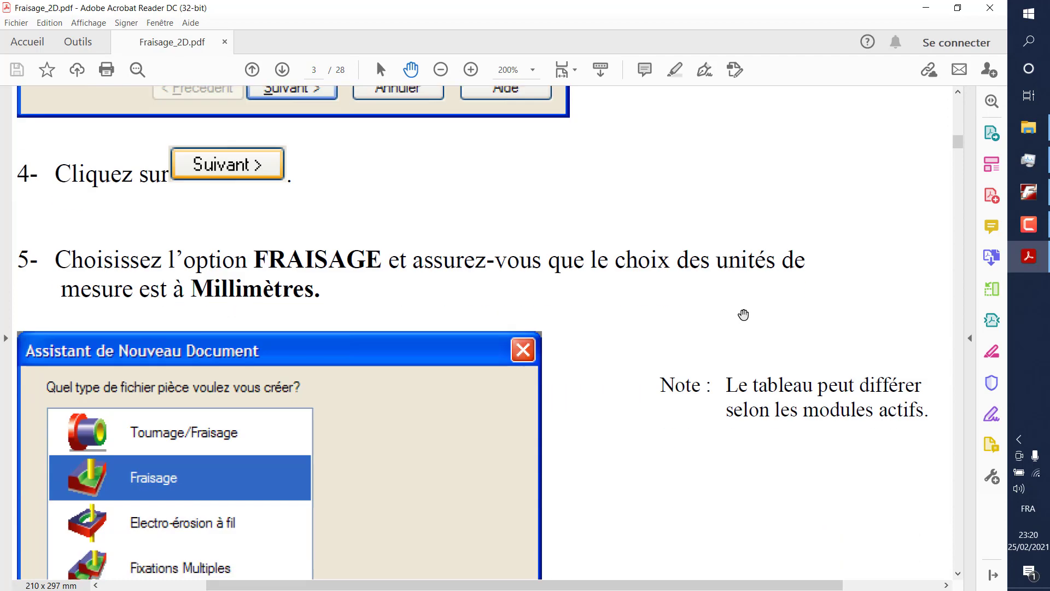
{"action": "scroll", "coordinate": [743, 314], "scroll_direction": "down", "scroll_amount": 10}
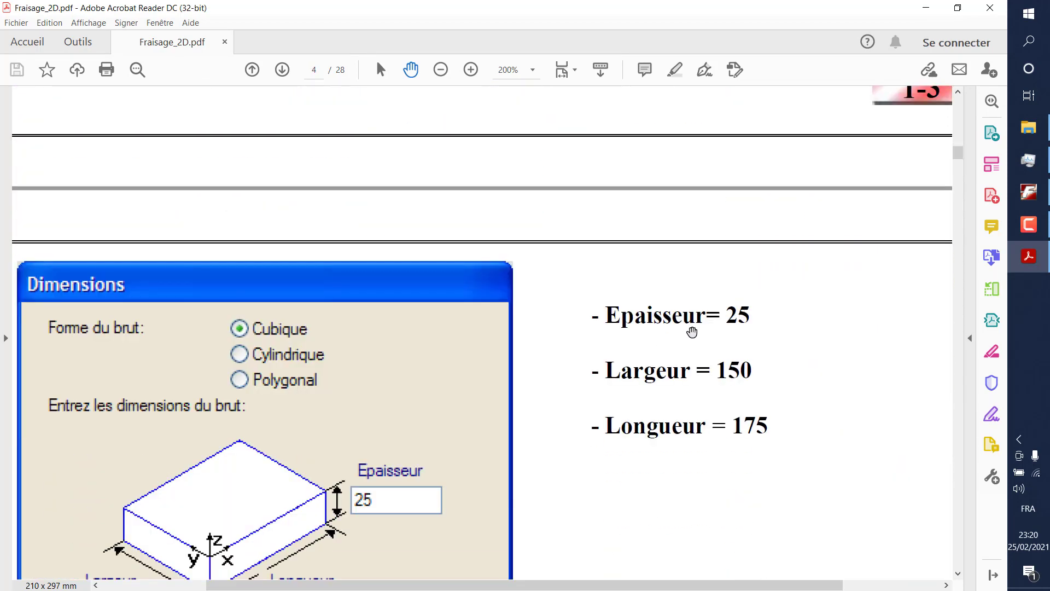
{"action": "scroll", "coordinate": [687, 318], "scroll_direction": "down", "scroll_amount": 1}
{"action": "scroll", "coordinate": [686, 318], "scroll_direction": "down", "scroll_amount": 2}
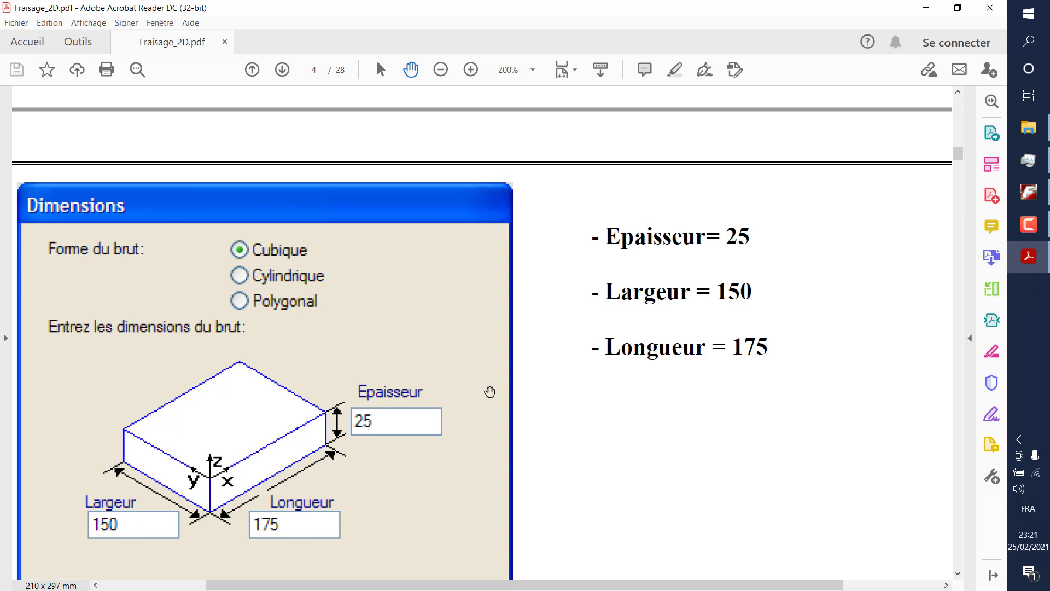
Switch back to FeatureCAM and set the block stock's length to 175 mm and its width to 150 mm.
{"action": "left_click", "coordinate": [1031, 233]}
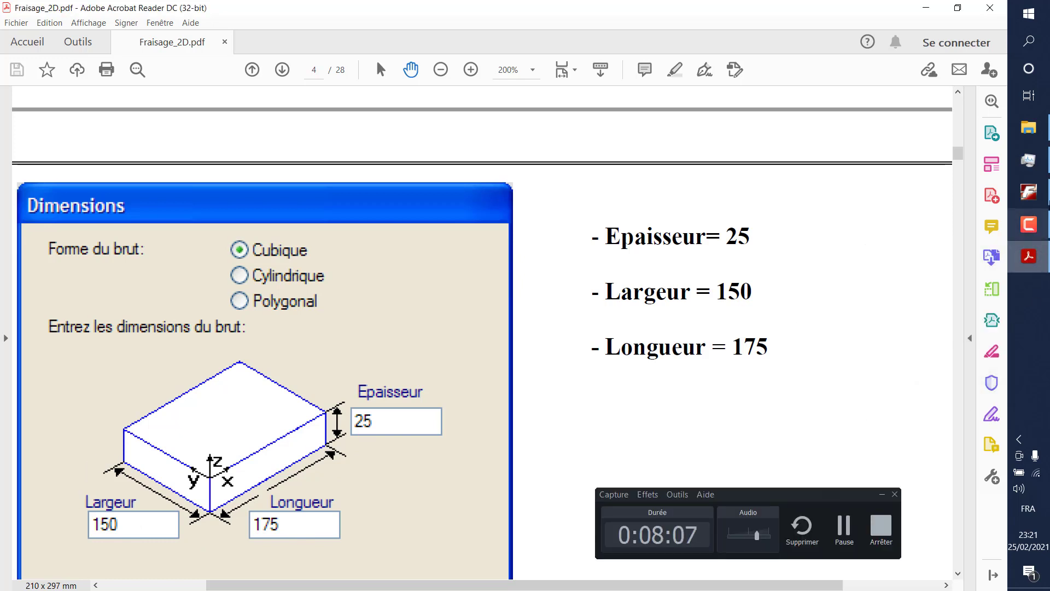
{"action": "left_click", "coordinate": [1027, 192]}
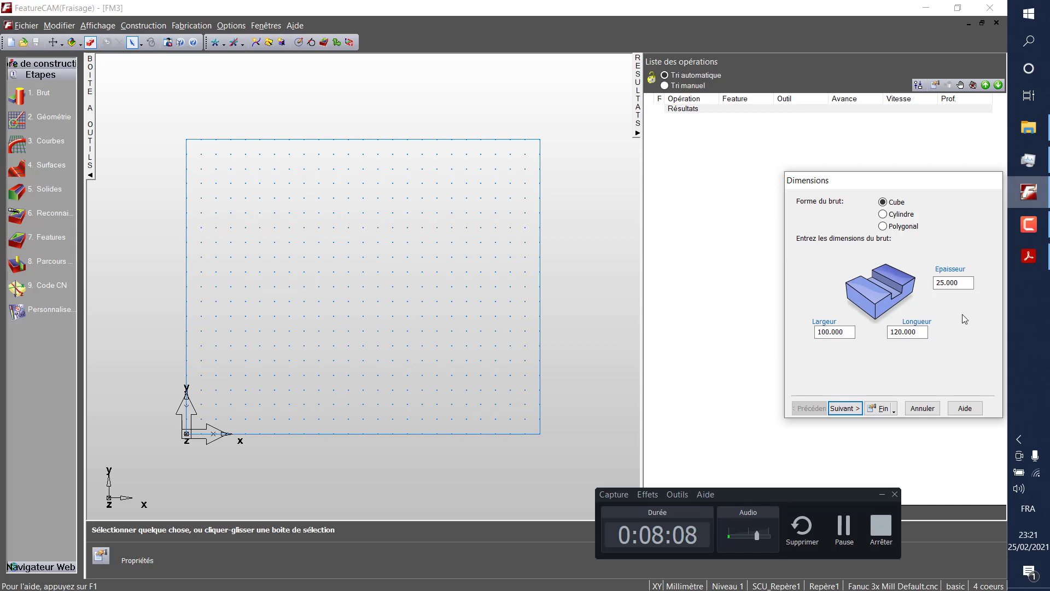
{"action": "left_click", "coordinate": [882, 494]}
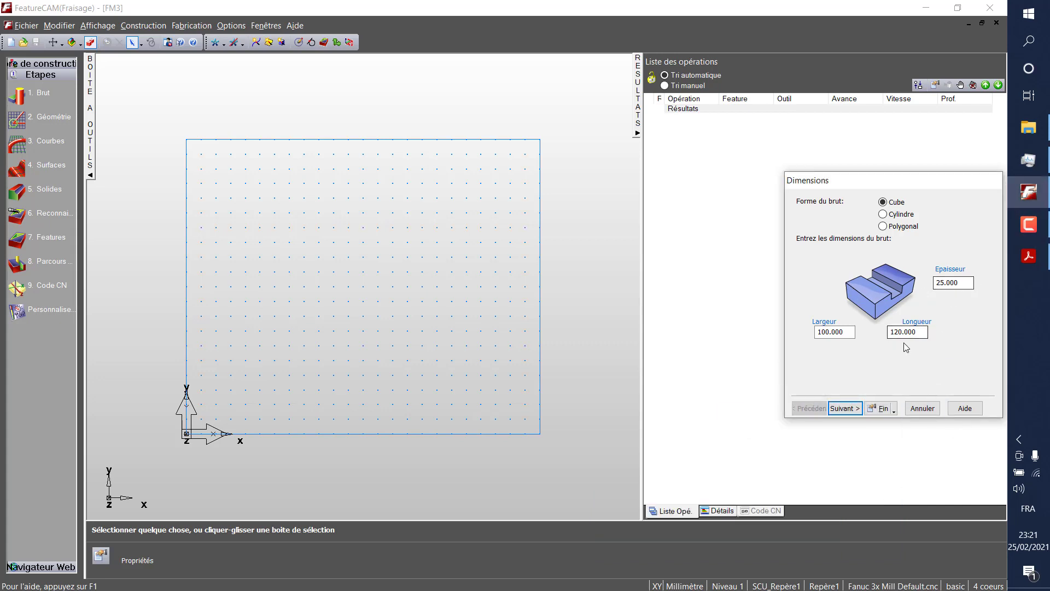
{"action": "left_click", "coordinate": [920, 333]}
{"action": "type", "text": "175"}
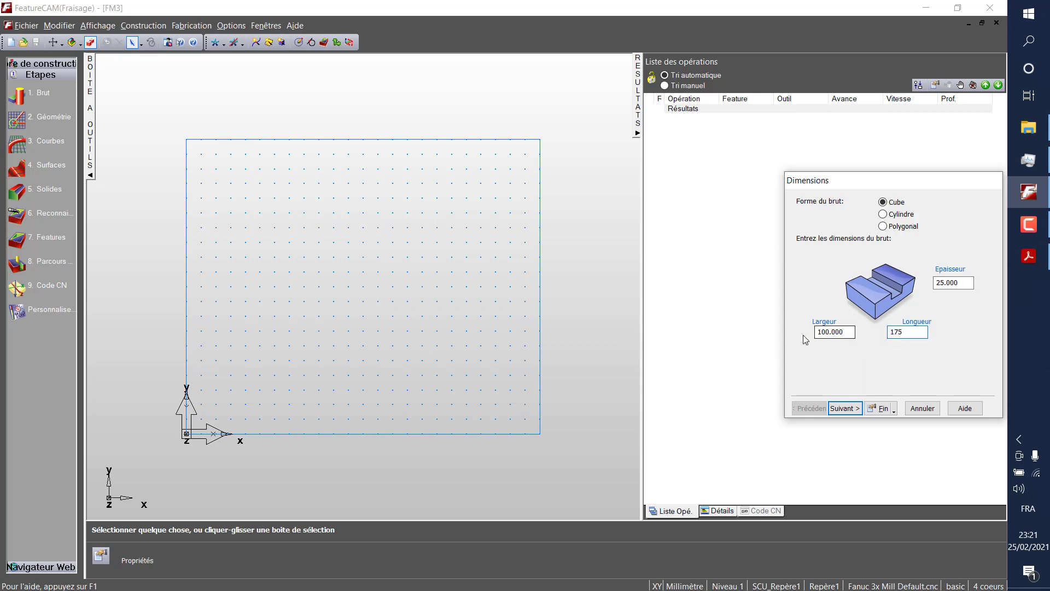
{"action": "left_click", "coordinate": [833, 332]}
{"action": "type", "text": "150"}
{"action": "left_click", "coordinate": [856, 411]}
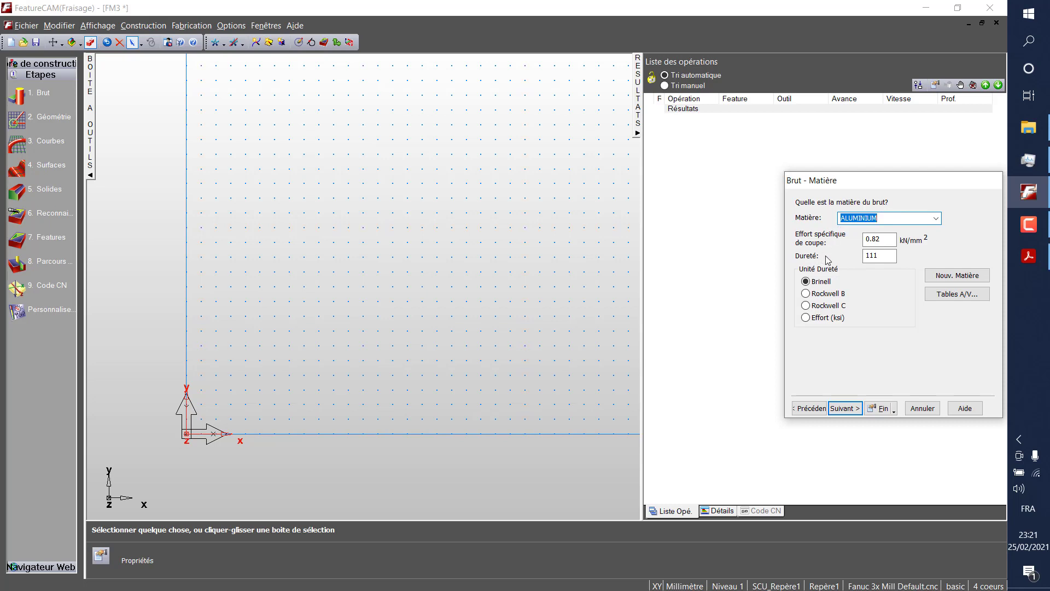
Accept ALUMINIUM as the stock material and advance the stock assistant to the setup definition.
{"action": "left_click", "coordinate": [844, 410]}
{"action": "left_click", "coordinate": [843, 410]}
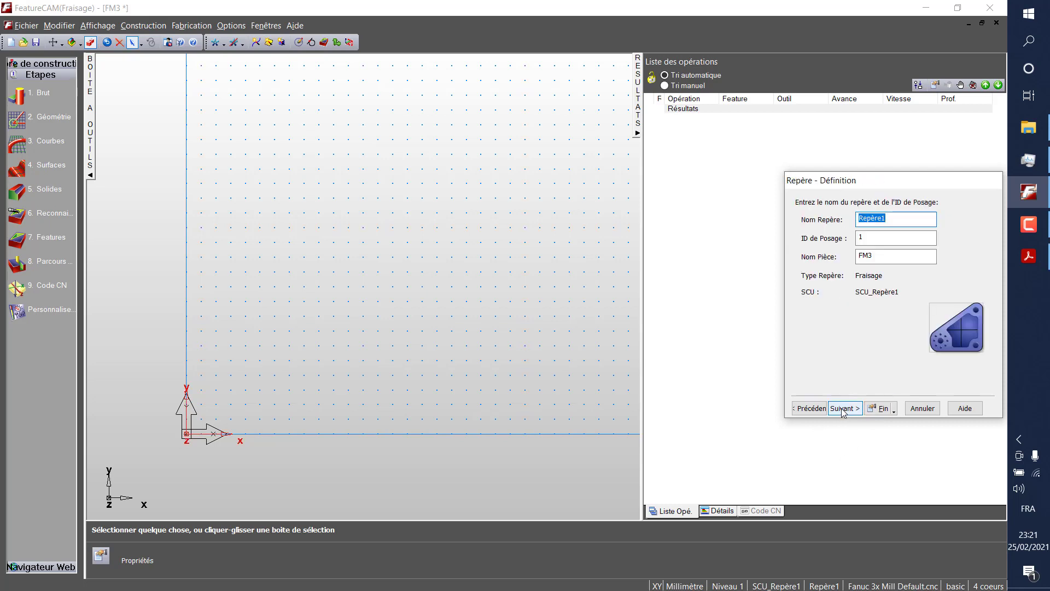
Set the setup's ID de Posage to 54, keep the current position as program zero, and finish the assistant into the stock properties.
{"action": "key", "text": "Tab"}
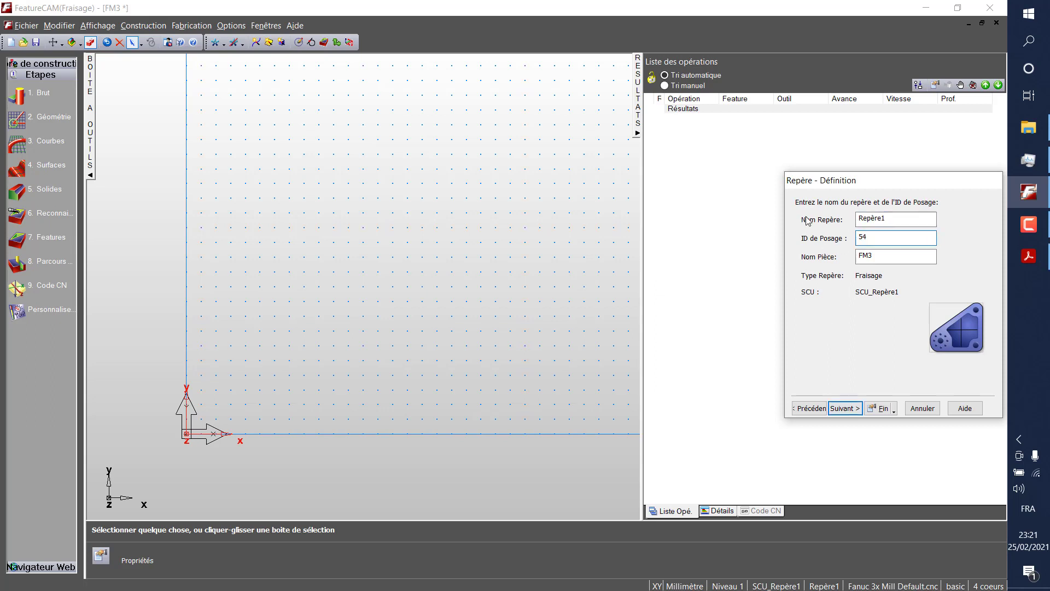
{"action": "left_click", "coordinate": [850, 409]}
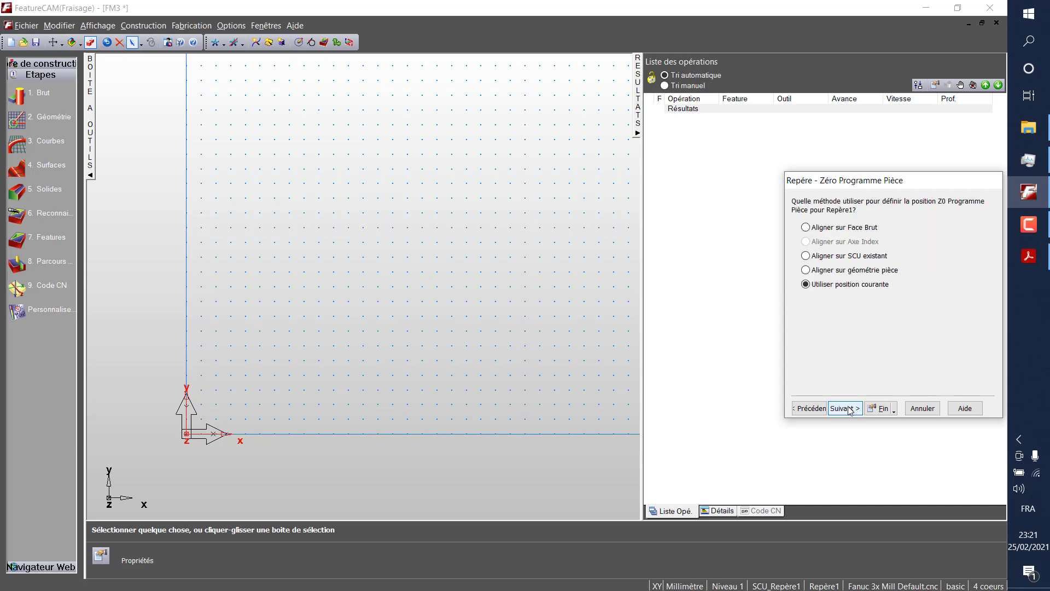
{"action": "left_click", "coordinate": [854, 410]}
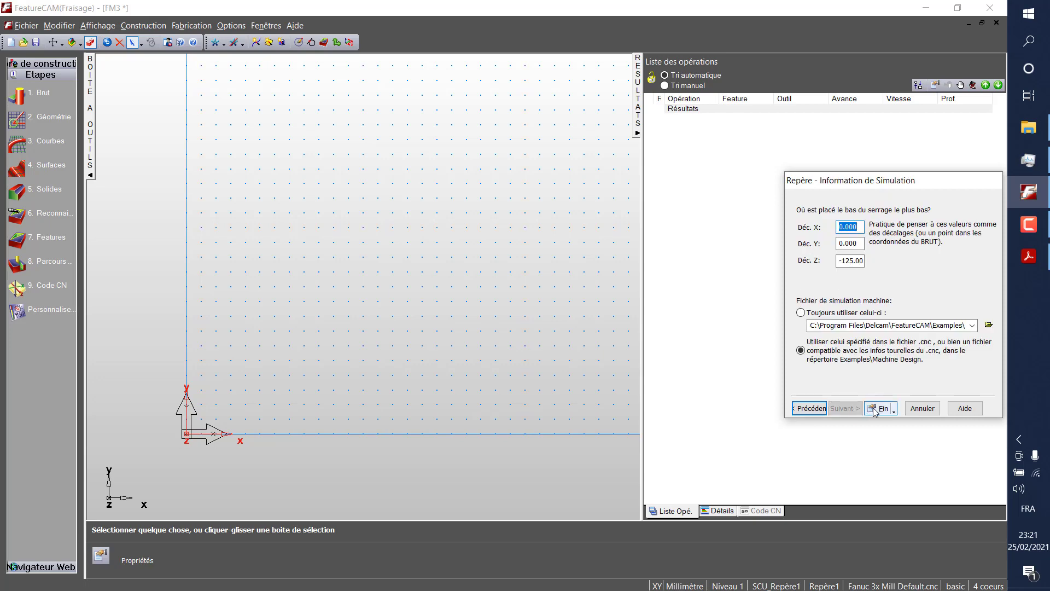
{"action": "left_click", "coordinate": [867, 410]}
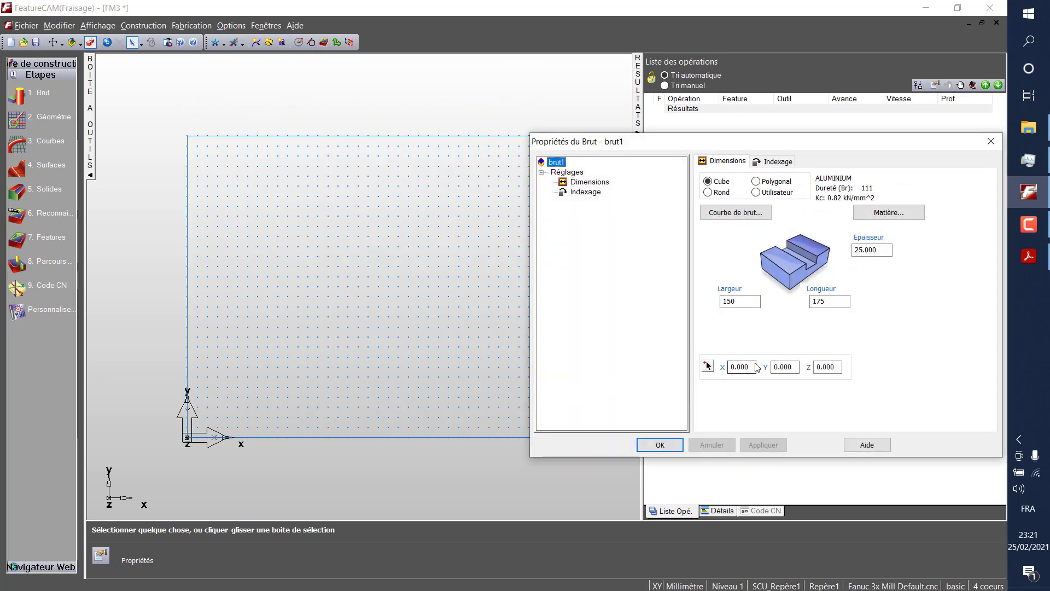
Switch to Fraisage_2D.pdf in Acrobat Reader and look up the X, Y and Z position of the stock's corner on page 6.
{"action": "double_click", "coordinate": [736, 366]}
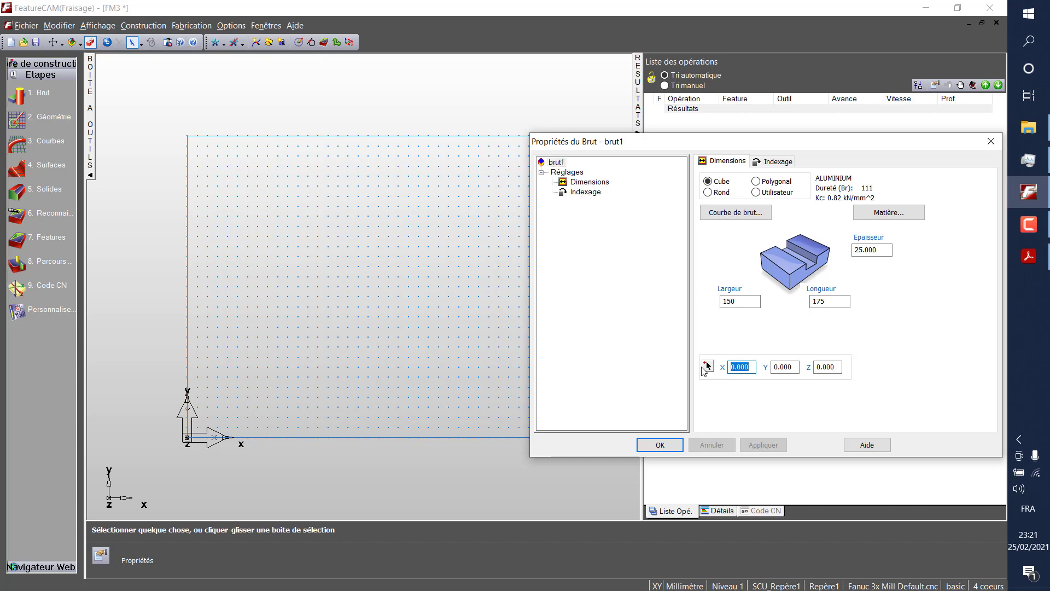
{"action": "left_click", "coordinate": [1028, 256]}
{"action": "scroll", "coordinate": [773, 369], "scroll_direction": "down", "scroll_amount": 3}
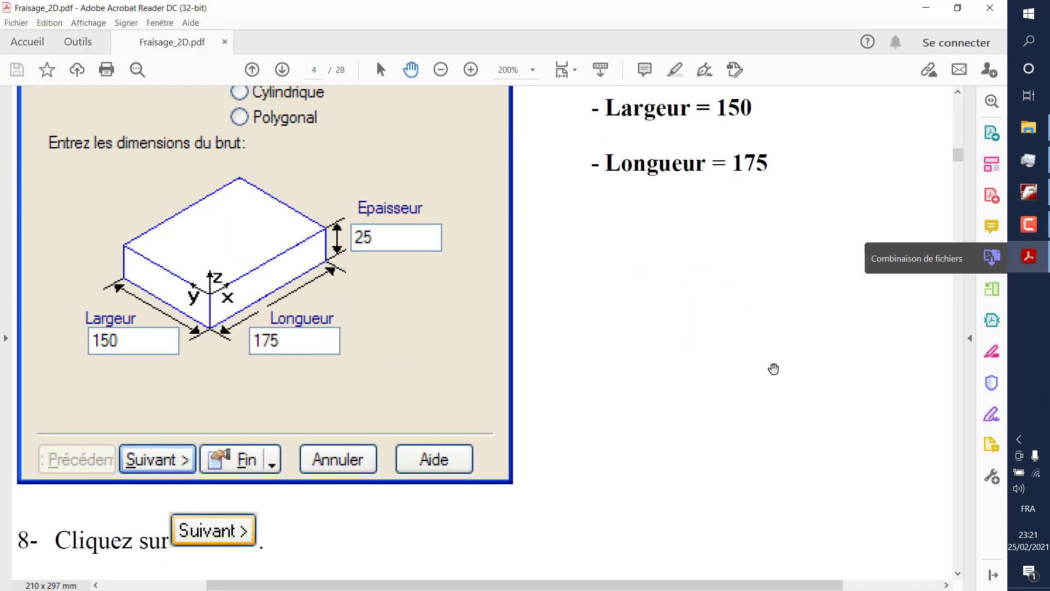
{"action": "scroll", "coordinate": [773, 369], "scroll_direction": "down", "scroll_amount": 15}
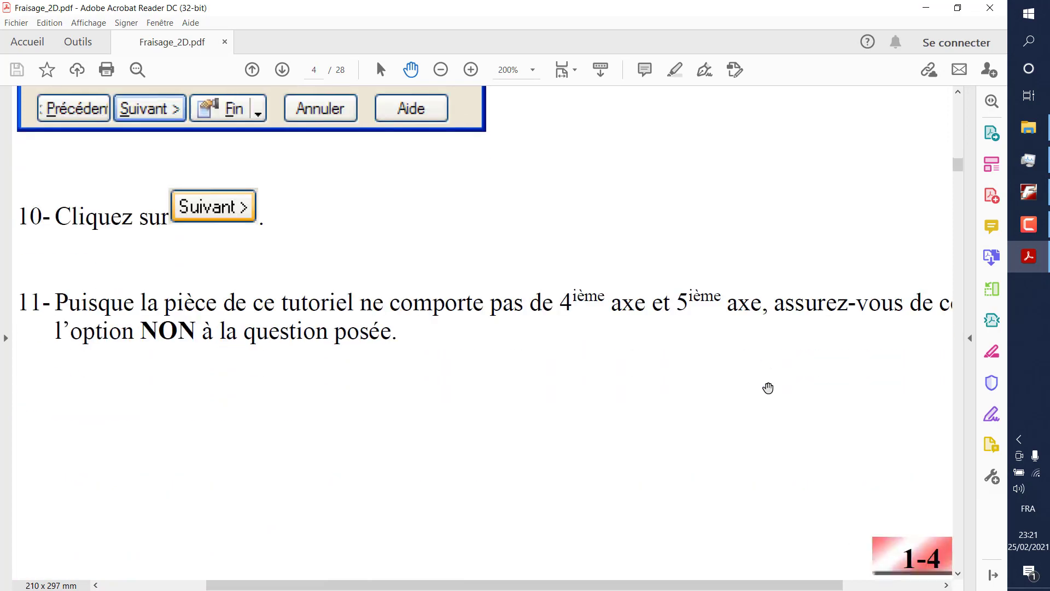
{"action": "scroll", "coordinate": [768, 388], "scroll_direction": "down", "scroll_amount": 15}
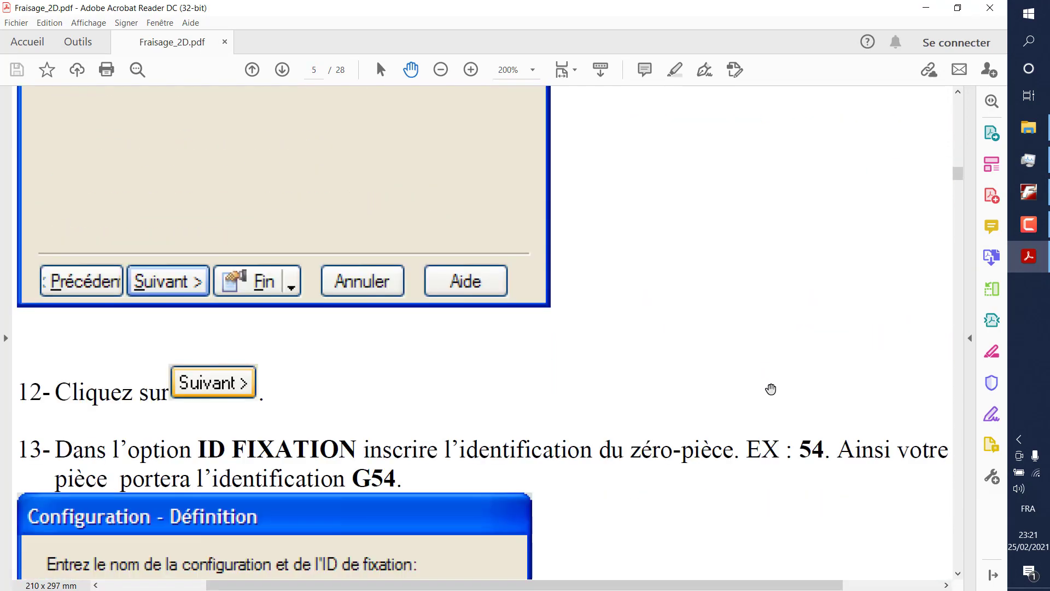
{"action": "scroll", "coordinate": [771, 389], "scroll_direction": "down", "scroll_amount": 15}
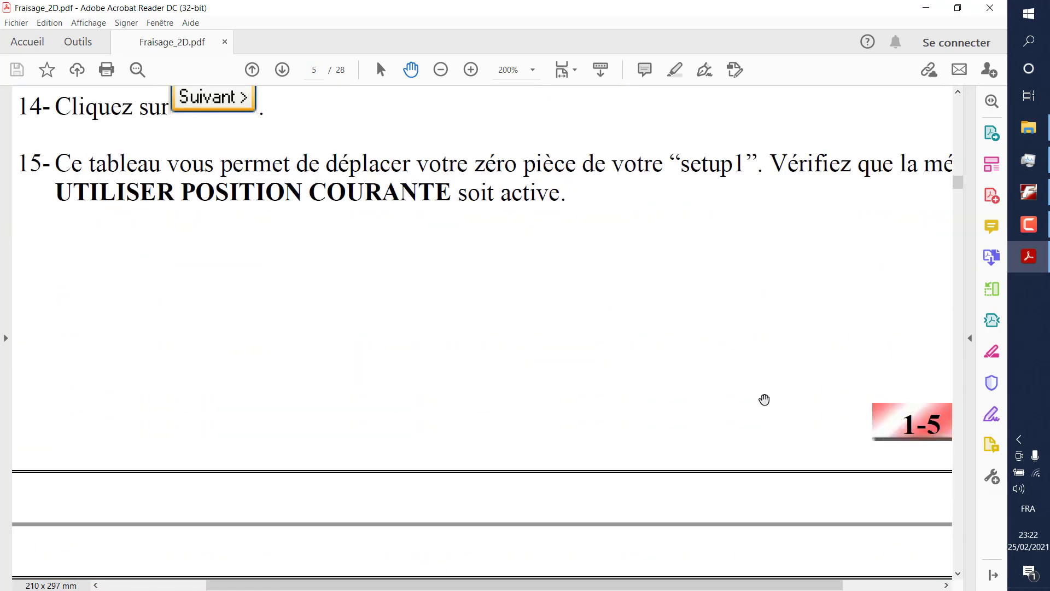
{"action": "scroll", "coordinate": [764, 399], "scroll_direction": "down", "scroll_amount": 15}
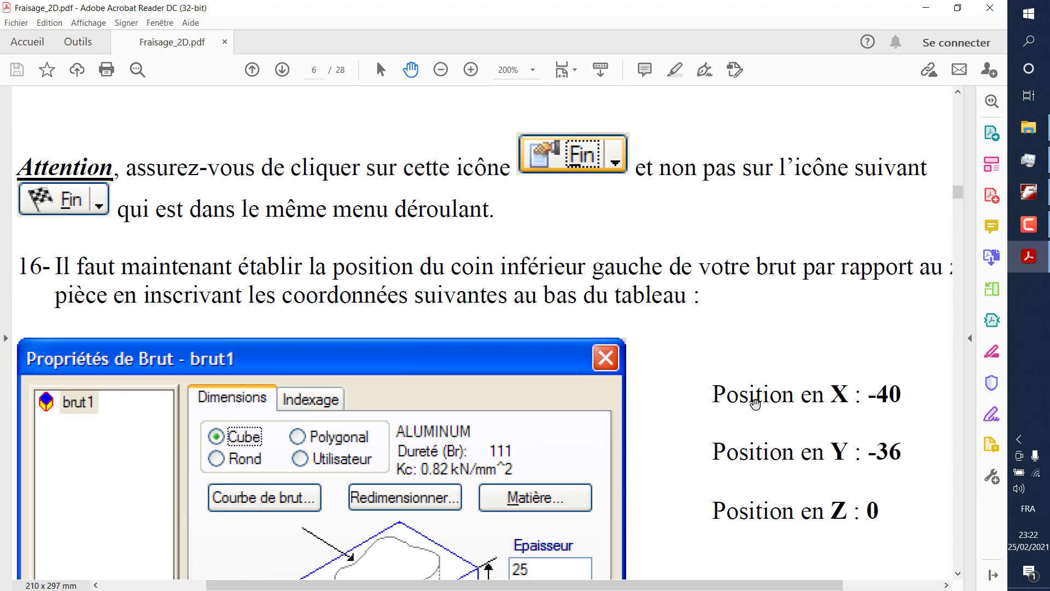
{"action": "scroll", "coordinate": [755, 403], "scroll_direction": "down", "scroll_amount": 4}
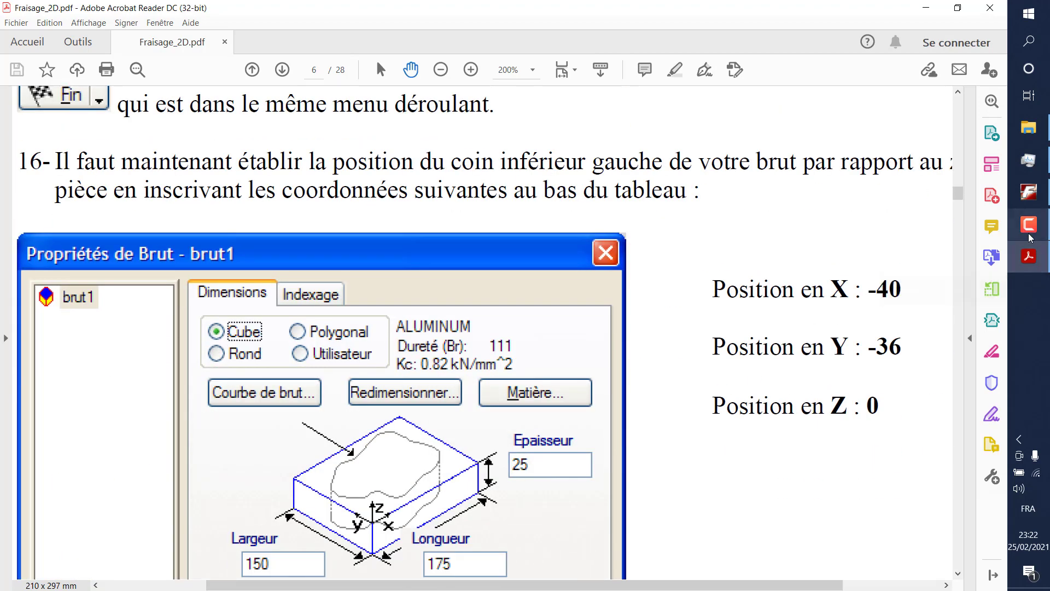
Switch back to FeatureCAM, set the stock position to X -40 and Y -36, and apply the stock properties.
{"action": "left_click", "coordinate": [1030, 234]}
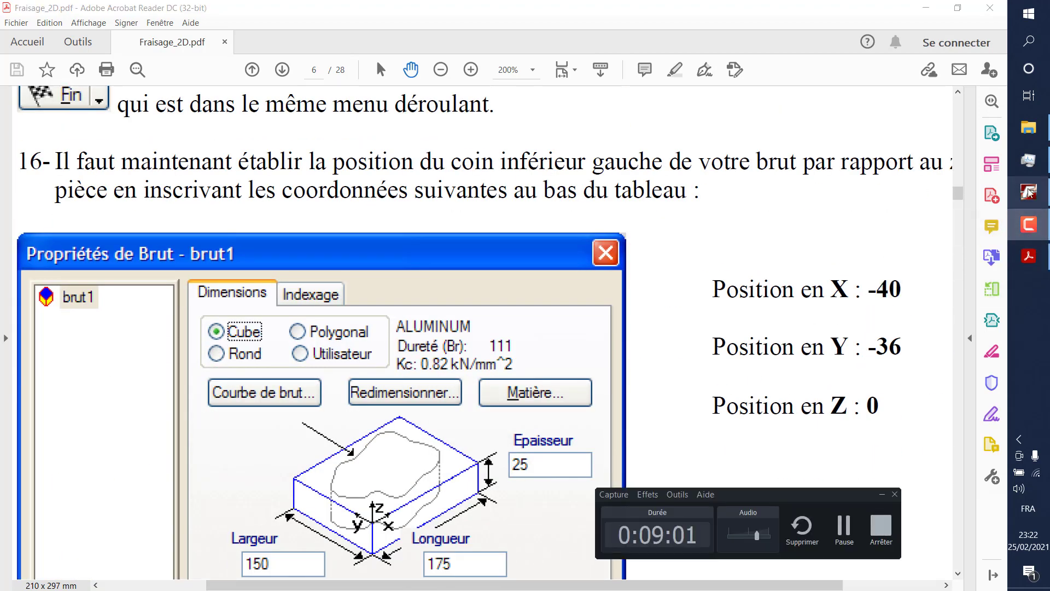
{"action": "left_click", "coordinate": [1029, 191]}
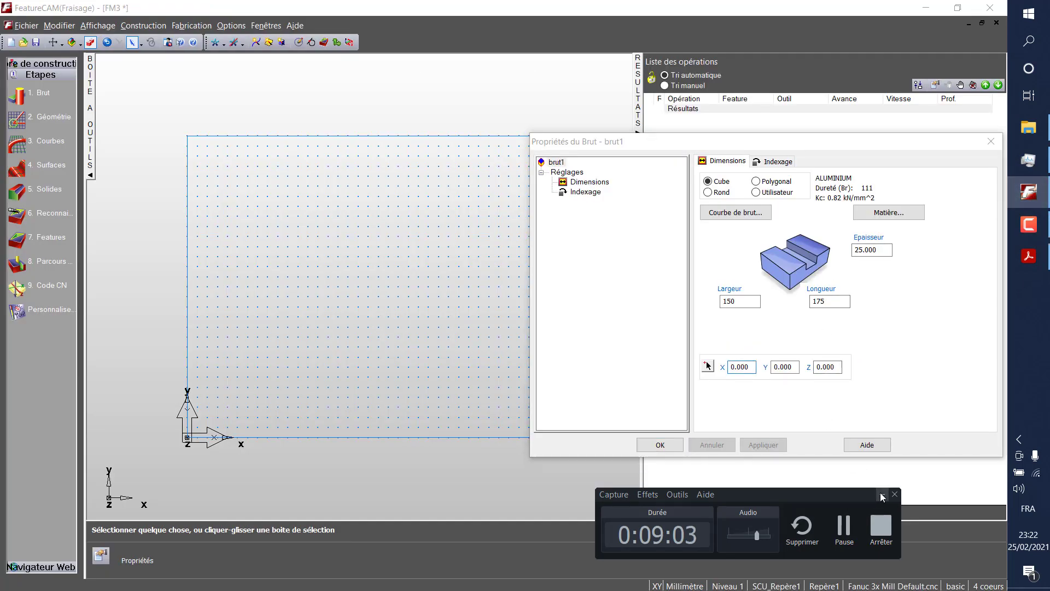
{"action": "left_click", "coordinate": [881, 495]}
{"action": "type", "text": "-40"}
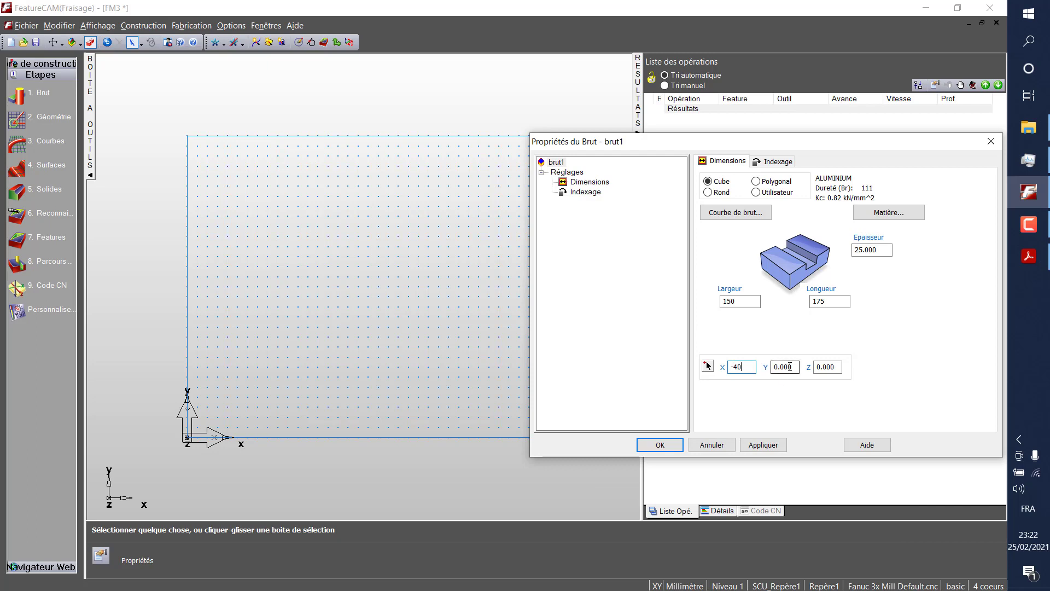
{"action": "left_click_drag", "start_coordinate": [794, 367], "coordinate": [766, 365]}
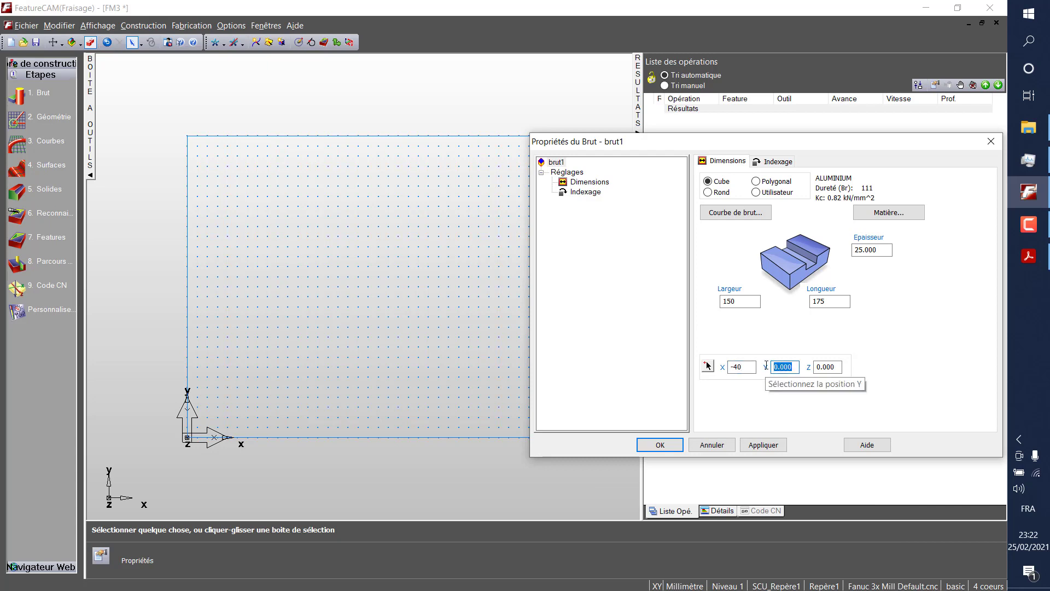
{"action": "type", "text": "-36"}
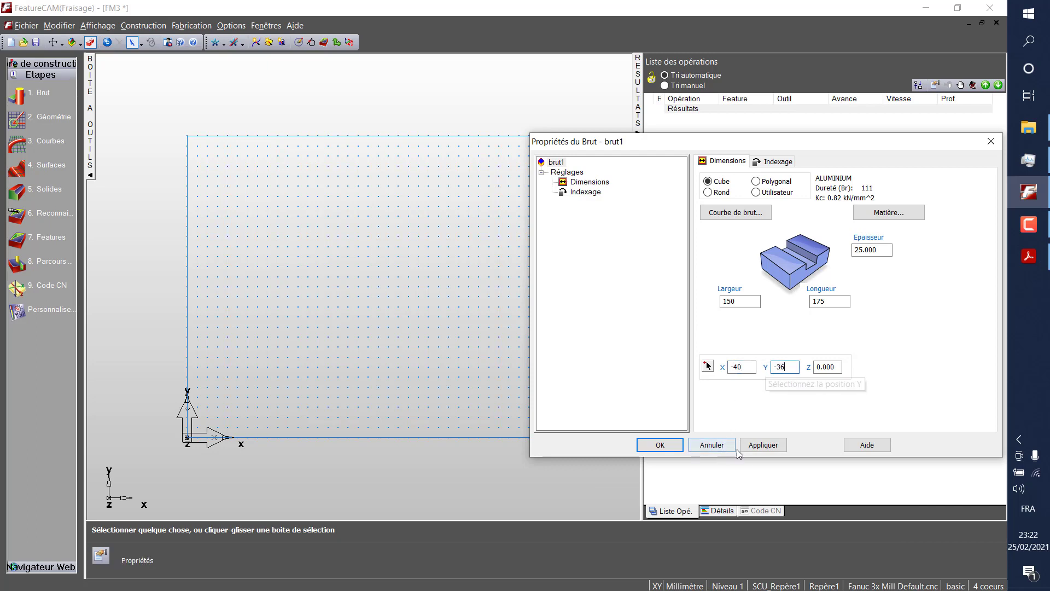
{"action": "left_click", "coordinate": [763, 444]}
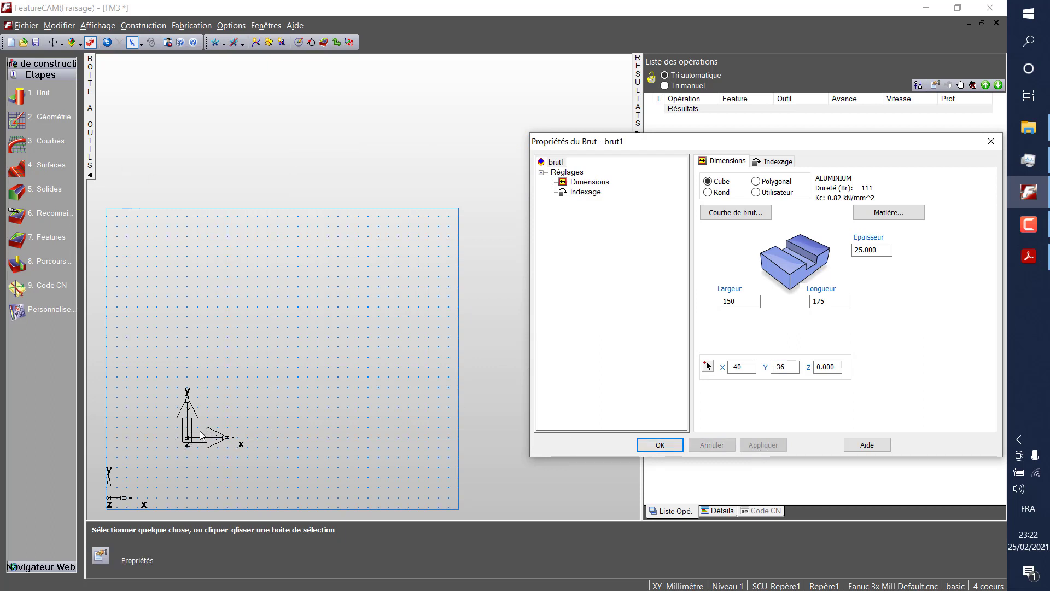
{"action": "left_click", "coordinate": [660, 445]}
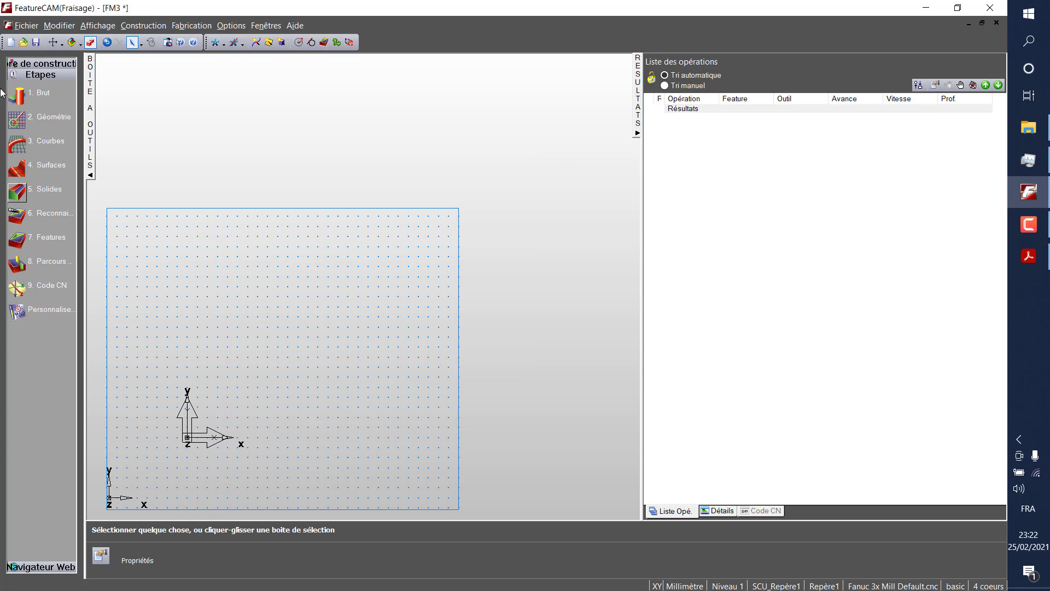
Examine the repositioned stock block by panning the view with the Pan mode and rotating it in 3D.
{"action": "left_click", "coordinate": [62, 43]}
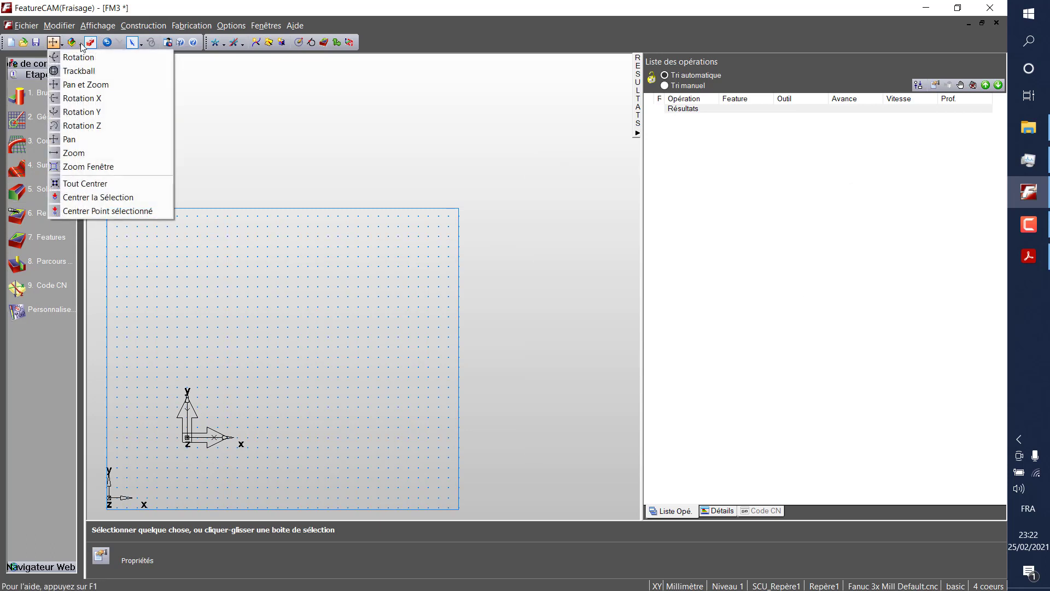
{"action": "left_click", "coordinate": [81, 140]}
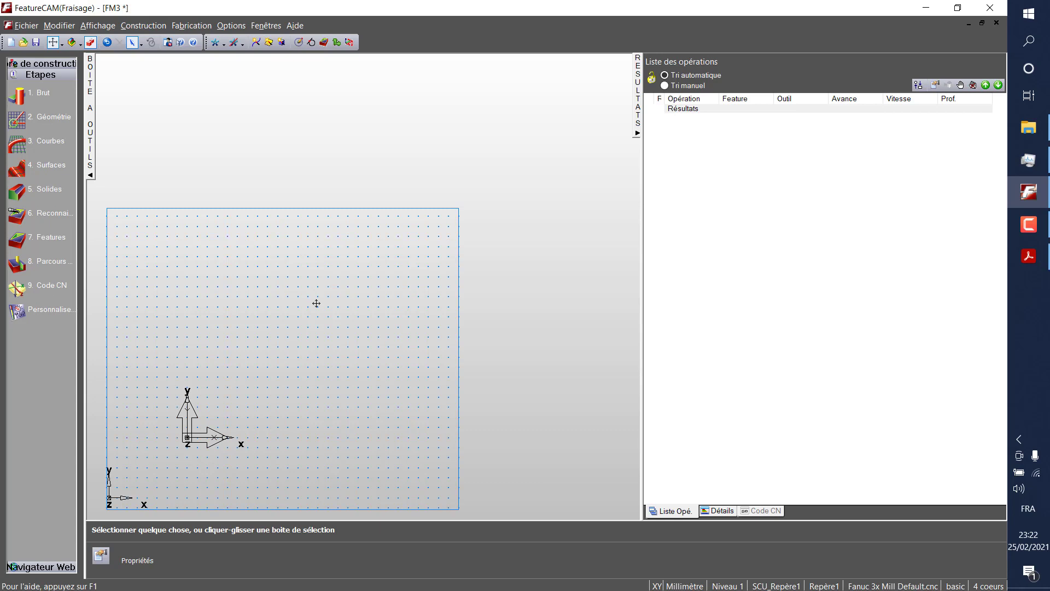
{"action": "scroll", "coordinate": [319, 304], "scroll_direction": "down", "scroll_amount": 1}
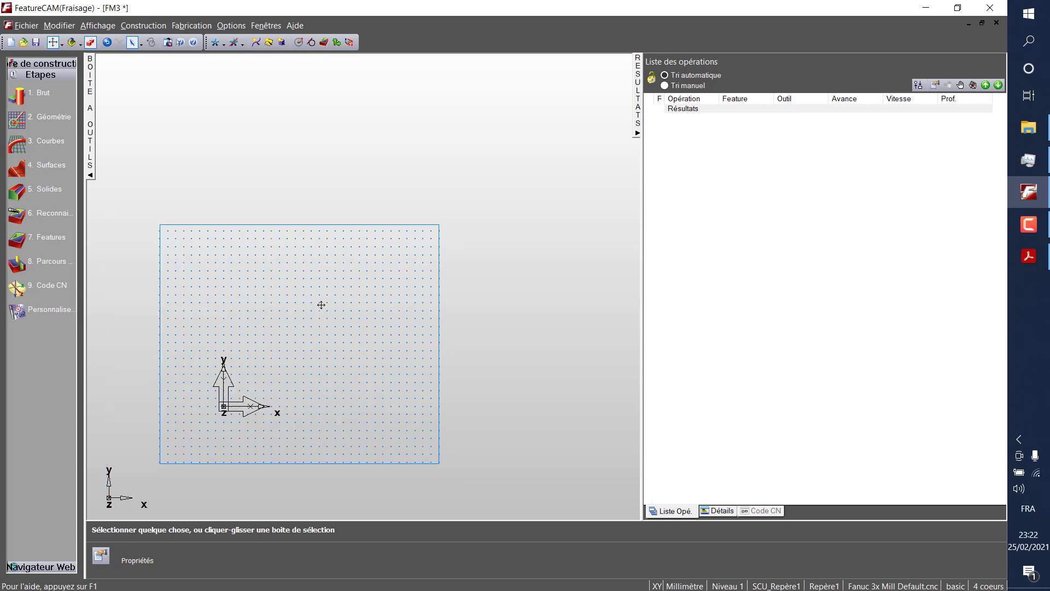
{"action": "left_click_drag", "start_coordinate": [323, 305], "coordinate": [364, 268]}
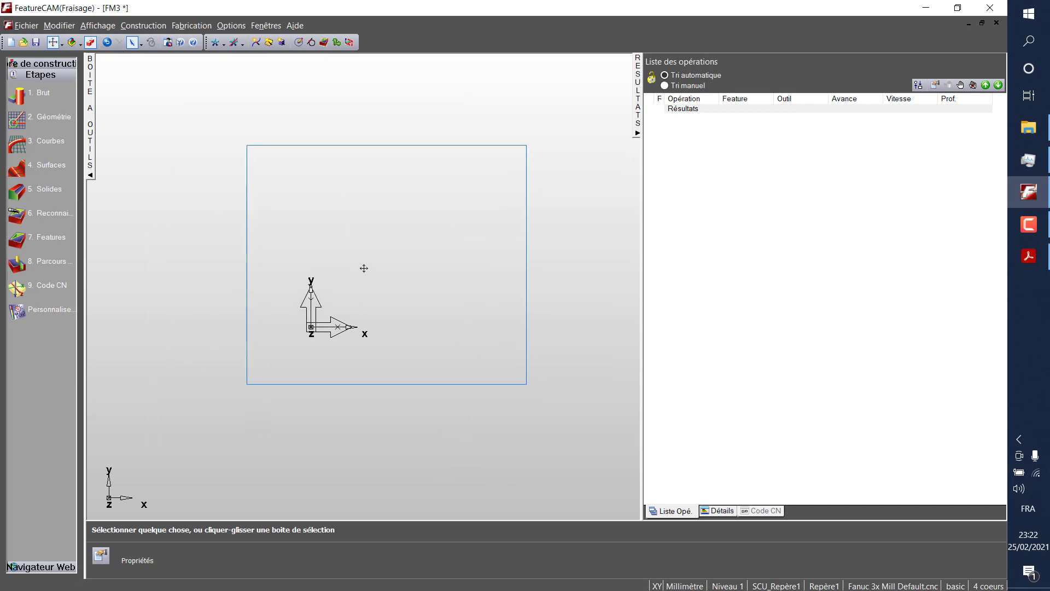
{"action": "middle_click_drag", "start_coordinate": [364, 268], "coordinate": [362, 268]}
{"action": "middle_click_drag", "start_coordinate": [362, 268], "coordinate": [403, 222]}
Inspect the rotated stock block at different zoom levels, ending with the whole block centred in the view.
{"action": "scroll", "coordinate": [407, 221], "scroll_direction": "up", "scroll_amount": 4}
{"action": "scroll", "coordinate": [407, 222], "scroll_direction": "down", "scroll_amount": 4}
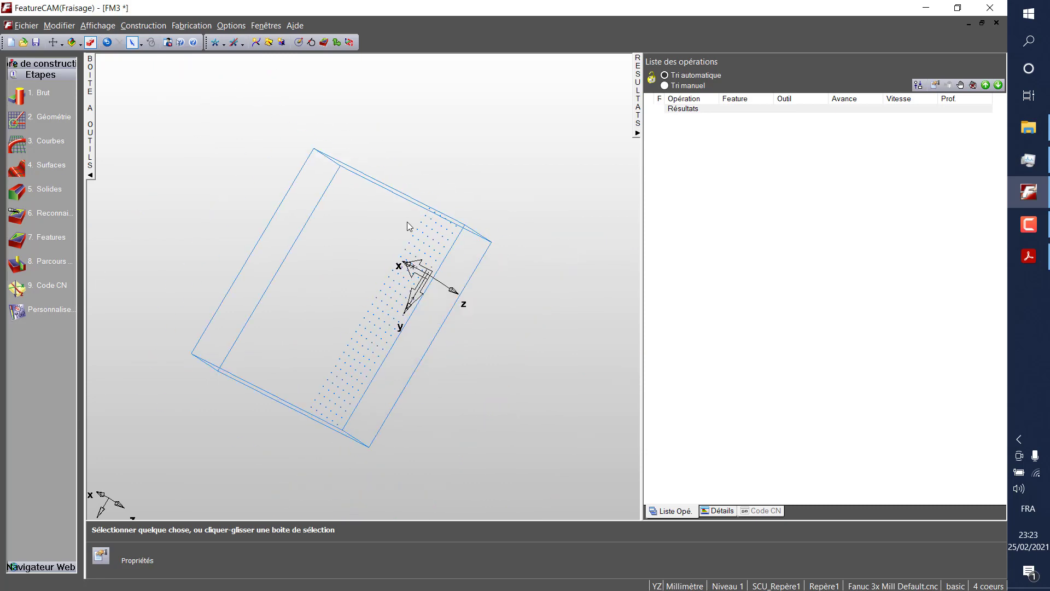
{"action": "scroll", "coordinate": [392, 260], "scroll_direction": "up", "scroll_amount": 3}
{"action": "scroll", "coordinate": [390, 261], "scroll_direction": "down", "scroll_amount": 5}
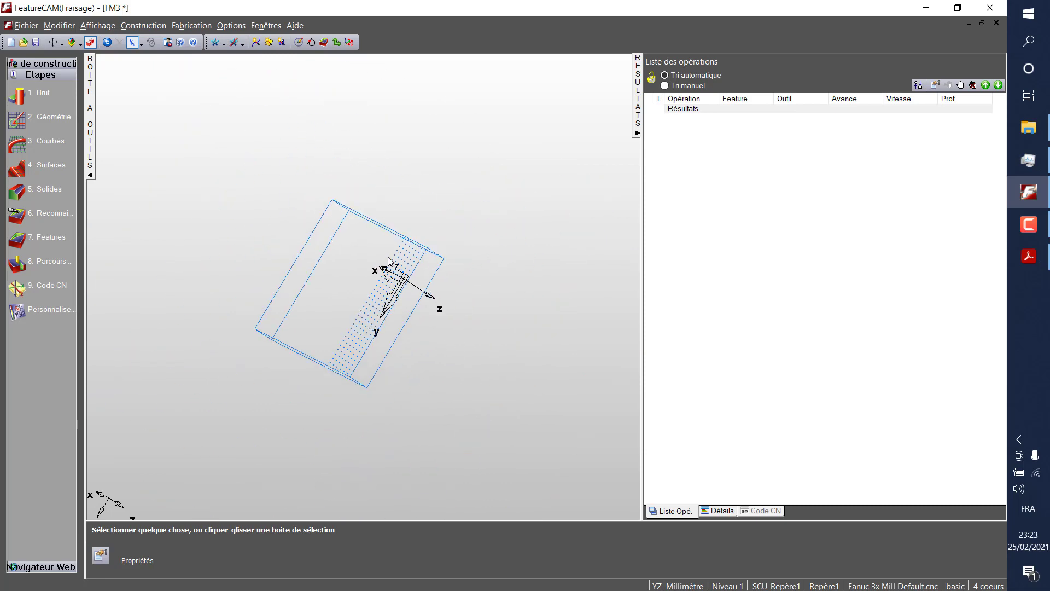
{"action": "scroll", "coordinate": [389, 257], "scroll_direction": "up", "scroll_amount": 5}
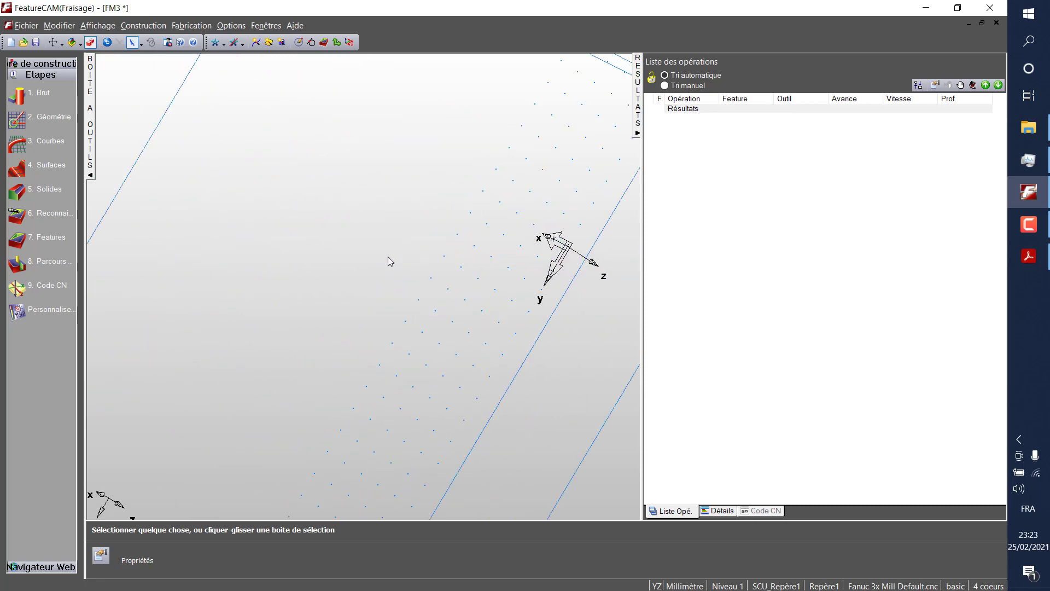
{"action": "scroll", "coordinate": [391, 261], "scroll_direction": "up", "scroll_amount": 2}
{"action": "scroll", "coordinate": [391, 261], "scroll_direction": "up", "scroll_amount": 2}
{"action": "scroll", "coordinate": [391, 261], "scroll_direction": "down", "scroll_amount": 5}
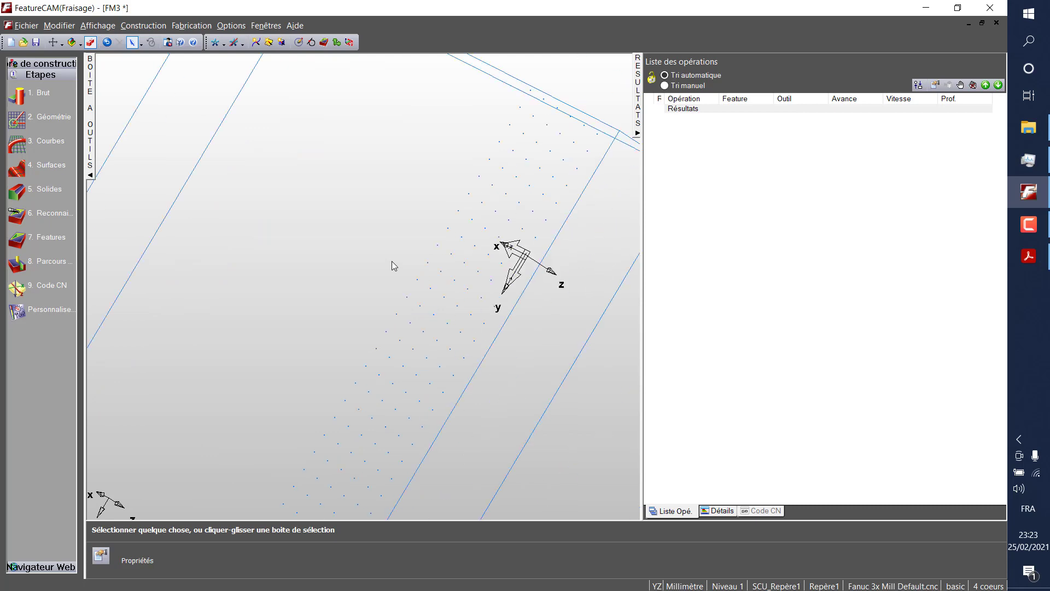
{"action": "scroll", "coordinate": [395, 266], "scroll_direction": "down", "scroll_amount": 3}
{"action": "scroll", "coordinate": [396, 267], "scroll_direction": "up", "scroll_amount": 4}
{"action": "scroll", "coordinate": [396, 267], "scroll_direction": "down", "scroll_amount": 5}
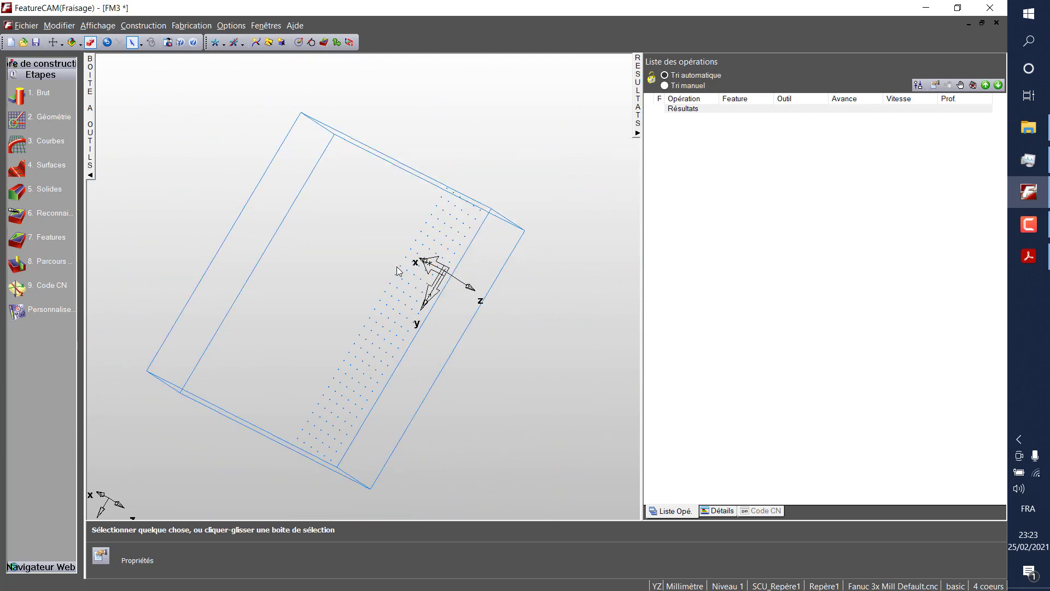
{"action": "scroll", "coordinate": [397, 270], "scroll_direction": "down", "scroll_amount": 8}
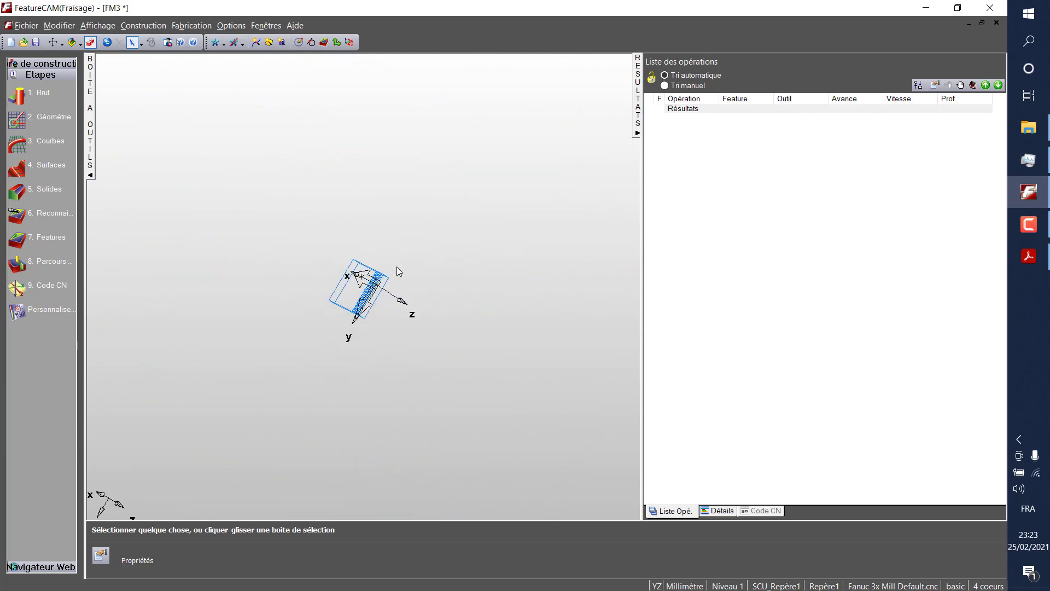
{"action": "scroll", "coordinate": [397, 269], "scroll_direction": "down", "scroll_amount": 3}
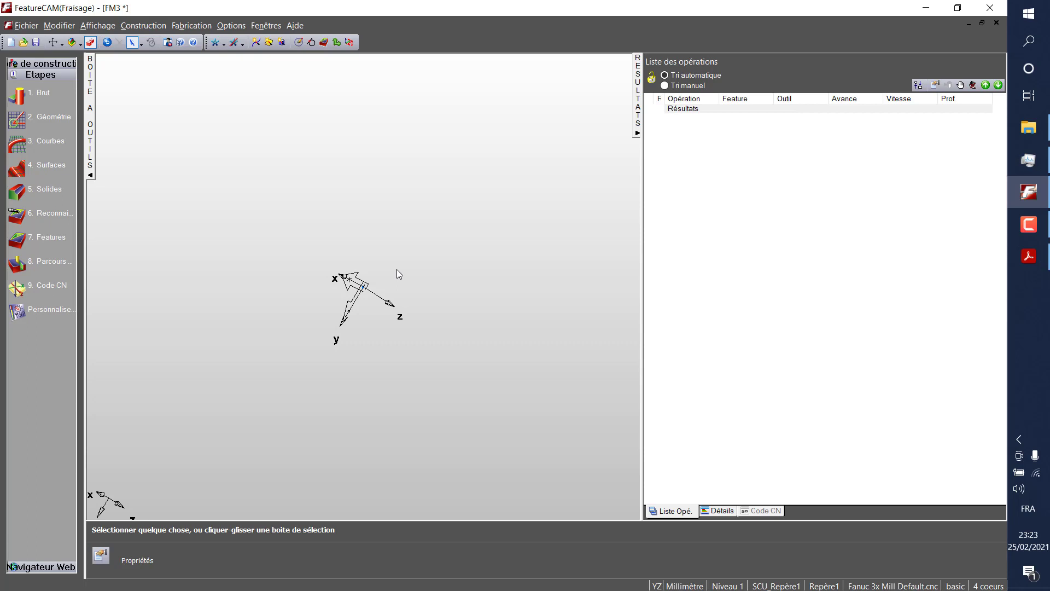
{"action": "scroll", "coordinate": [398, 271], "scroll_direction": "up", "scroll_amount": 6}
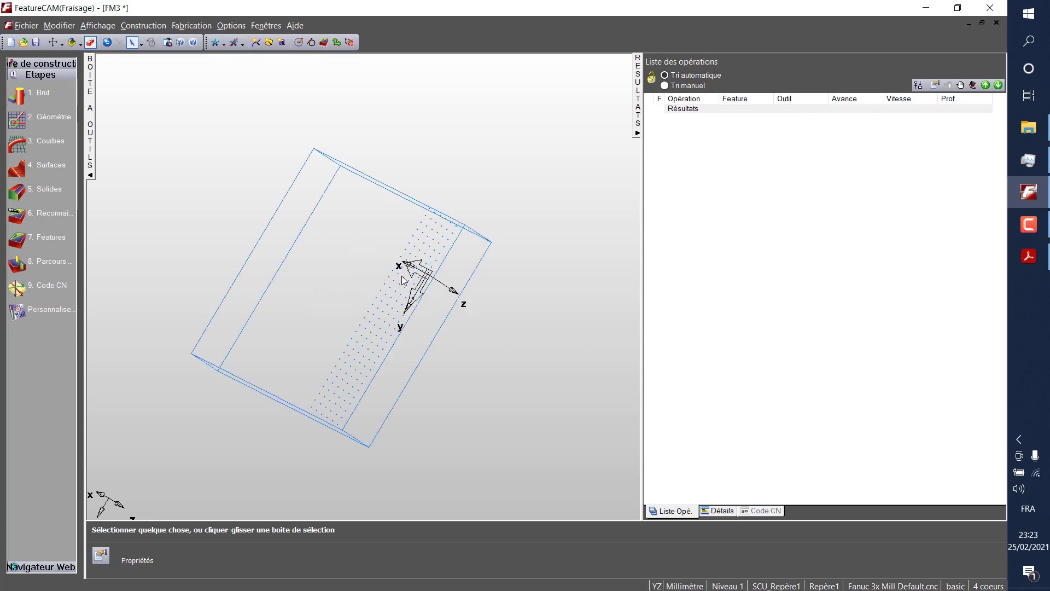
{"action": "scroll", "coordinate": [403, 280], "scroll_direction": "up", "scroll_amount": 3}
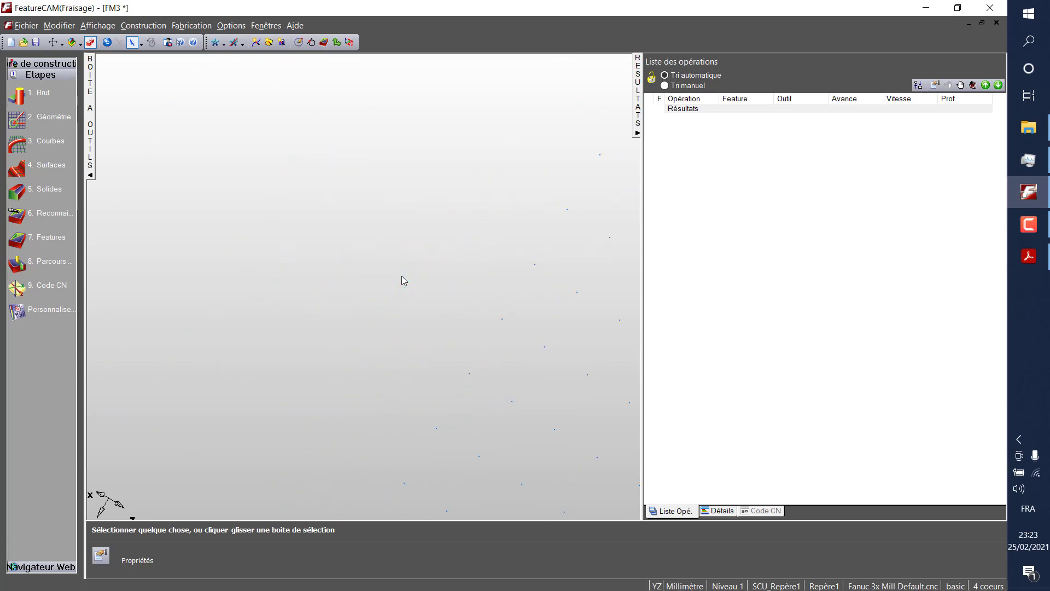
{"action": "scroll", "coordinate": [402, 276], "scroll_direction": "down", "scroll_amount": 2}
{"action": "scroll", "coordinate": [402, 276], "scroll_direction": "up", "scroll_amount": 2}
{"action": "key", "text": "F6"}
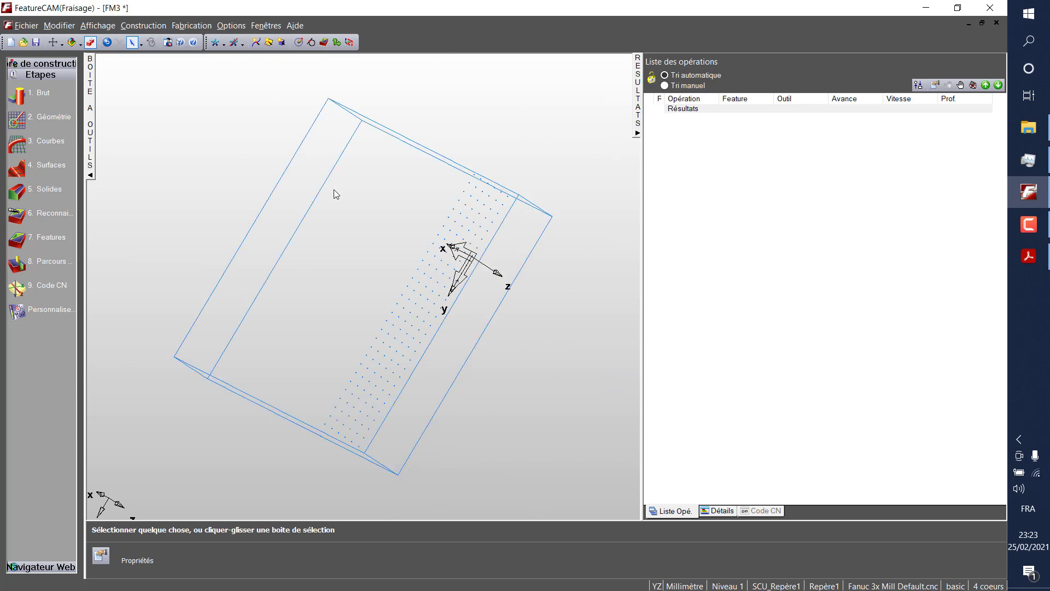
Show the stock from above with the Dessus view and collapse the results pane to enlarge the drawing area.
{"action": "left_click", "coordinate": [79, 42]}
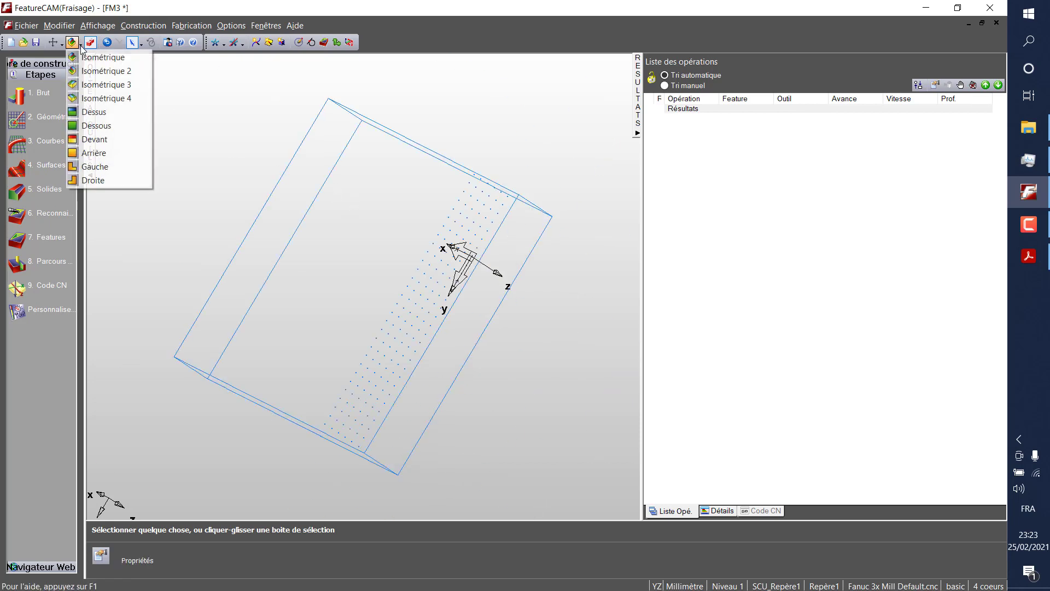
{"action": "left_click", "coordinate": [96, 114]}
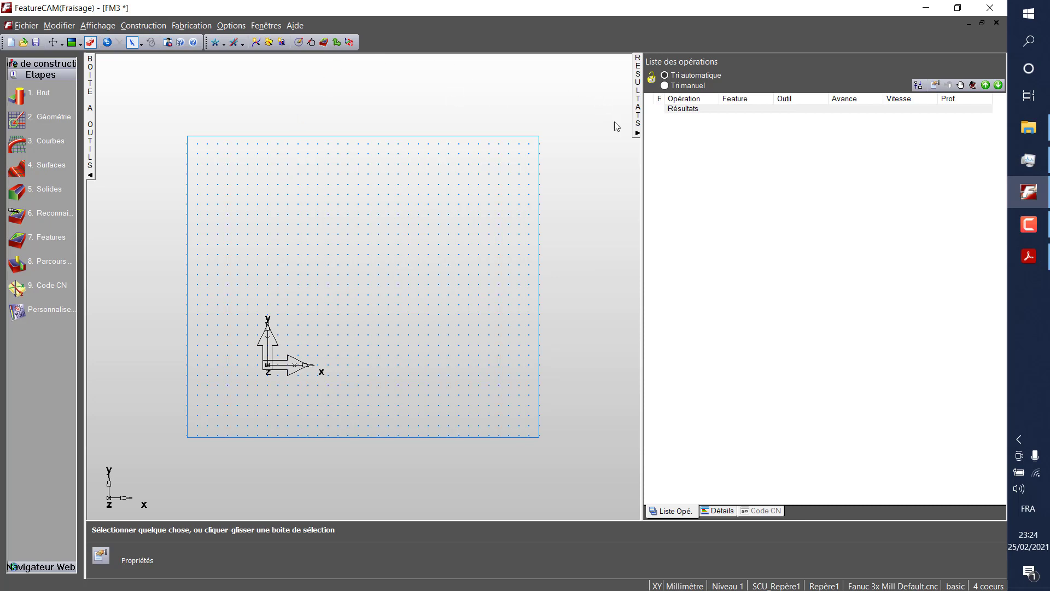
{"action": "left_click", "coordinate": [637, 133]}
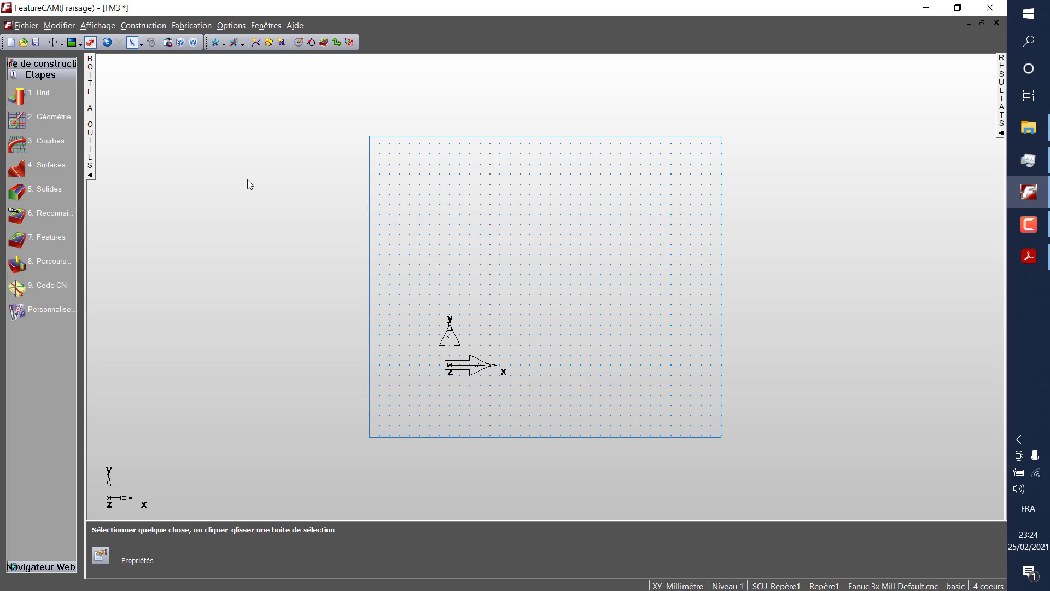
Review the available curve creation methods and new feature types, closing both dialogs without creating anything.
{"action": "left_click", "coordinate": [17, 145]}
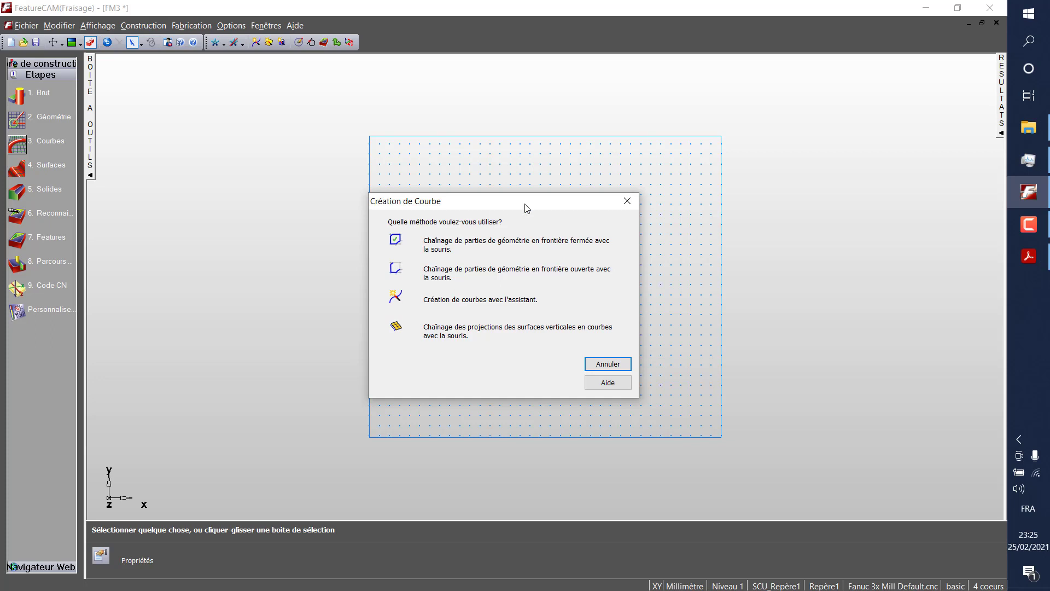
{"action": "left_click", "coordinate": [628, 200]}
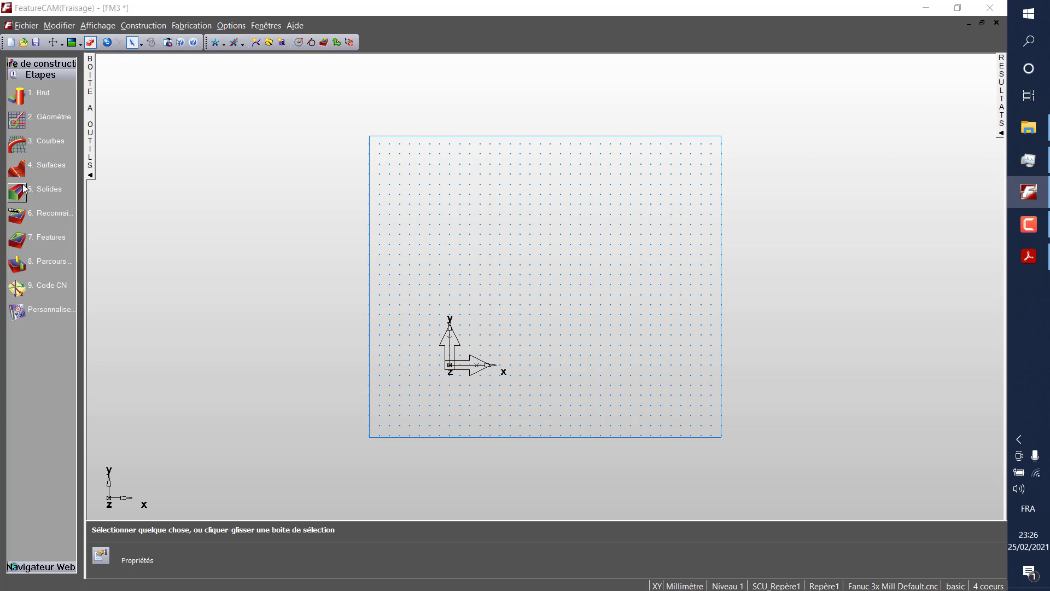
{"action": "left_click", "coordinate": [18, 244]}
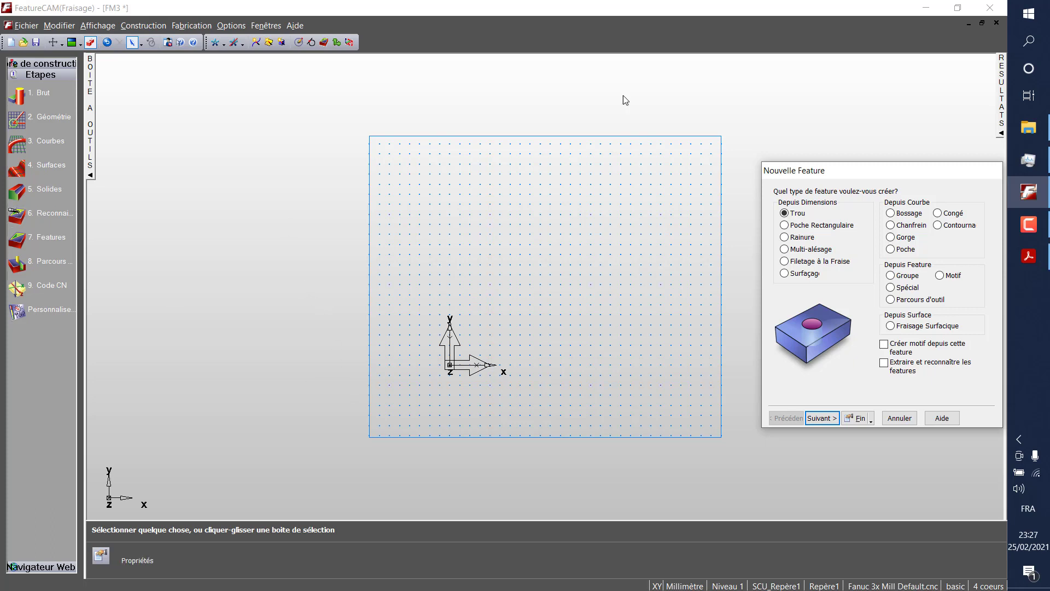
{"action": "left_click", "coordinate": [899, 418]}
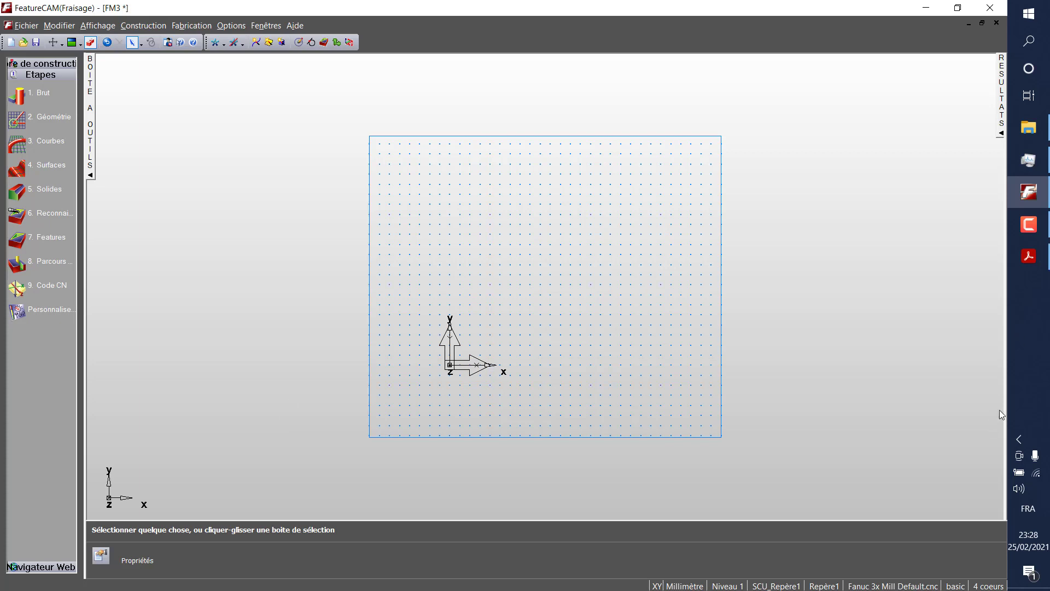
Switch to Acrobat Reader and find the dimensioned part drawing on page 2 of Fraisage_2D.pdf.
{"action": "left_click", "coordinate": [1029, 257]}
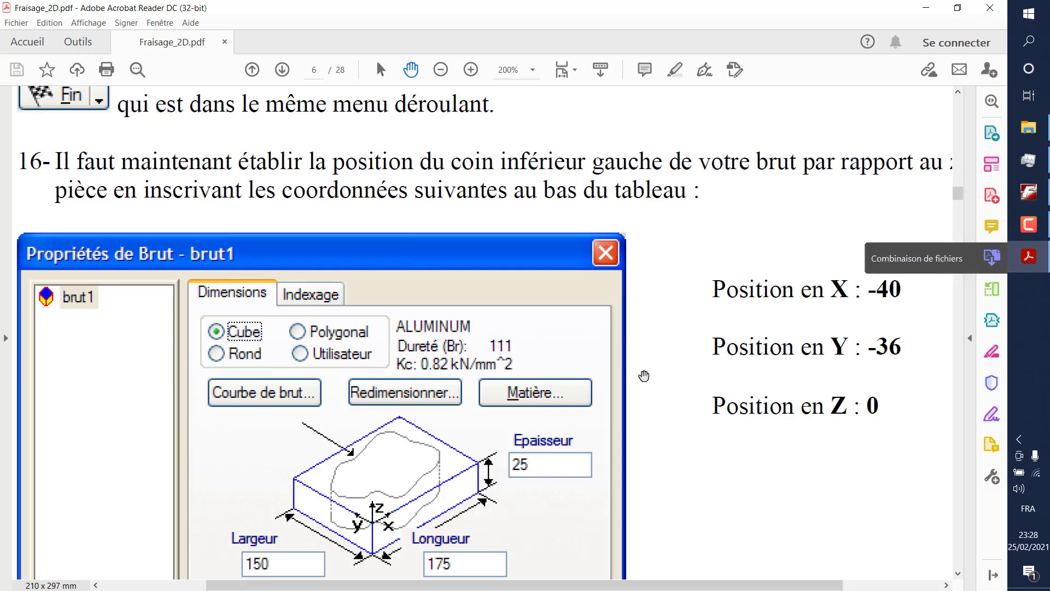
{"action": "left_click", "coordinate": [1028, 257]}
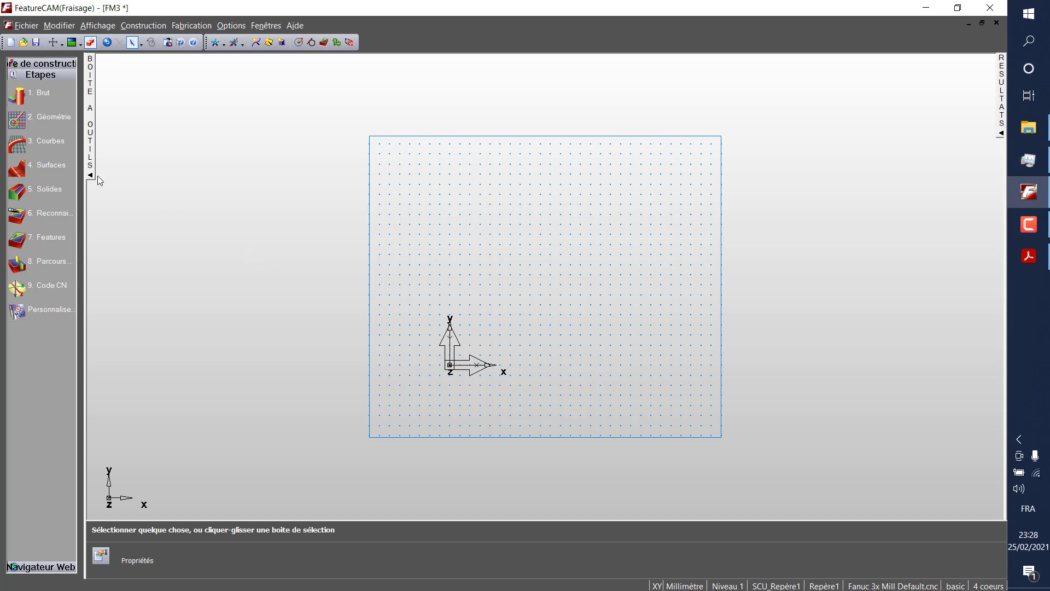
{"action": "left_click", "coordinate": [1028, 255]}
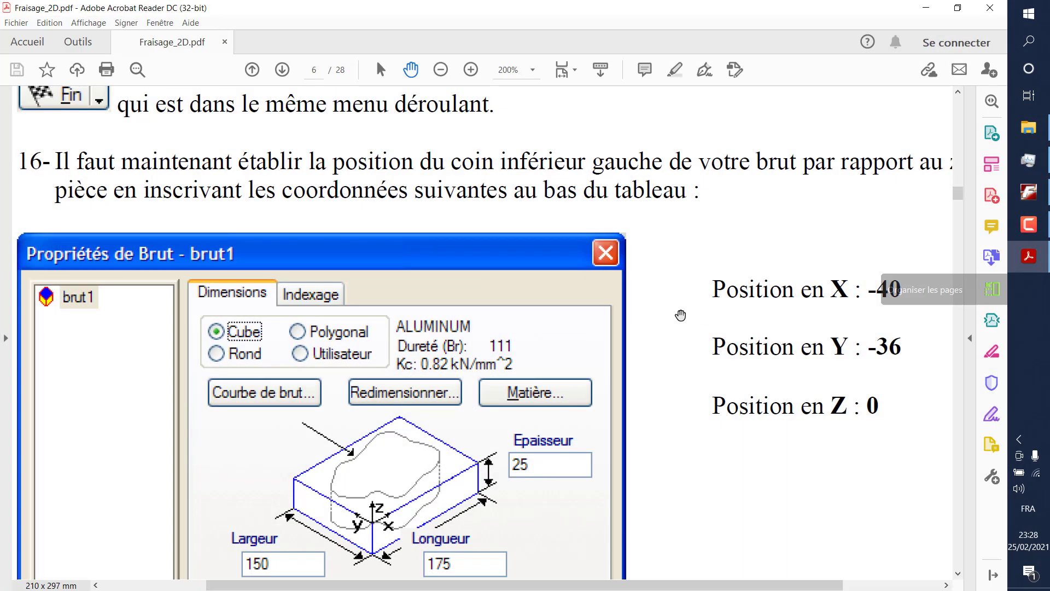
{"action": "scroll", "coordinate": [559, 371], "scroll_direction": "up", "scroll_amount": 15}
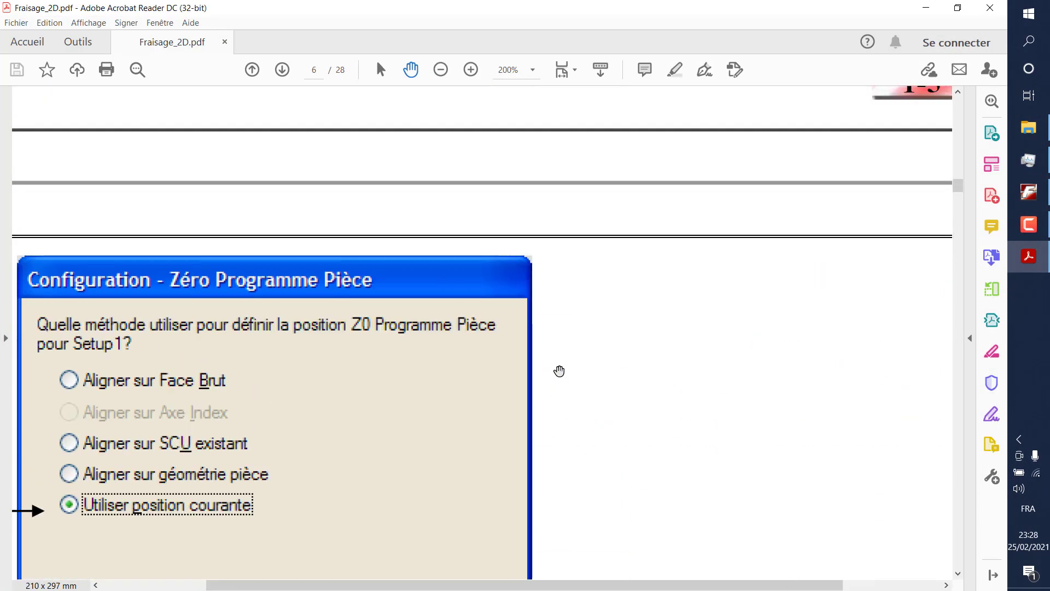
{"action": "scroll", "coordinate": [559, 371], "scroll_direction": "up", "scroll_amount": 12}
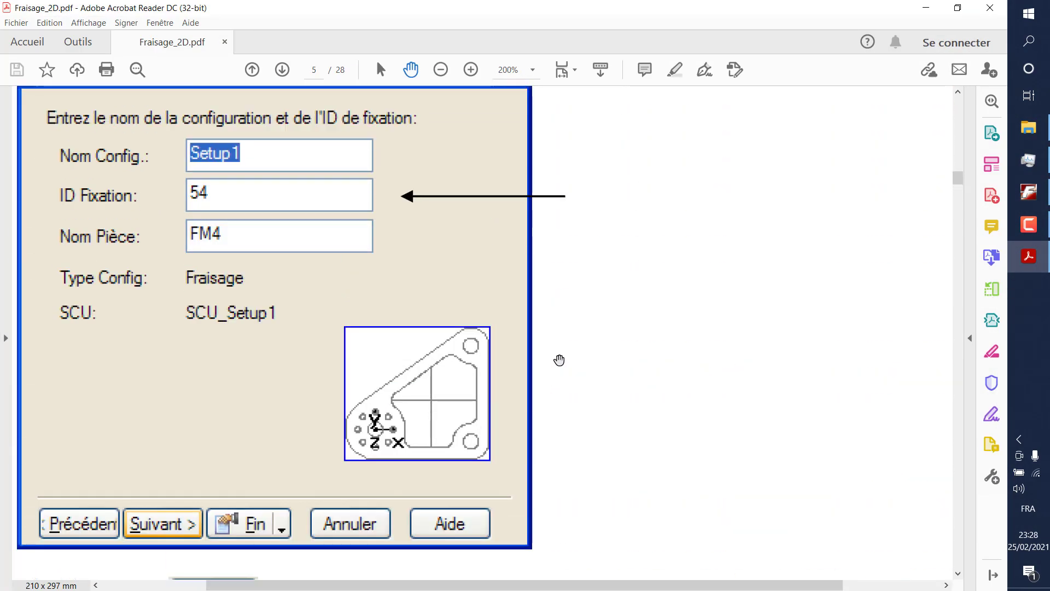
{"action": "scroll", "coordinate": [559, 360], "scroll_direction": "up", "scroll_amount": 12}
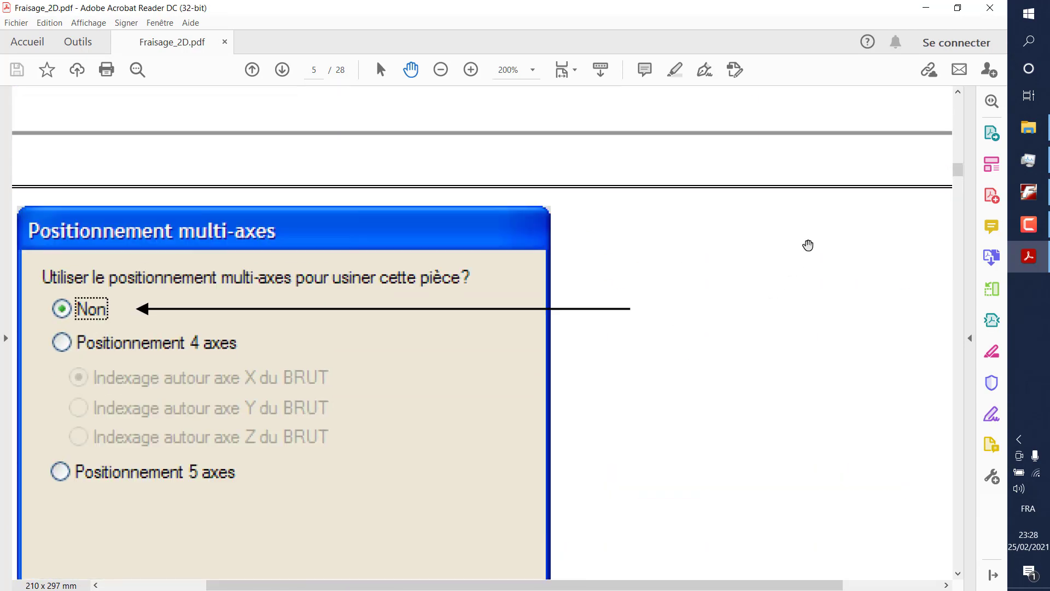
{"action": "left_click_drag", "start_coordinate": [956, 171], "coordinate": [964, 132]}
{"action": "left_click_drag", "start_coordinate": [768, 169], "coordinate": [754, 223]}
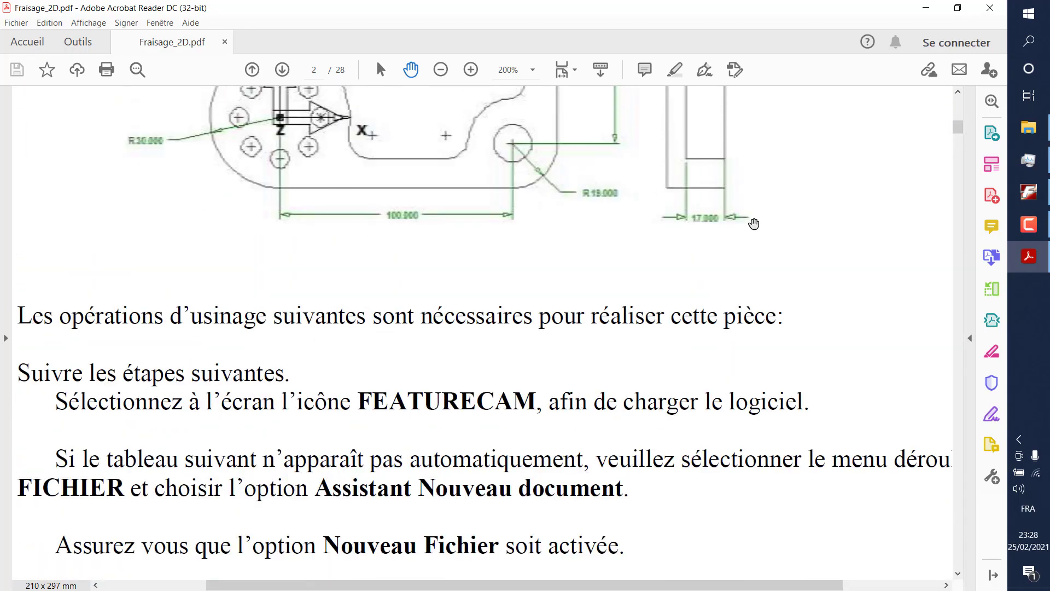
{"action": "scroll", "coordinate": [754, 224], "scroll_direction": "up", "scroll_amount": 6}
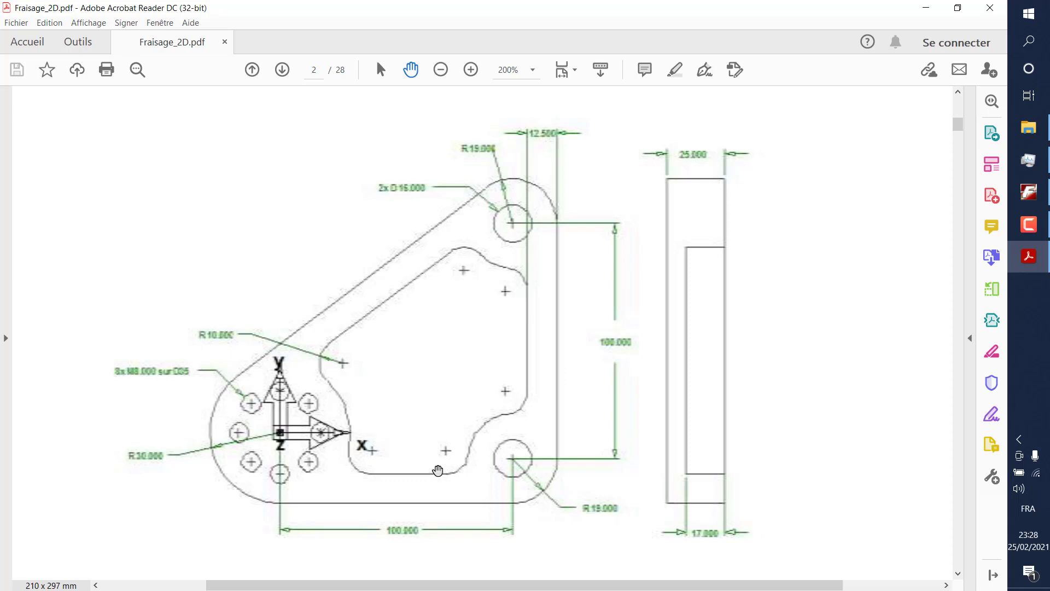
Switch back to FeatureCAM and display the Géométrie toolbar beside the existing ones, along with the Mode d'Accrochage toolbar.
{"action": "left_click", "coordinate": [1028, 192]}
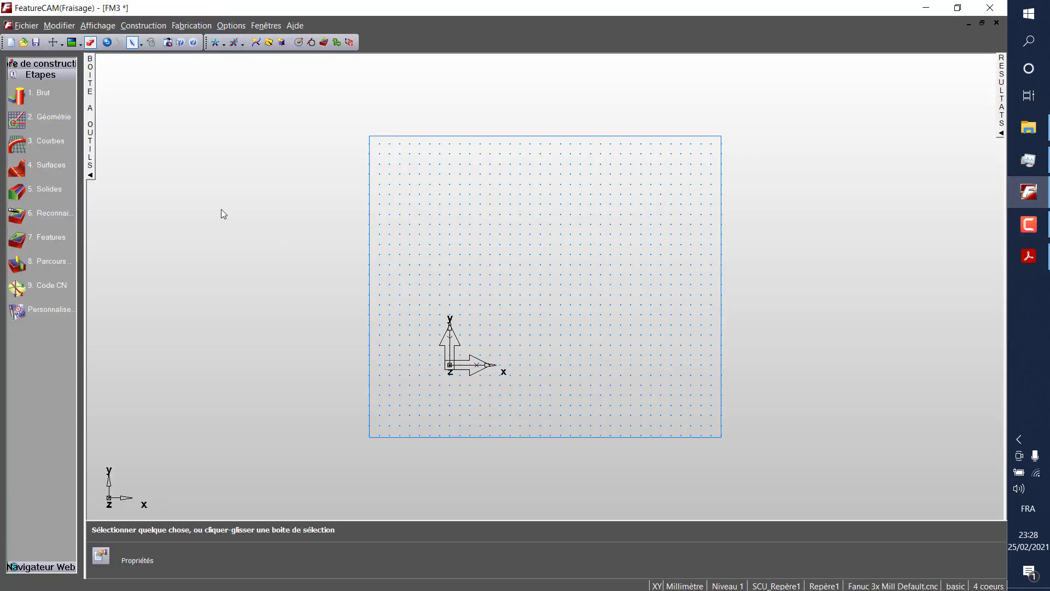
{"action": "right_click", "coordinate": [449, 43]}
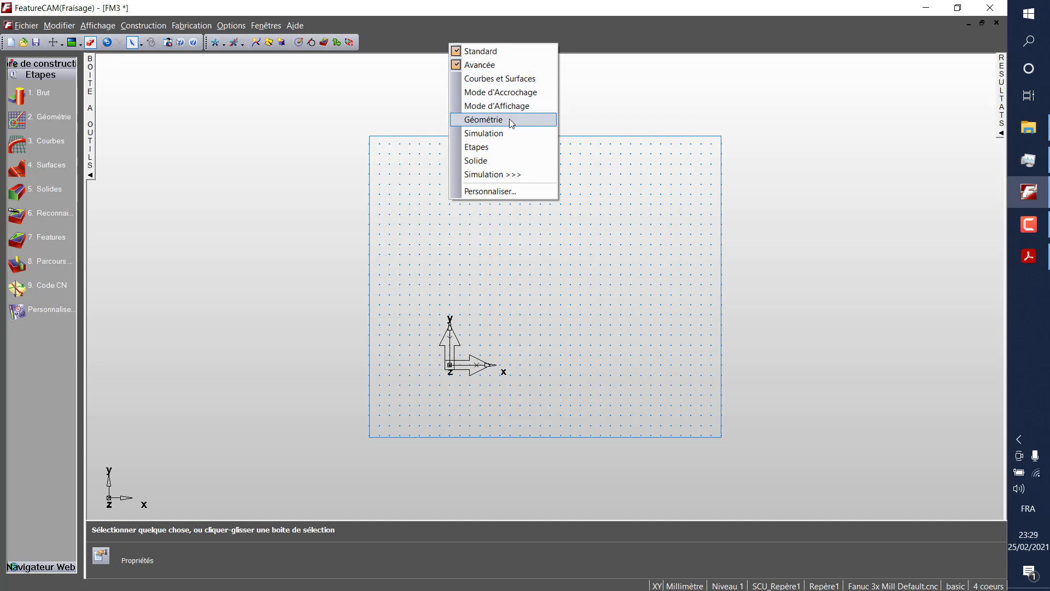
{"action": "left_click", "coordinate": [510, 119]}
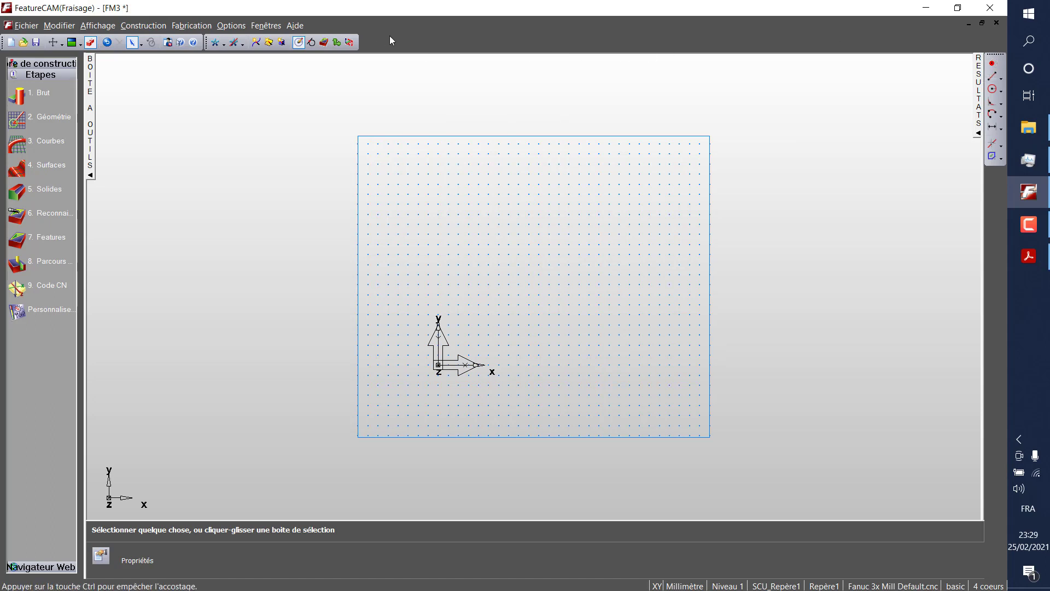
{"action": "left_click_drag", "start_coordinate": [391, 41], "coordinate": [392, 41]}
{"action": "right_click", "coordinate": [560, 48]}
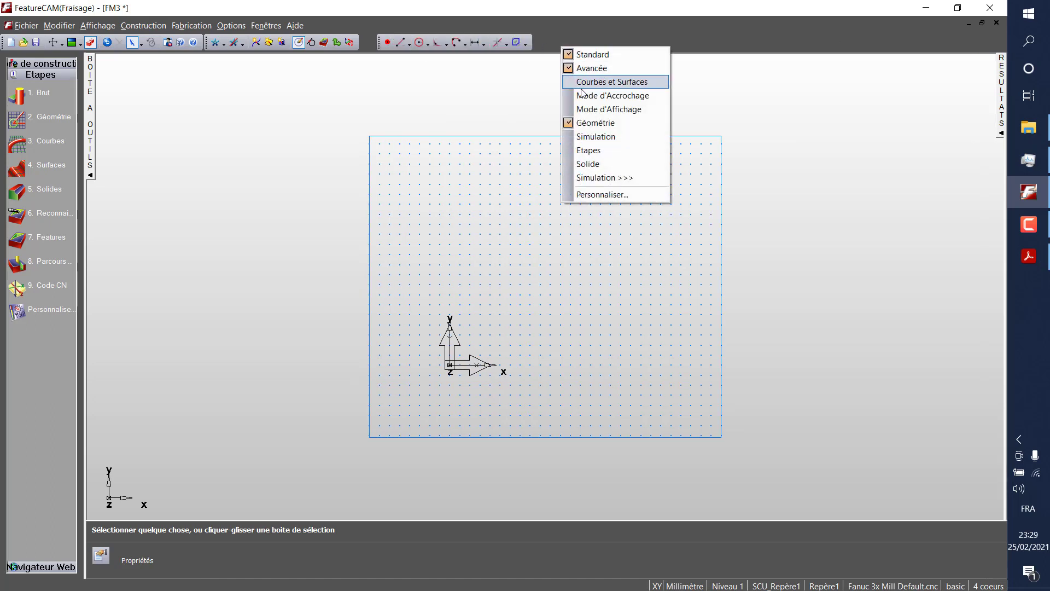
{"action": "left_click", "coordinate": [604, 110]}
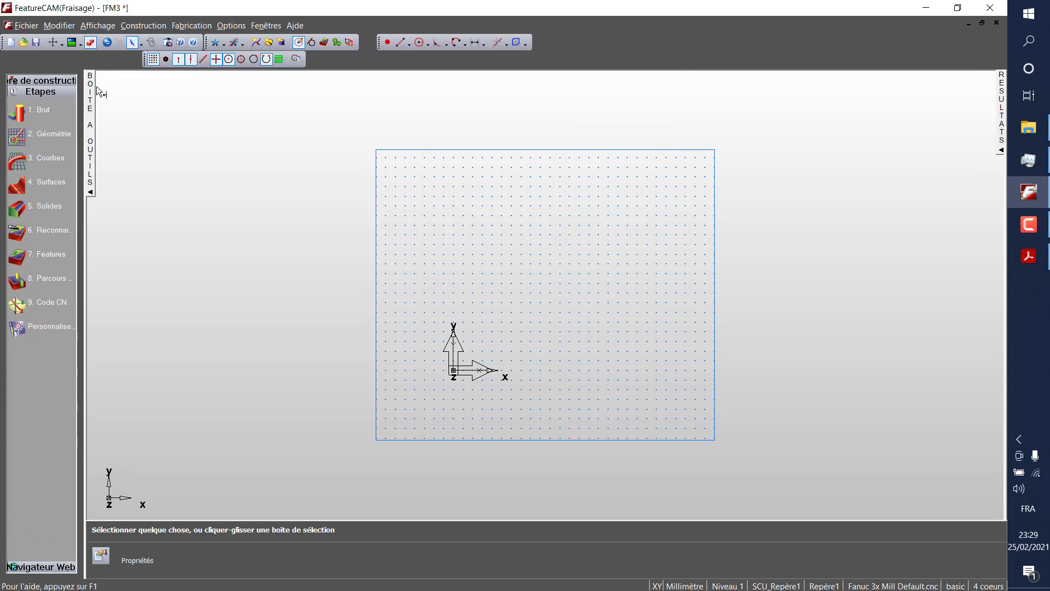
Draw a circle of radius 30 mm centred on the origin, checking the radius in the PDF drawing.
{"action": "left_click", "coordinate": [421, 47]}
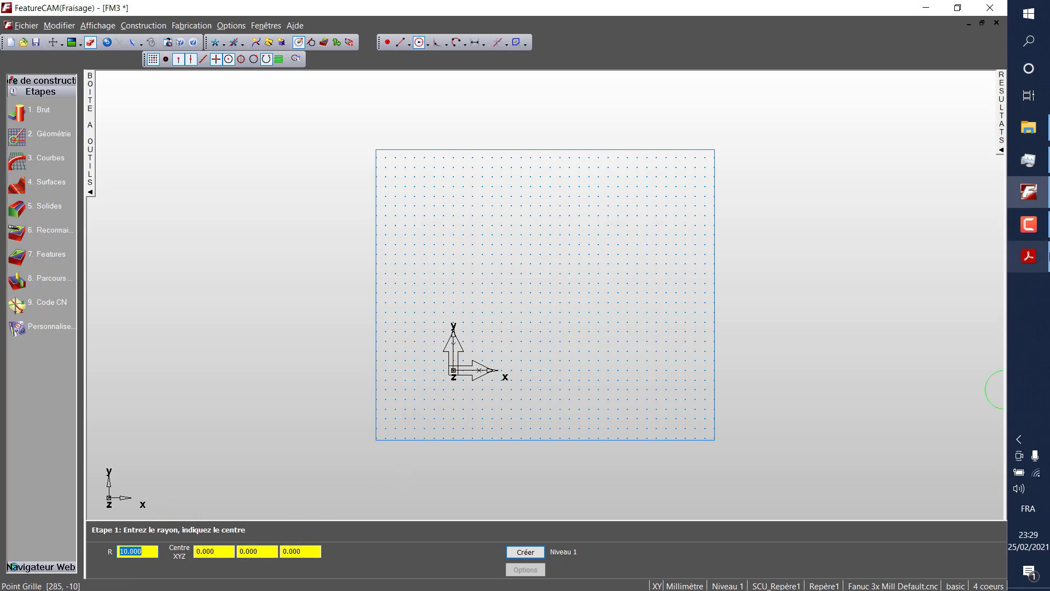
{"action": "left_click", "coordinate": [1028, 256]}
{"action": "scroll", "coordinate": [647, 383], "scroll_direction": "down", "scroll_amount": 3}
{"action": "scroll", "coordinate": [638, 382], "scroll_direction": "up", "scroll_amount": 1}
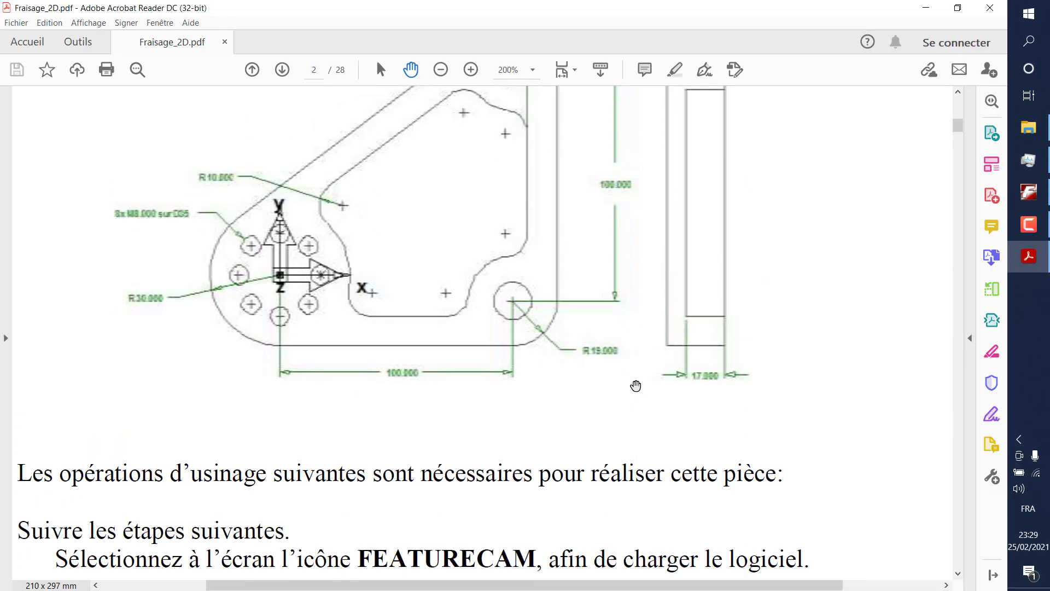
{"action": "scroll", "coordinate": [211, 306], "scroll_direction": "up", "scroll_amount": 1}
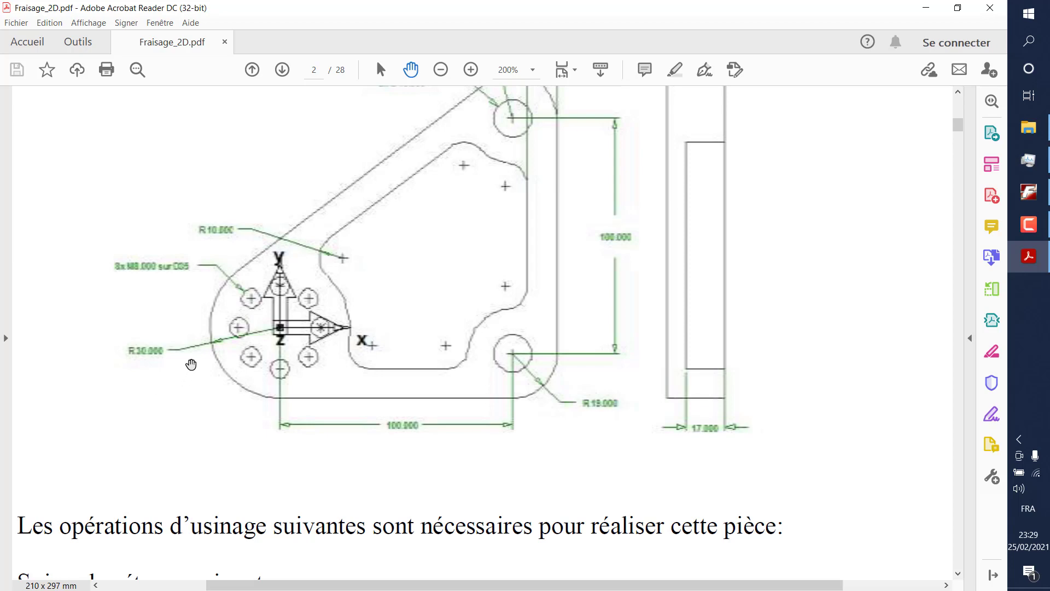
{"action": "left_click", "coordinate": [1031, 198]}
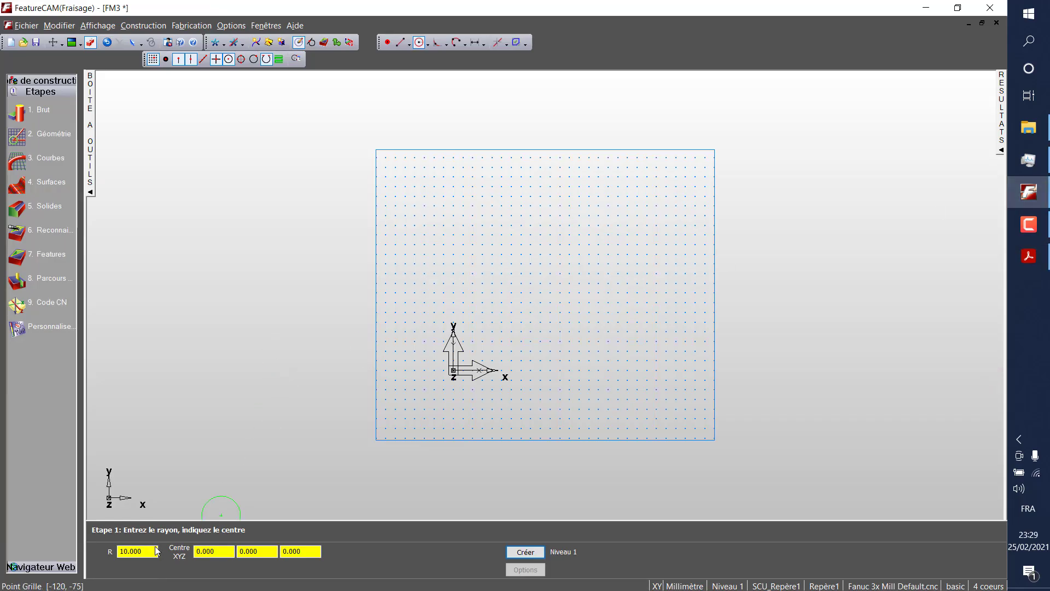
{"action": "left_click", "coordinate": [115, 550]}
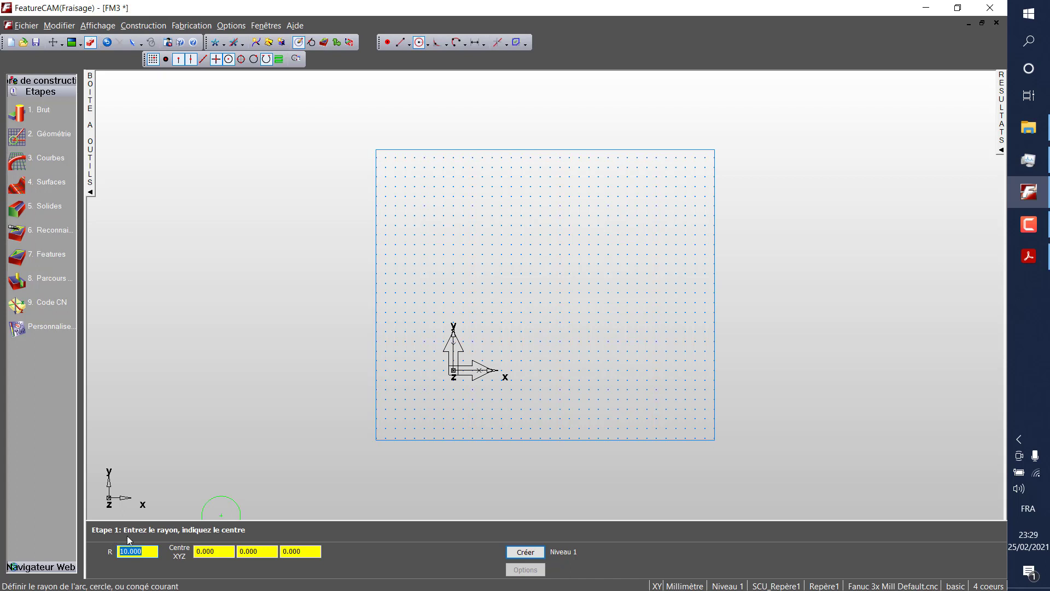
{"action": "type", "text": "30"}
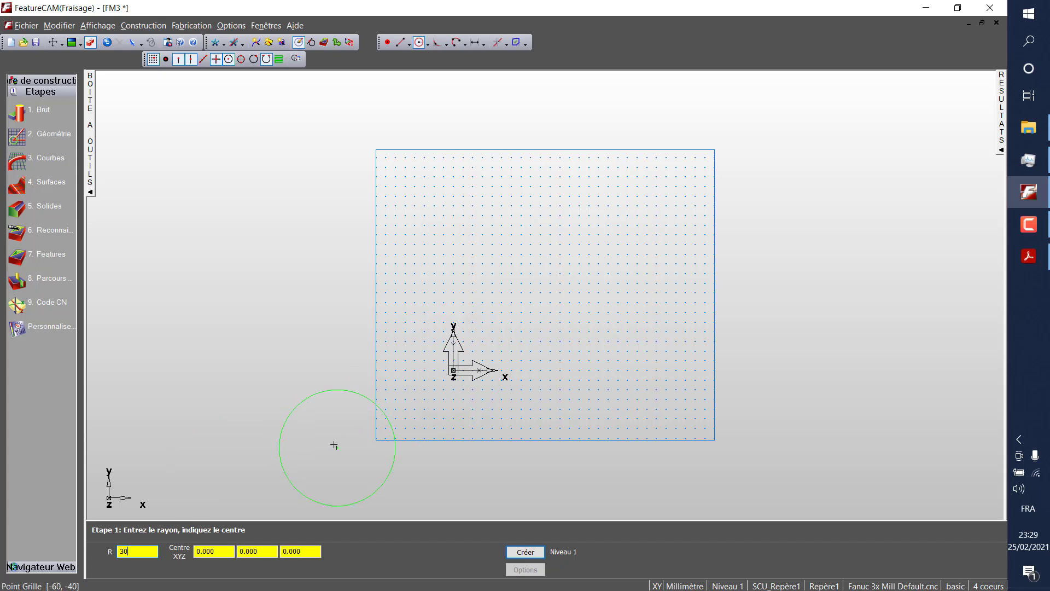
{"action": "key", "text": "Return"}
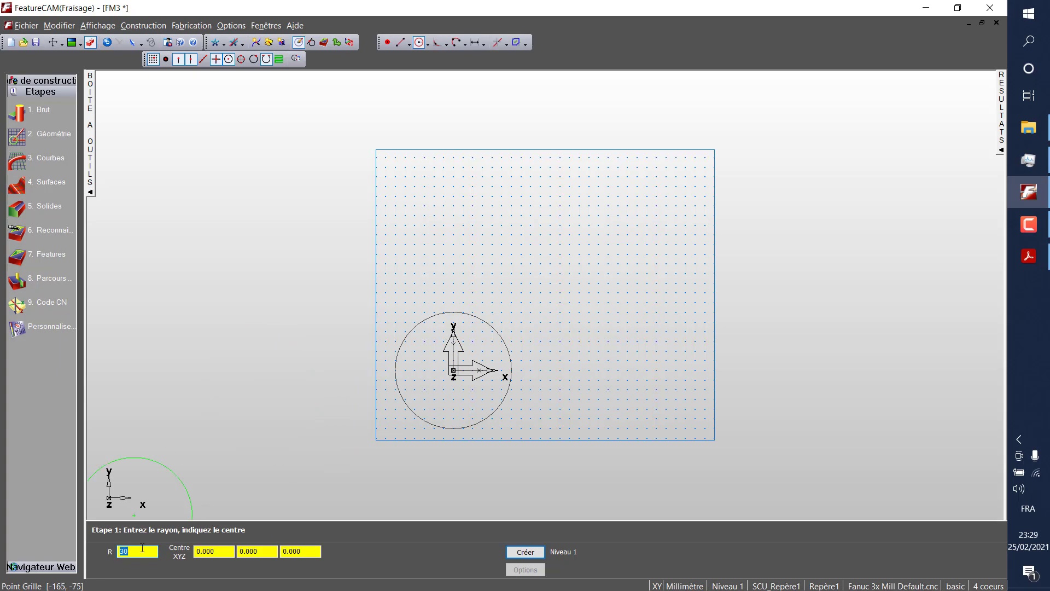
Consult the corner radii in the PDF drawing and set the next circle's radius to 19 mm in FeatureCAM.
{"action": "left_click", "coordinate": [1028, 256]}
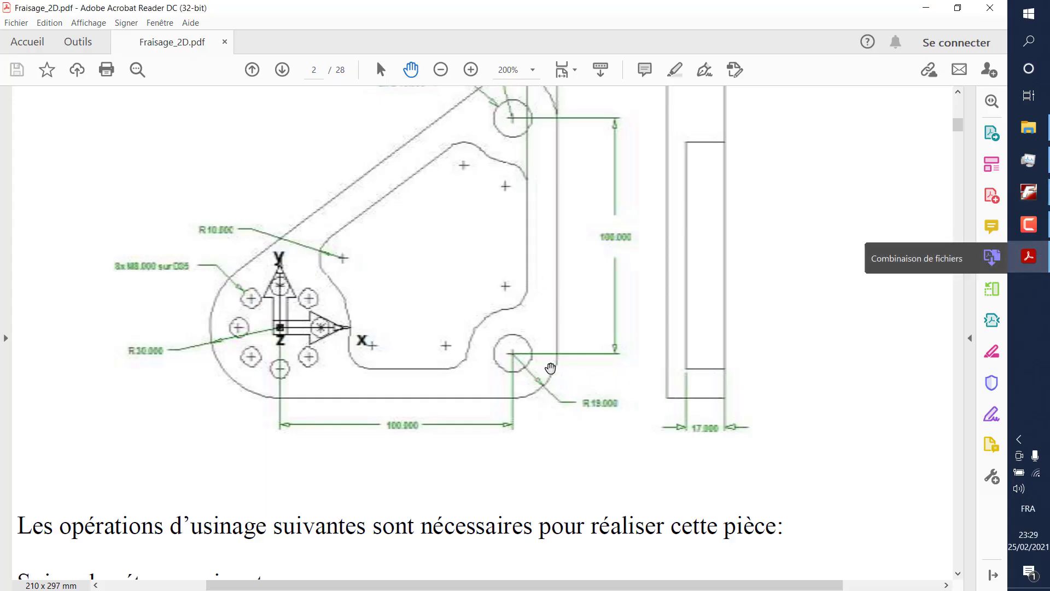
{"action": "scroll", "coordinate": [619, 410], "scroll_direction": "up", "scroll_amount": 2}
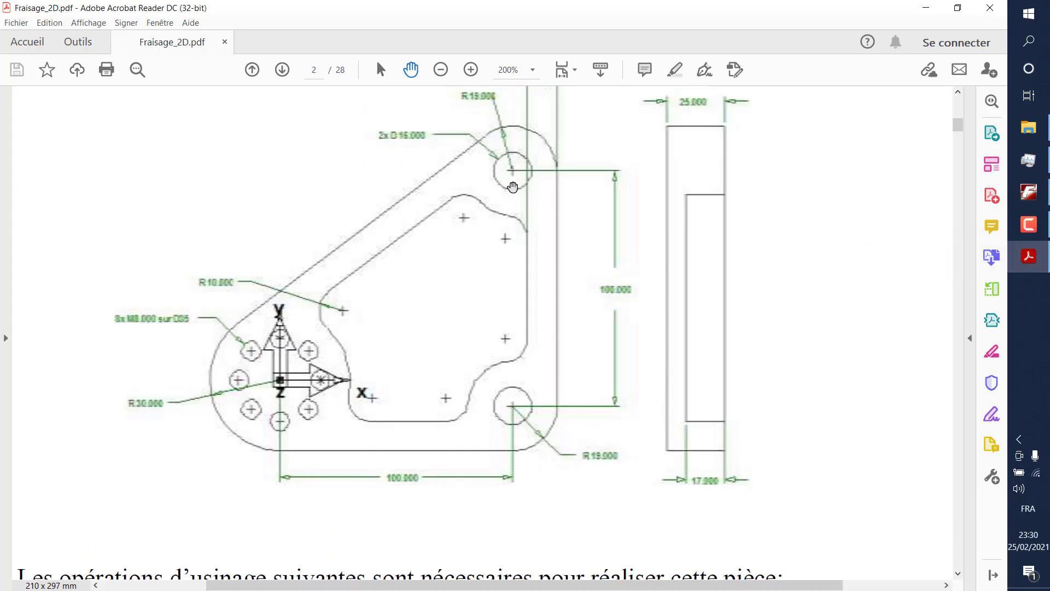
{"action": "left_click", "coordinate": [1034, 225]}
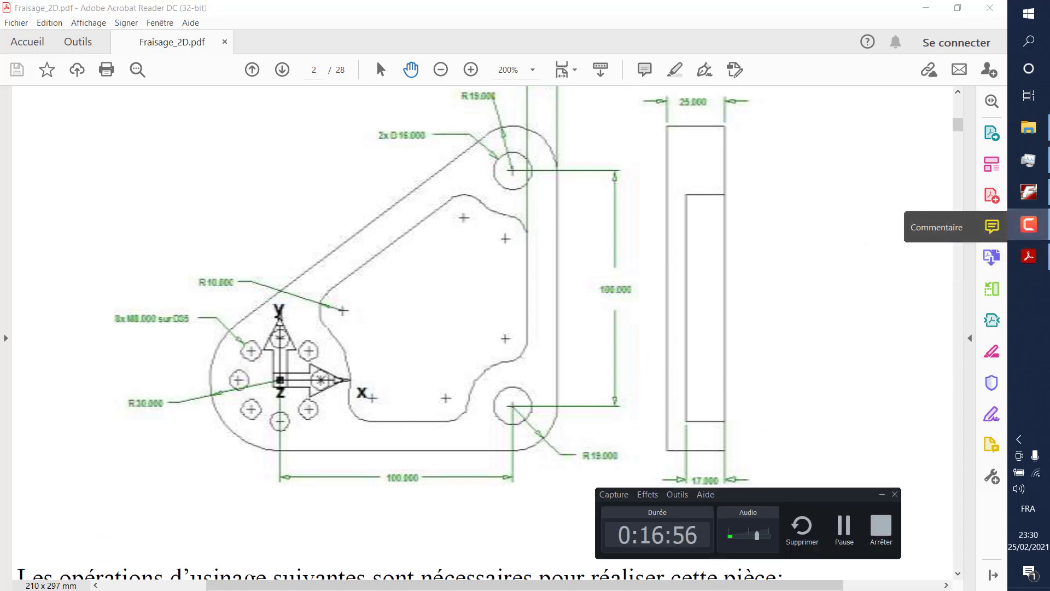
{"action": "left_click", "coordinate": [1028, 192]}
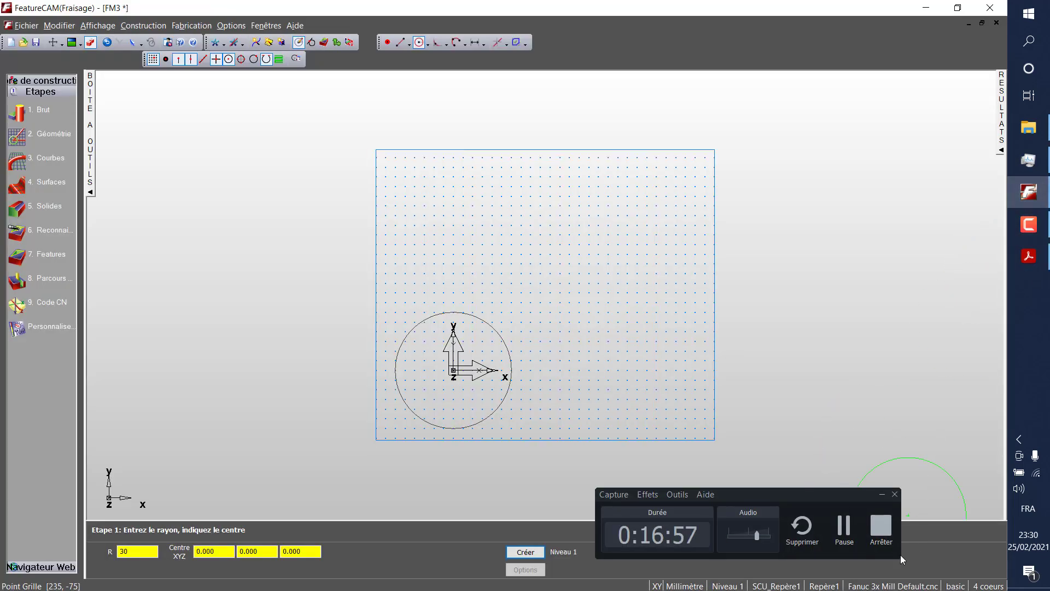
{"action": "left_click", "coordinate": [882, 493]}
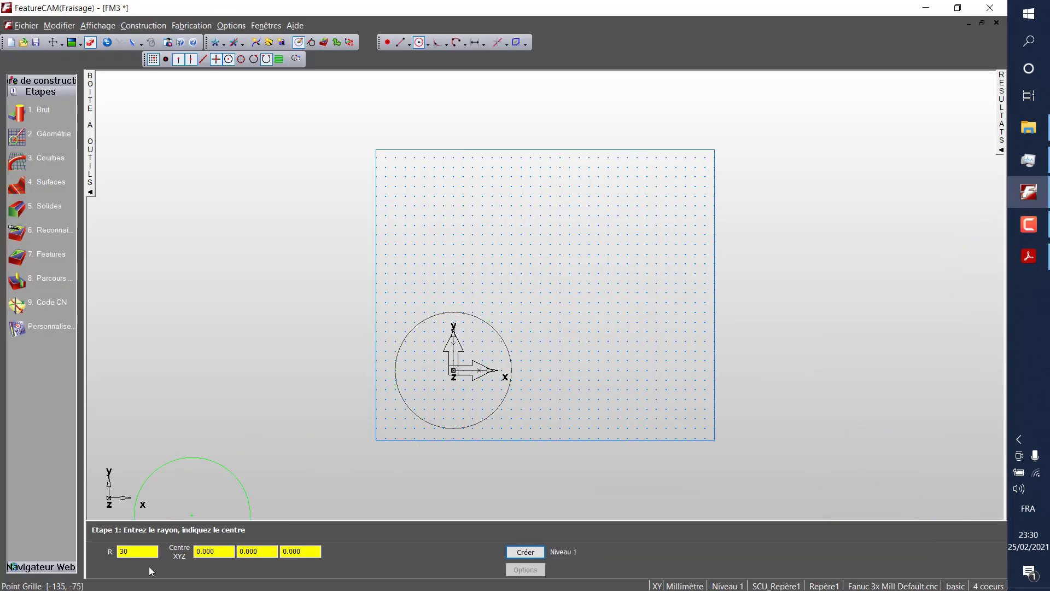
{"action": "left_click_drag", "start_coordinate": [139, 551], "coordinate": [86, 542]}
{"action": "type", "text": "19"}
Draw a circle of radius 19 mm centred at X 100, Y -11 in FeatureCAM, checking the position in the PDF drawing.
{"action": "left_click", "coordinate": [1037, 270]}
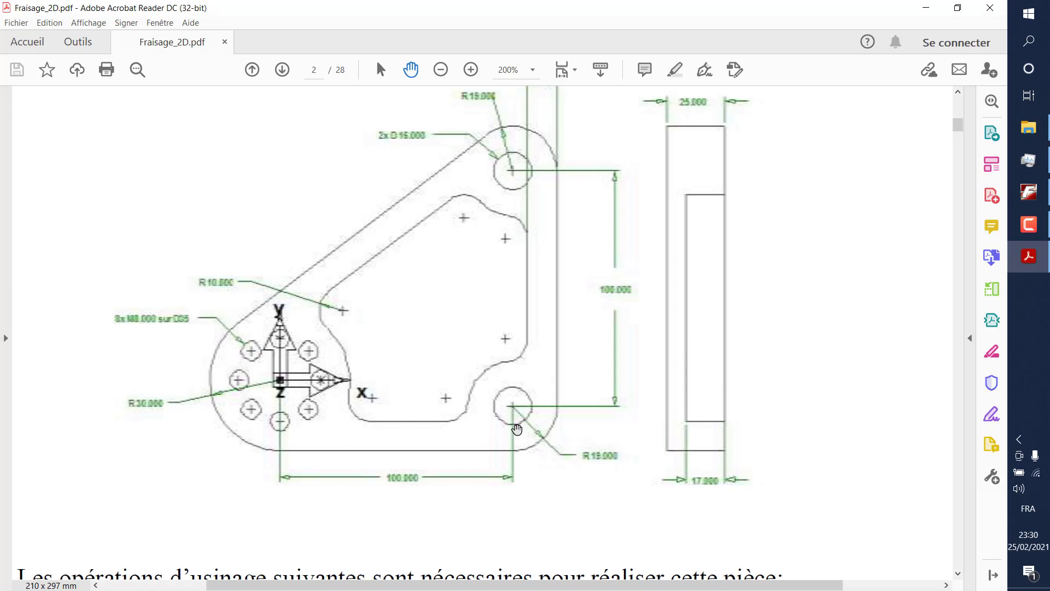
{"action": "left_click", "coordinate": [1029, 224]}
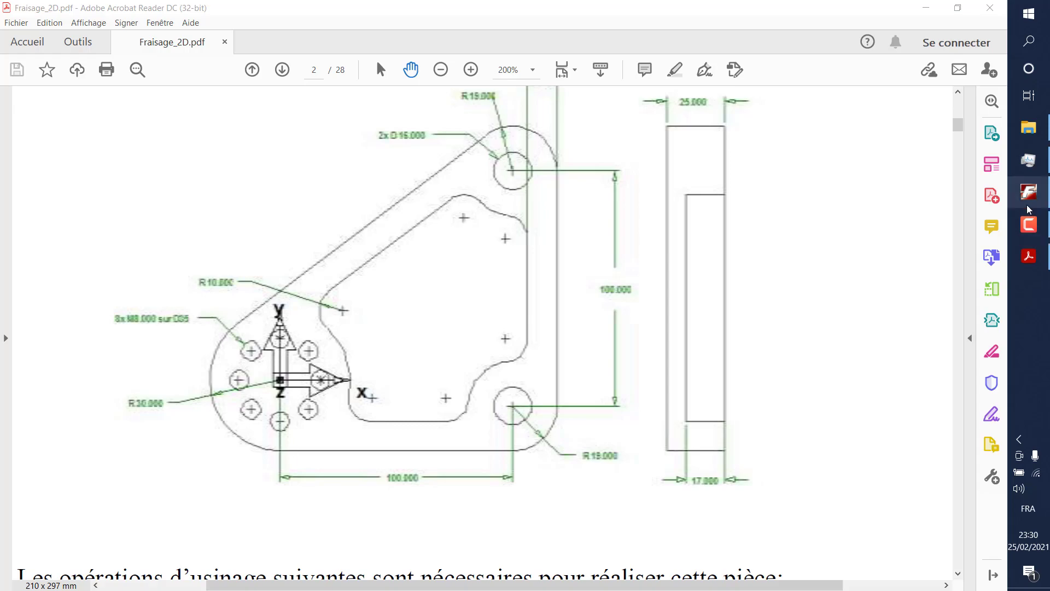
{"action": "left_click", "coordinate": [1031, 194]}
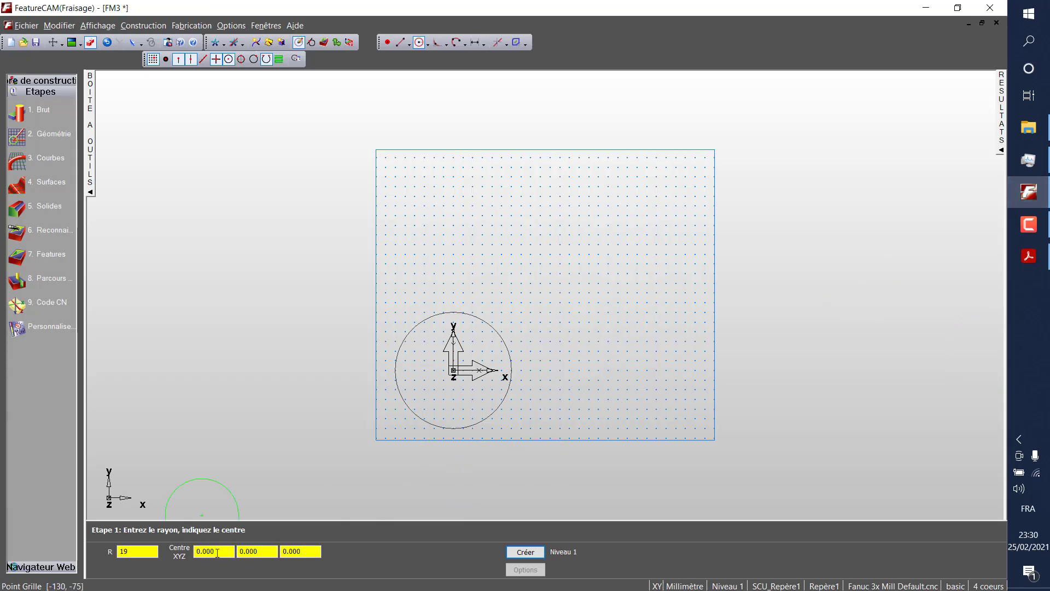
{"action": "left_click", "coordinate": [218, 553]}
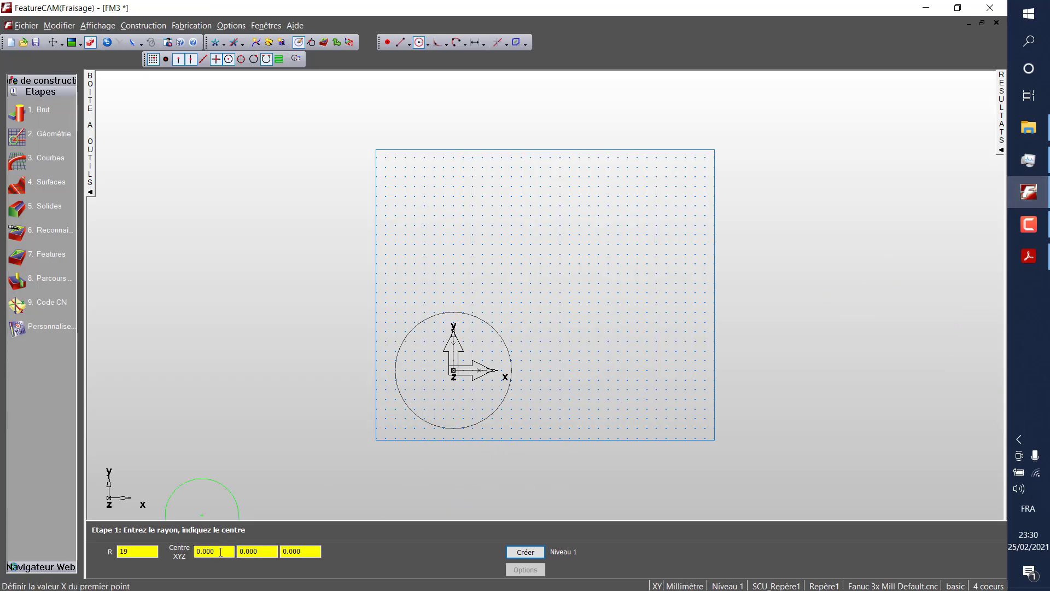
{"action": "left_click_drag", "start_coordinate": [221, 552], "coordinate": [163, 545]}
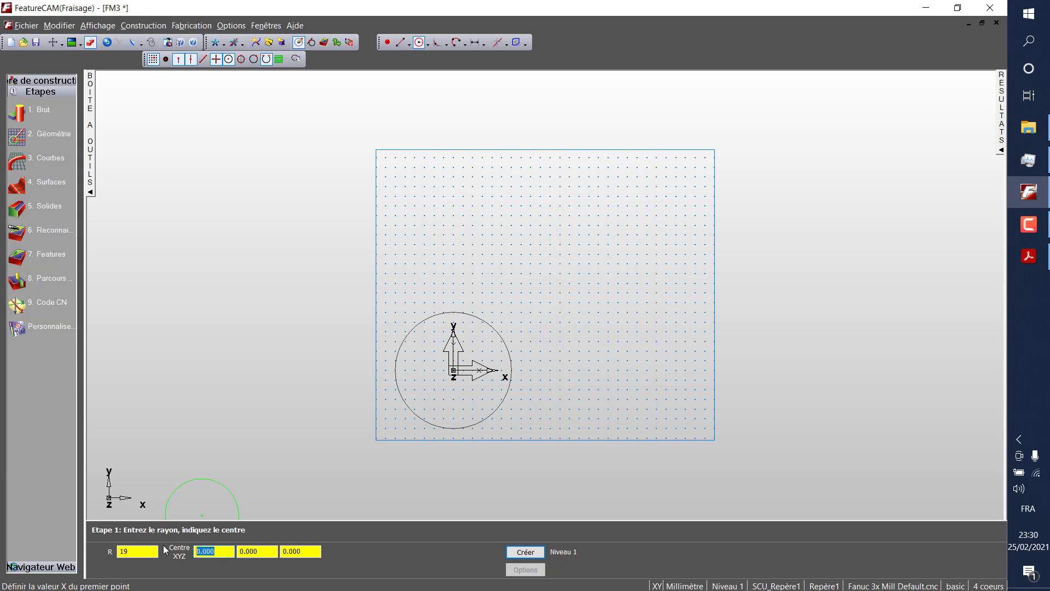
{"action": "type", "text": "100"}
{"action": "key", "text": "Tab"}
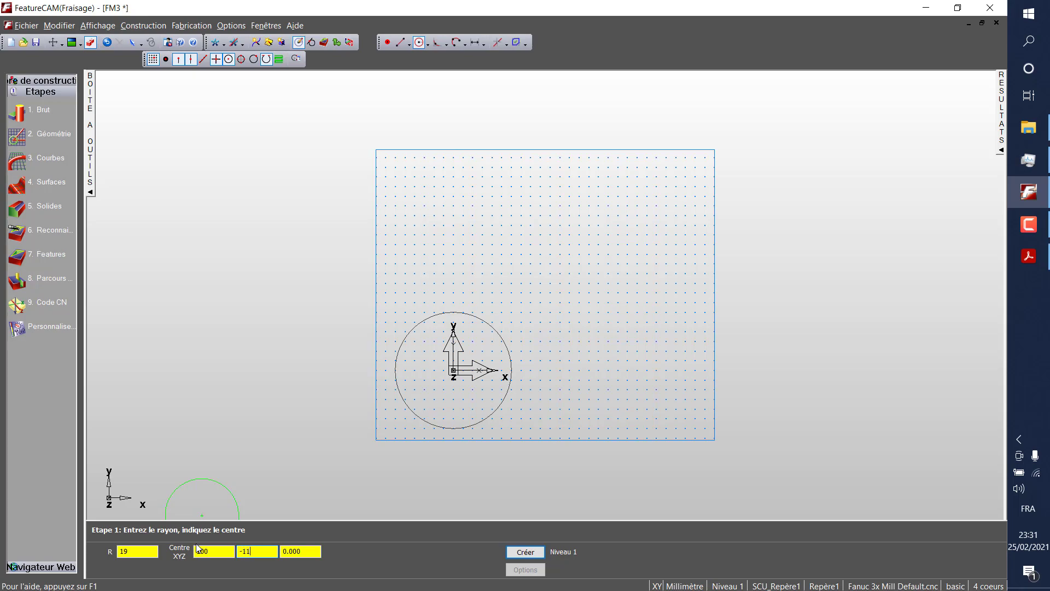
{"action": "left_click", "coordinate": [1028, 256]}
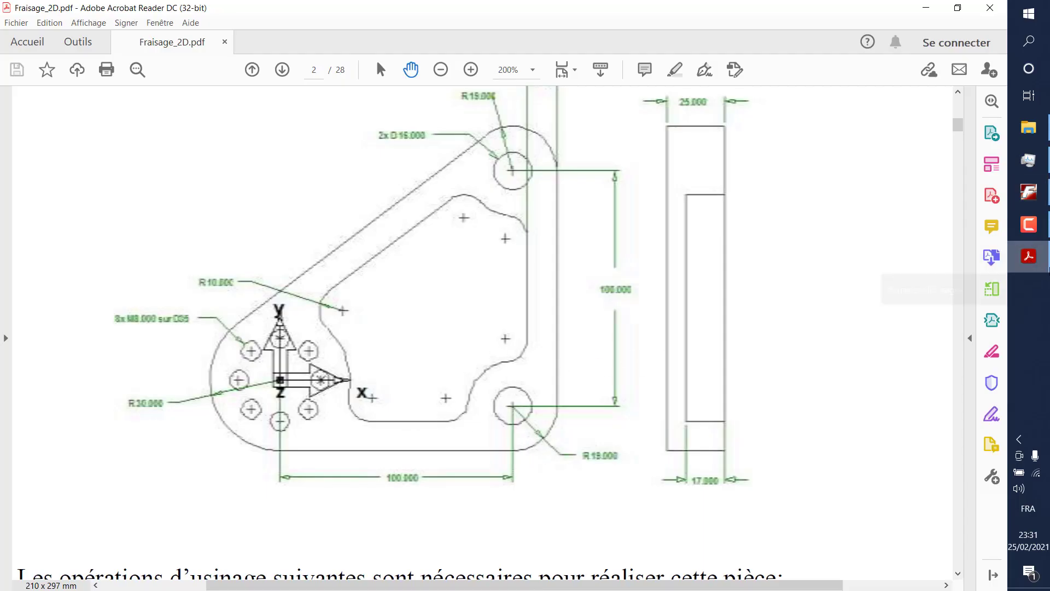
{"action": "left_click", "coordinate": [1028, 192]}
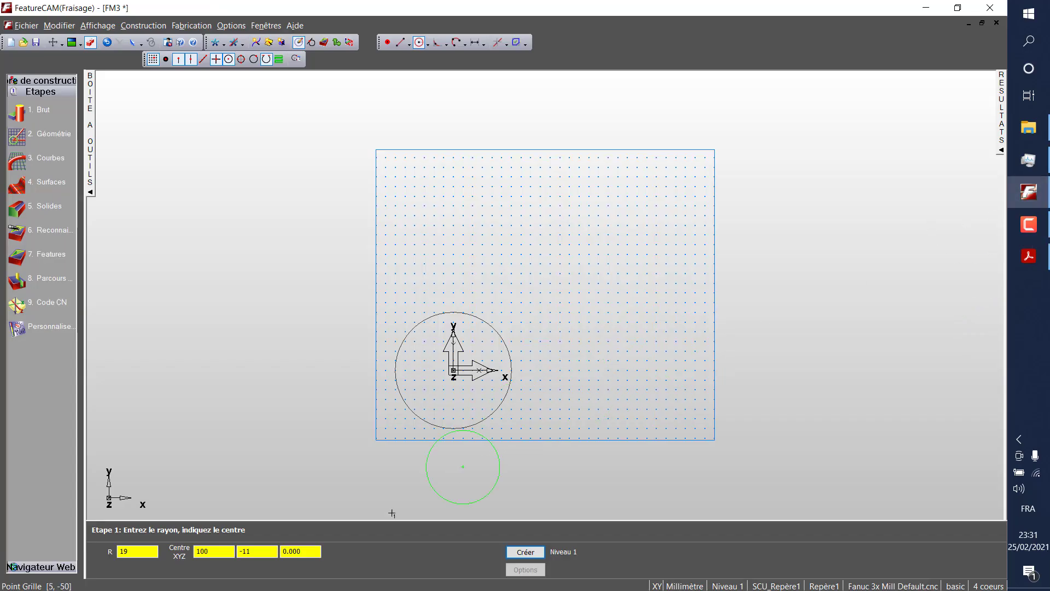
{"action": "left_click", "coordinate": [530, 551]}
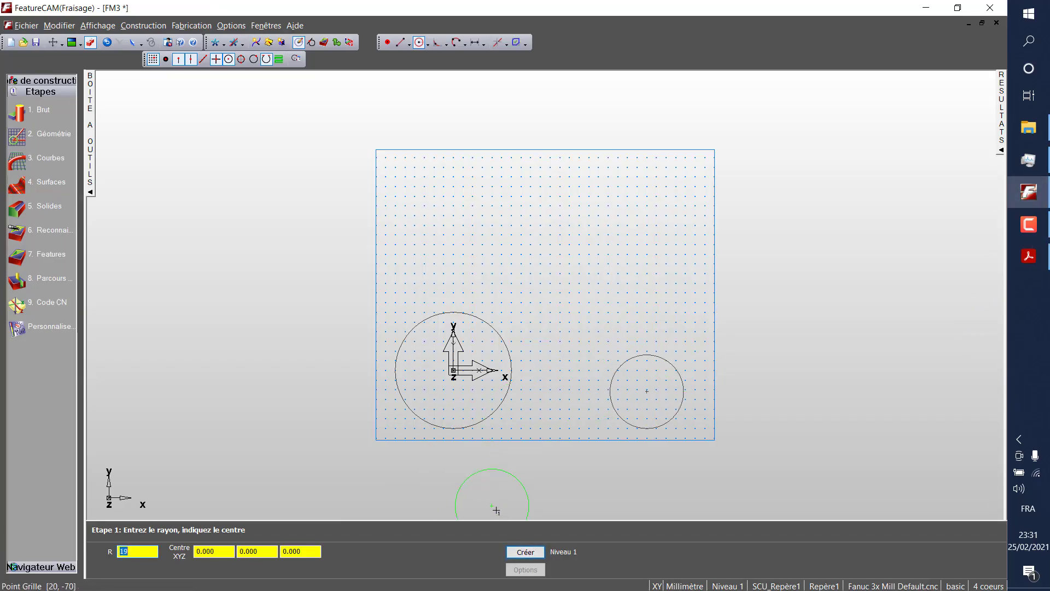
Switch to Acrobat Reader and read the circle construction instructions on page 7 of Fraisage_2D.pdf for the third circle's radius and centre.
{"action": "left_click", "coordinate": [1041, 267]}
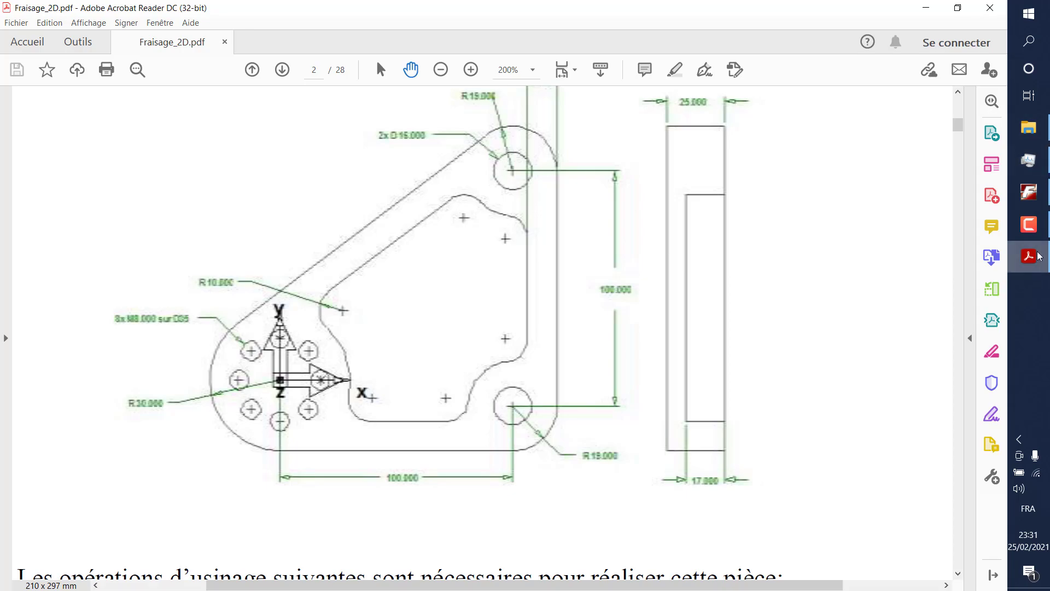
{"action": "left_click", "coordinate": [1028, 192]}
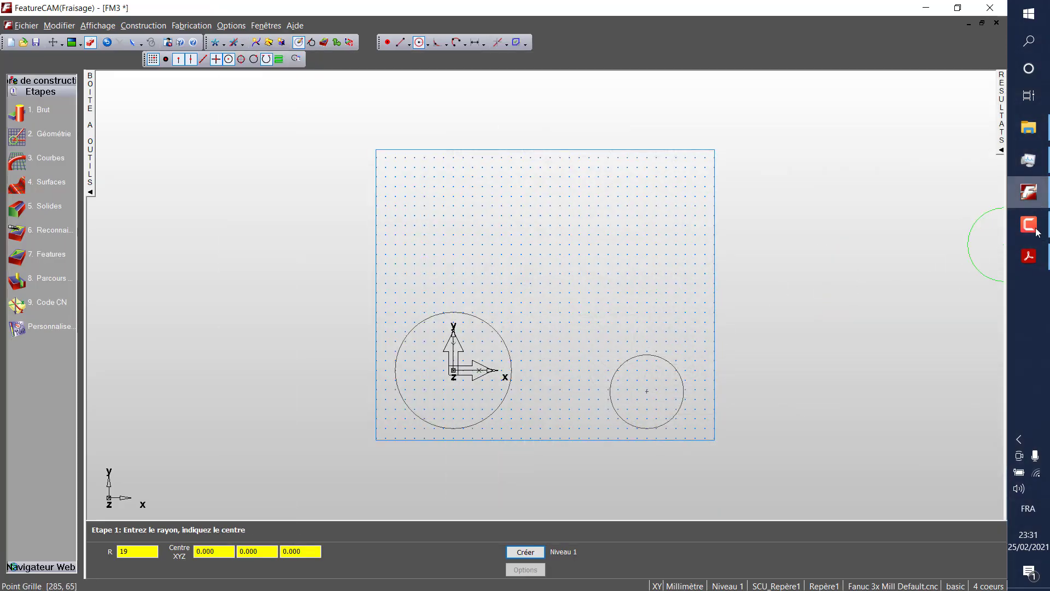
{"action": "left_click", "coordinate": [1036, 257]}
{"action": "scroll", "coordinate": [691, 446], "scroll_direction": "down", "scroll_amount": 10}
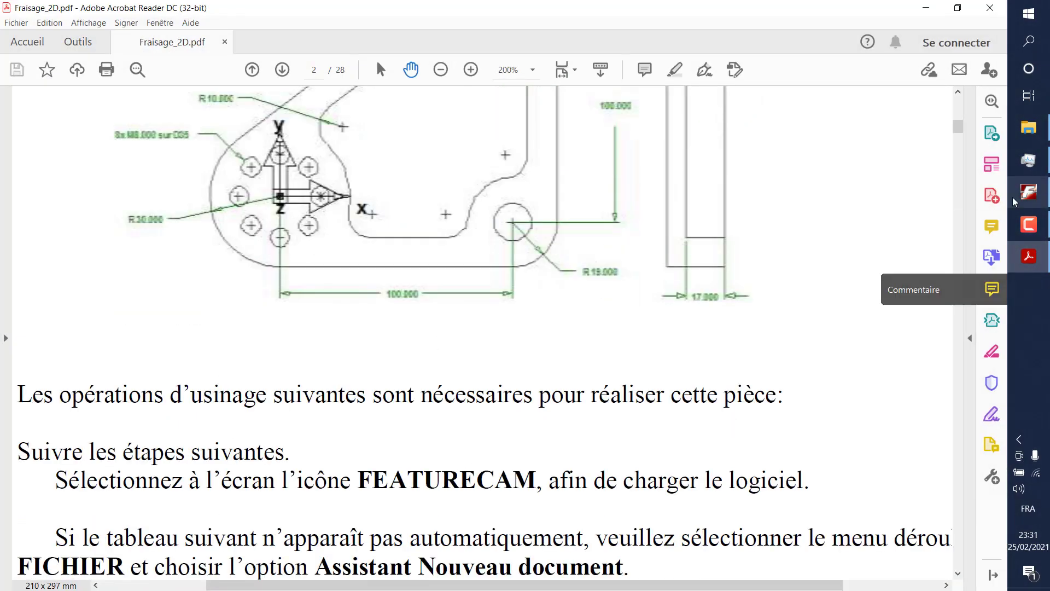
{"action": "scroll", "coordinate": [691, 445], "scroll_direction": "down", "scroll_amount": 10}
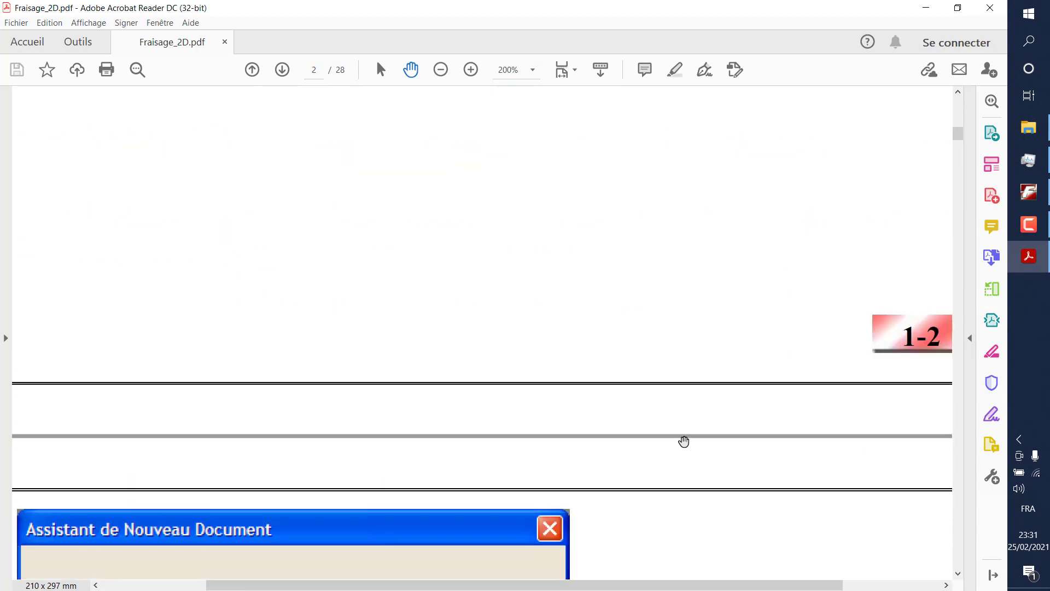
{"action": "scroll", "coordinate": [684, 441], "scroll_direction": "down", "scroll_amount": 12}
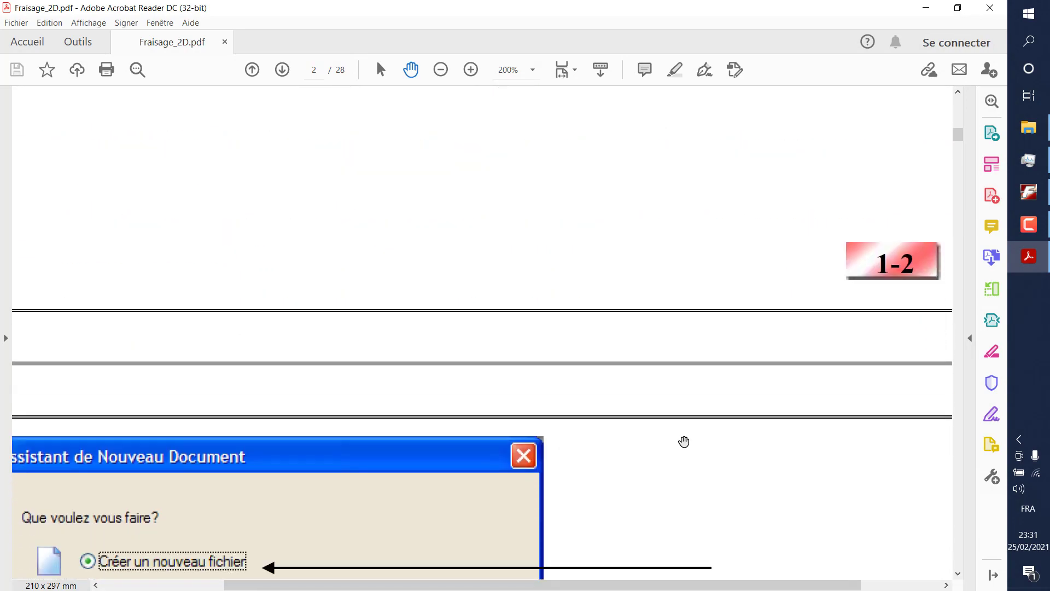
{"action": "scroll", "coordinate": [684, 441], "scroll_direction": "down", "scroll_amount": 10}
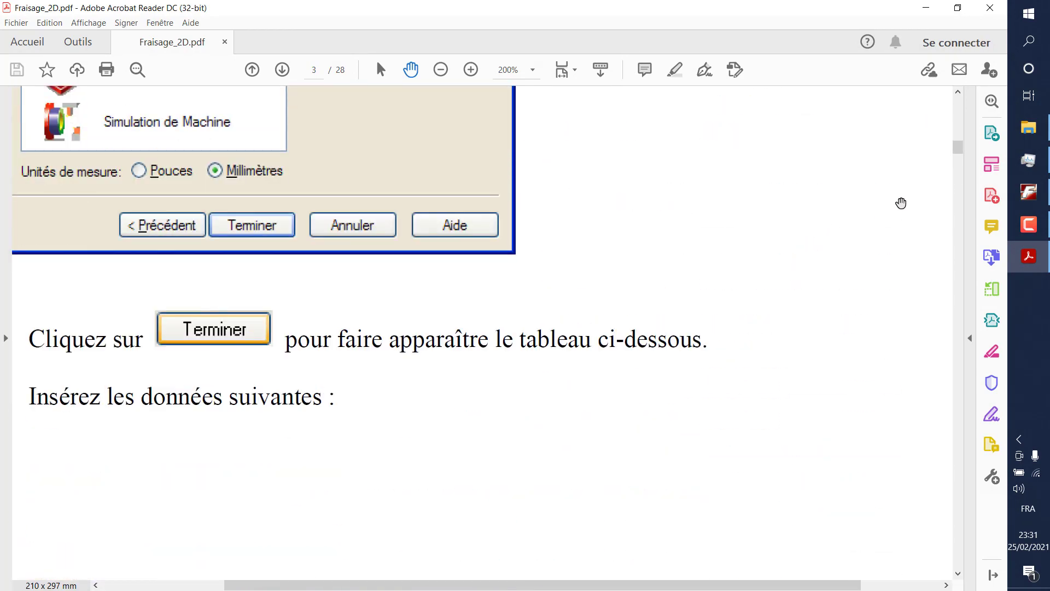
{"action": "left_click_drag", "start_coordinate": [958, 150], "coordinate": [925, 213]}
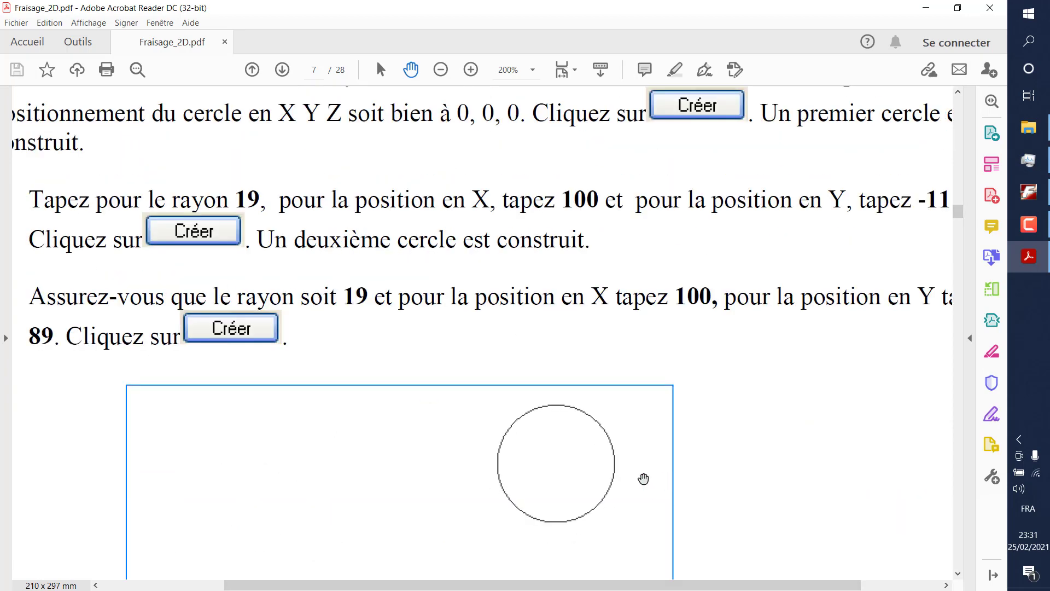
{"action": "left_click_drag", "start_coordinate": [523, 585], "coordinate": [485, 565]}
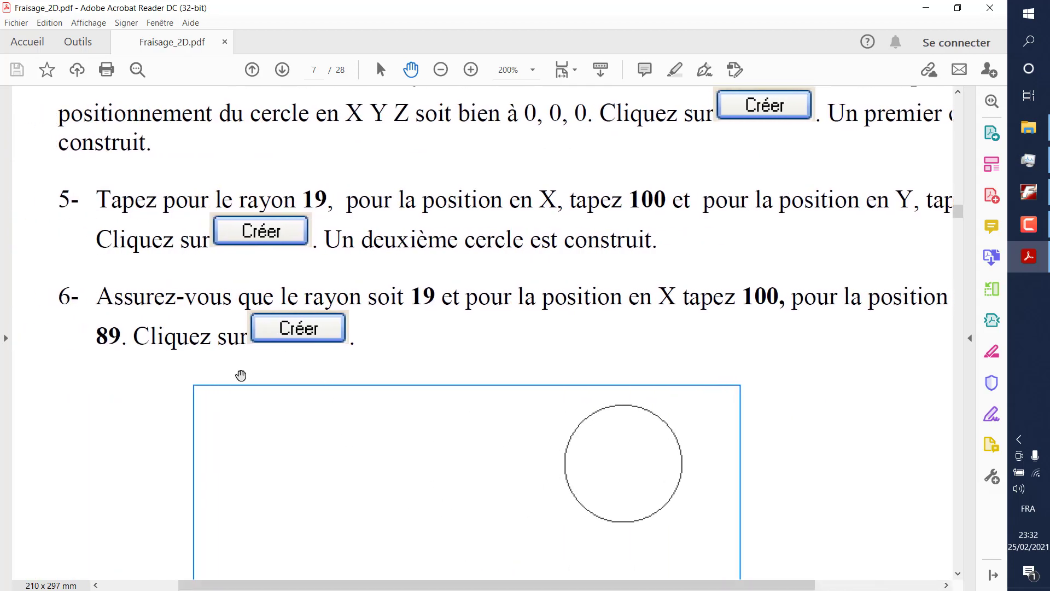
{"action": "scroll", "coordinate": [714, 234], "scroll_direction": "up", "scroll_amount": 2}
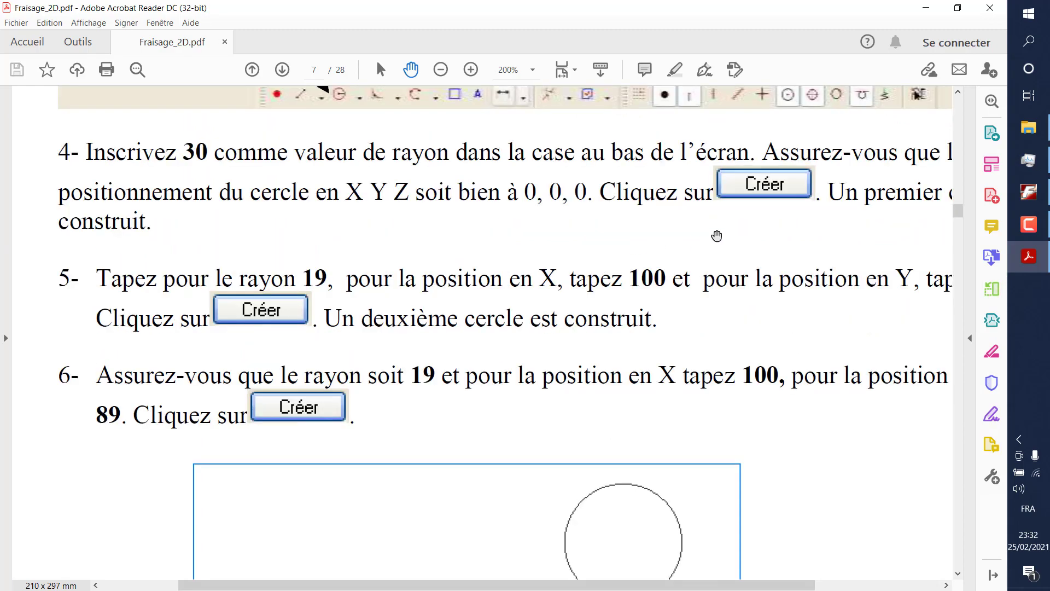
{"action": "scroll", "coordinate": [961, 201], "scroll_direction": "up", "scroll_amount": 3}
{"action": "left_click_drag", "start_coordinate": [958, 209], "coordinate": [958, 105]}
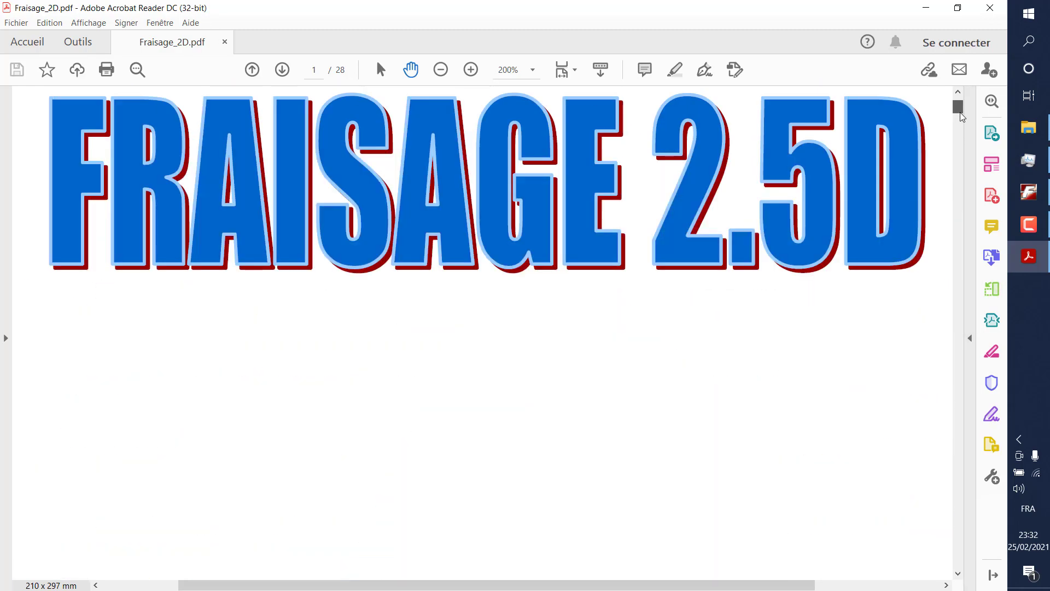
Switch back to FeatureCAM, draw a circle of radius 19 mm centred at X 100, Y 89, and leave the circle command.
{"action": "left_click", "coordinate": [1029, 192]}
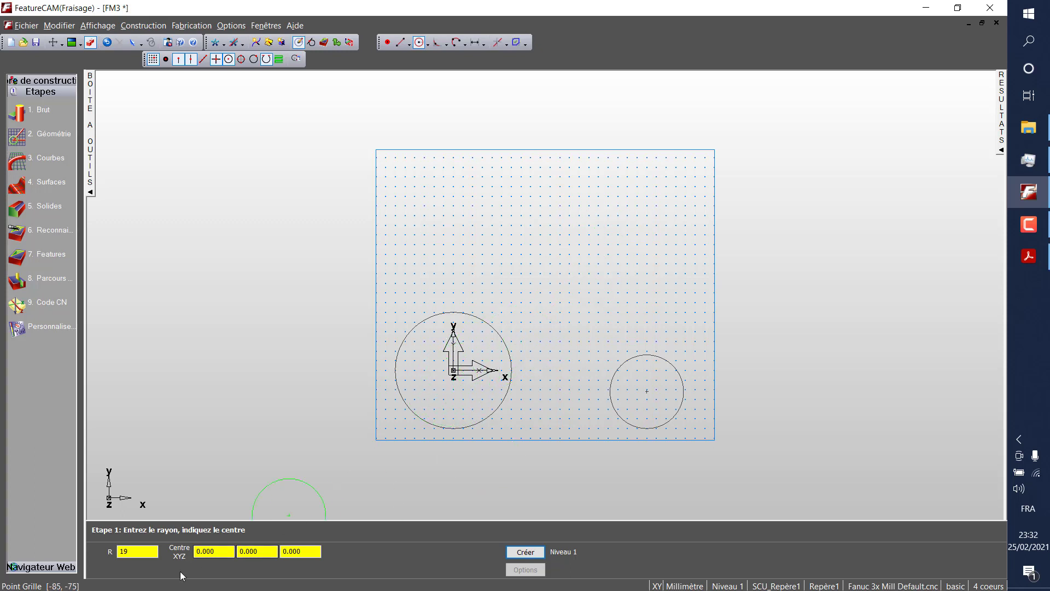
{"action": "left_click", "coordinate": [190, 551]}
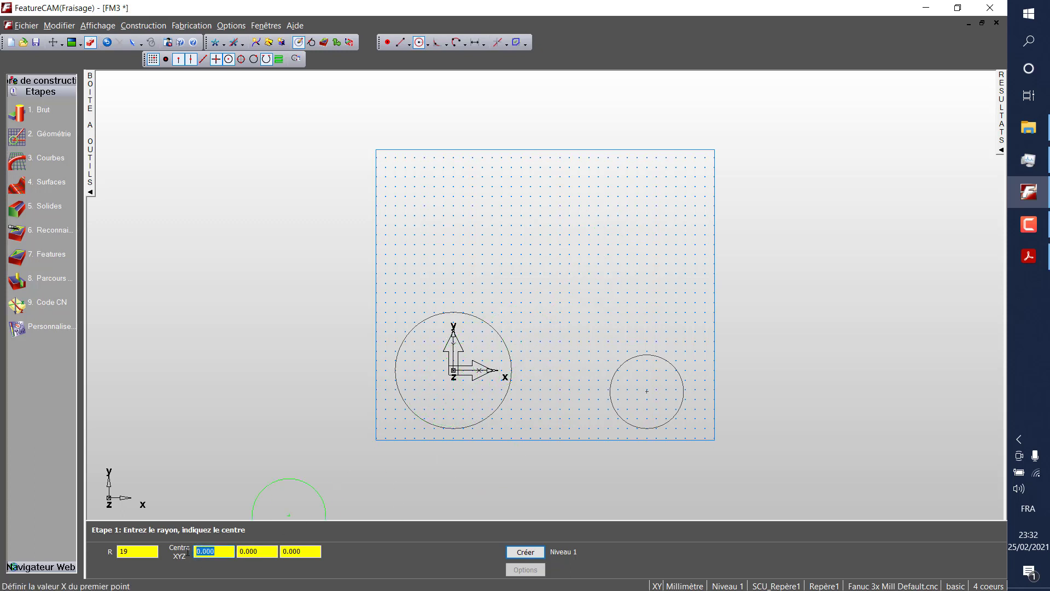
{"action": "type", "text": "100"}
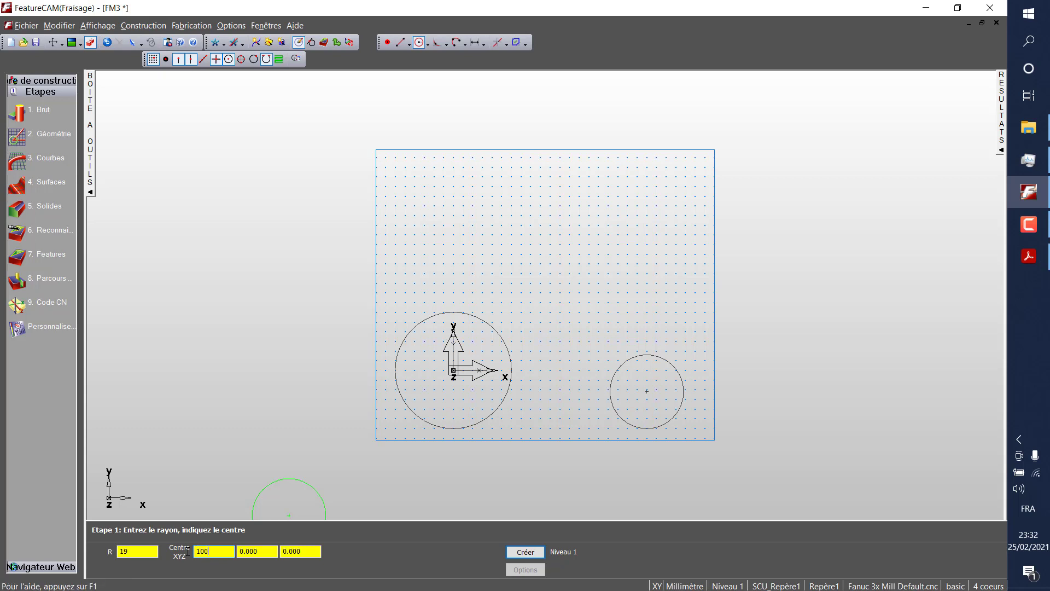
{"action": "key", "text": "Tab"}
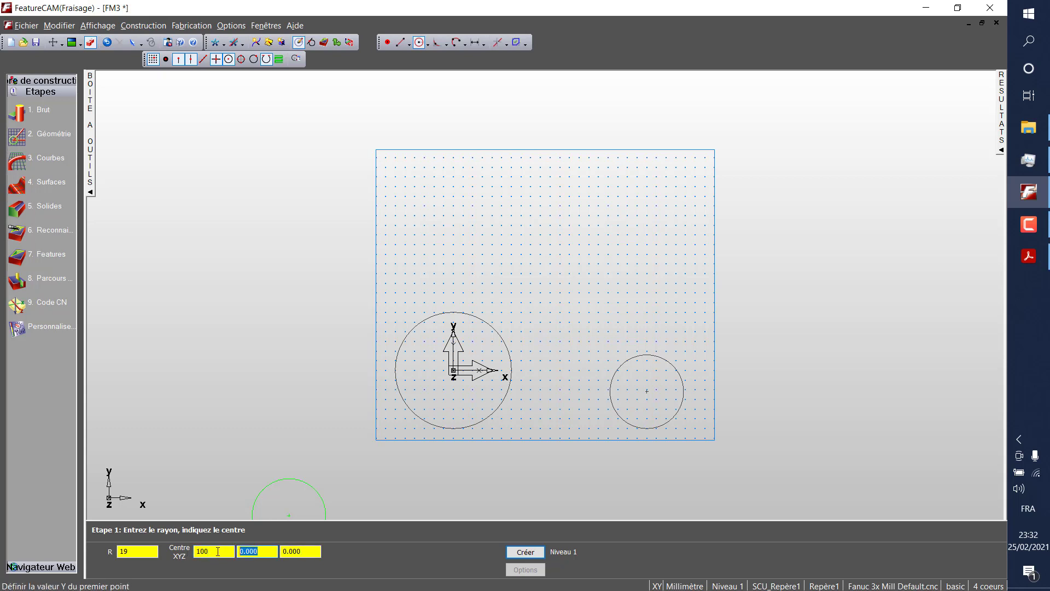
{"action": "type", "text": "89"}
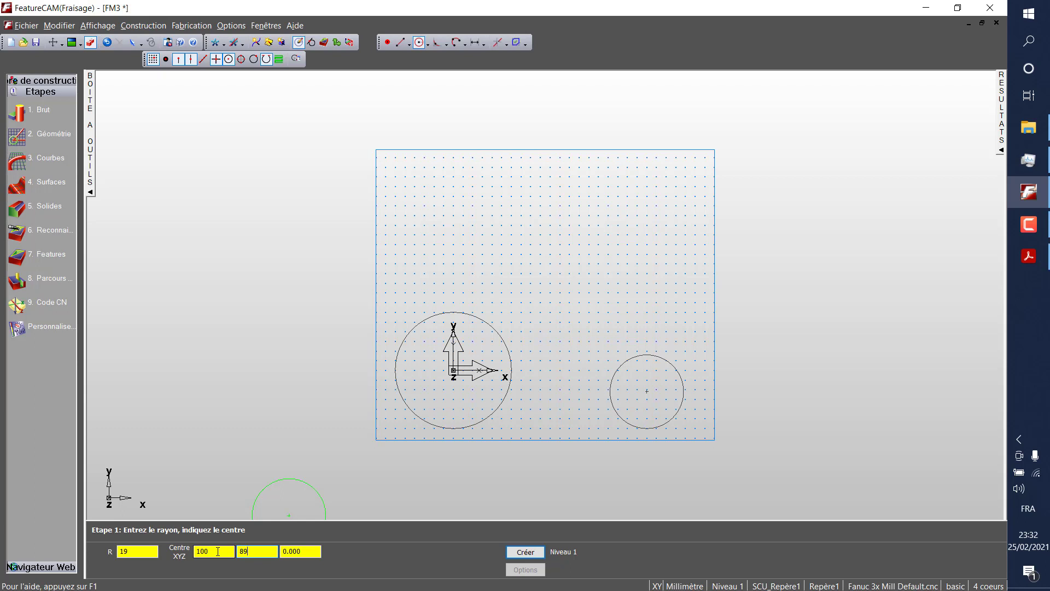
{"action": "key", "text": "Return"}
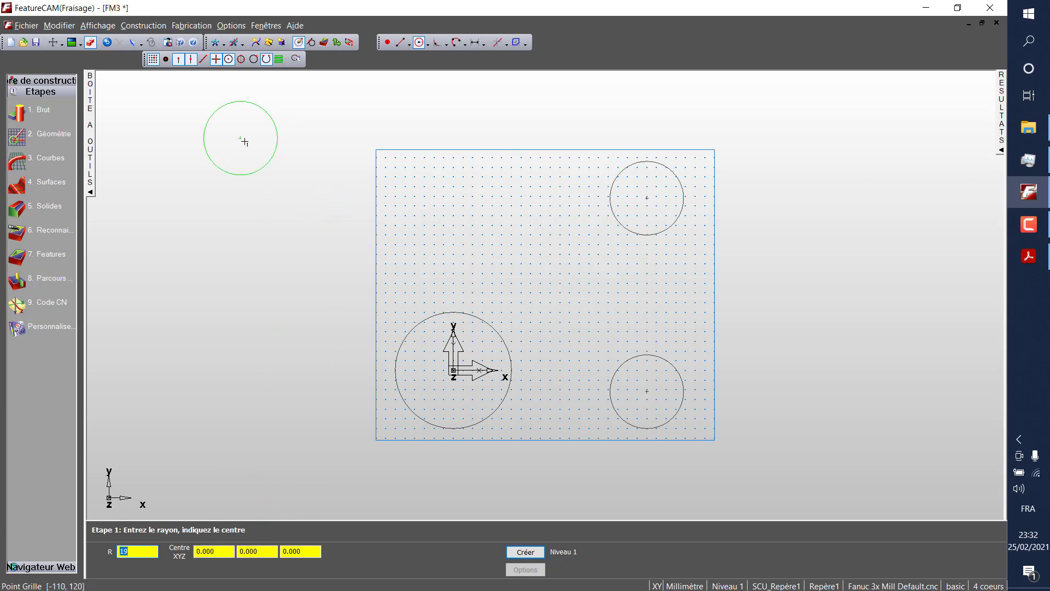
{"action": "key", "text": "Escape"}
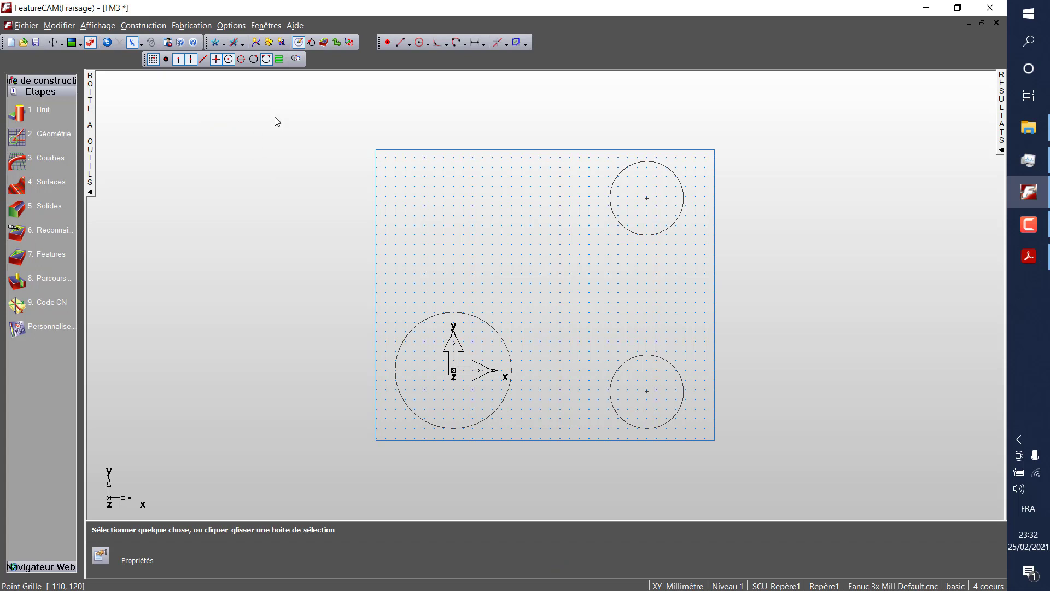
Draw three lines tangent to the outer sides of each pair of circles to close the part's outline.
{"action": "left_click", "coordinate": [402, 41]}
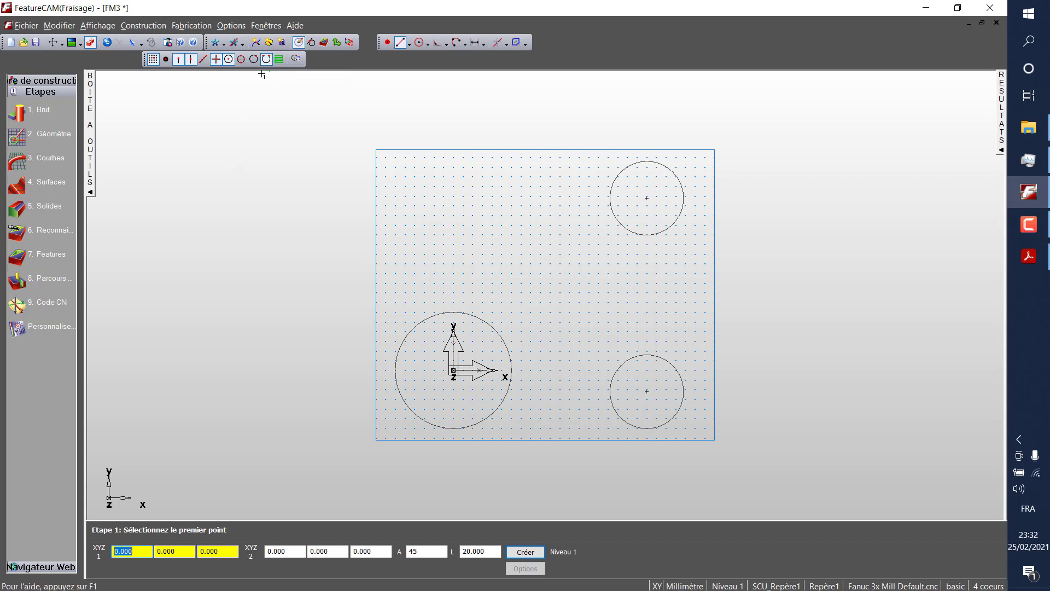
{"action": "left_click", "coordinate": [621, 174]}
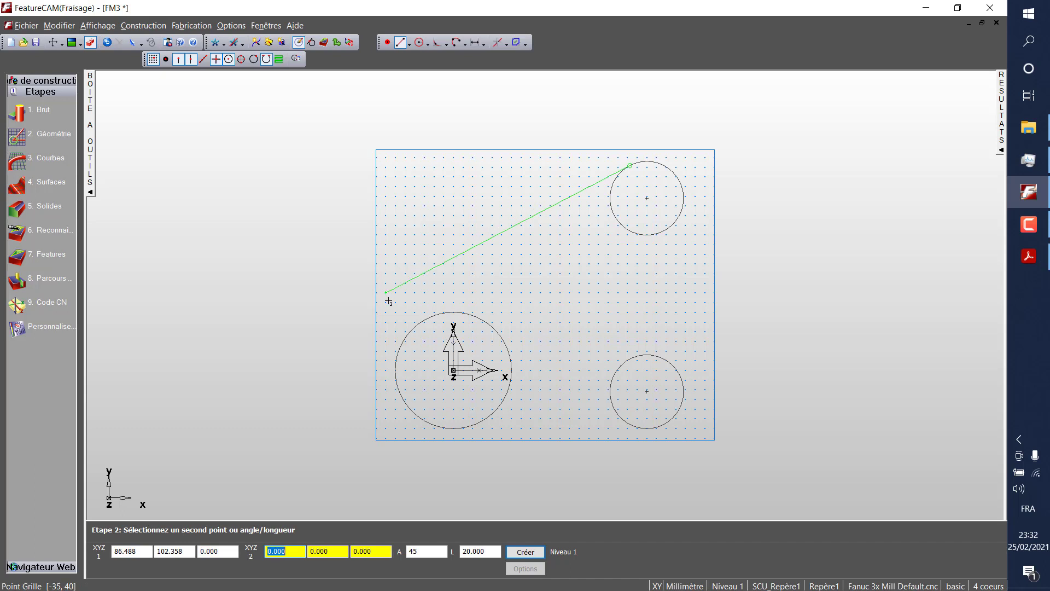
{"action": "left_click", "coordinate": [424, 317]}
{"action": "left_click", "coordinate": [500, 405]}
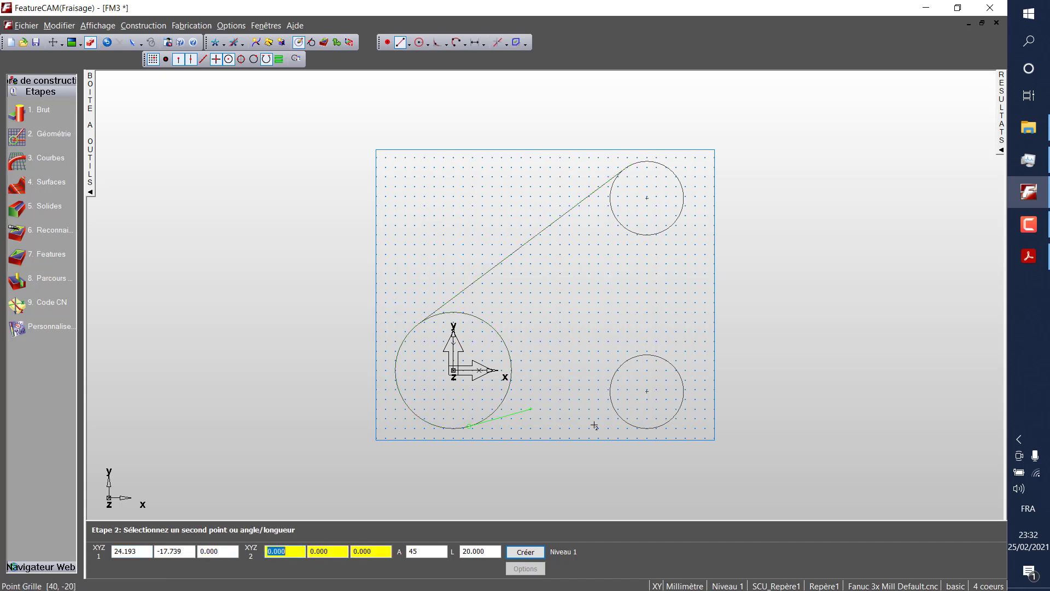
{"action": "left_click", "coordinate": [624, 423]}
{"action": "left_click", "coordinate": [663, 359]}
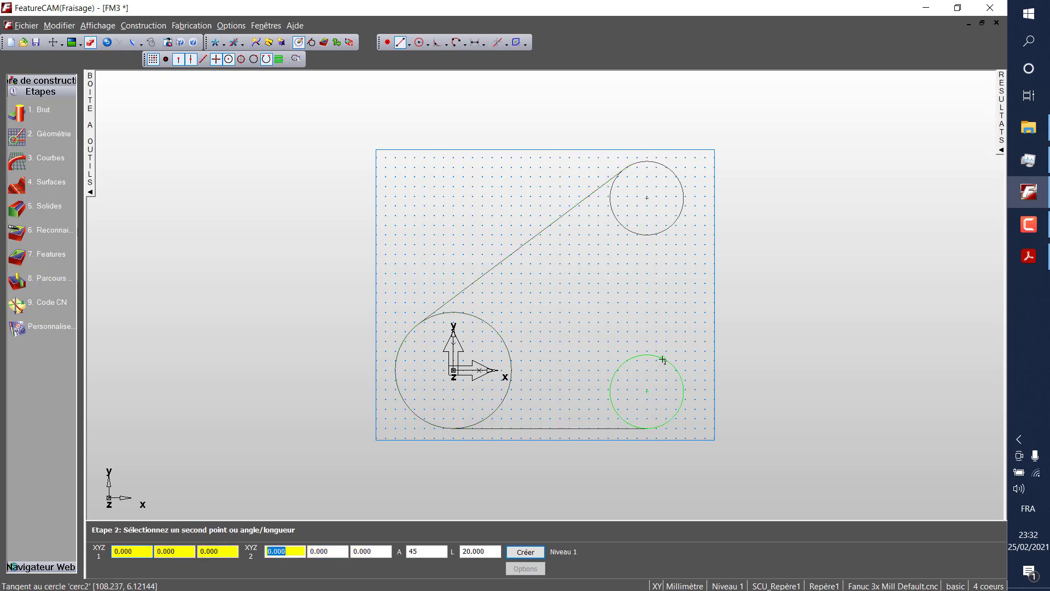
{"action": "left_click", "coordinate": [677, 218]}
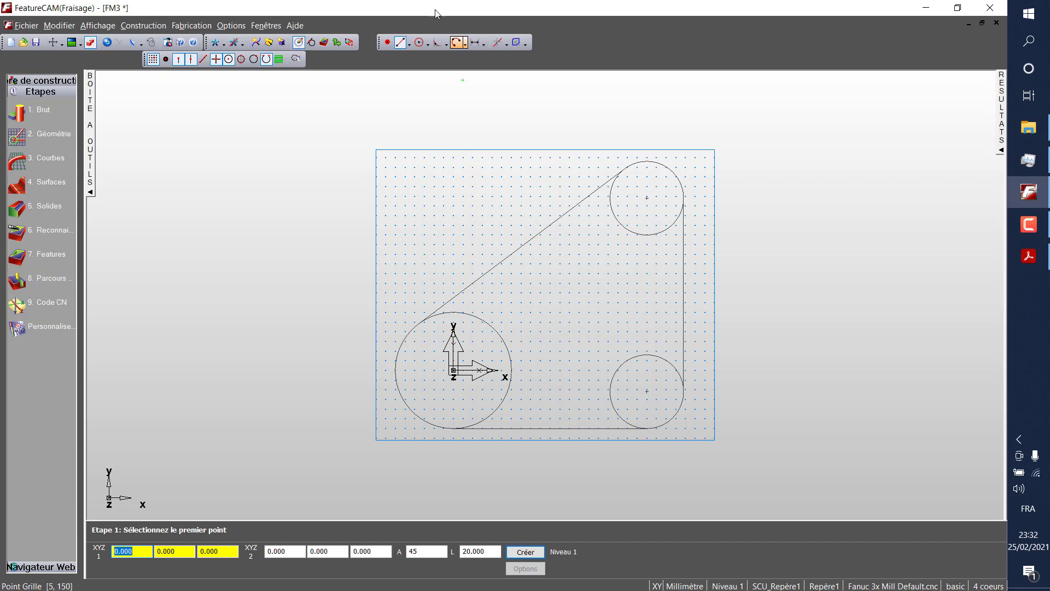
{"action": "left_click", "coordinate": [475, 42]}
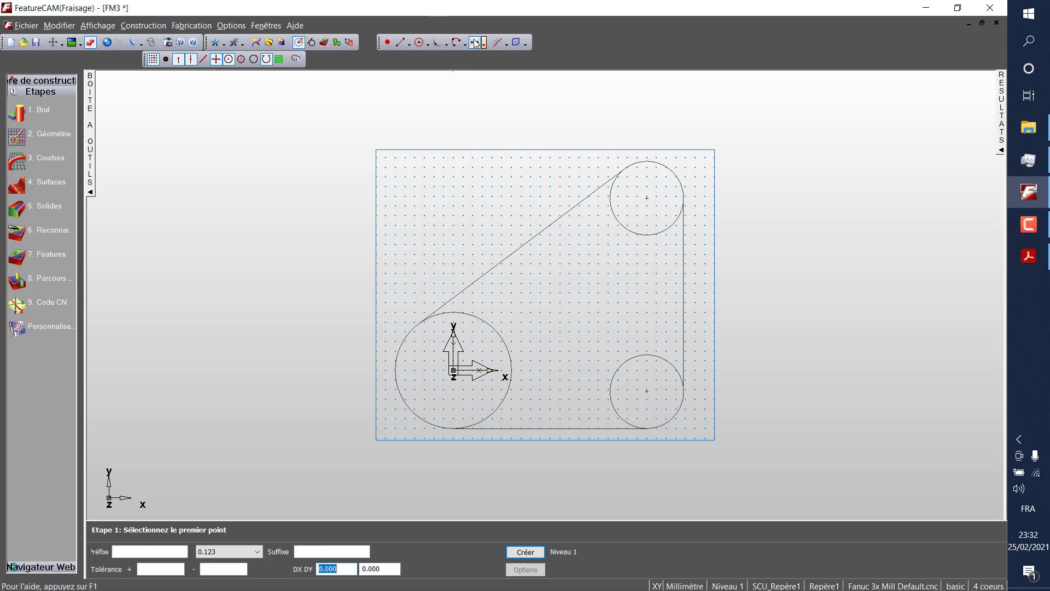
{"action": "left_click", "coordinate": [484, 44]}
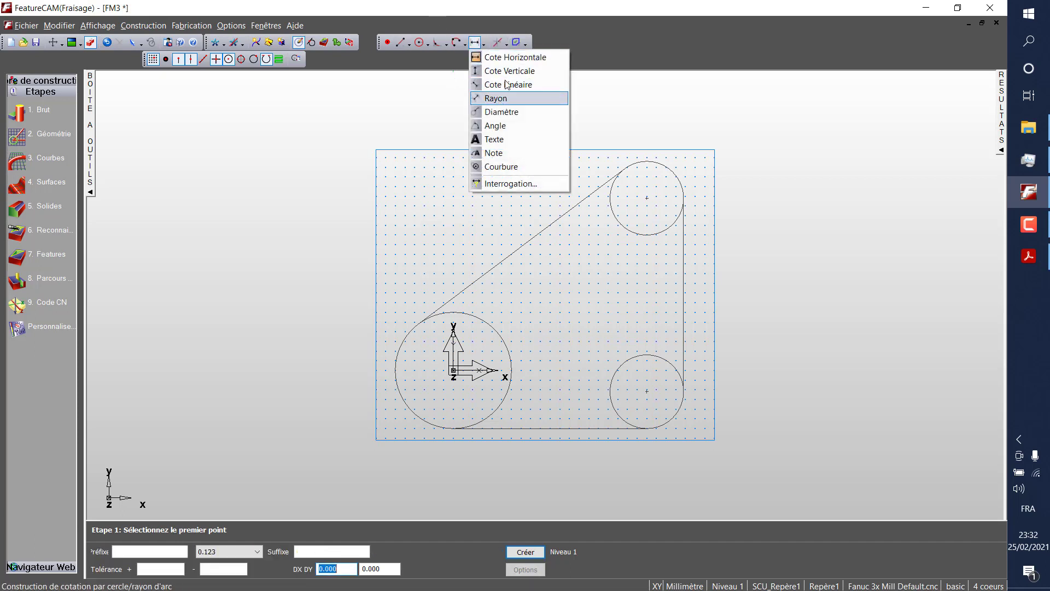
{"action": "left_click", "coordinate": [402, 65]}
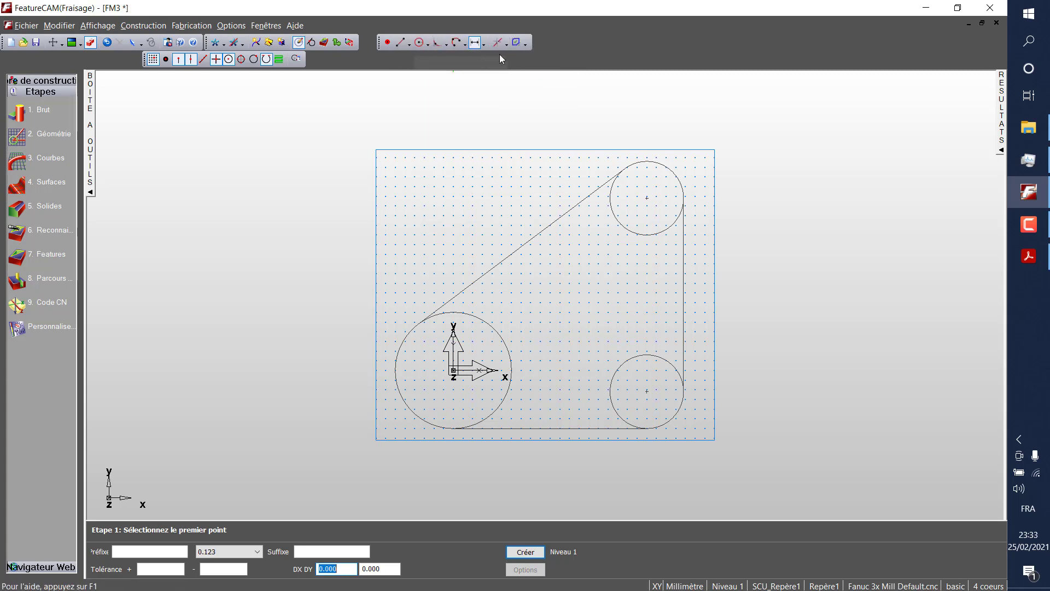
{"action": "left_click", "coordinate": [484, 44]}
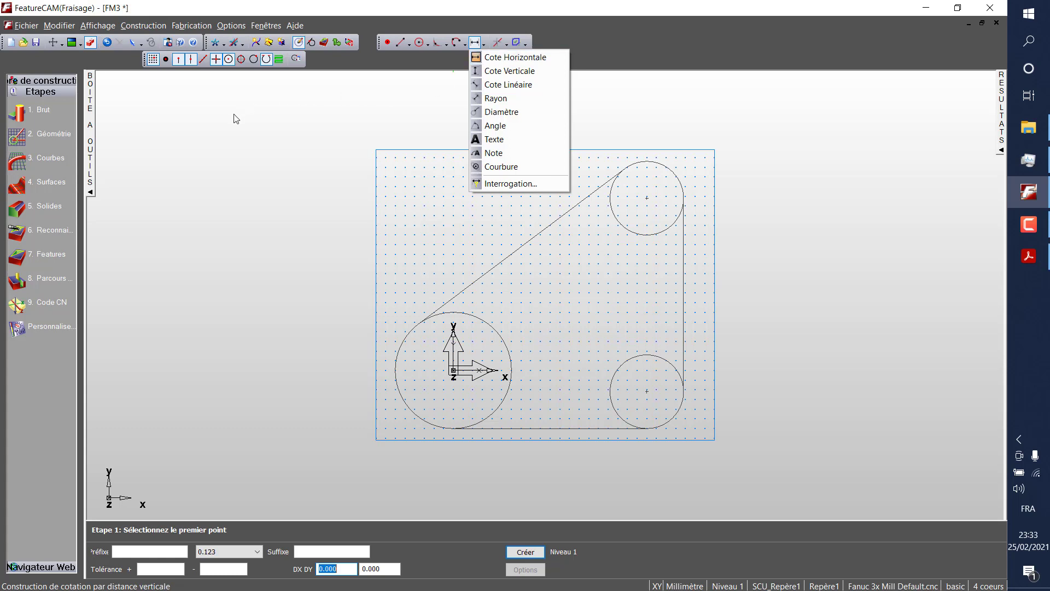
{"action": "left_click", "coordinate": [115, 119]}
Create a line offset 12.5 mm inward from the slanted tangent line of the outline.
{"action": "left_click", "coordinate": [16, 136]}
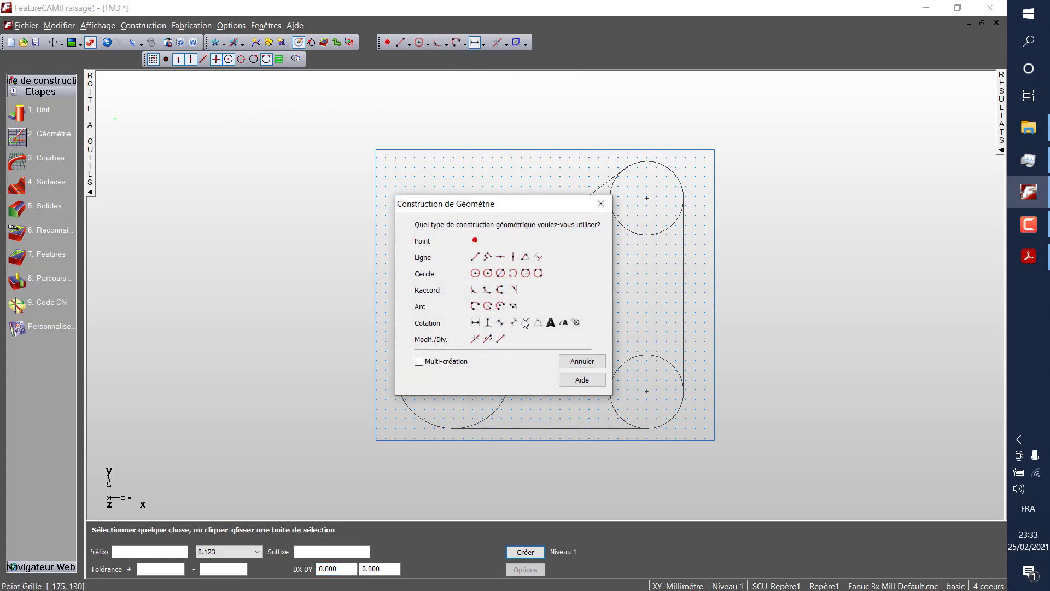
{"action": "left_click", "coordinate": [538, 256]}
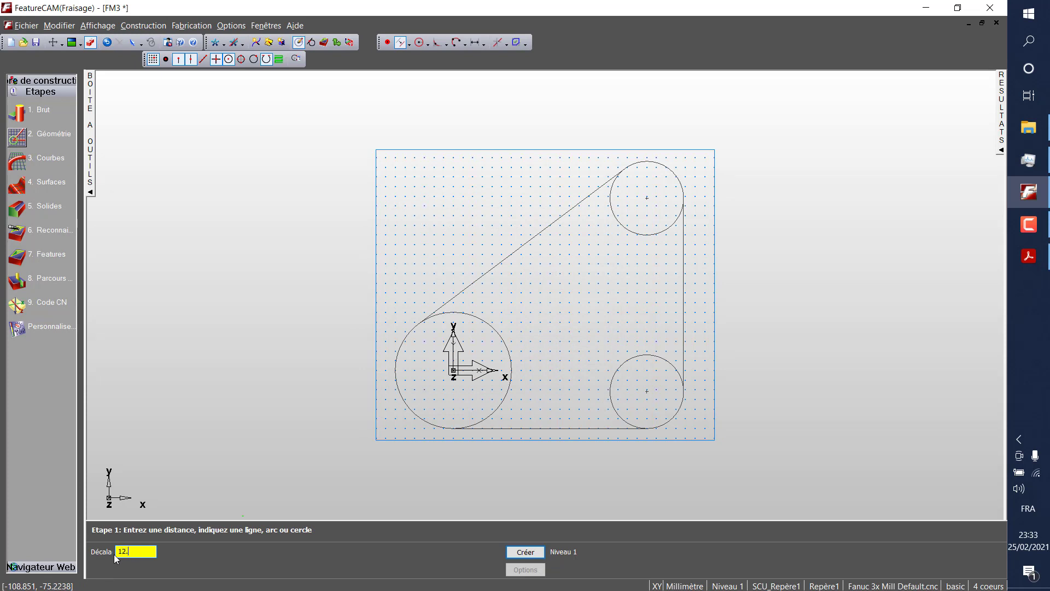
{"action": "left_click", "coordinate": [519, 252]}
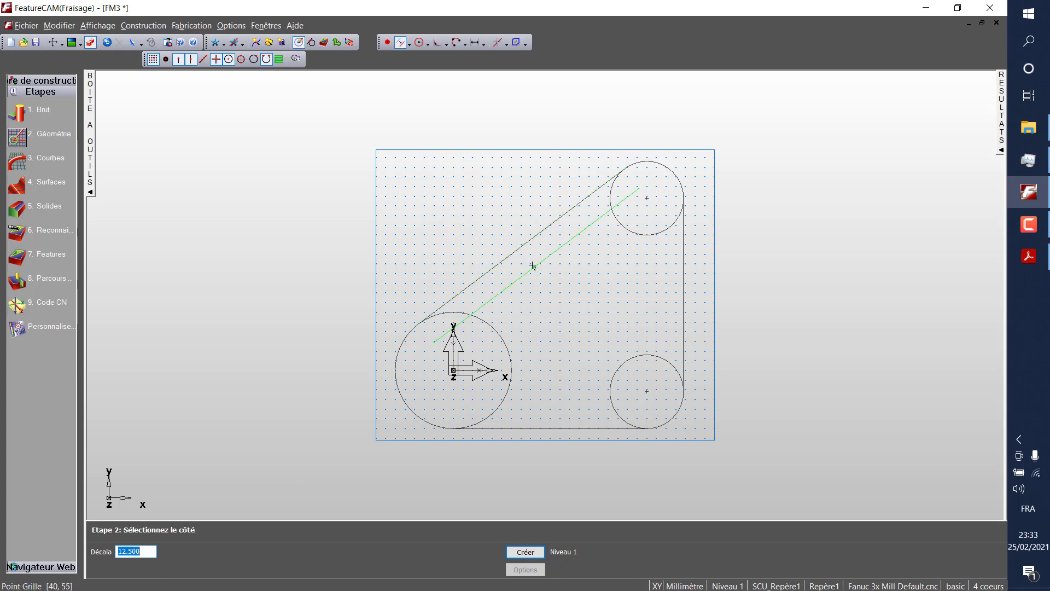
{"action": "left_click", "coordinate": [537, 267]}
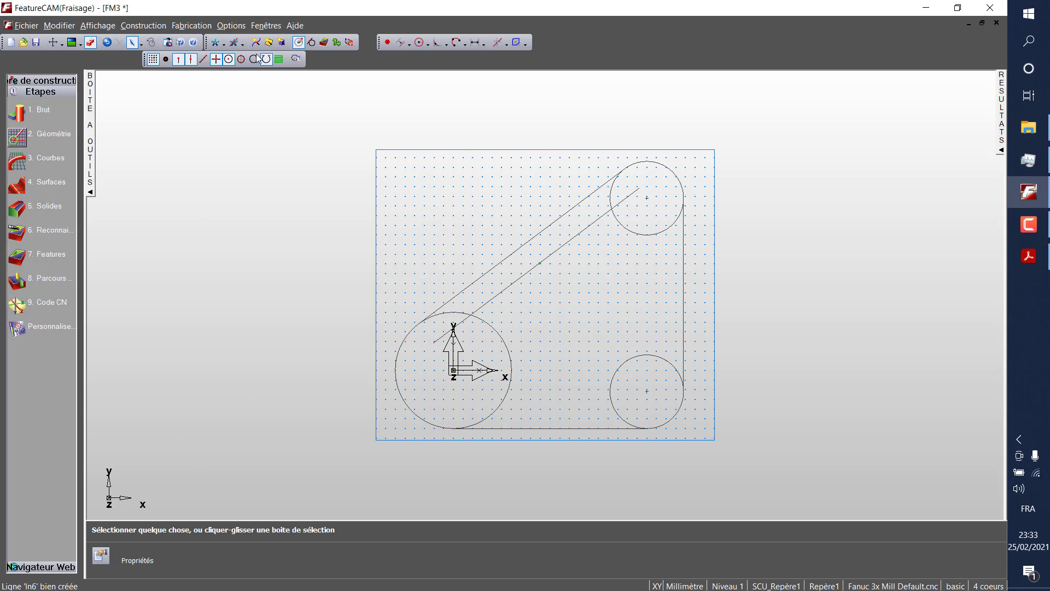
Offset the outline's vertical and bottom horizontal tangent lines inward by 12.5 mm, creating multiple lines in one command.
{"action": "left_click", "coordinate": [17, 134]}
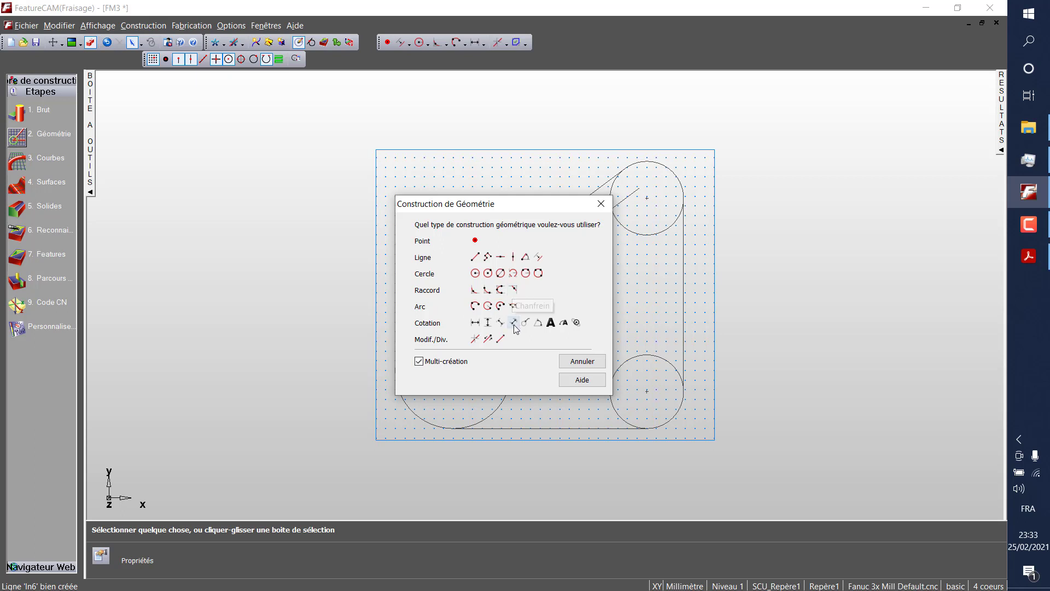
{"action": "left_click", "coordinate": [538, 257]}
{"action": "left_click", "coordinate": [683, 249]}
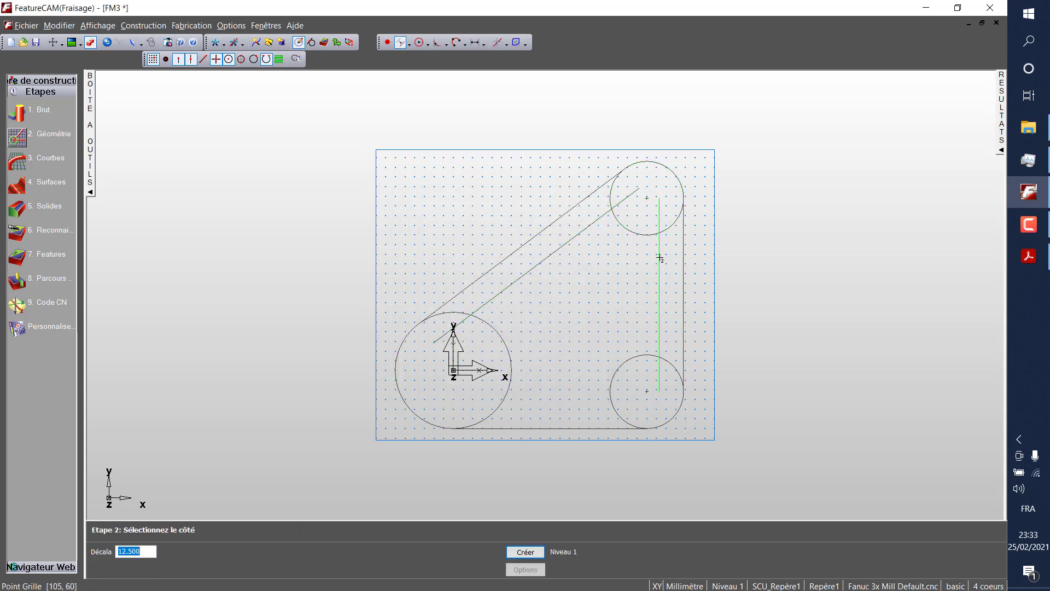
{"action": "left_click", "coordinate": [660, 258]}
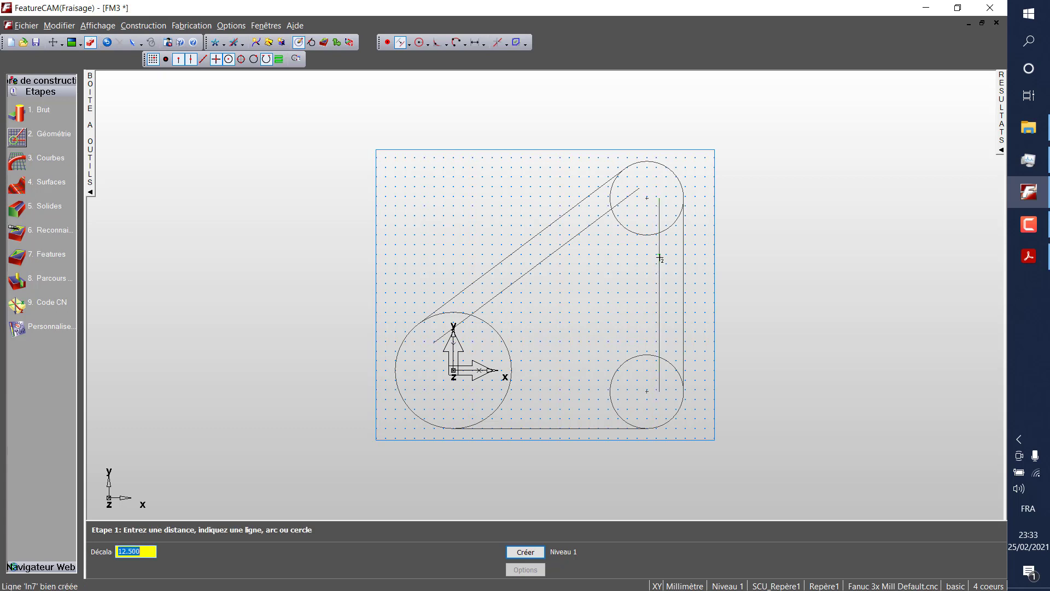
{"action": "left_click", "coordinate": [586, 429]}
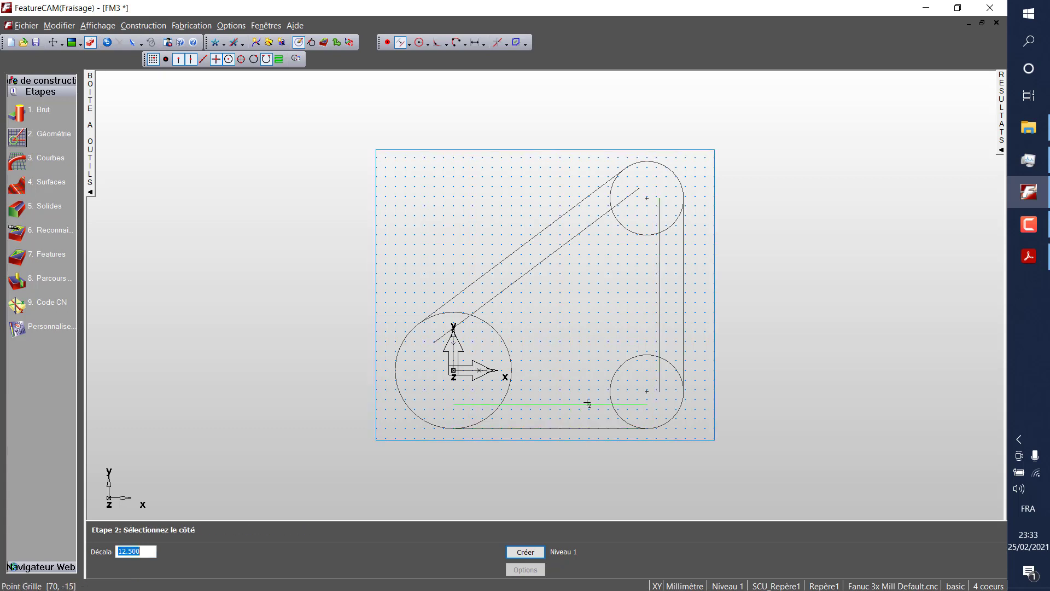
{"action": "left_click", "coordinate": [586, 403]}
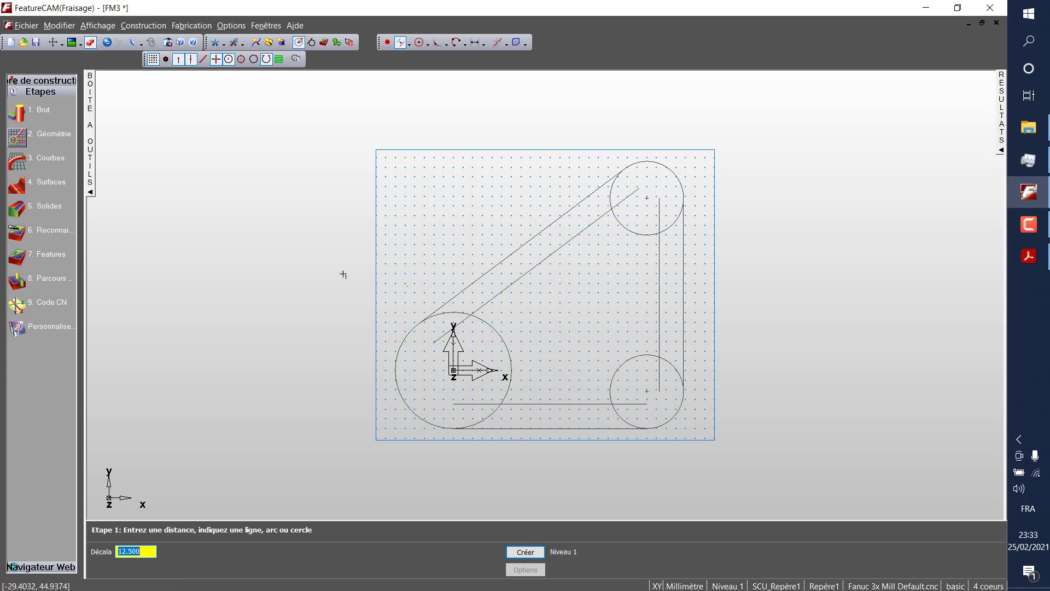
Trim the upper-right circle's arcs between the outer and inner lines, along with the inner line ends inside that circle.
{"action": "left_click", "coordinate": [17, 137]}
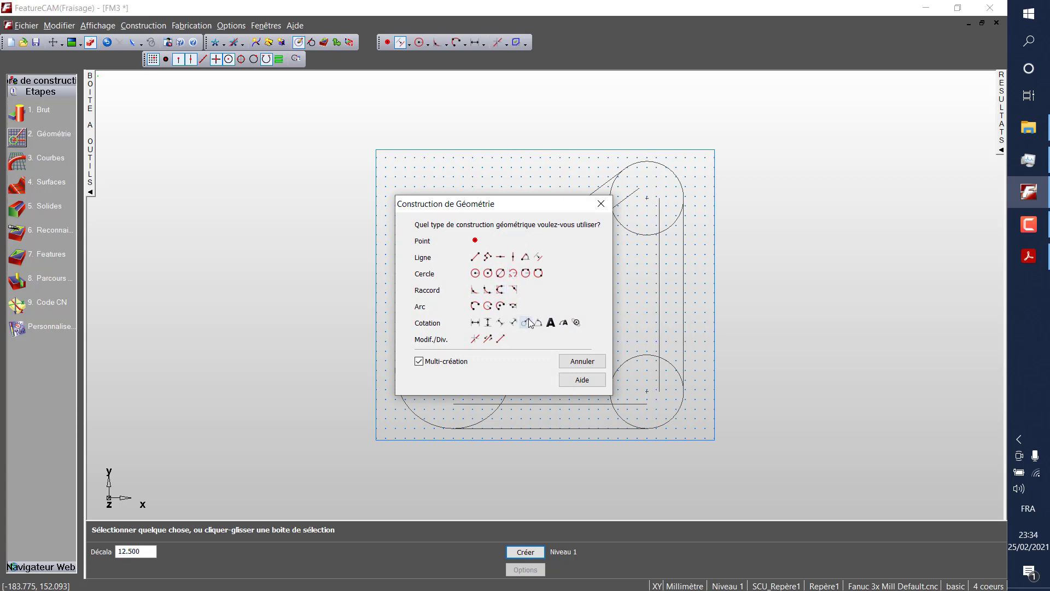
{"action": "left_click", "coordinate": [476, 339]}
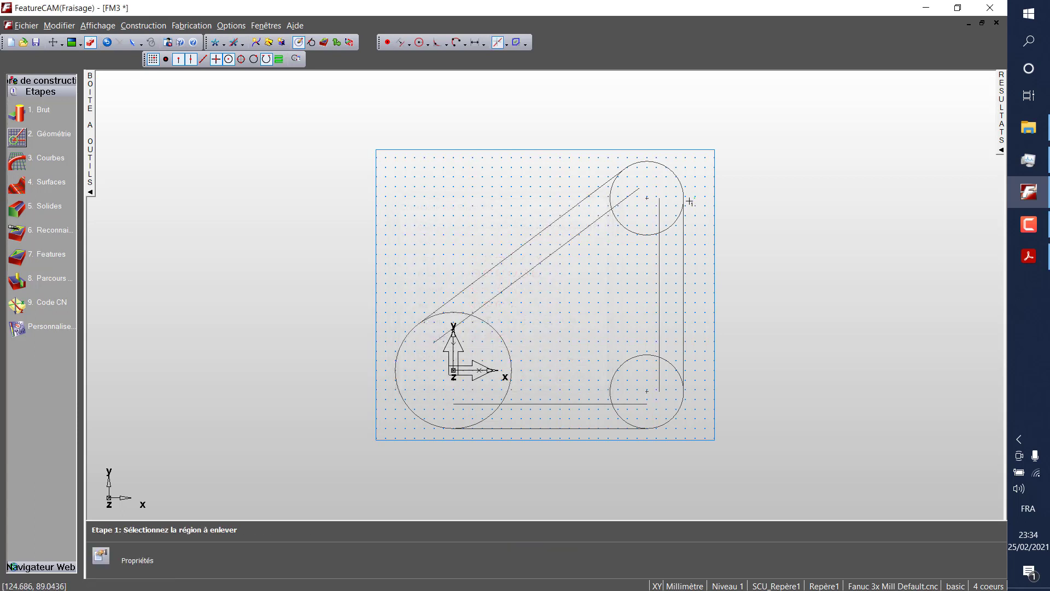
{"action": "left_click", "coordinate": [610, 202]}
{"action": "left_click", "coordinate": [623, 200]}
{"action": "left_click", "coordinate": [660, 219]}
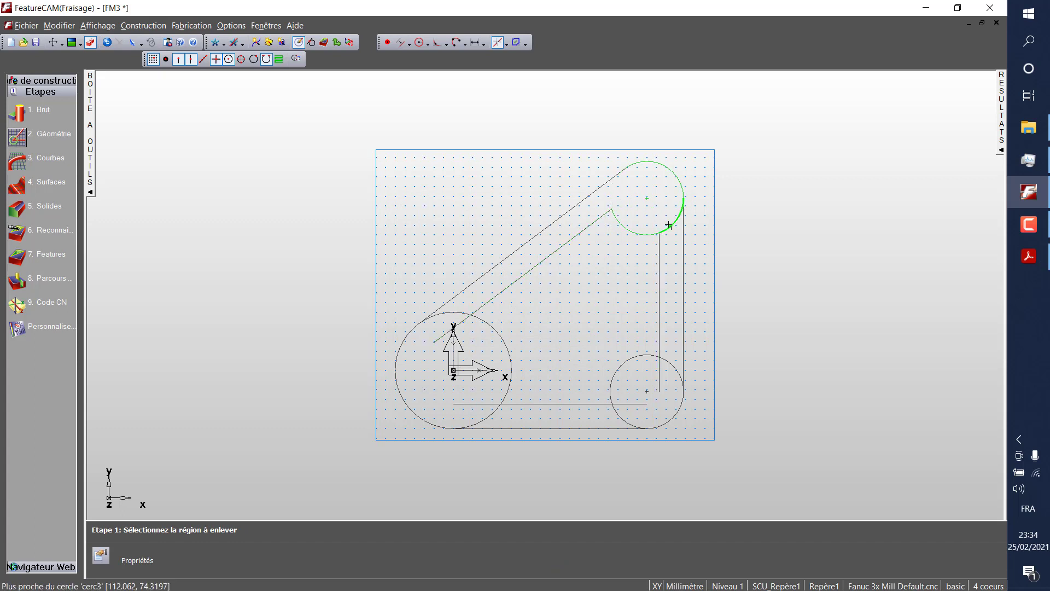
{"action": "left_click", "coordinate": [672, 223]}
Trim the excess arcs and inner line ends at the lower-right and large circles, leaving separate outer and inner contours.
{"action": "left_click", "coordinate": [669, 365]}
{"action": "left_click", "coordinate": [617, 414]}
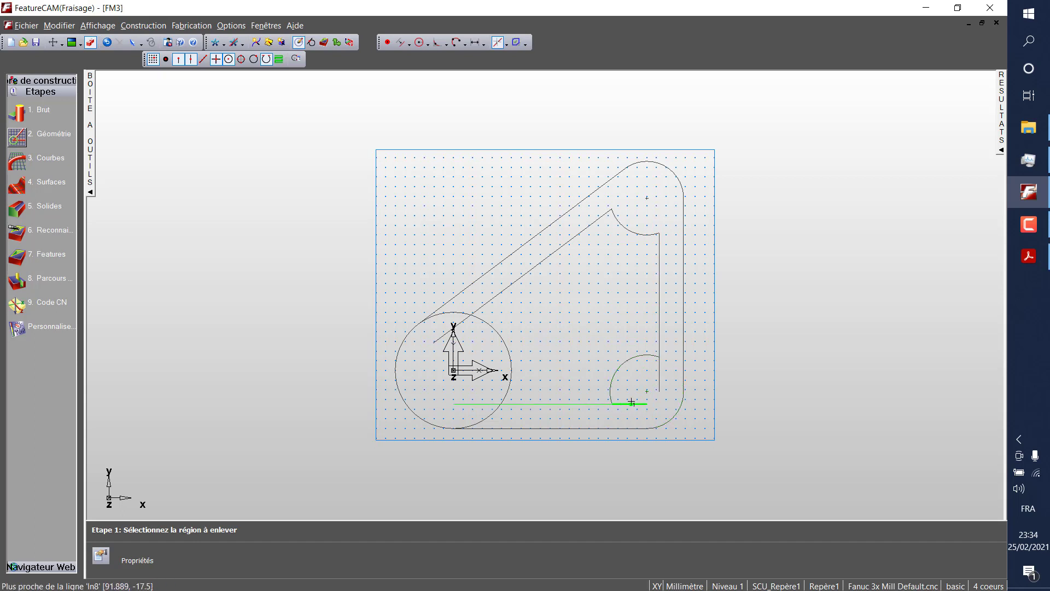
{"action": "left_click", "coordinate": [632, 403]}
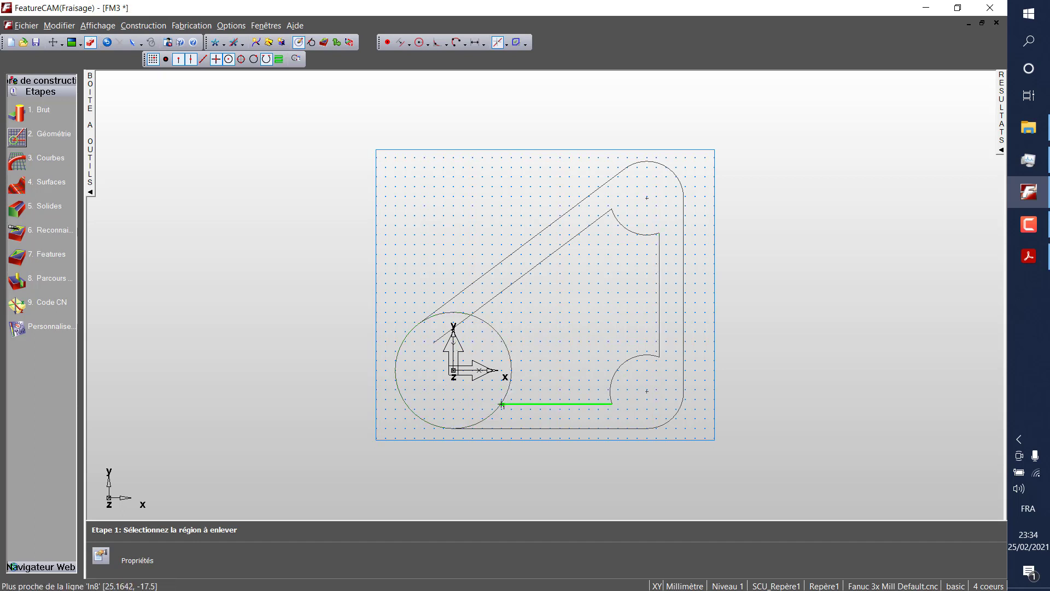
{"action": "left_click", "coordinate": [460, 322]}
{"action": "left_click", "coordinate": [458, 312]}
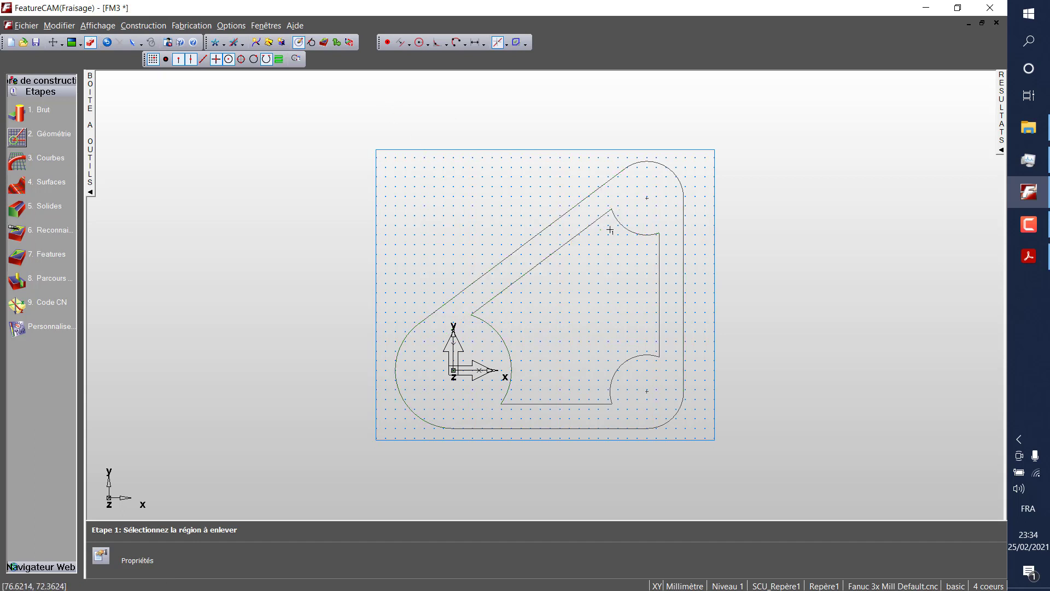
Switch to Acrobat Reader and check the inner contour's corner radius on the part drawing on page 2 of Fraisage_2D.pdf.
{"action": "left_click", "coordinate": [1035, 255]}
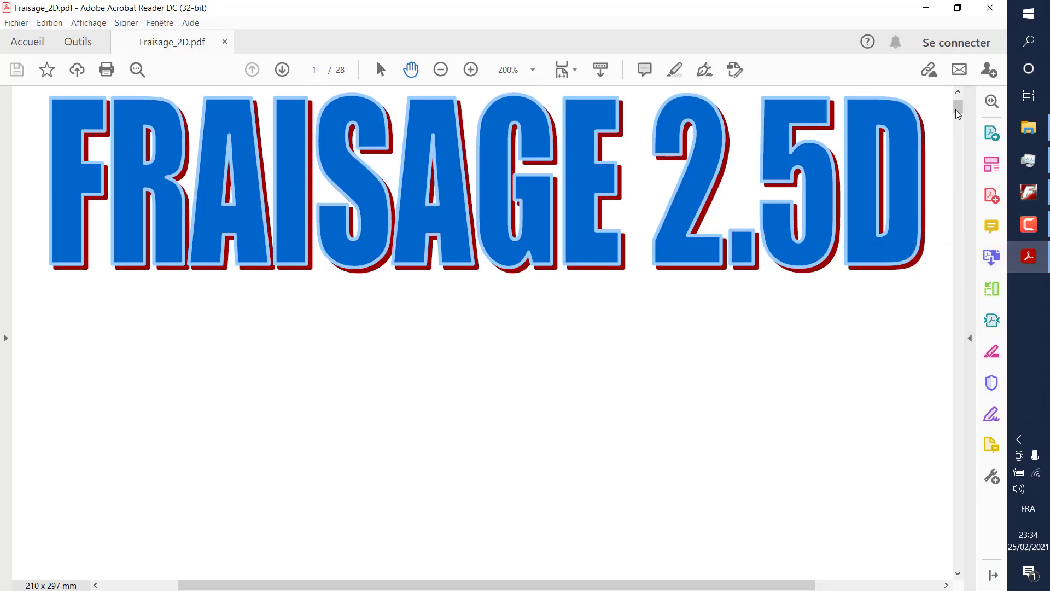
{"action": "scroll", "coordinate": [958, 121], "scroll_direction": "up", "scroll_amount": 5}
{"action": "scroll", "coordinate": [957, 122], "scroll_direction": "down", "scroll_amount": 10}
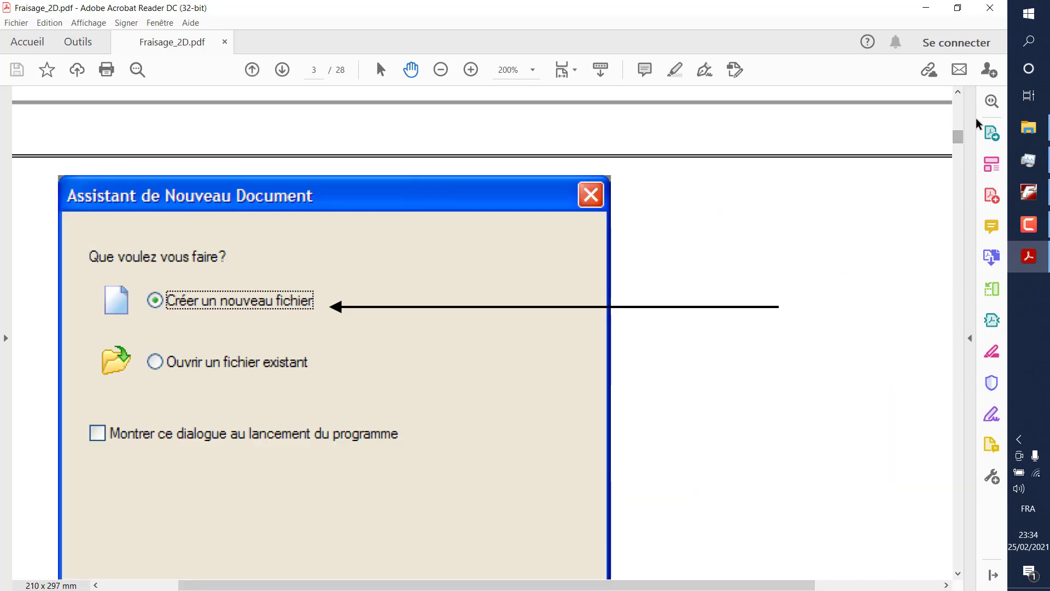
{"action": "scroll", "coordinate": [851, 172], "scroll_direction": "up", "scroll_amount": 5}
{"action": "scroll", "coordinate": [867, 274], "scroll_direction": "up", "scroll_amount": 15}
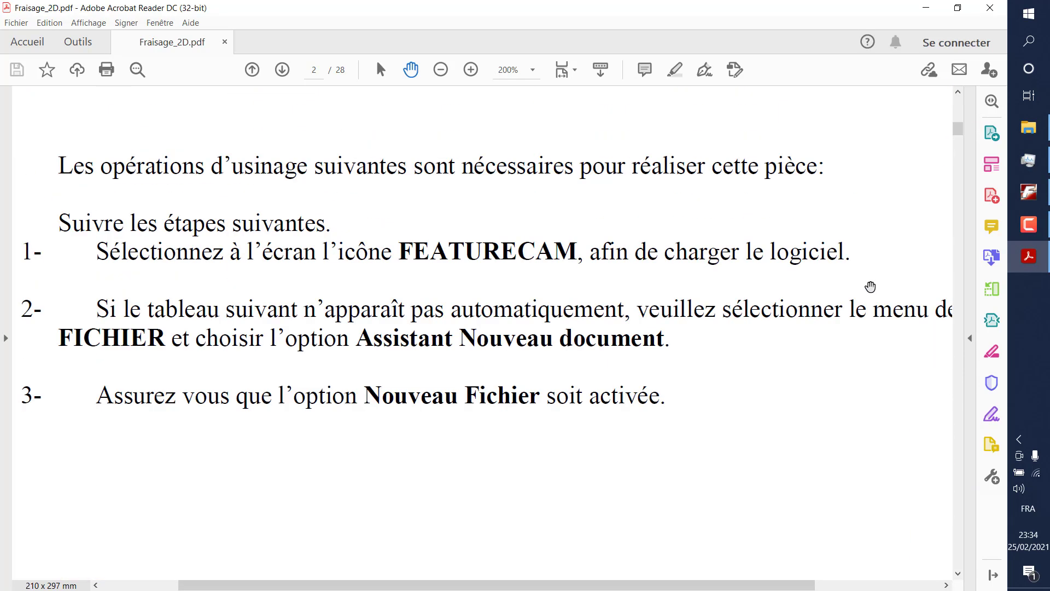
{"action": "scroll", "coordinate": [711, 289], "scroll_direction": "up", "scroll_amount": 1}
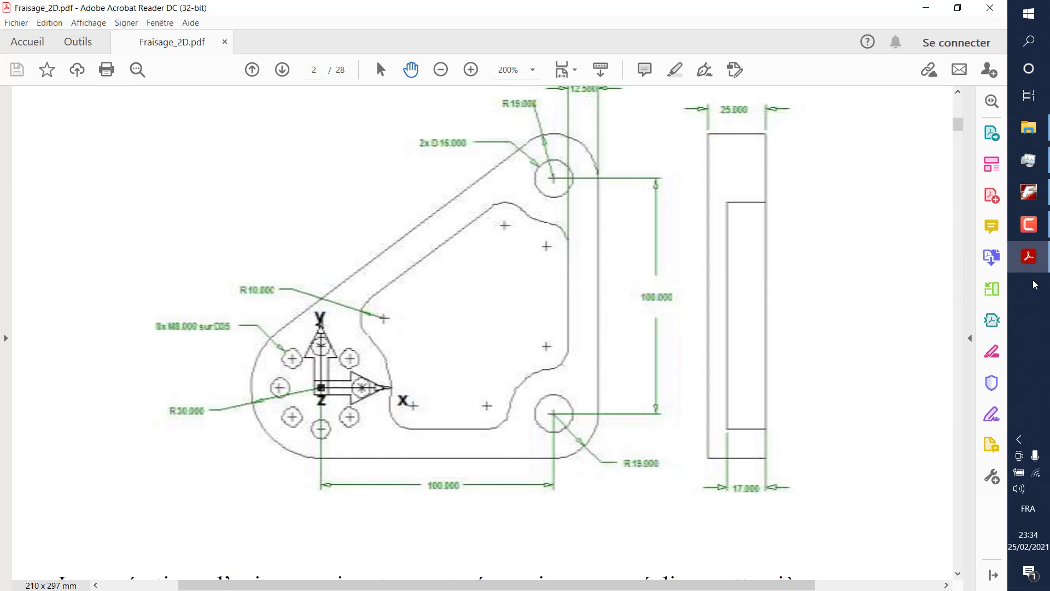
Switch back to FeatureCAM and fillet the two inner contour corners beside the upper-right circle with a 10 mm radius.
{"action": "left_click", "coordinate": [1027, 198]}
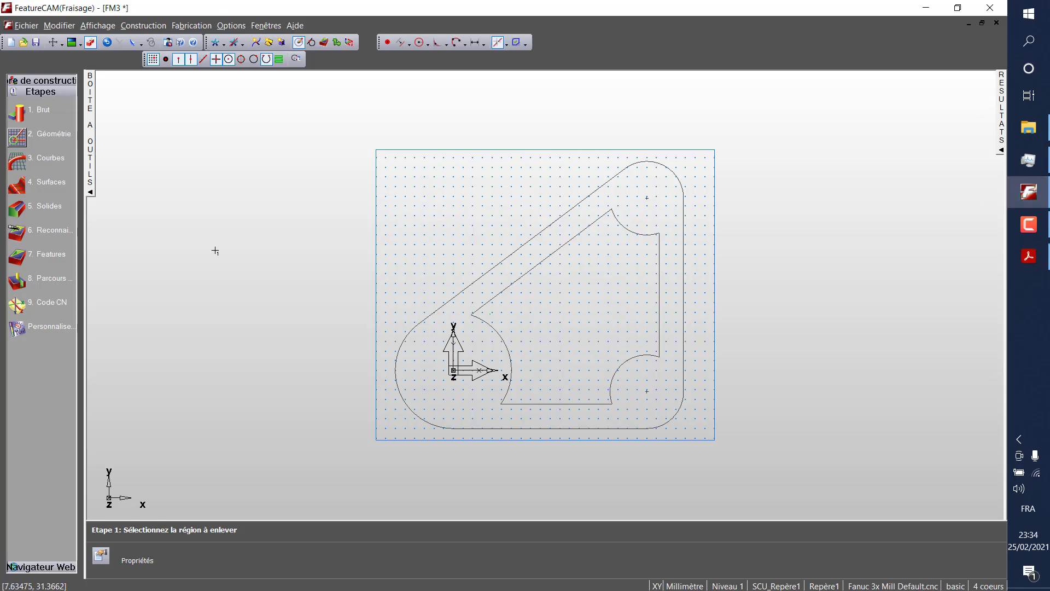
{"action": "left_click", "coordinate": [13, 141]}
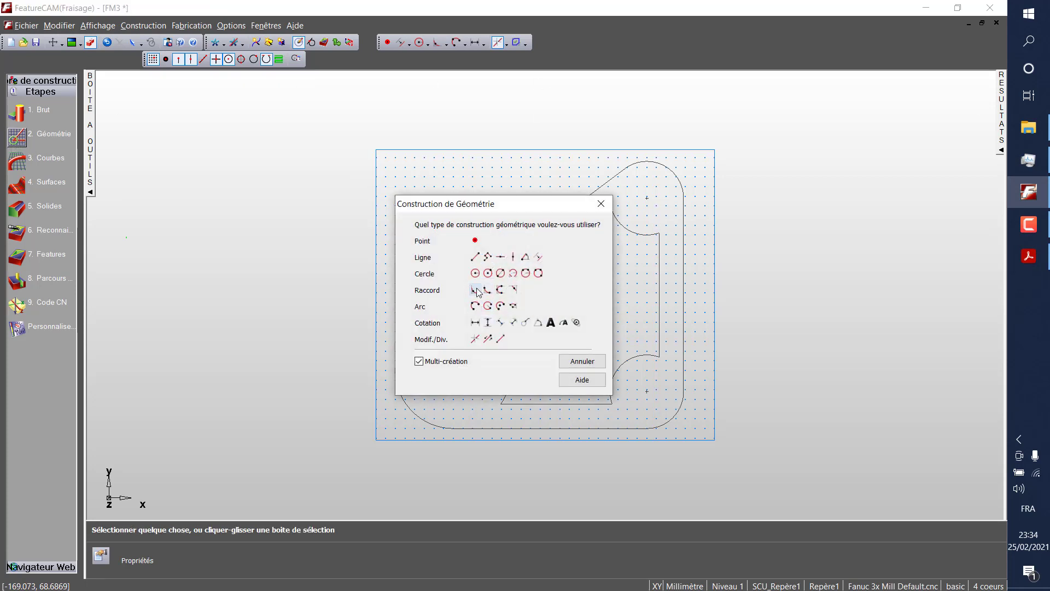
{"action": "left_click", "coordinate": [475, 290]}
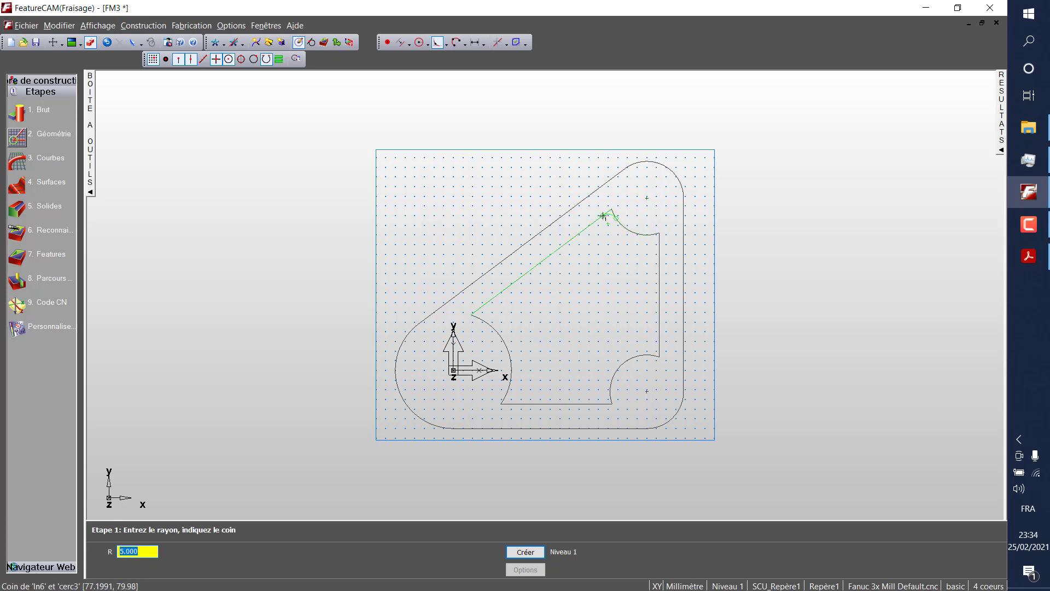
{"action": "type", "text": "10"}
{"action": "left_click", "coordinate": [603, 216]}
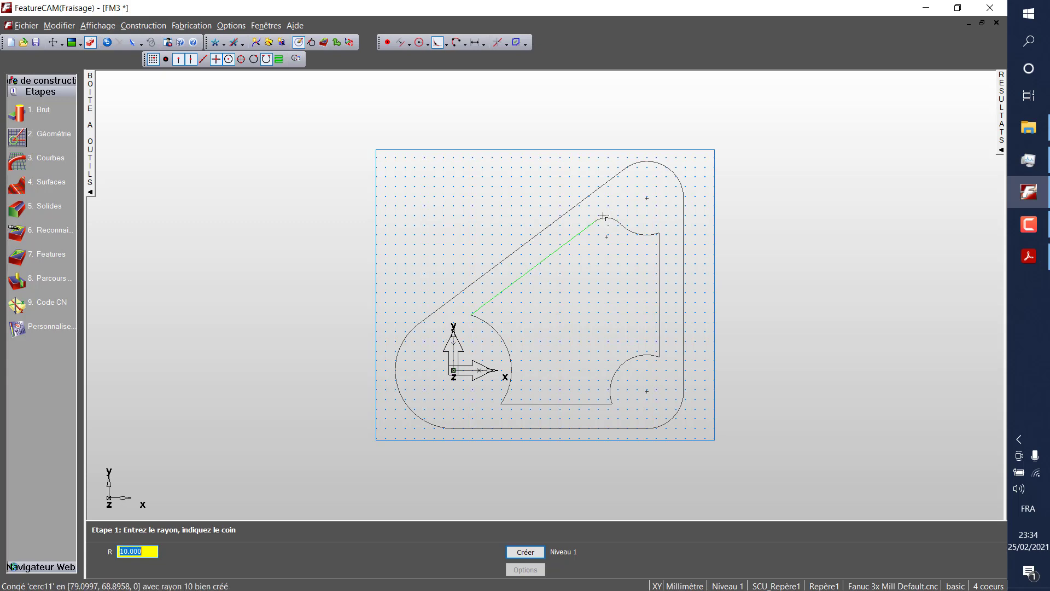
{"action": "left_click", "coordinate": [662, 241]}
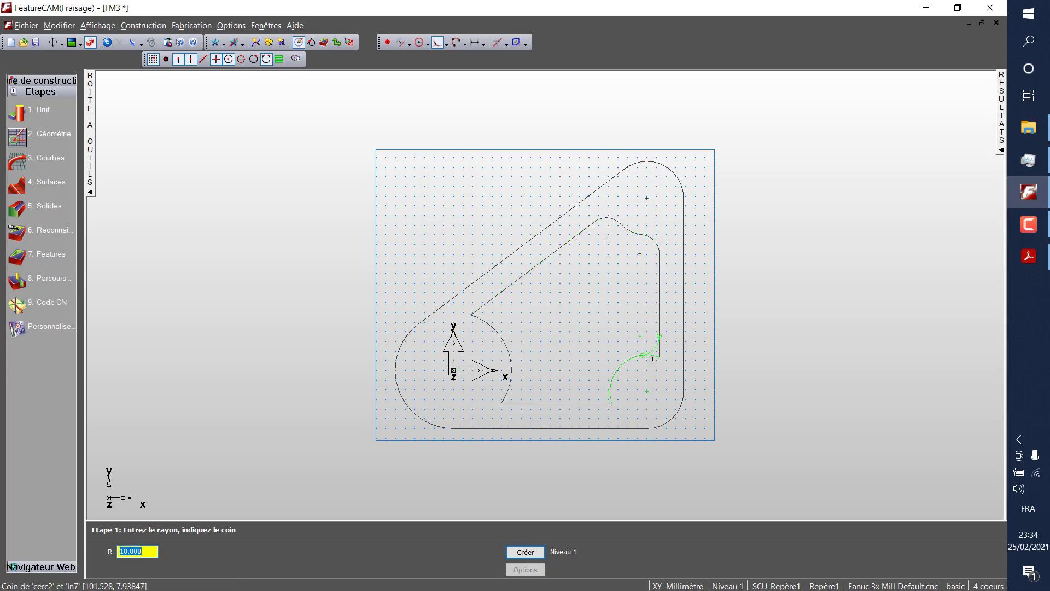
Fillet the four remaining inner contour corners, beside the lower-right and large circles, with a 10 mm radius.
{"action": "scroll", "coordinate": [656, 356], "scroll_direction": "down", "scroll_amount": 1}
{"action": "scroll", "coordinate": [656, 356], "scroll_direction": "up", "scroll_amount": 2}
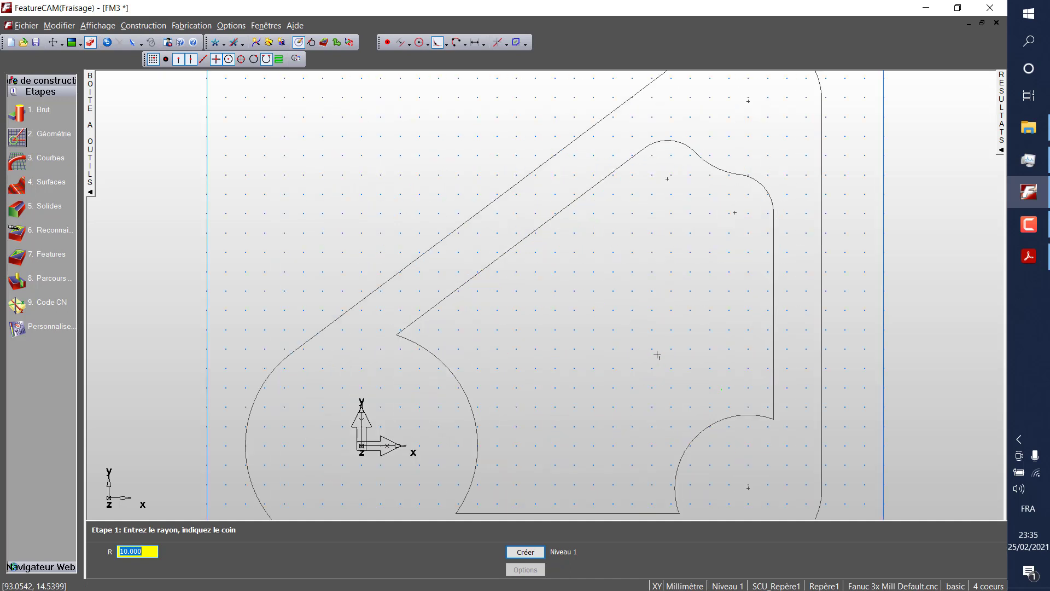
{"action": "left_click", "coordinate": [764, 414]}
{"action": "left_click", "coordinate": [681, 503]}
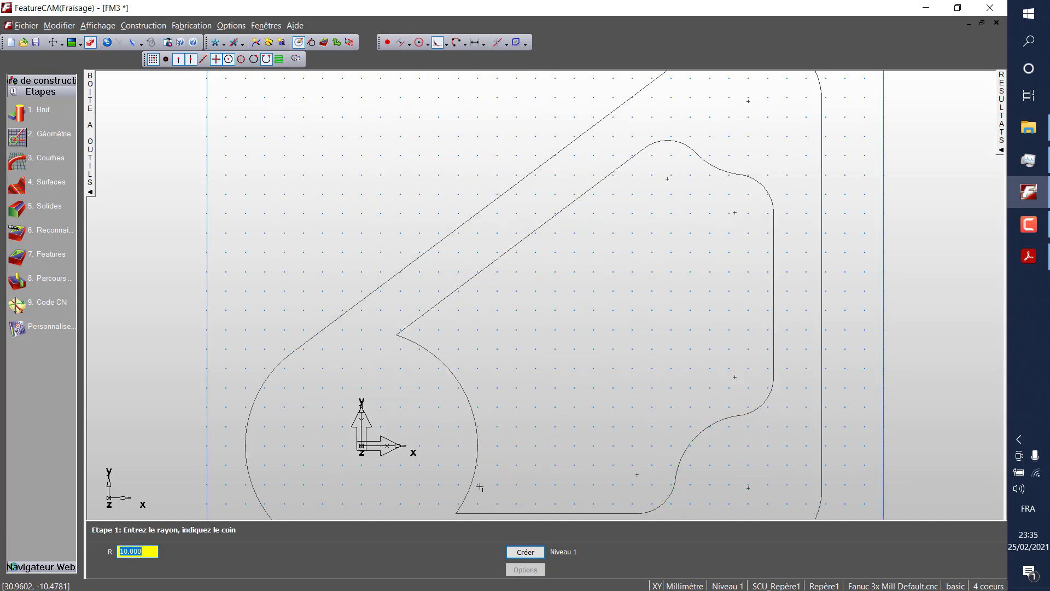
{"action": "left_click", "coordinate": [463, 501]}
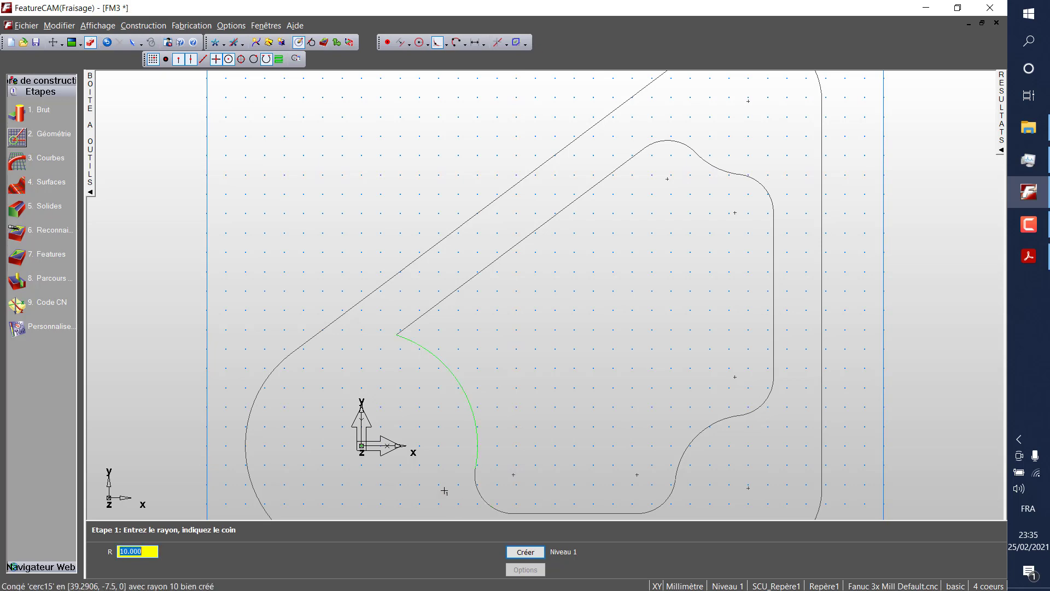
{"action": "scroll", "coordinate": [656, 273], "scroll_direction": "down", "scroll_amount": 8}
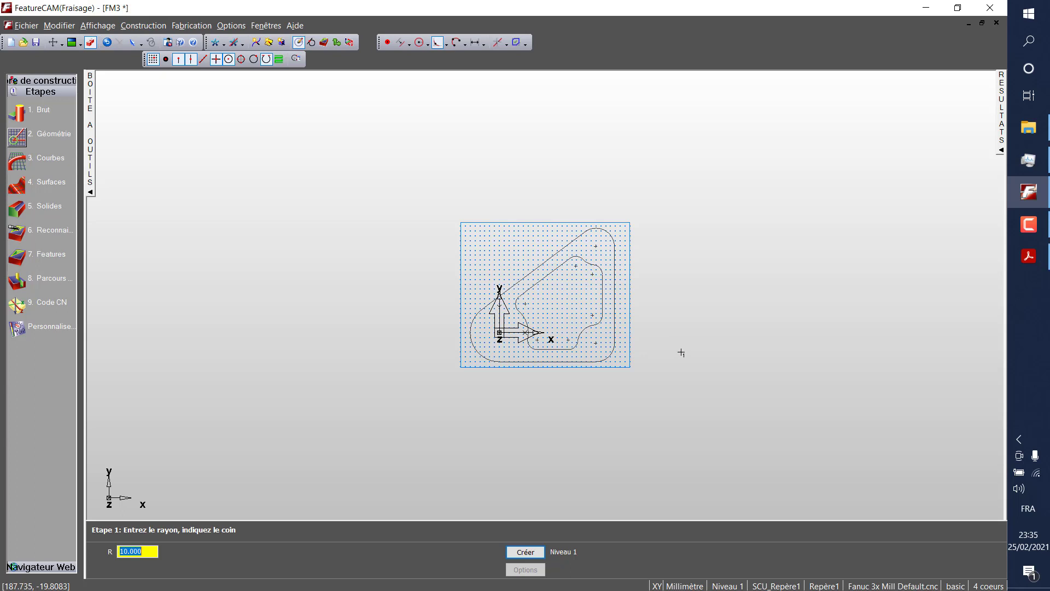
{"action": "scroll", "coordinate": [683, 338], "scroll_direction": "up", "scroll_amount": 3}
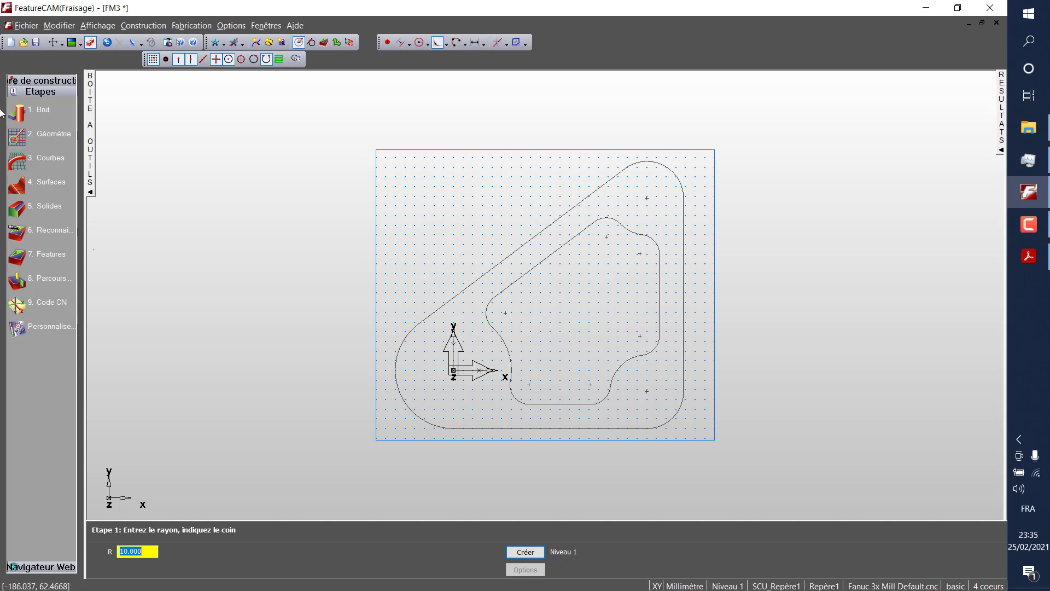
Chain the outer contour into a closed curve named Bossage.
{"action": "left_click", "coordinate": [17, 161]}
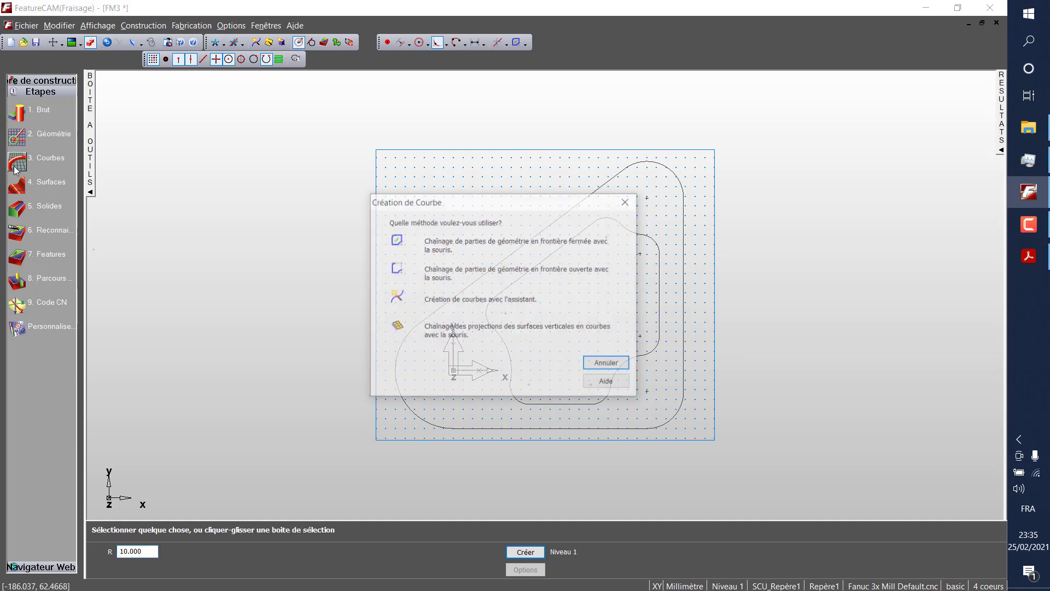
{"action": "left_click", "coordinate": [398, 243]}
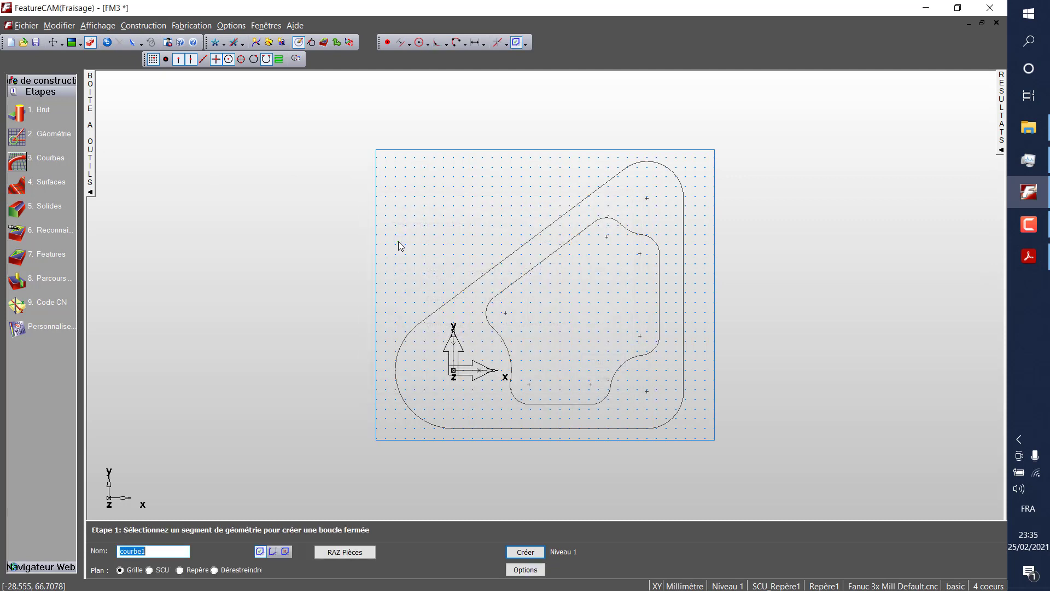
{"action": "left_click", "coordinate": [681, 232]}
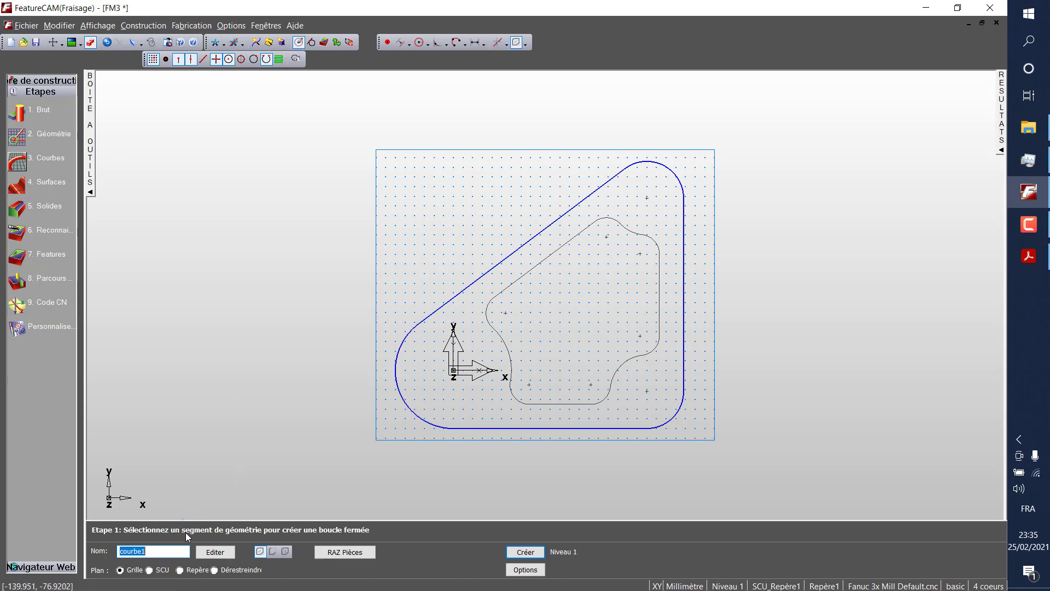
{"action": "type", "text": "Bossage"}
{"action": "left_click", "coordinate": [516, 552]}
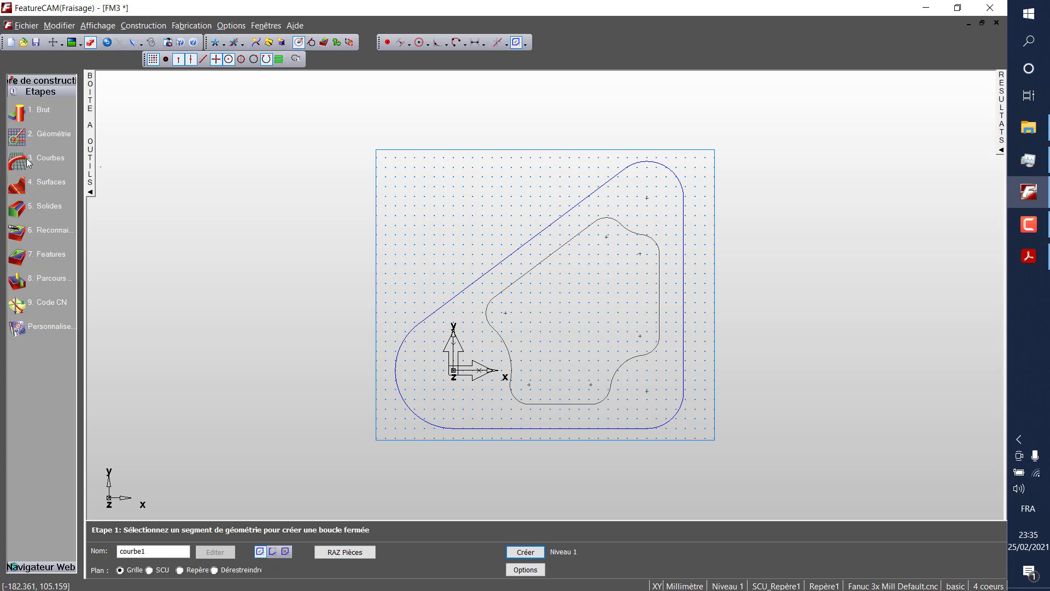
Chain the inner contour into a closed curve named Poche.
{"action": "left_click", "coordinate": [583, 232]}
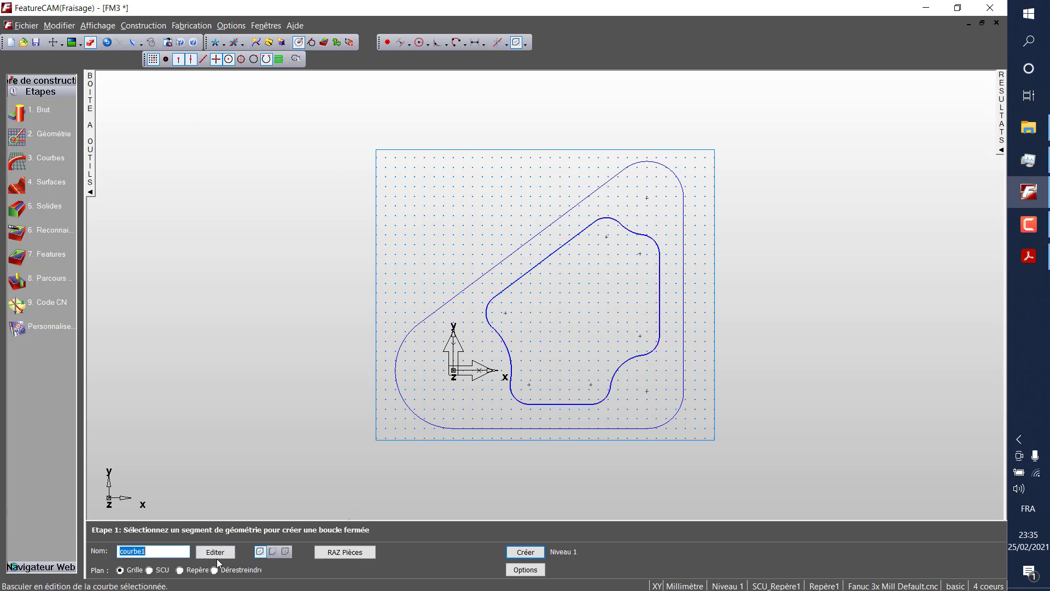
{"action": "type", "text": "P"}
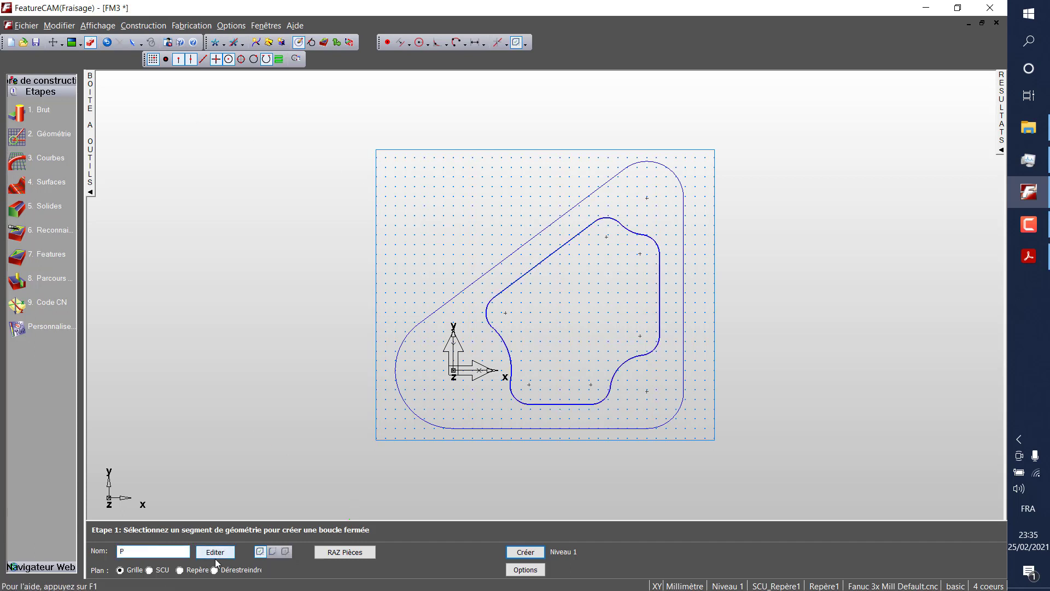
{"action": "type", "text": "che"}
{"action": "left_click", "coordinate": [525, 551]}
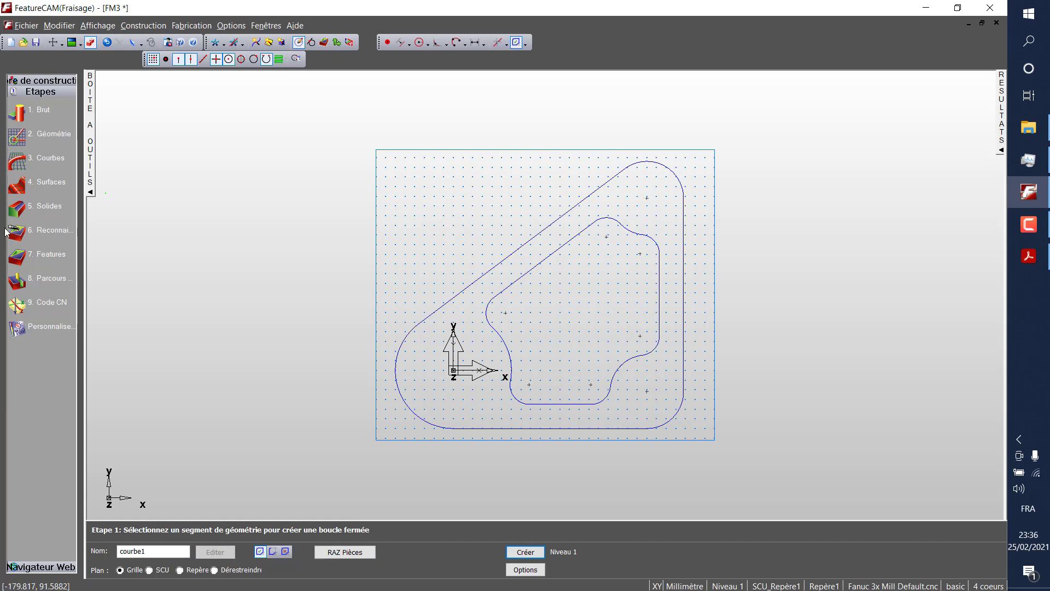
Draw two circles of 8 mm radius centred on the outer contour's upper-right and lower-right corner arcs.
{"action": "left_click", "coordinate": [12, 141]}
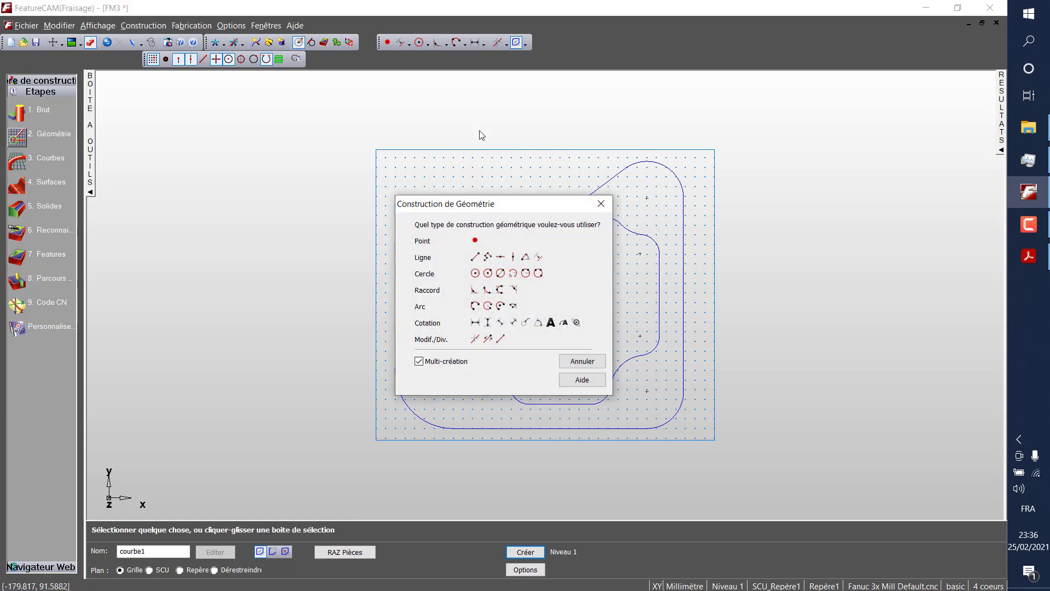
{"action": "left_click", "coordinate": [475, 273]}
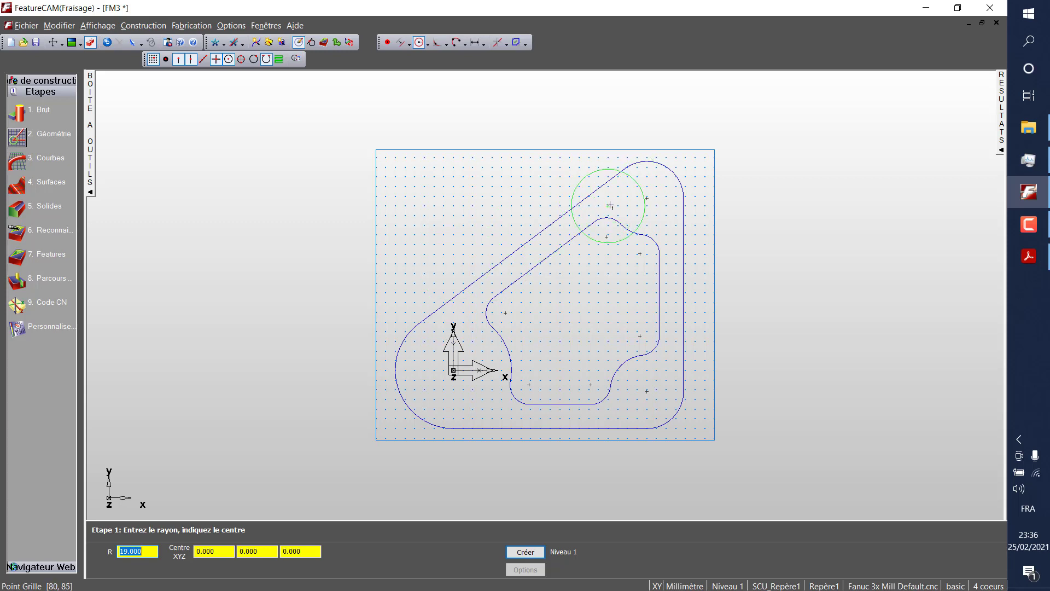
{"action": "type", "text": "8"}
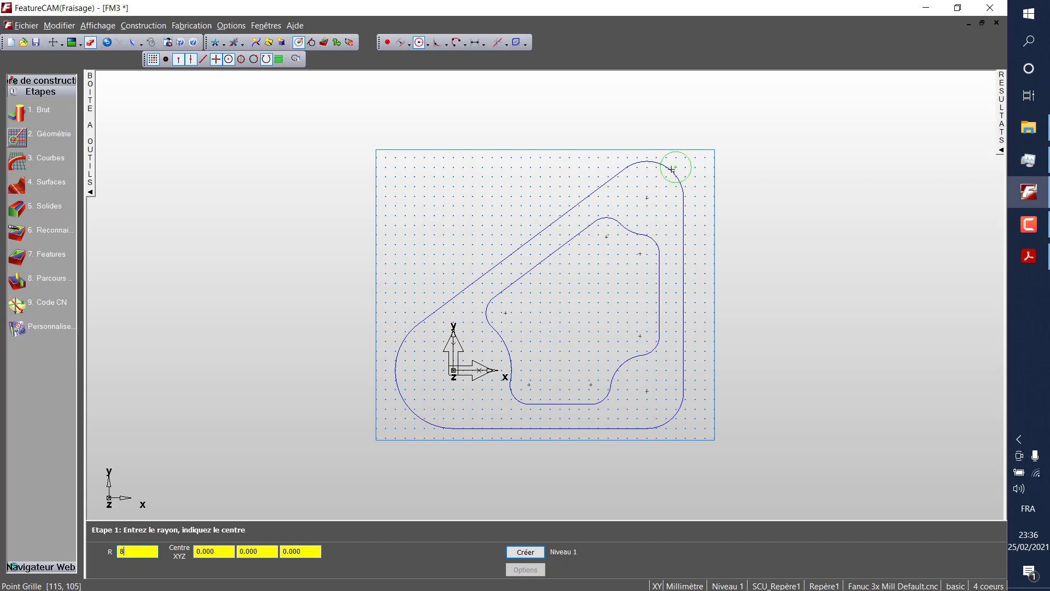
{"action": "left_click", "coordinate": [646, 196]}
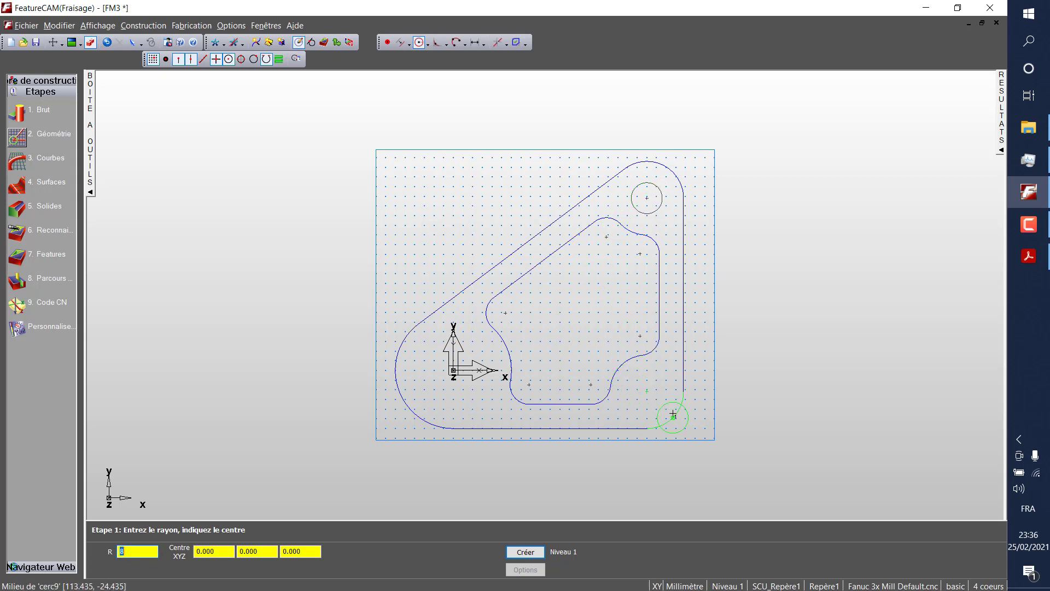
{"action": "left_click", "coordinate": [646, 392]}
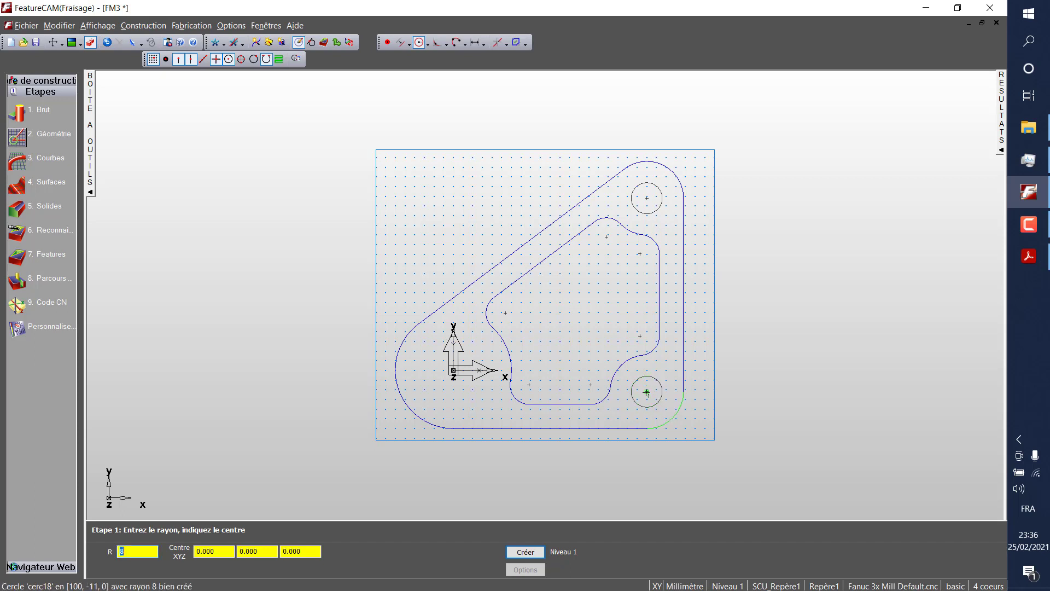
{"action": "left_click", "coordinate": [242, 255]}
{"action": "key", "text": "Escape"}
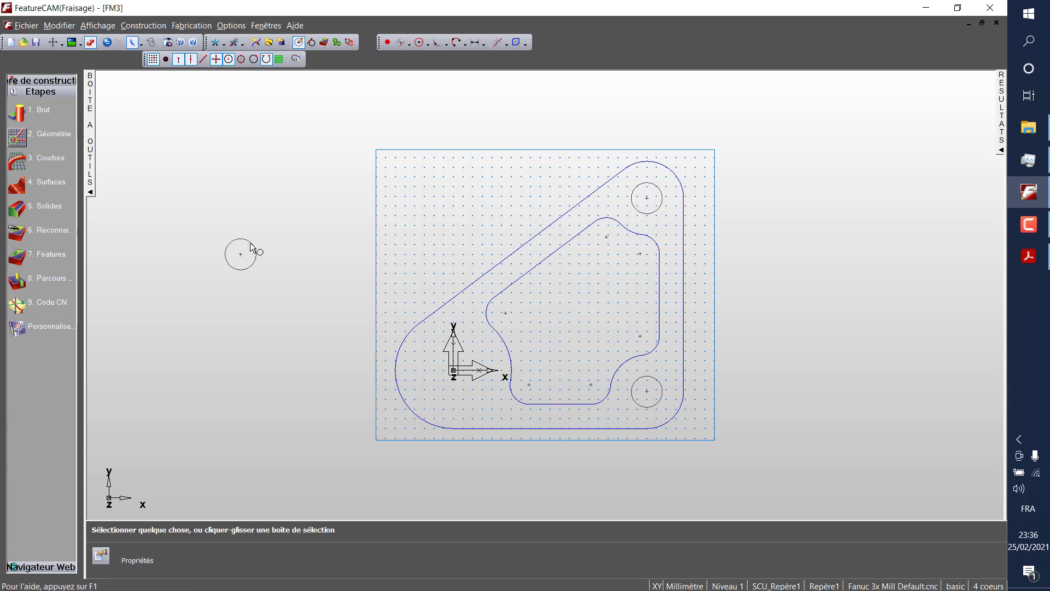
{"action": "left_click", "coordinate": [256, 247]}
{"action": "key", "text": "Delete"}
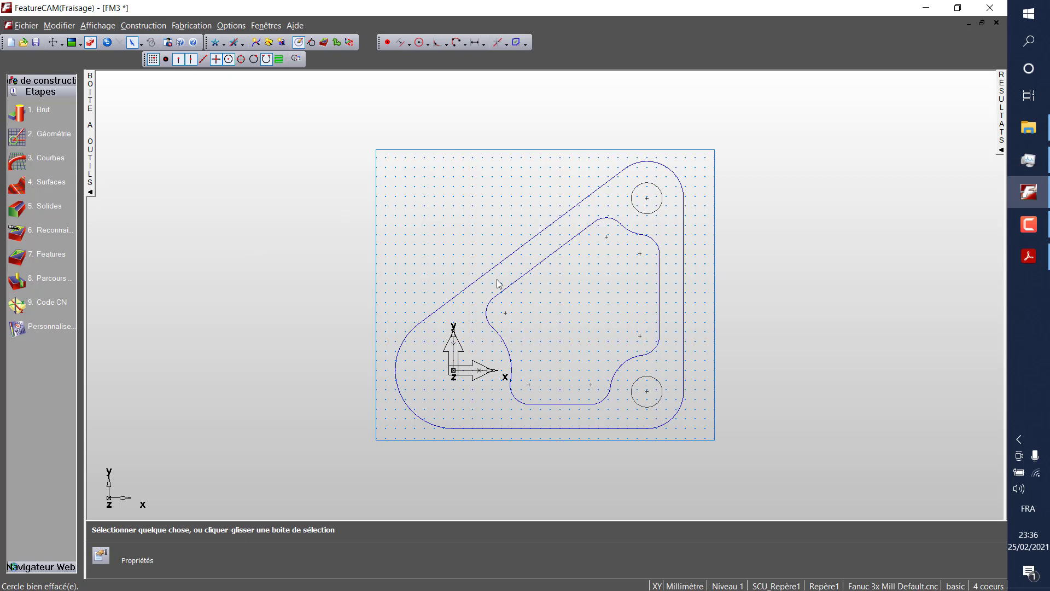
Start a new Bossage feature from a curve and select the outer contour curve bossage to define it.
{"action": "left_click", "coordinate": [16, 263]}
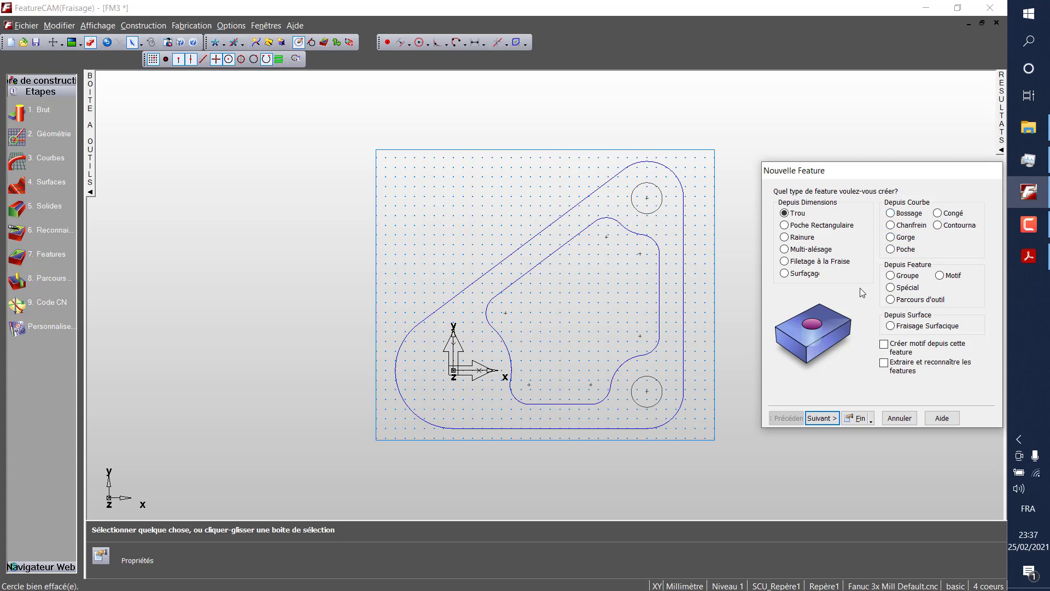
{"action": "left_click", "coordinate": [815, 417]}
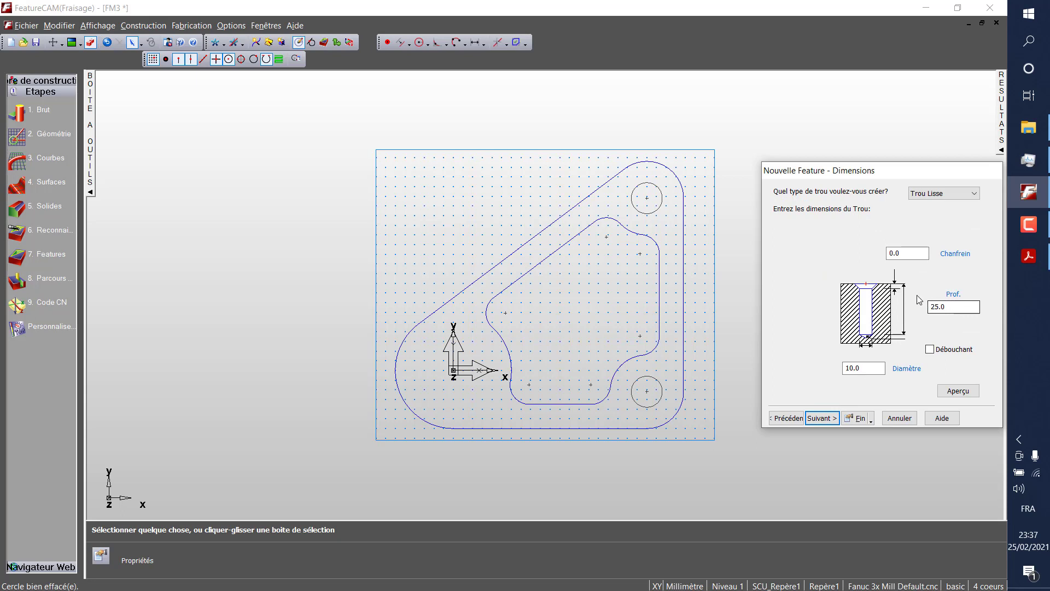
{"action": "left_click", "coordinate": [788, 417]}
{"action": "left_click", "coordinate": [896, 214]}
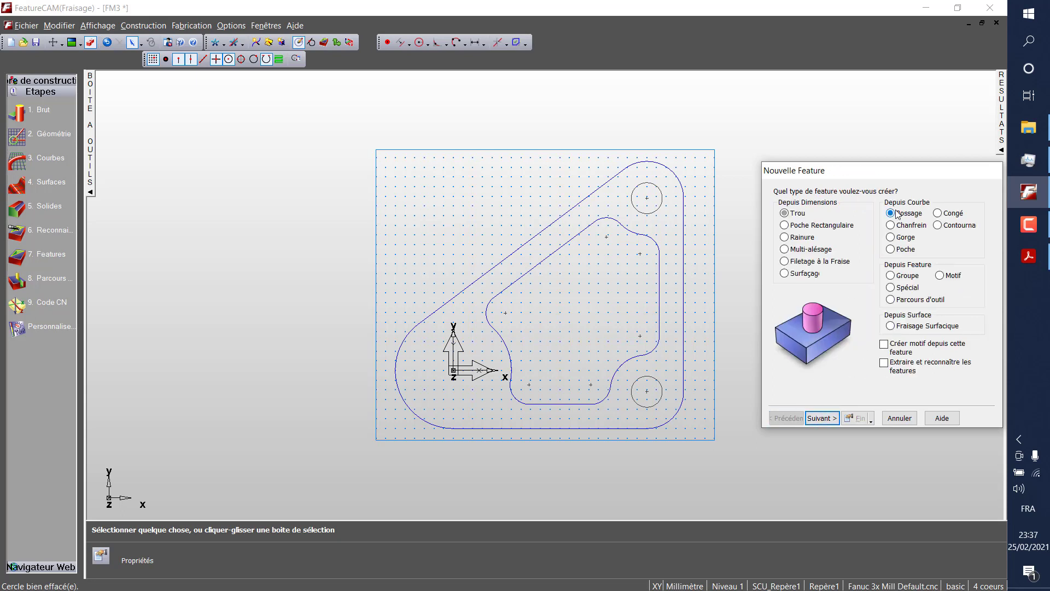
{"action": "left_click", "coordinate": [820, 418]}
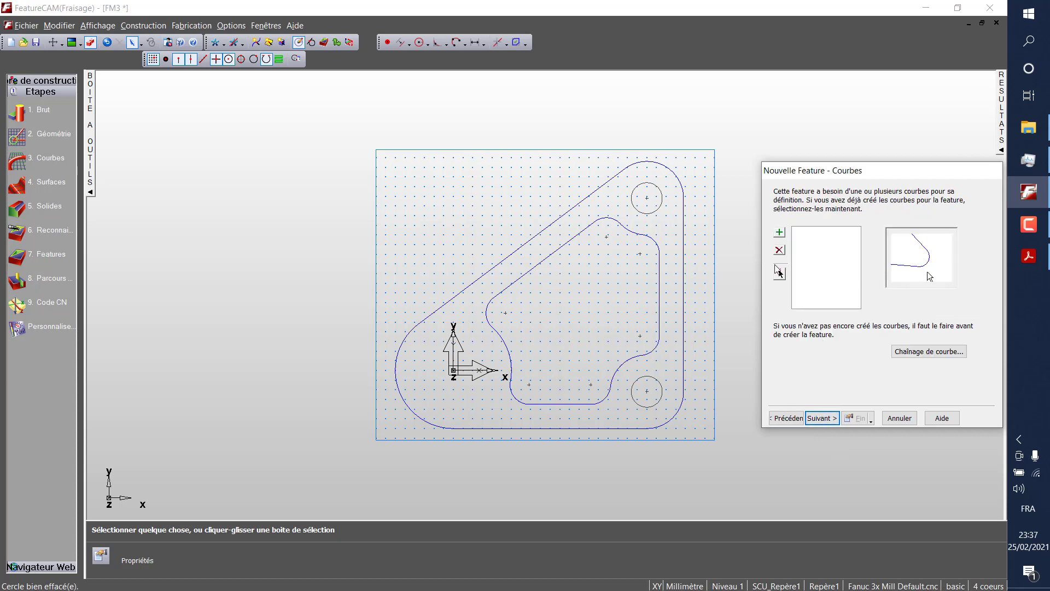
{"action": "left_click", "coordinate": [780, 276]}
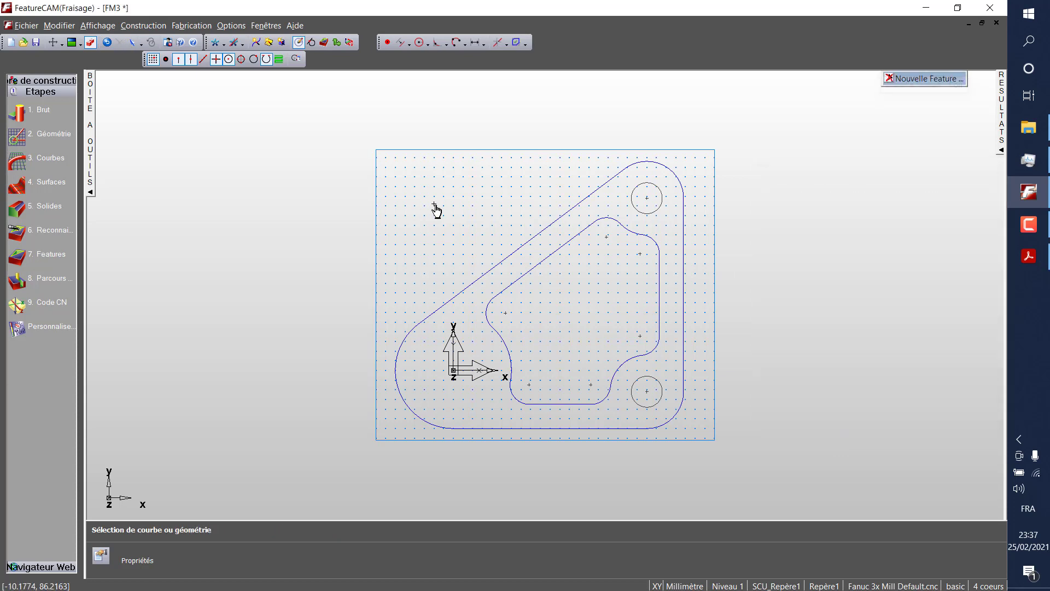
{"action": "left_click", "coordinate": [527, 243]}
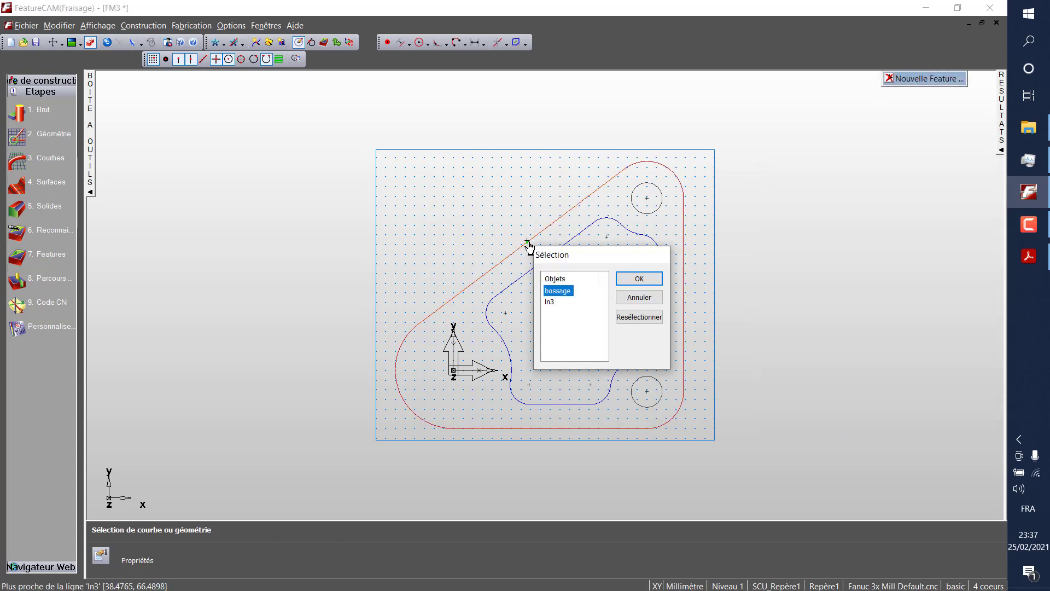
{"action": "left_click", "coordinate": [649, 281]}
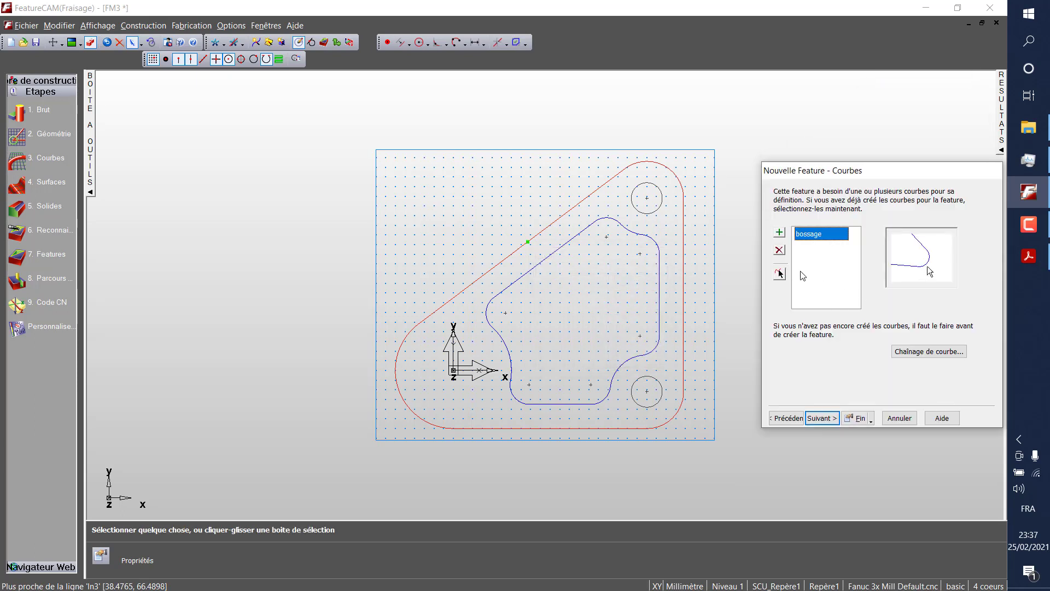
Keep the boss's Z offset at 0.0 and set its height to 25 mm.
{"action": "left_click", "coordinate": [823, 418]}
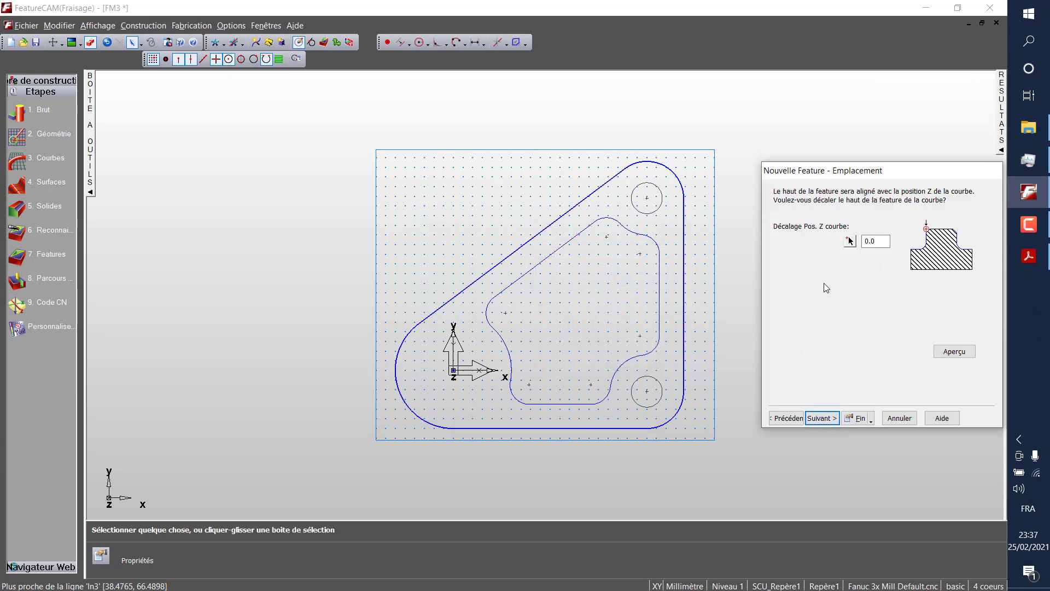
{"action": "left_click", "coordinate": [818, 418]}
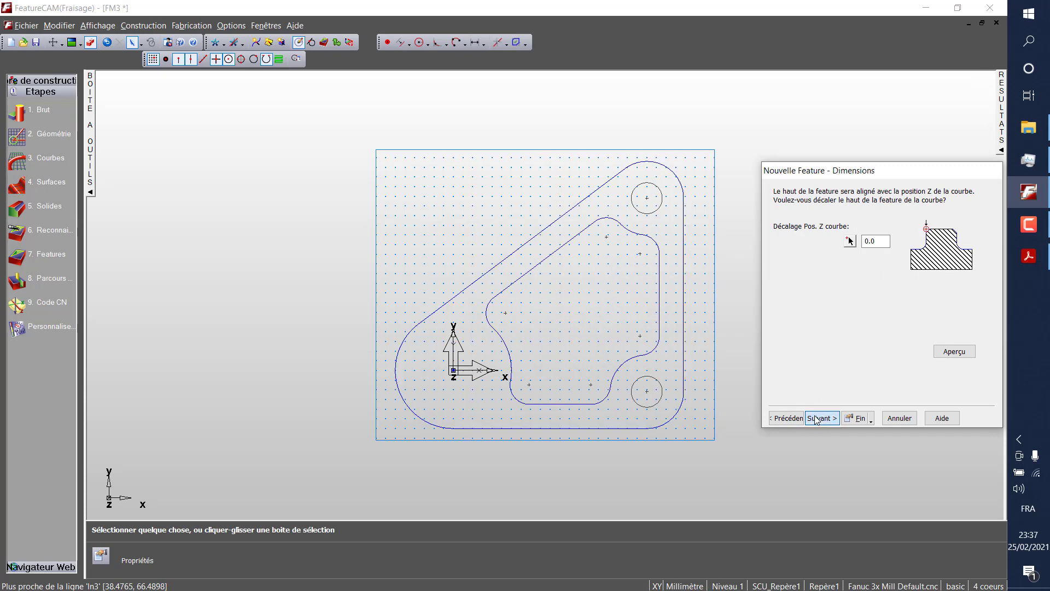
{"action": "double_click", "coordinate": [923, 252]}
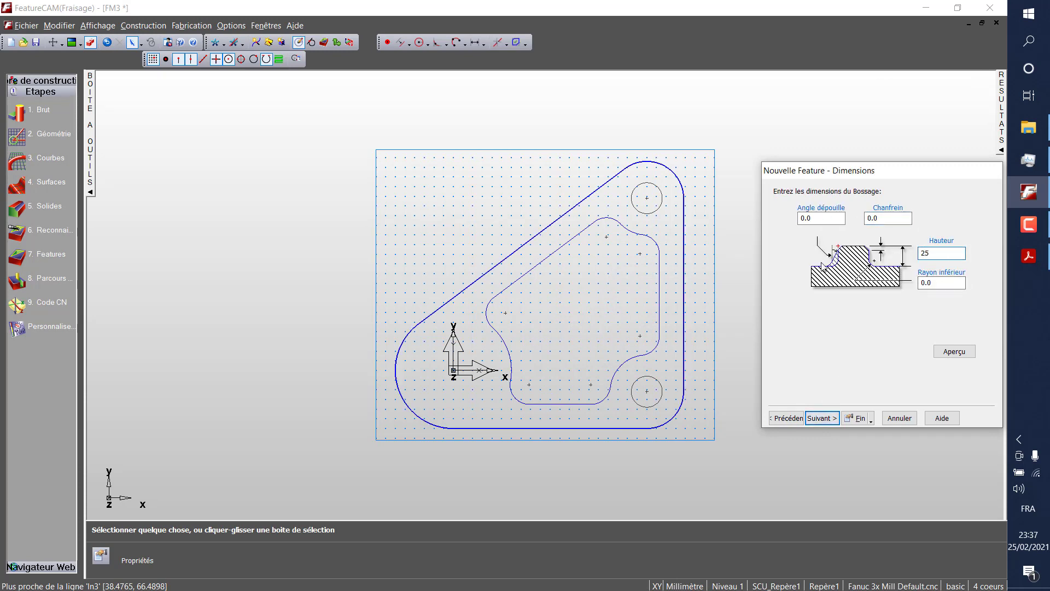
{"action": "left_click", "coordinate": [819, 420]}
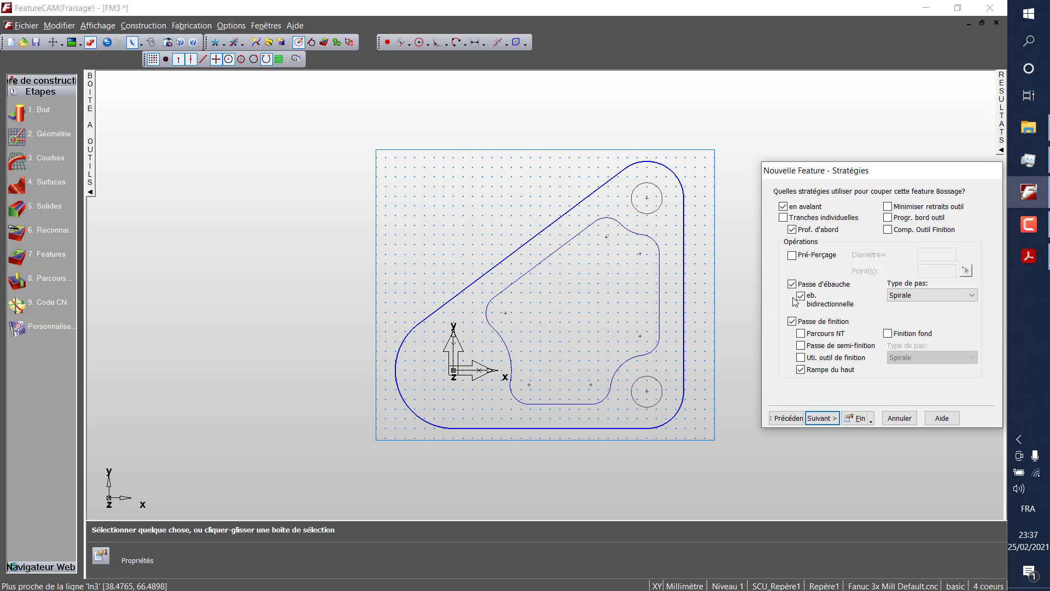
Add a semi-finishing pass to the boss strategy, keep the default roughing tool, and create the feature.
{"action": "left_click", "coordinate": [800, 346]}
{"action": "left_click", "coordinate": [822, 418]}
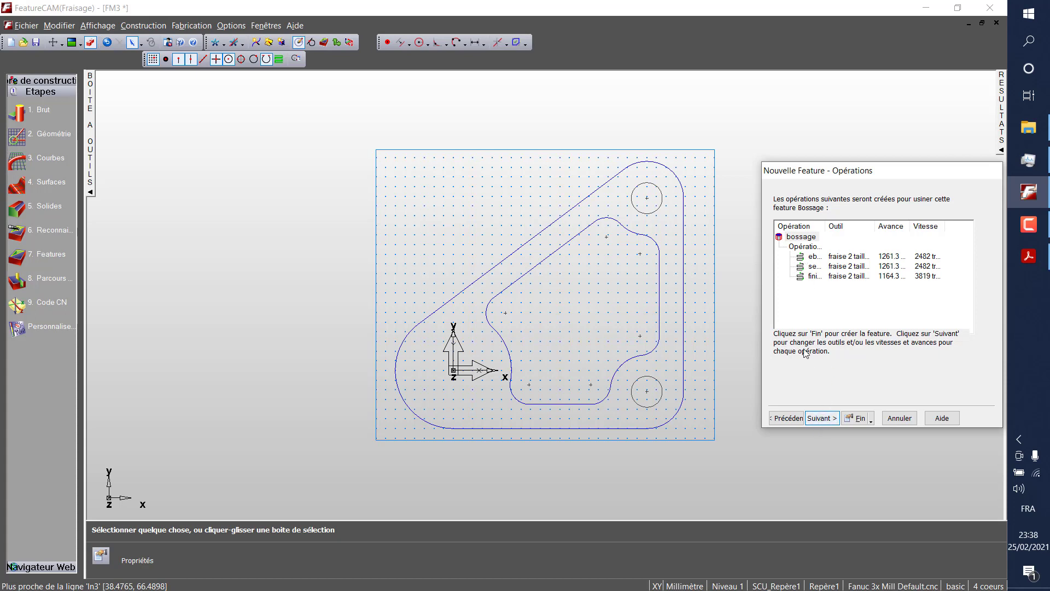
{"action": "left_click", "coordinate": [822, 418]}
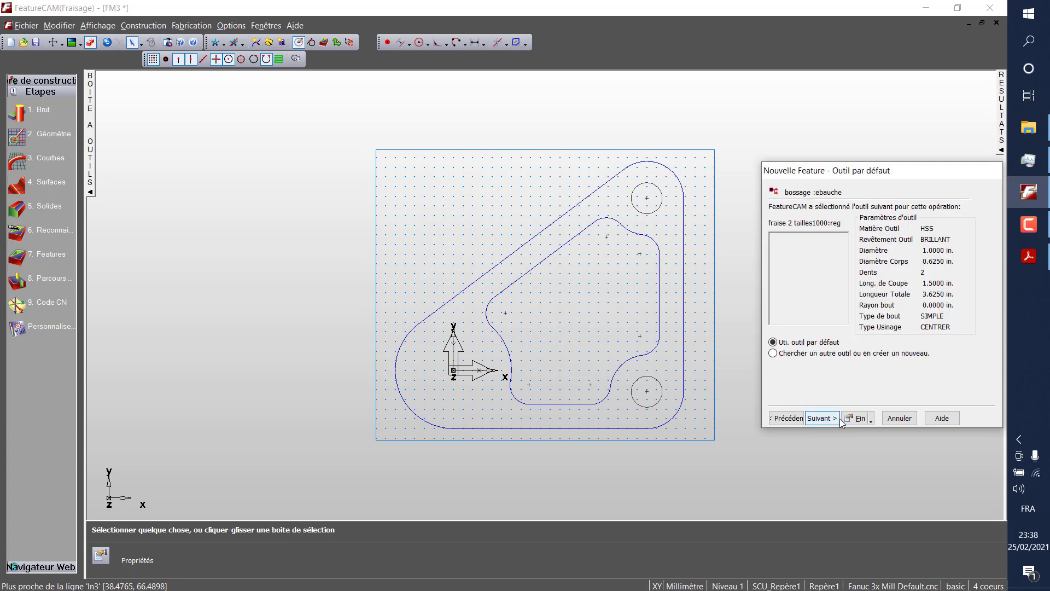
{"action": "left_click", "coordinate": [846, 418]}
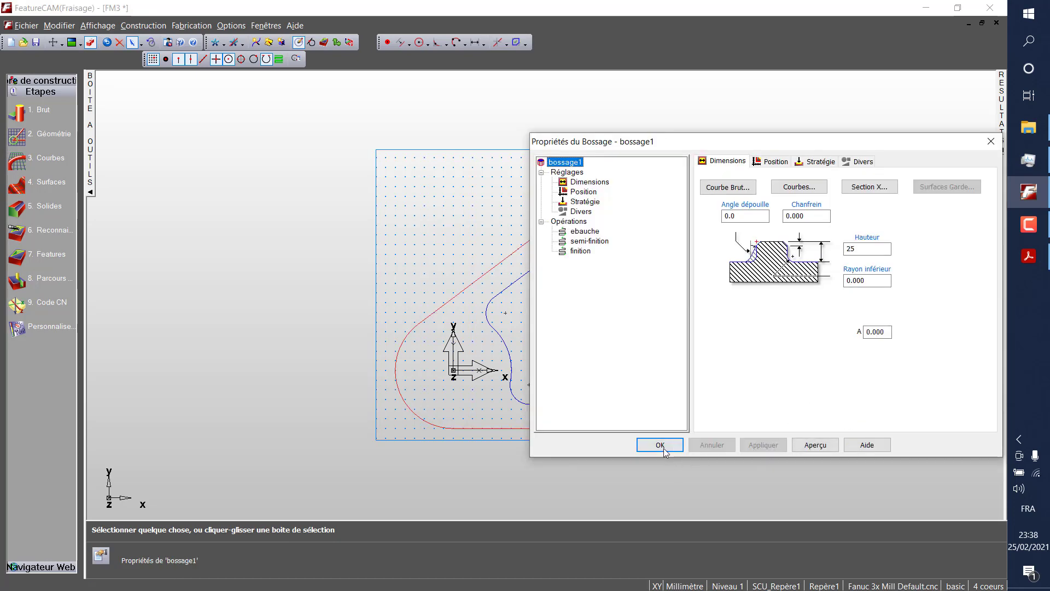
{"action": "left_click", "coordinate": [662, 445]}
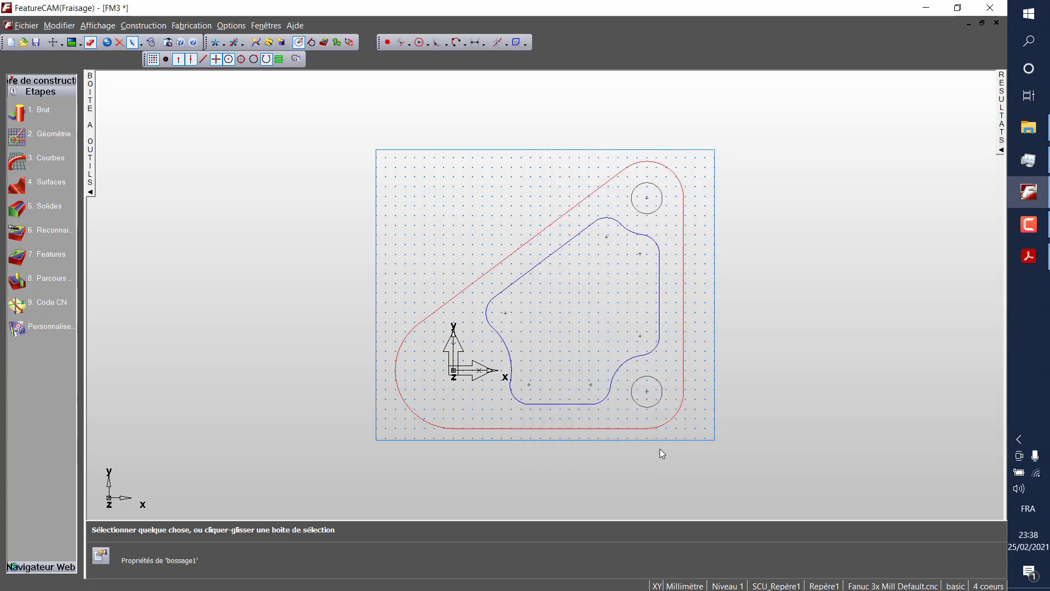
Open the operations list and examine the boss's machining operations, starting with the roughing pass.
{"action": "left_click", "coordinate": [1002, 146]}
{"action": "left_click", "coordinate": [686, 127]}
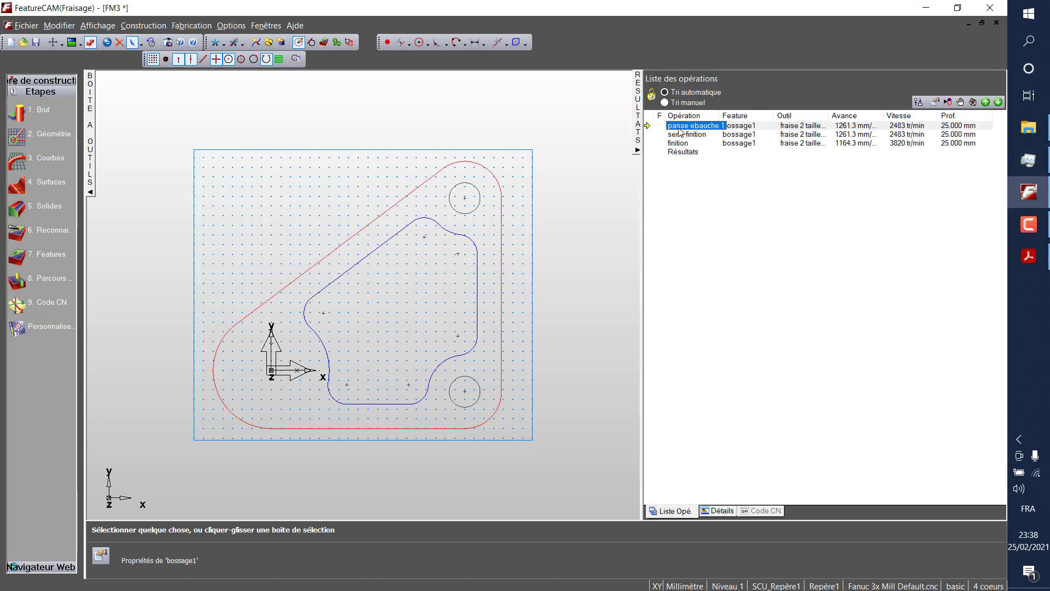
{"action": "left_click", "coordinate": [664, 159]}
Display the Simulation toolbar, place it over the operations list, and choose the wireframe toolpath simulation.
{"action": "right_click", "coordinate": [569, 65]}
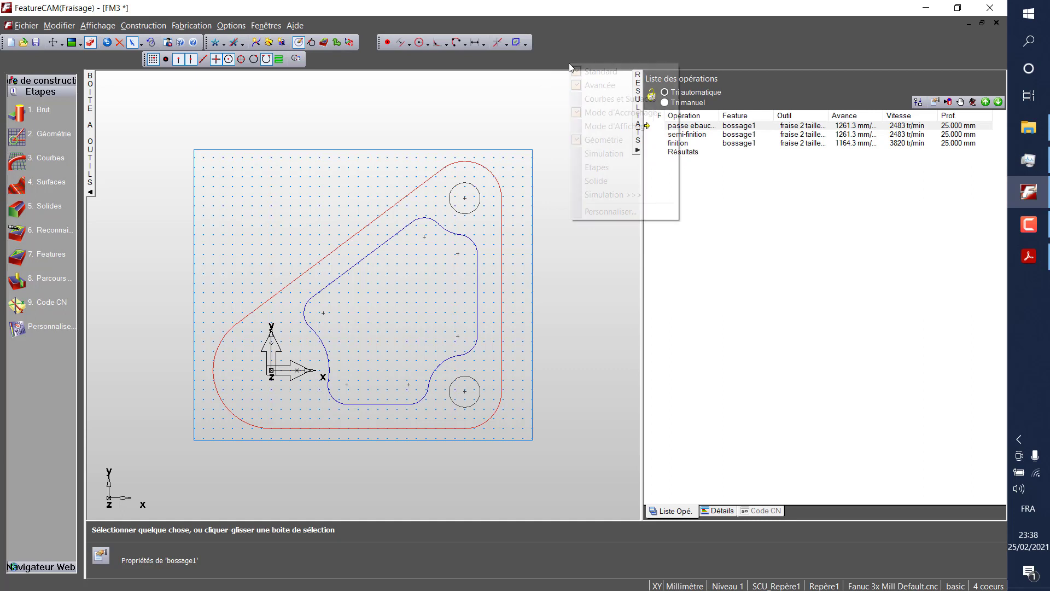
{"action": "left_click", "coordinate": [601, 153]}
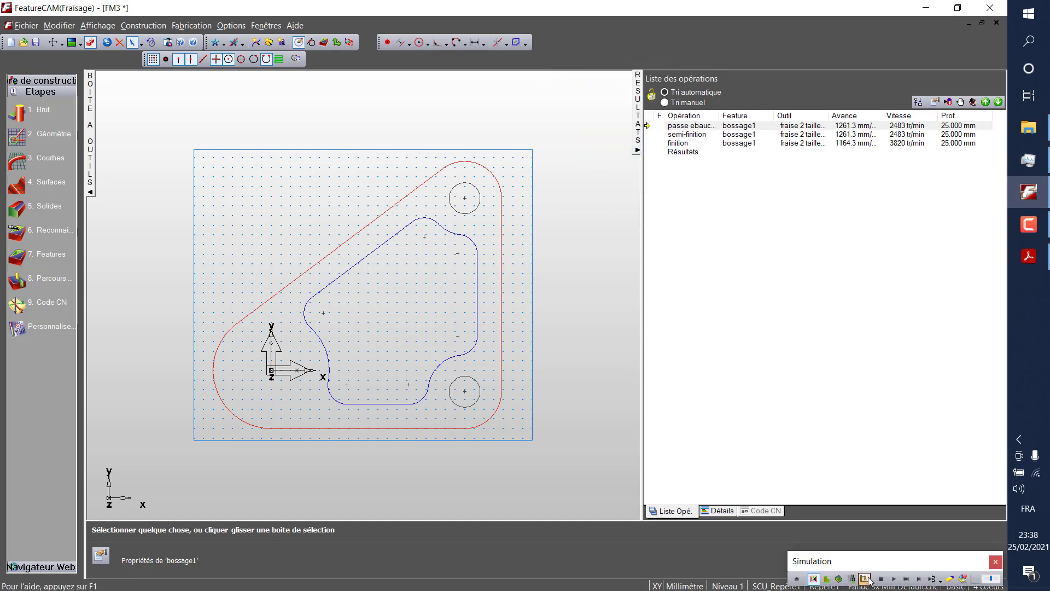
{"action": "left_click_drag", "start_coordinate": [824, 563], "coordinate": [676, 395]}
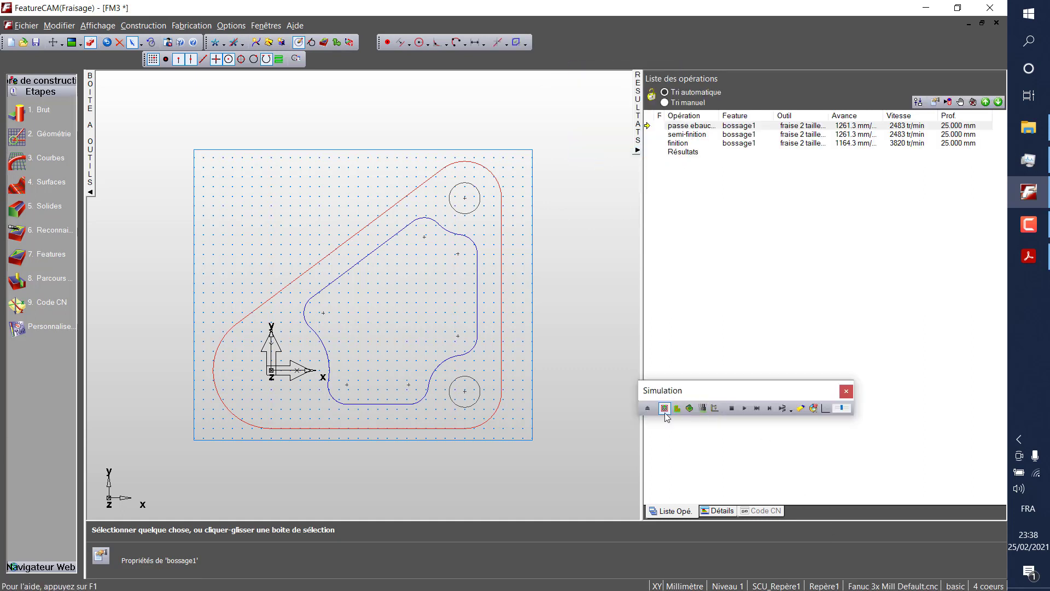
{"action": "left_click", "coordinate": [663, 409]}
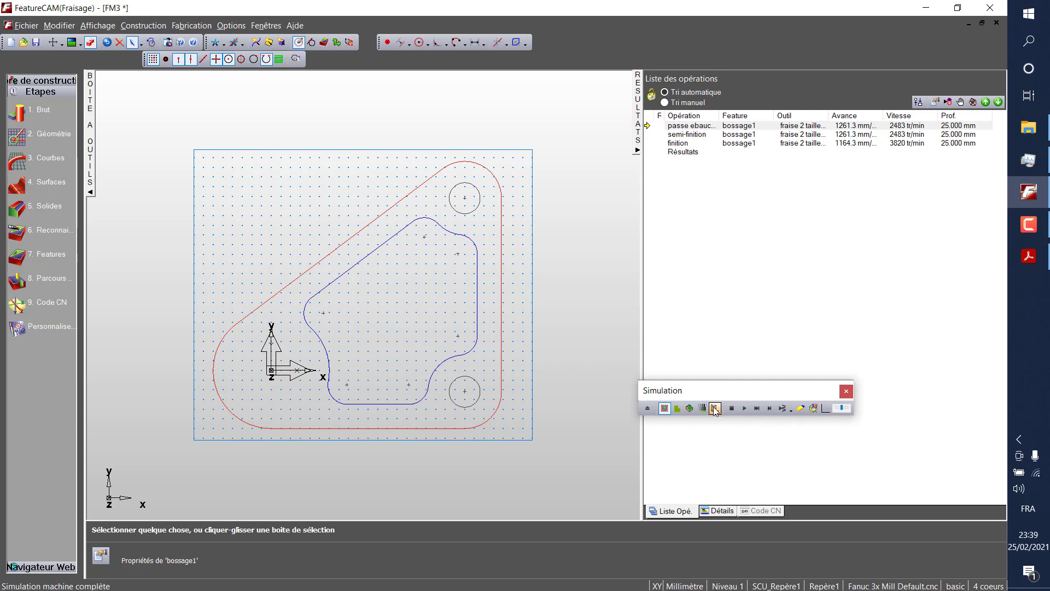
{"action": "left_click", "coordinate": [664, 408]}
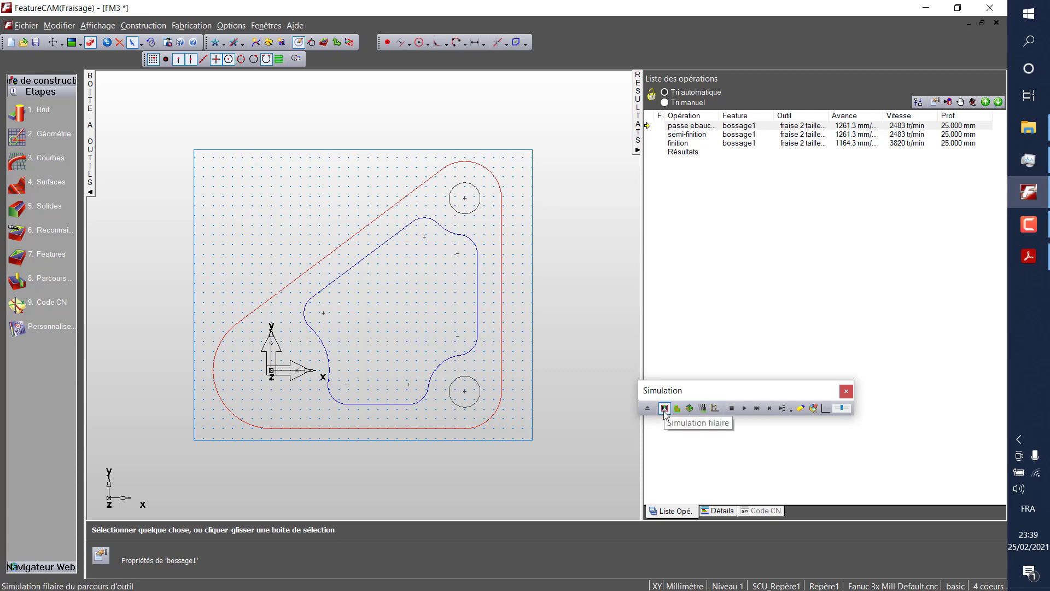
Run the wireframe simulation of the boss toolpaths, accepting the operation sorting and suppressing that dialog for future runs.
{"action": "left_click", "coordinate": [745, 408]}
{"action": "left_click", "coordinate": [448, 363]}
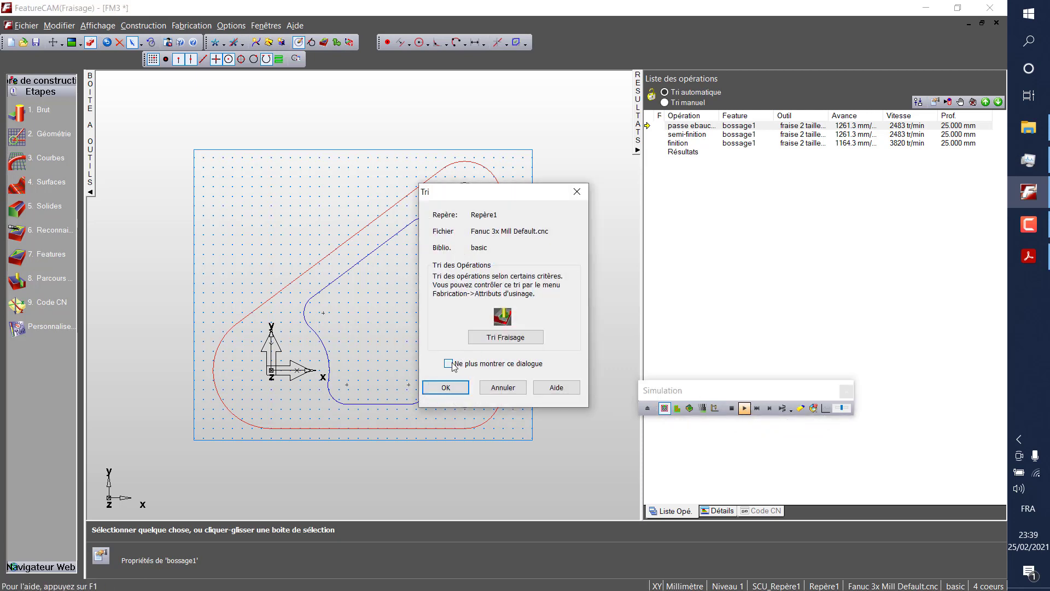
{"action": "left_click", "coordinate": [445, 387]}
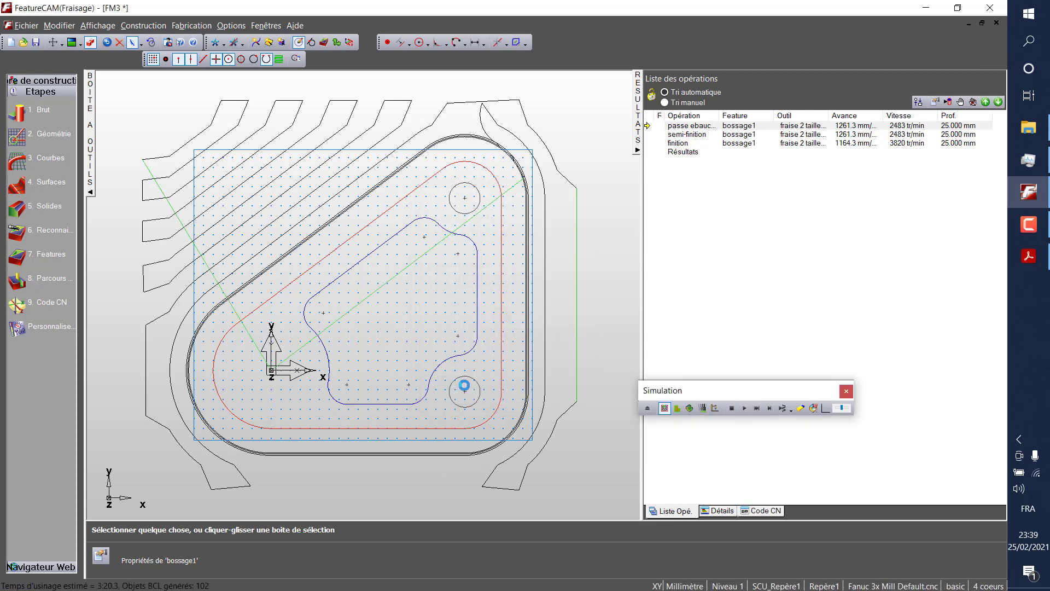
Run the boss machining as a 3D simulation, reduce the simulation speed, replay it, and stop the simulation.
{"action": "left_click", "coordinate": [690, 408]}
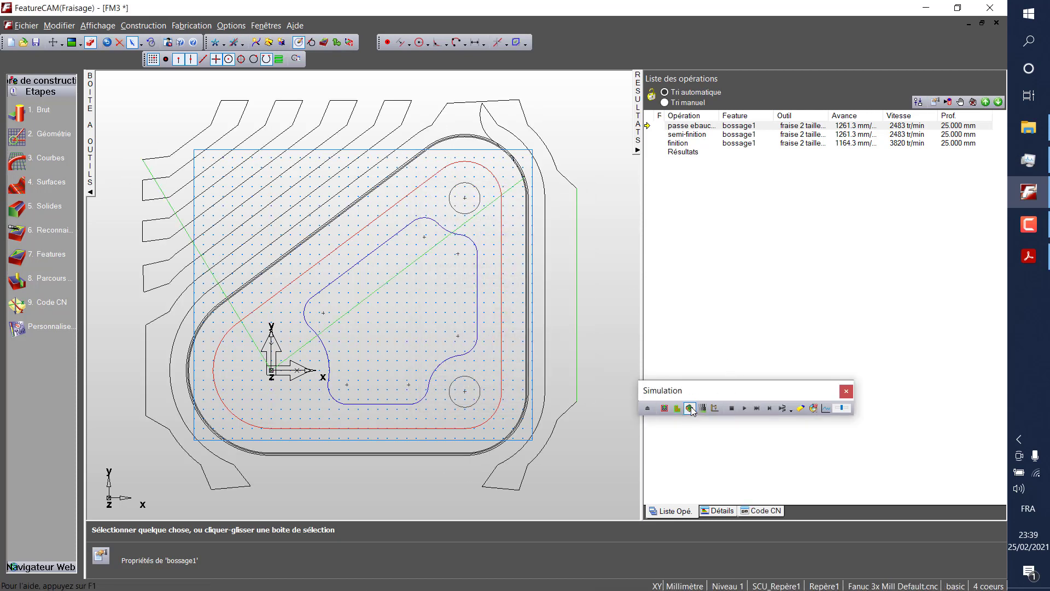
{"action": "left_click", "coordinate": [748, 407]}
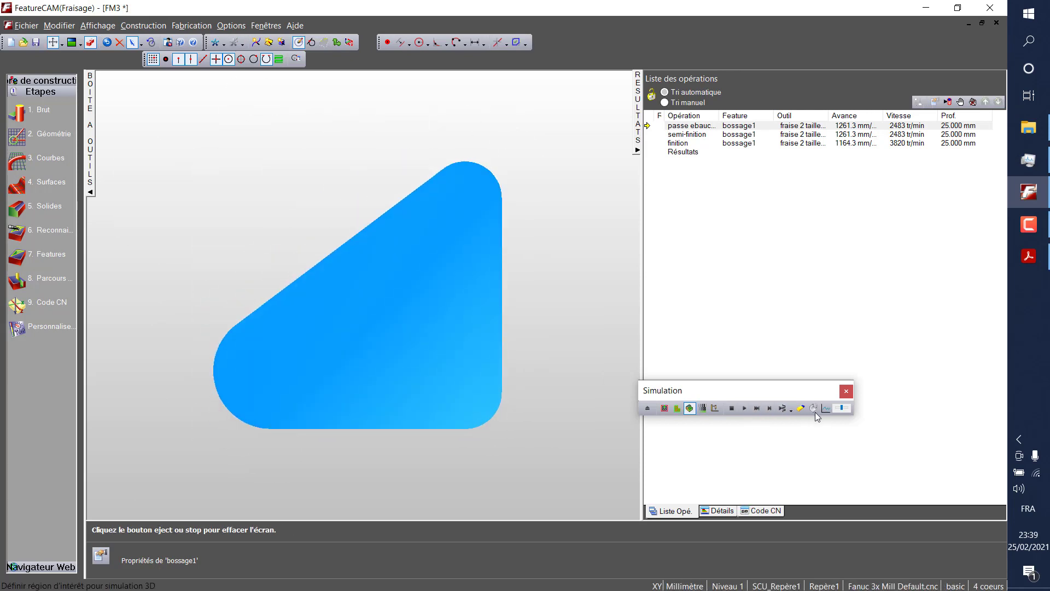
{"action": "left_click", "coordinate": [842, 409]}
{"action": "left_click", "coordinate": [744, 408]}
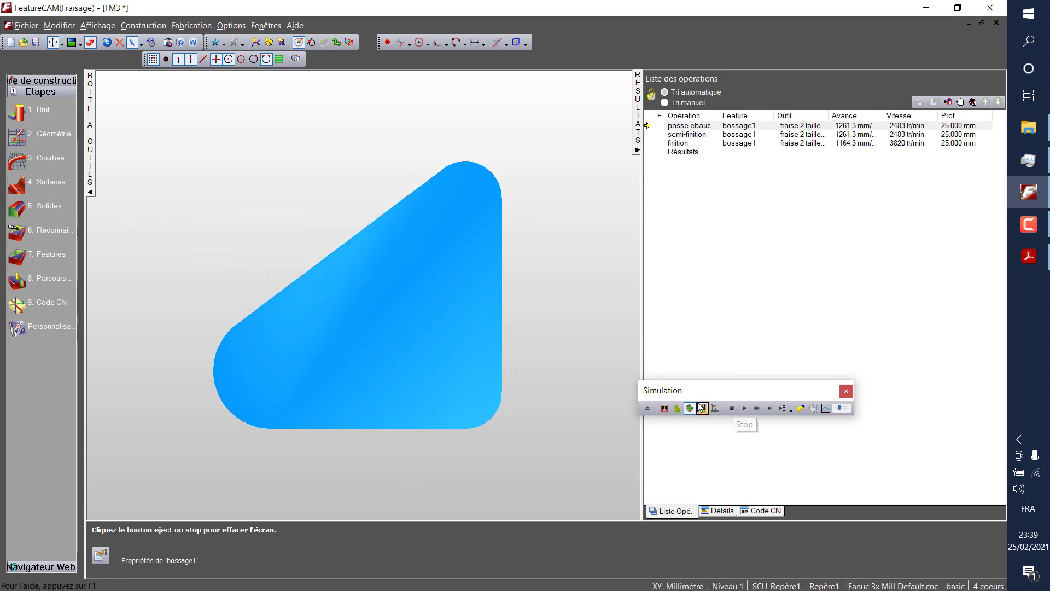
{"action": "left_click", "coordinate": [735, 409]}
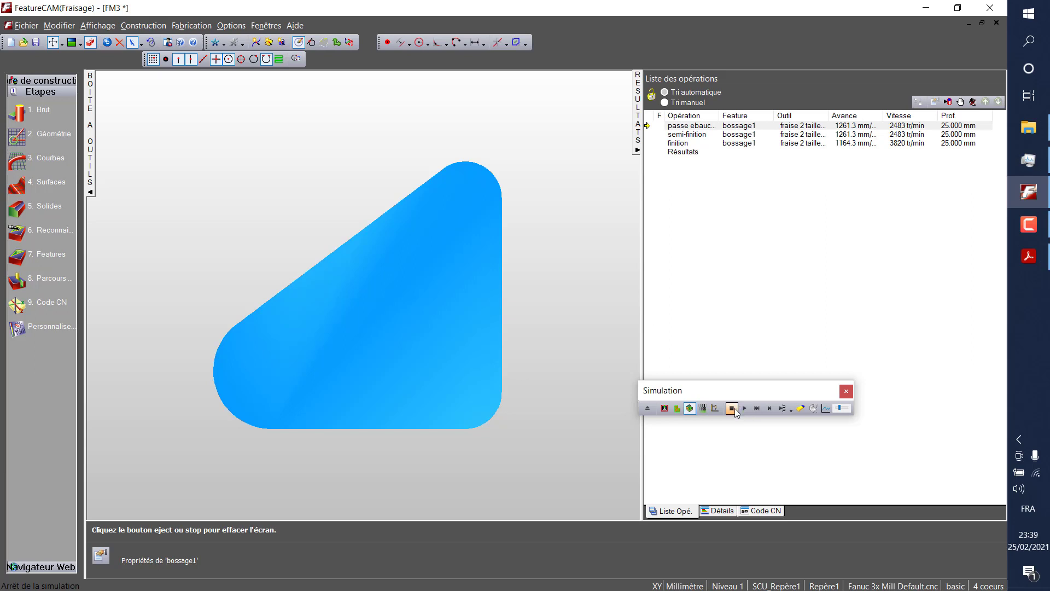
{"action": "left_click", "coordinate": [734, 408]}
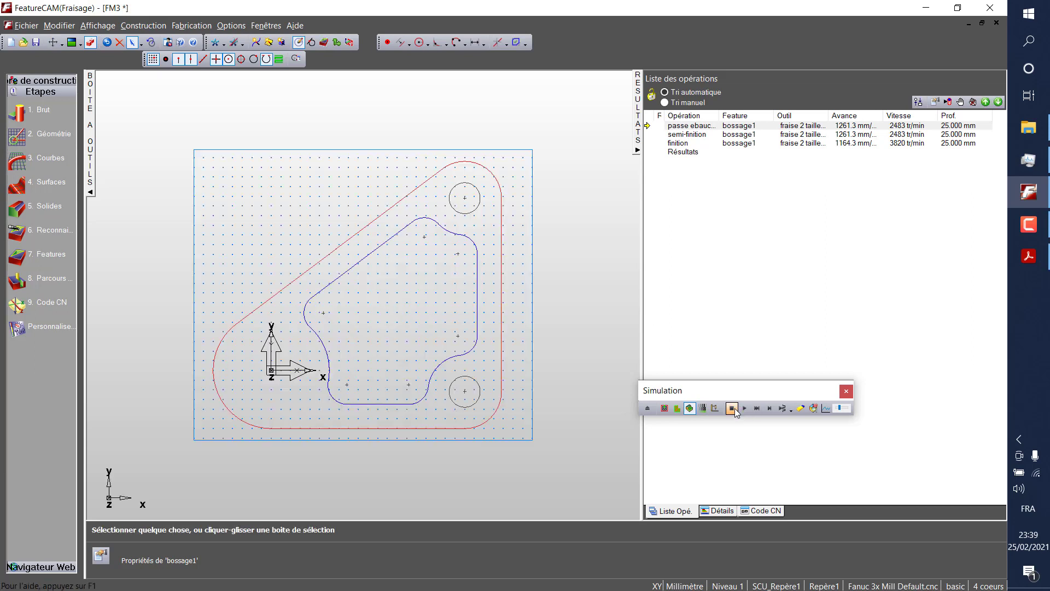
Examine the boss roughing pass's milling attributes, feed and speed, stepover, and tool settings, and close its properties.
{"action": "left_click", "coordinate": [704, 128]}
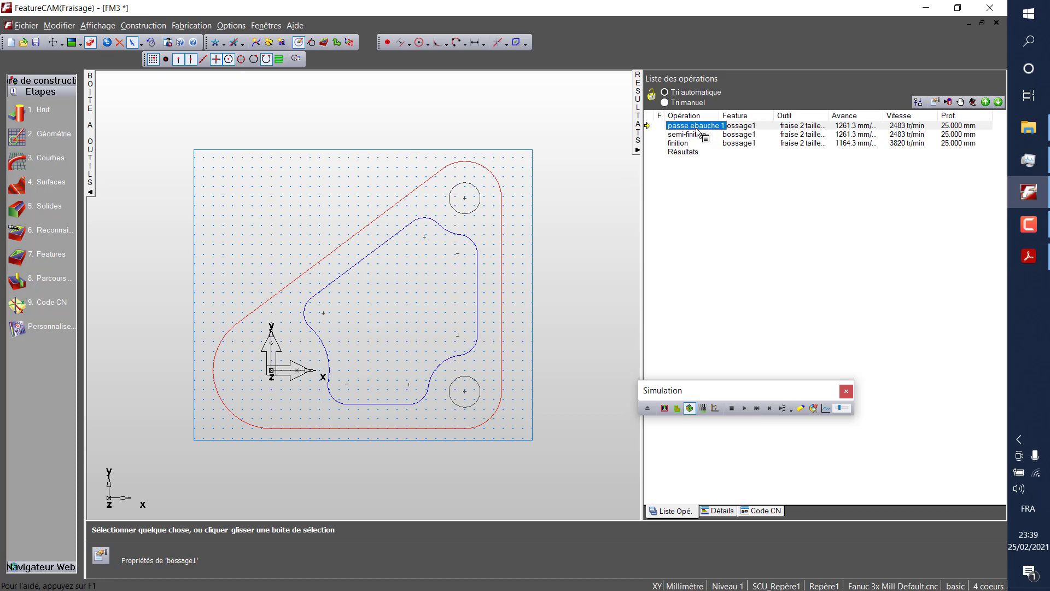
{"action": "left_click", "coordinate": [708, 128]}
{"action": "double_click", "coordinate": [711, 128]}
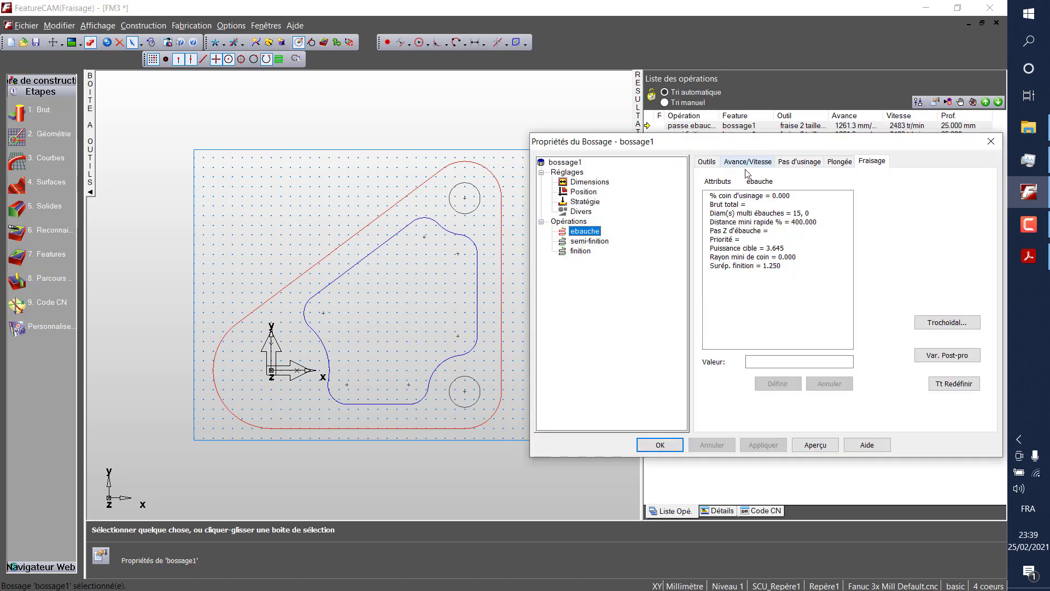
{"action": "left_click", "coordinate": [749, 163]}
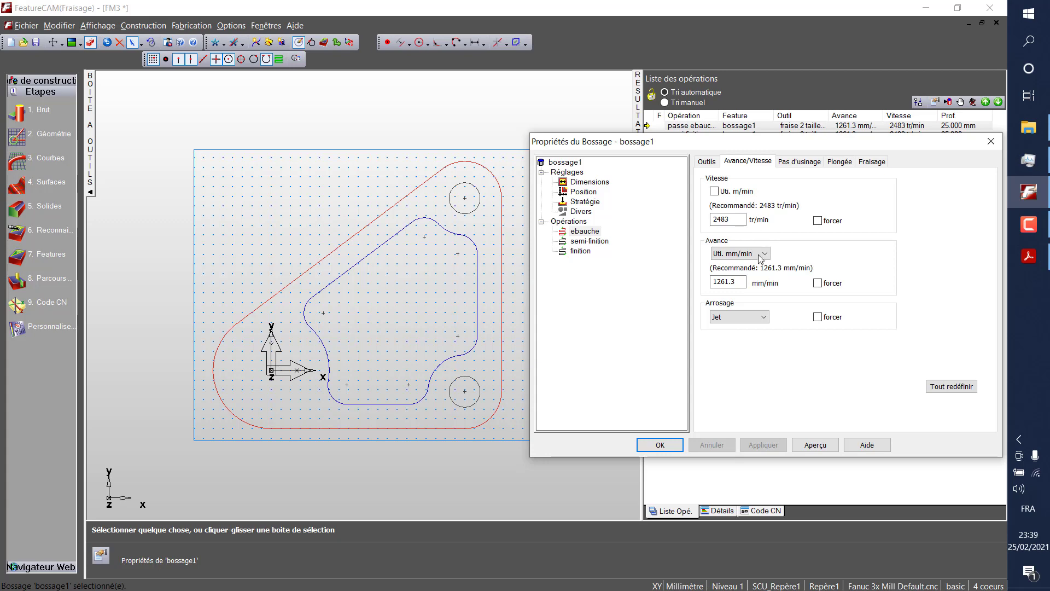
{"action": "left_click", "coordinate": [807, 161]}
{"action": "left_click", "coordinate": [705, 161]}
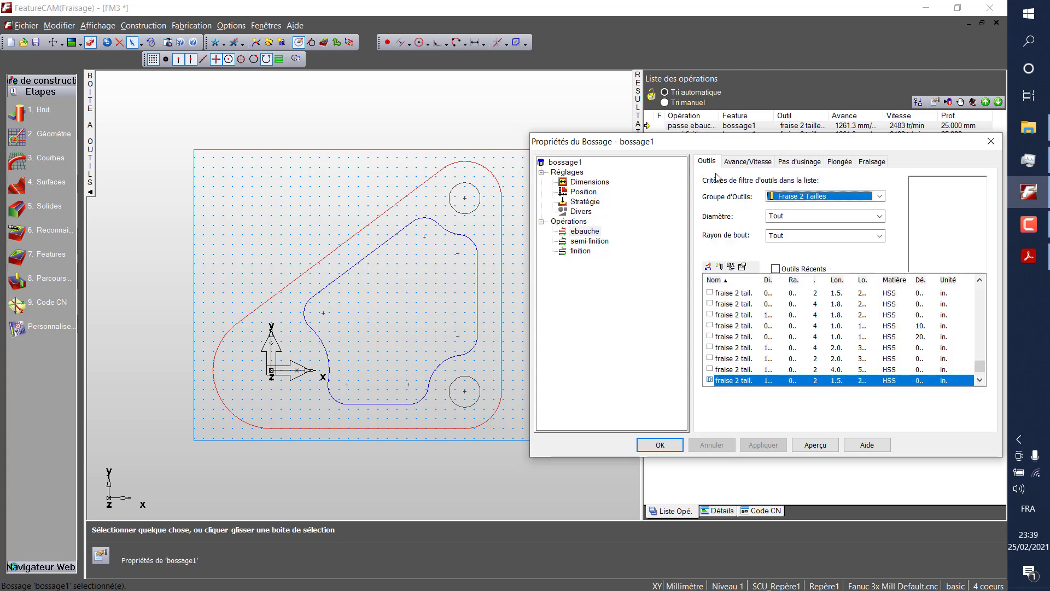
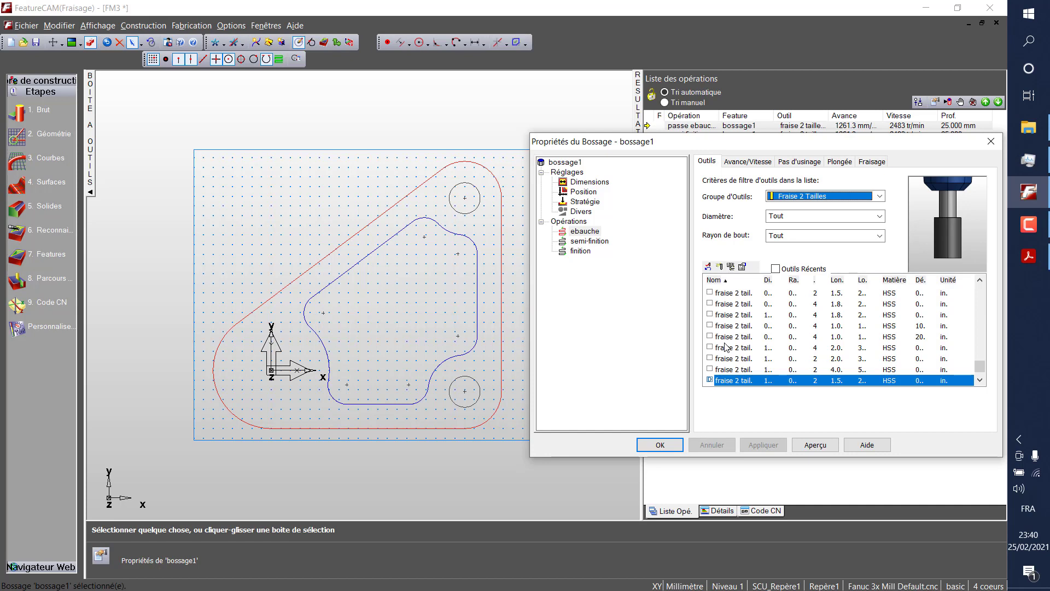
{"action": "left_click", "coordinate": [669, 445]}
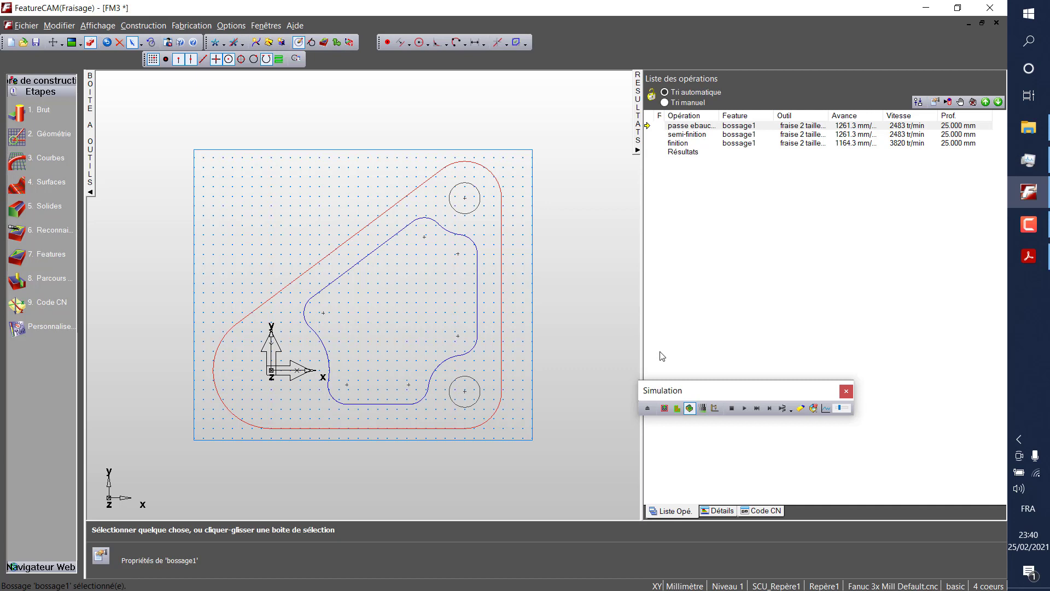
Save the document to the desktop (Bureau) as "TUtoriel fraisage".
{"action": "key", "text": "ctrl+s"}
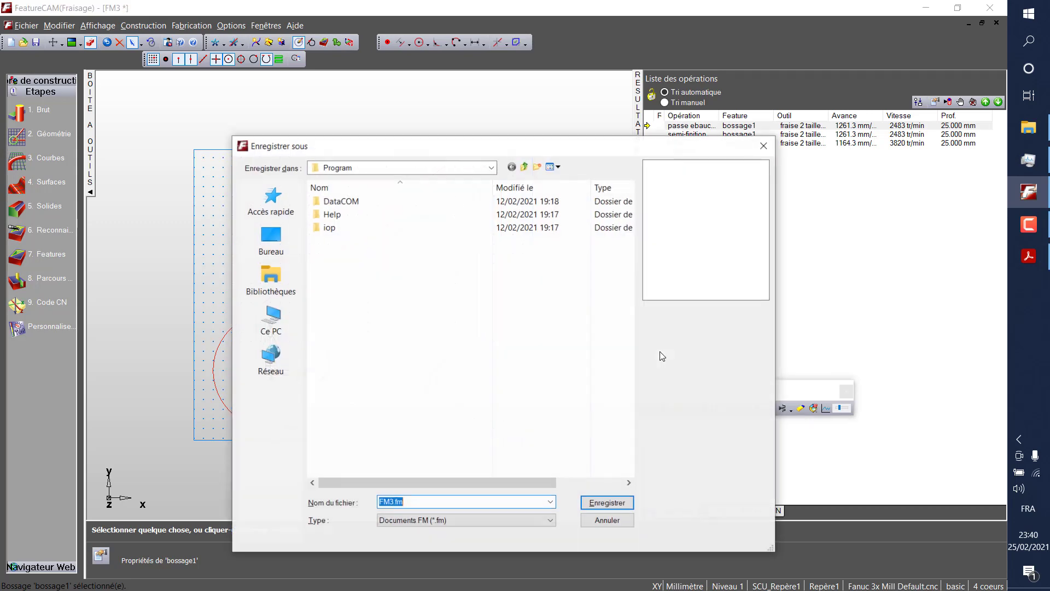
{"action": "left_click", "coordinate": [260, 236]}
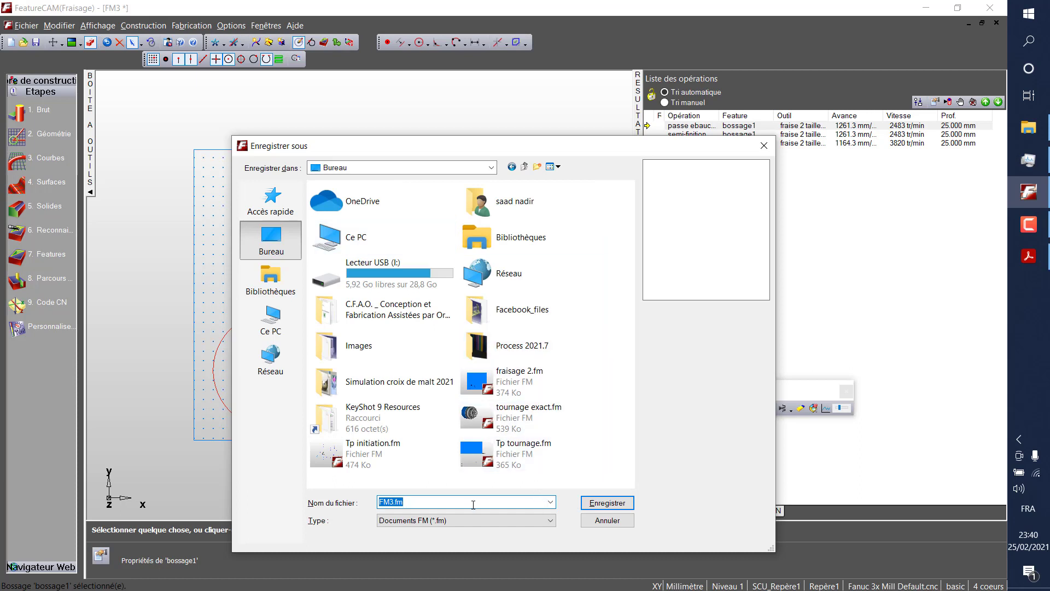
{"action": "type", "text": "TUtoriel fraisage"}
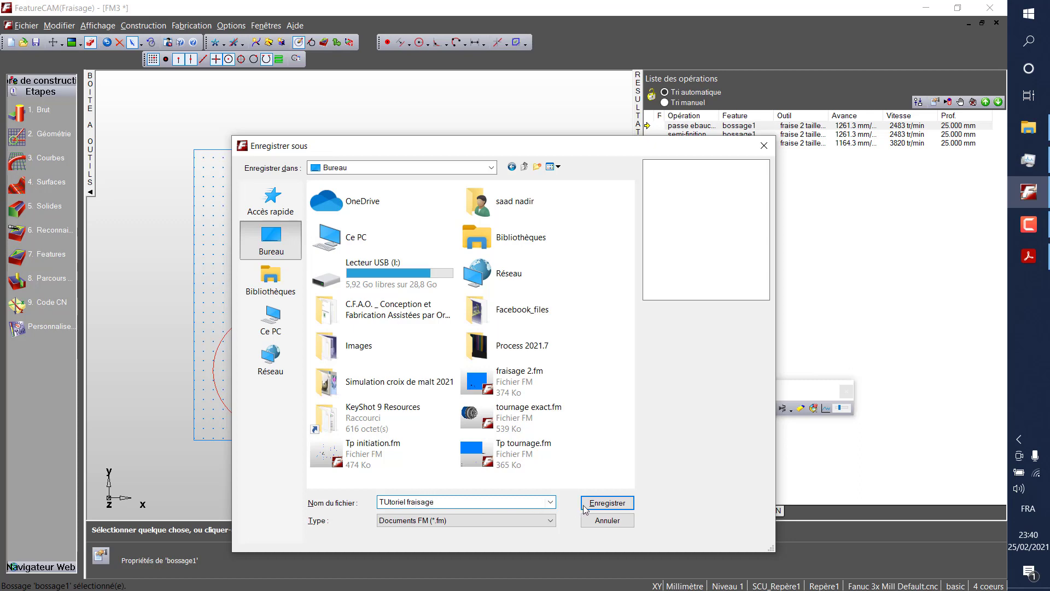
{"action": "left_click", "coordinate": [606, 504]}
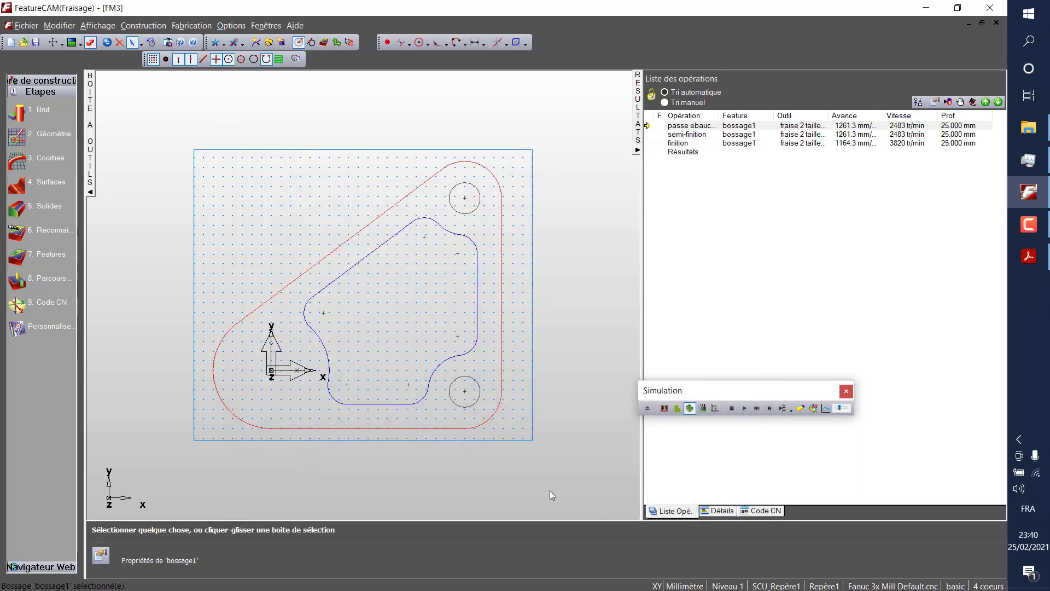
{"action": "left_click", "coordinate": [563, 350]}
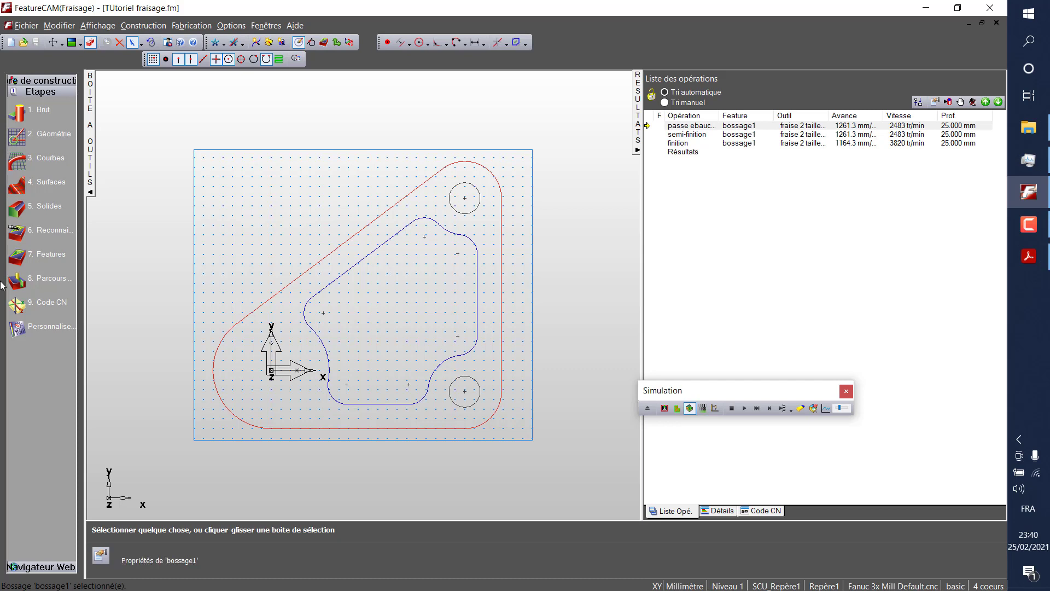
Start a new pocket (Poche) feature from a curve and pick the inner contour curve "pche" as its profile.
{"action": "left_click", "coordinate": [17, 257]}
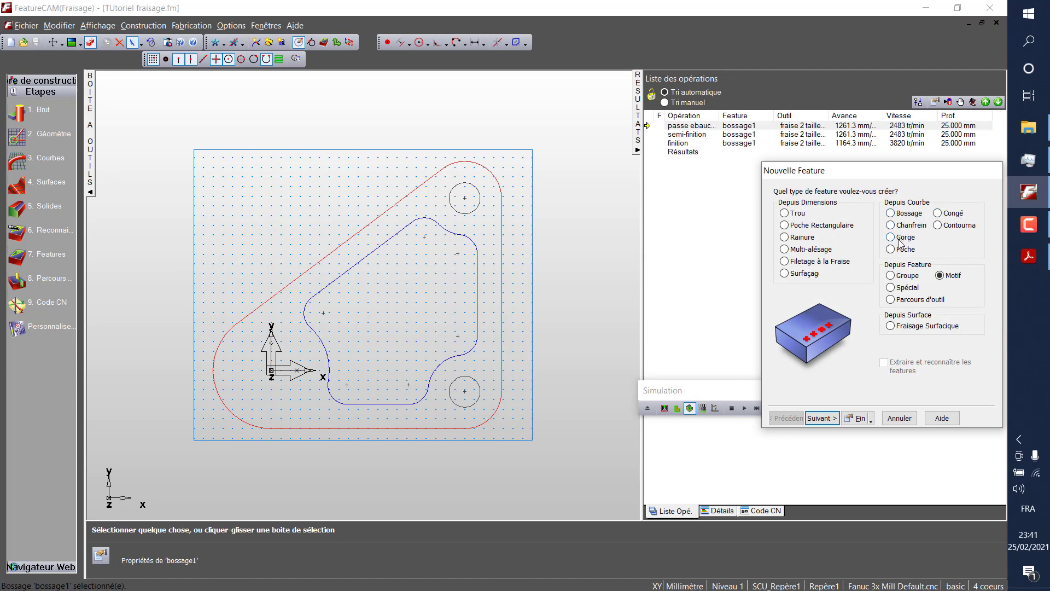
{"action": "left_click", "coordinate": [900, 248]}
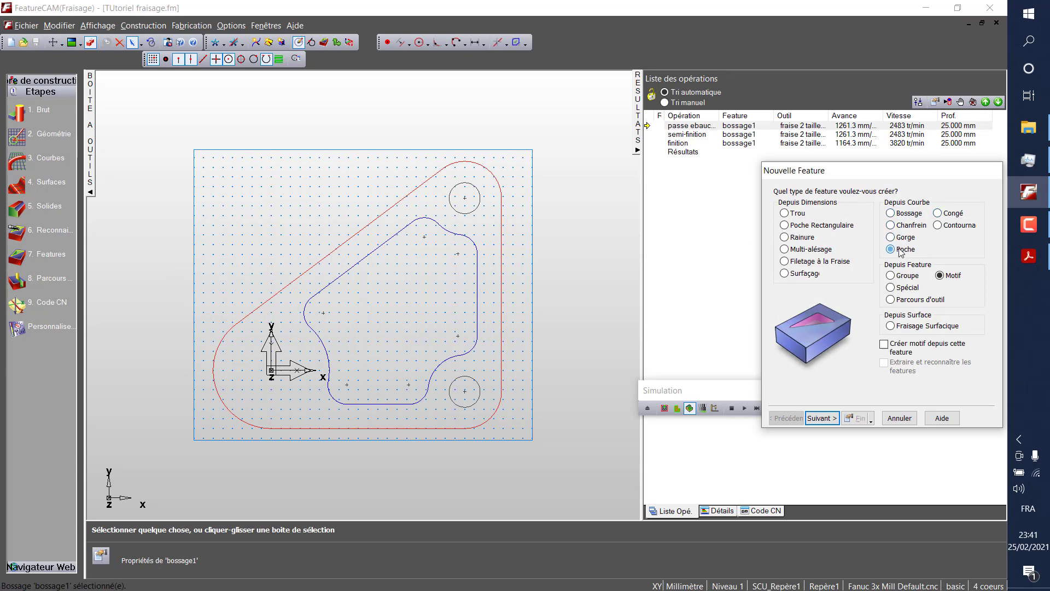
{"action": "left_click", "coordinate": [826, 420]}
{"action": "left_click", "coordinate": [777, 283]}
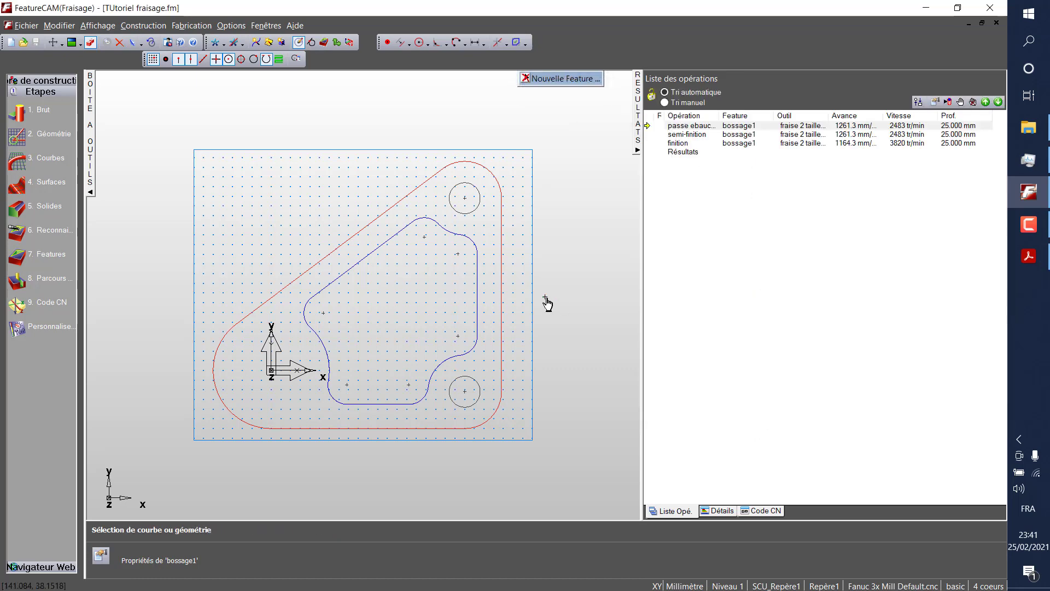
{"action": "left_click", "coordinate": [477, 285]}
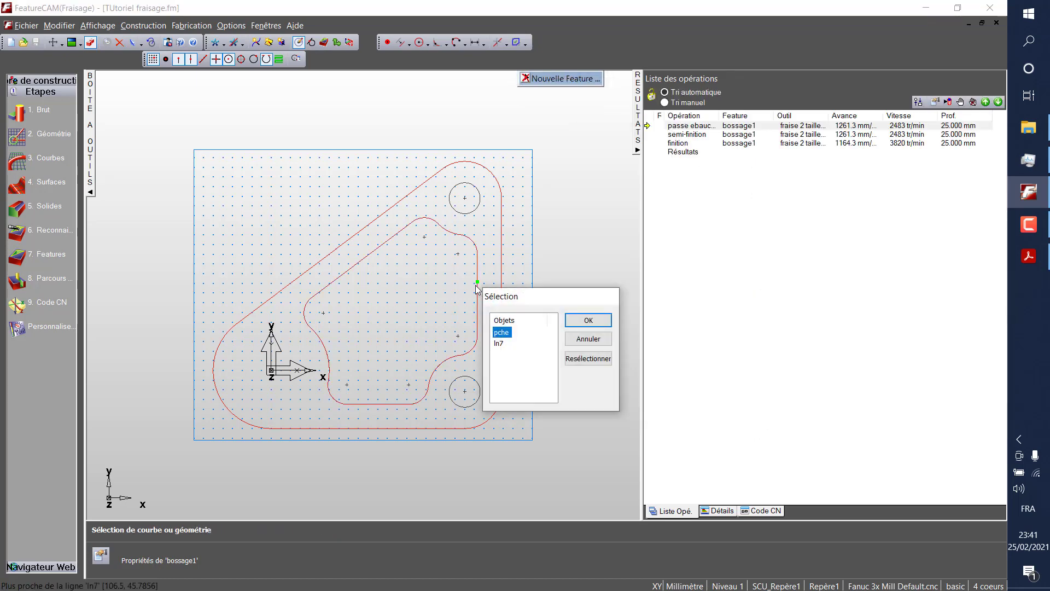
{"action": "left_click", "coordinate": [588, 321]}
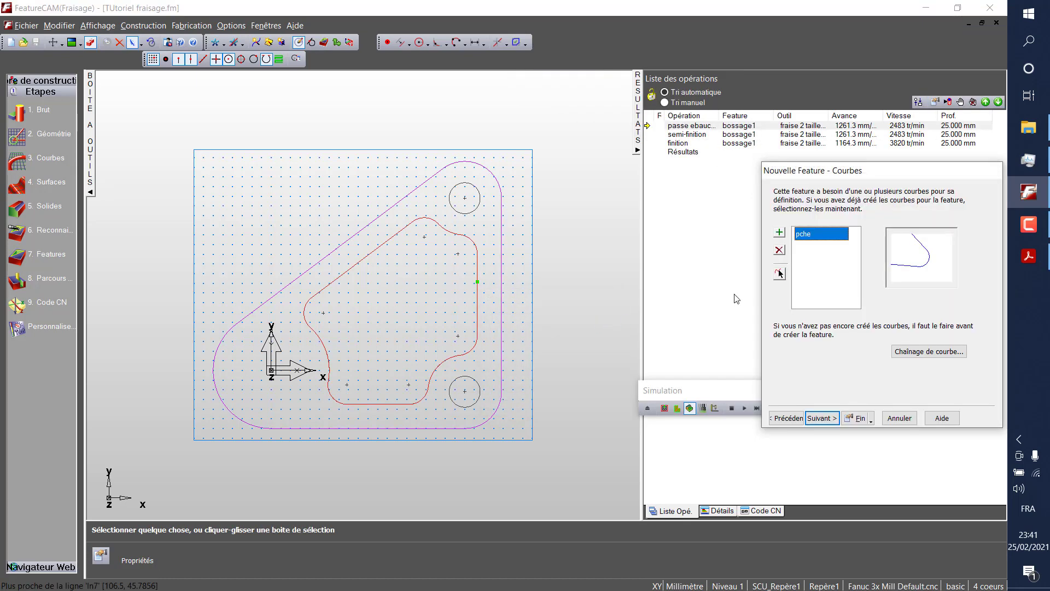
Keep the pocket's Z offset at 0.0 and set its depth to 17 mm.
{"action": "left_click", "coordinate": [822, 418]}
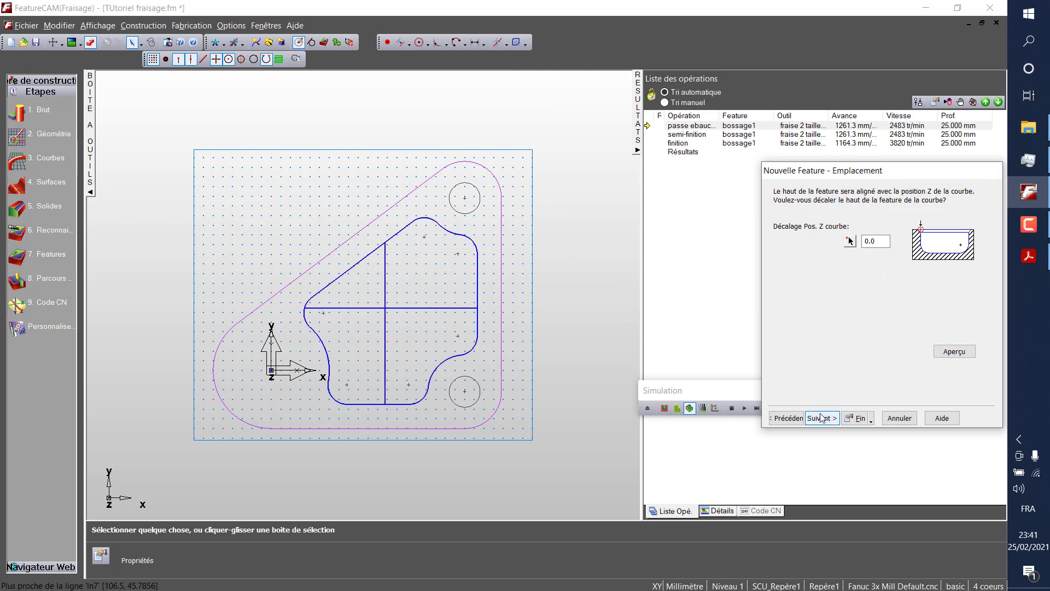
{"action": "left_click", "coordinate": [823, 418]}
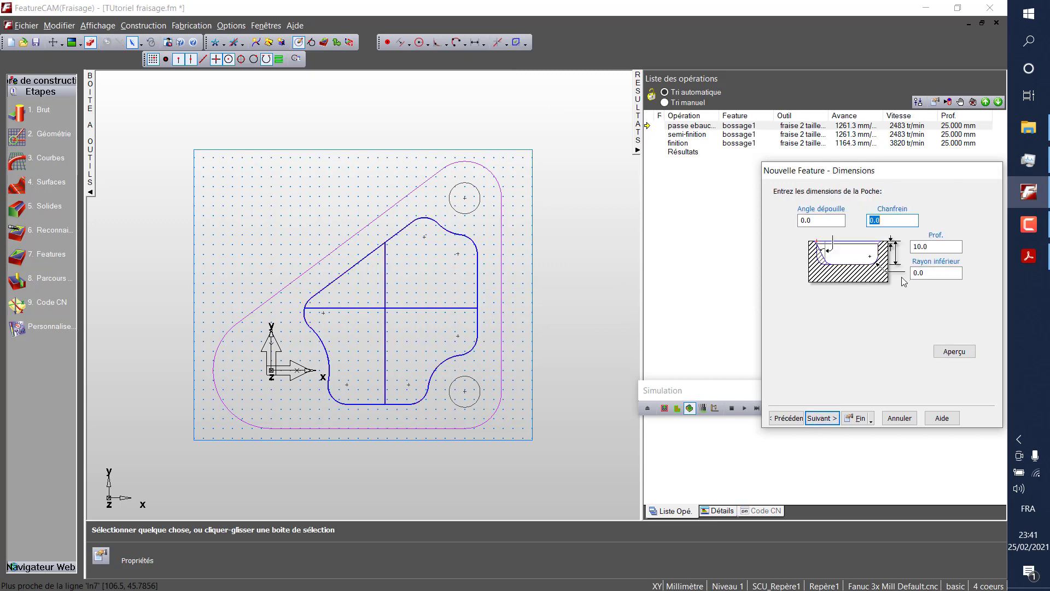
{"action": "left_click", "coordinate": [941, 247]}
{"action": "type", "text": "17"}
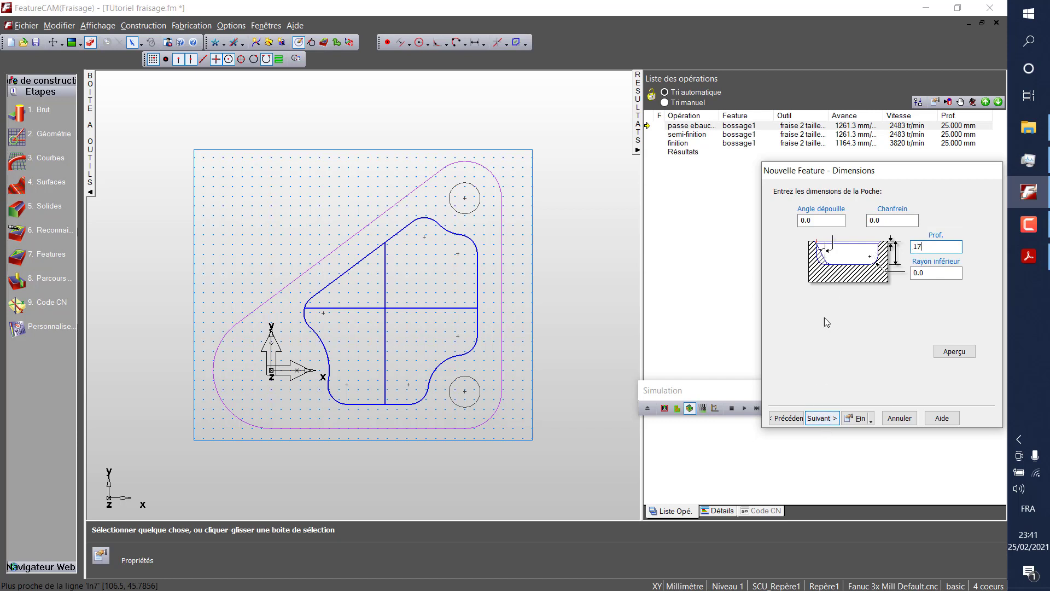
{"action": "left_click", "coordinate": [823, 421]}
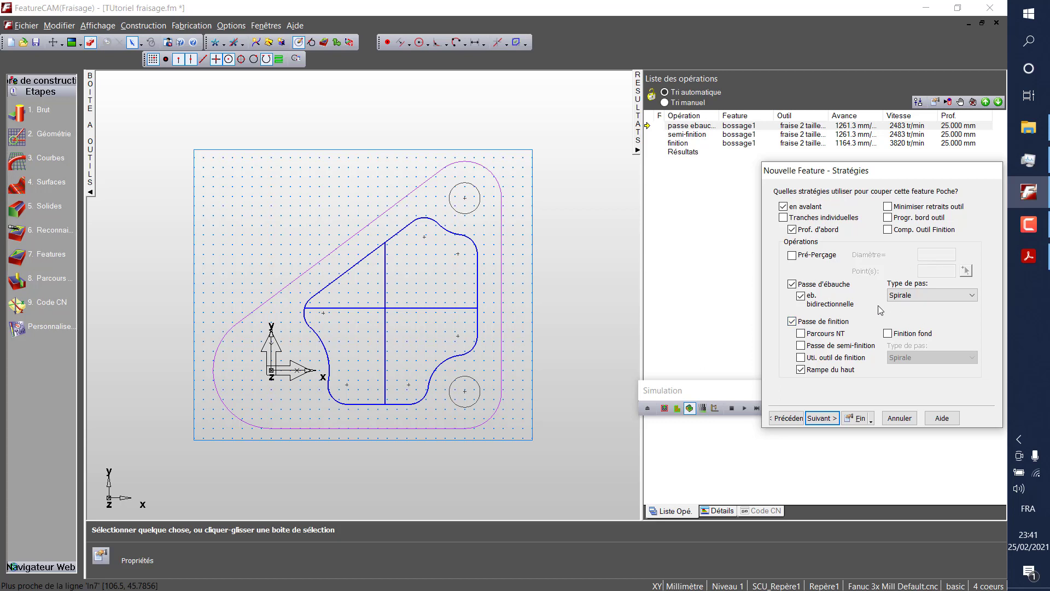
Add bottom finishing (Finition fond) to the pocket strategy, create the feature, and accept its properties.
{"action": "left_click", "coordinate": [888, 333]}
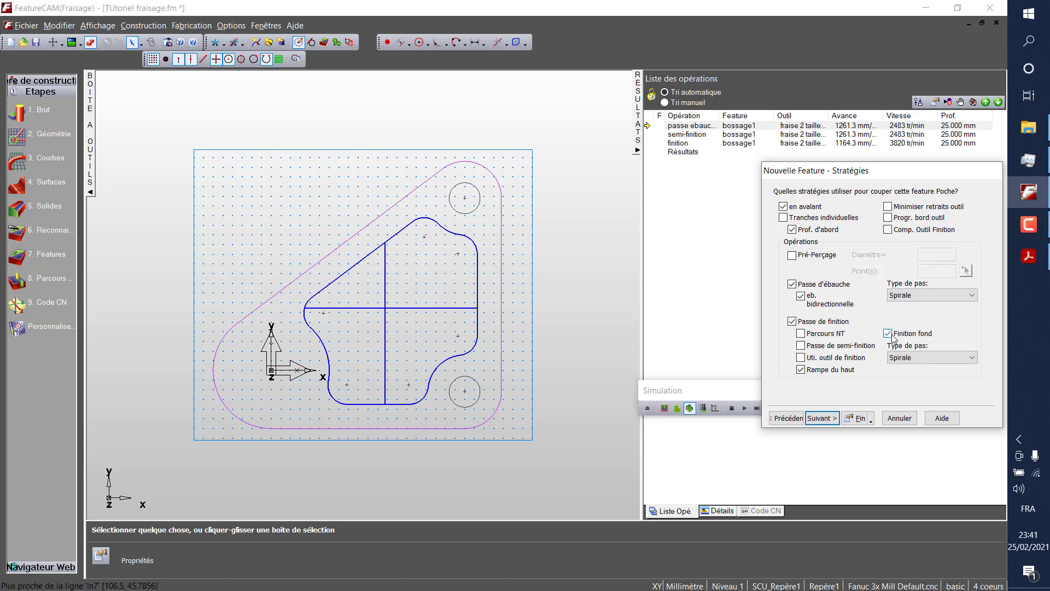
{"action": "left_click", "coordinate": [828, 421]}
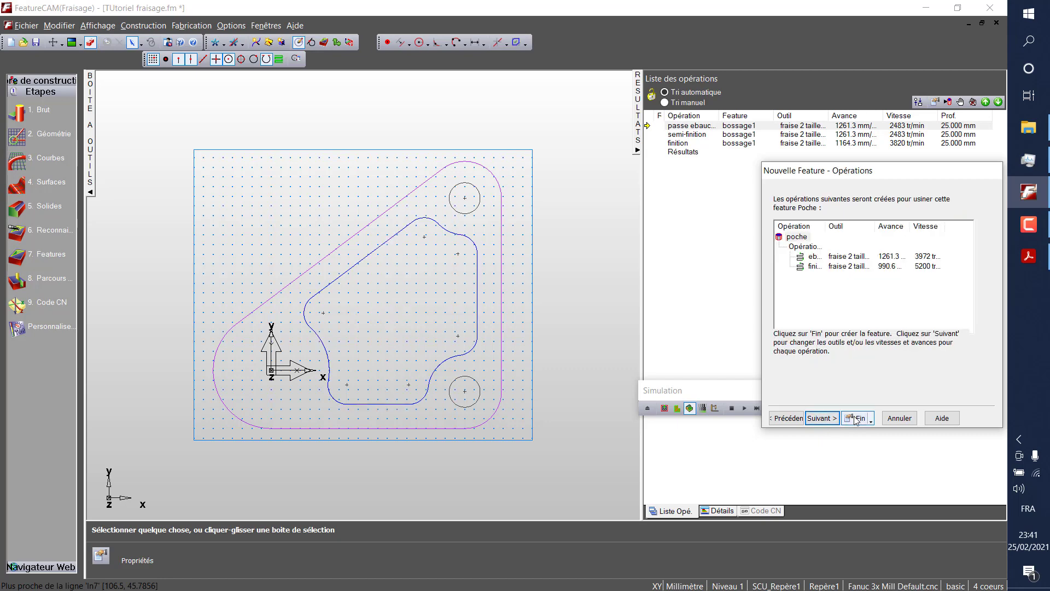
{"action": "left_click", "coordinate": [857, 417]}
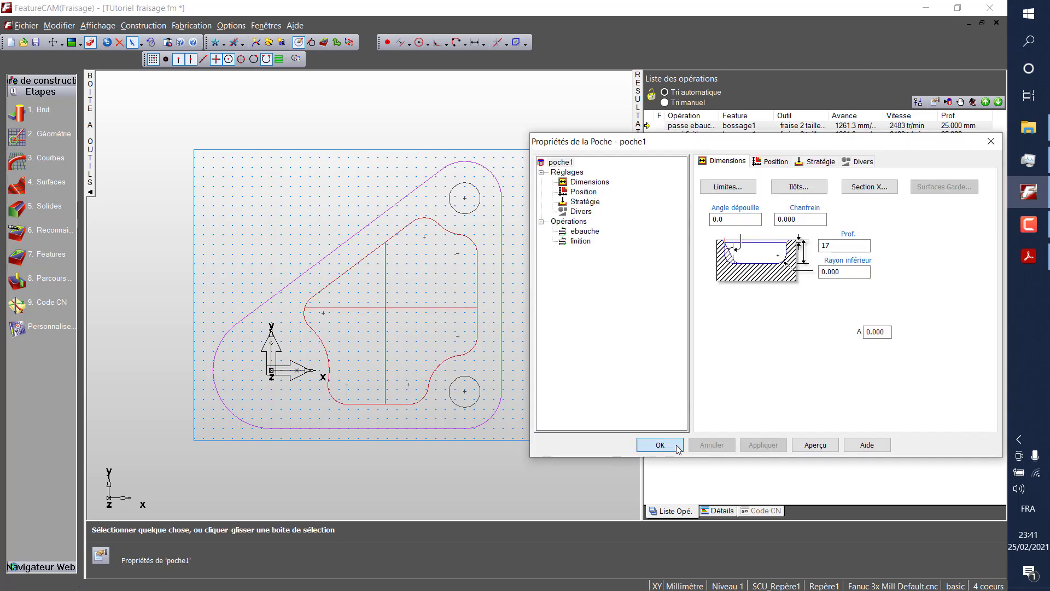
{"action": "left_click", "coordinate": [659, 445]}
Run the 3D simulation of the boss and pocket machining, and stop it to return to the drawing.
{"action": "left_click", "coordinate": [745, 408]}
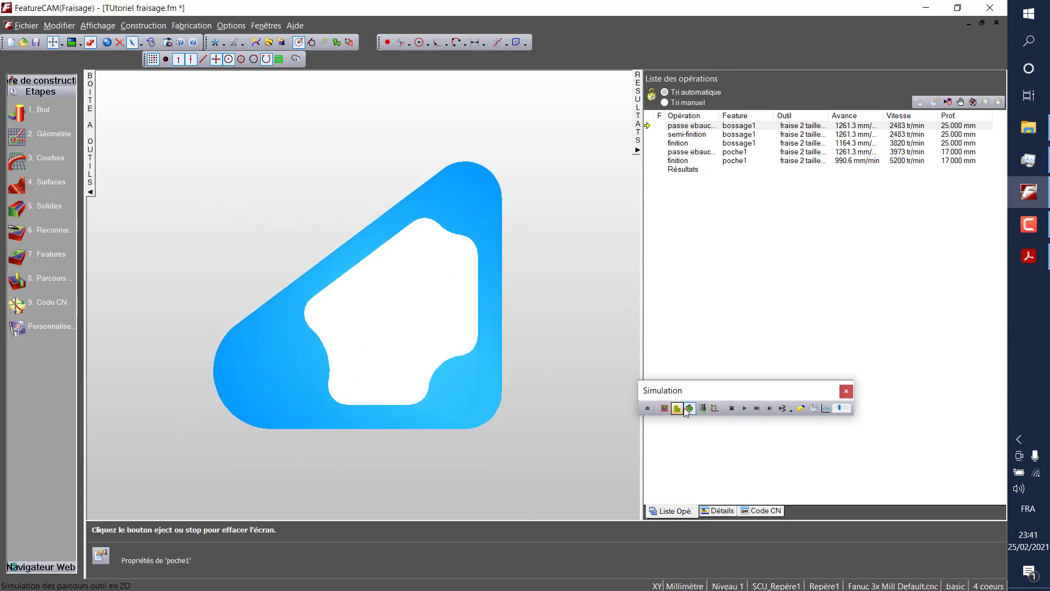
{"action": "left_click", "coordinate": [732, 408]}
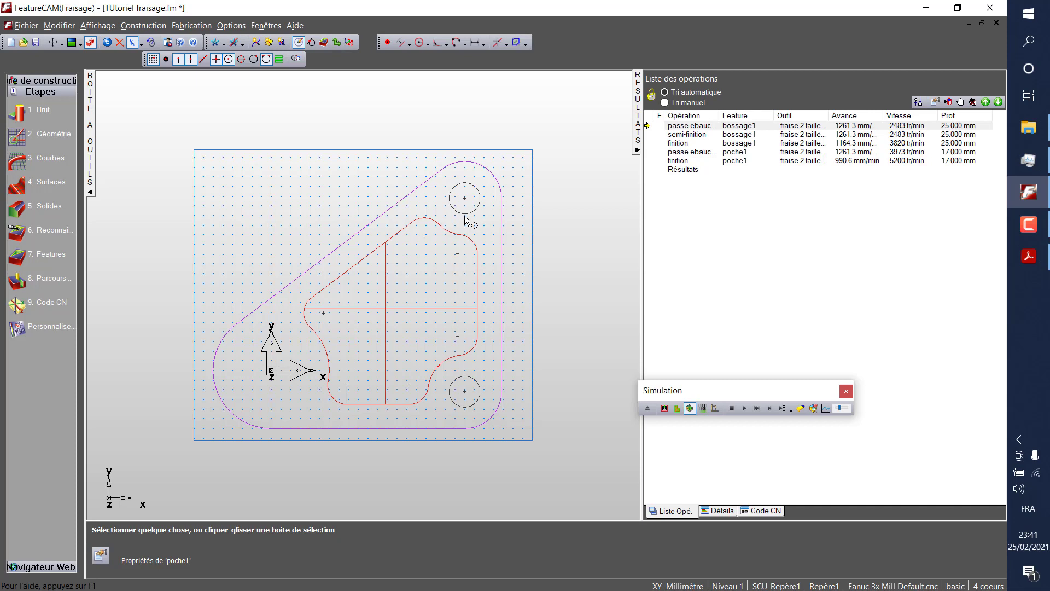
Select both circles of radius 8 using circle selection by radius with the 0.001 tolerance.
{"action": "left_click", "coordinate": [467, 186]}
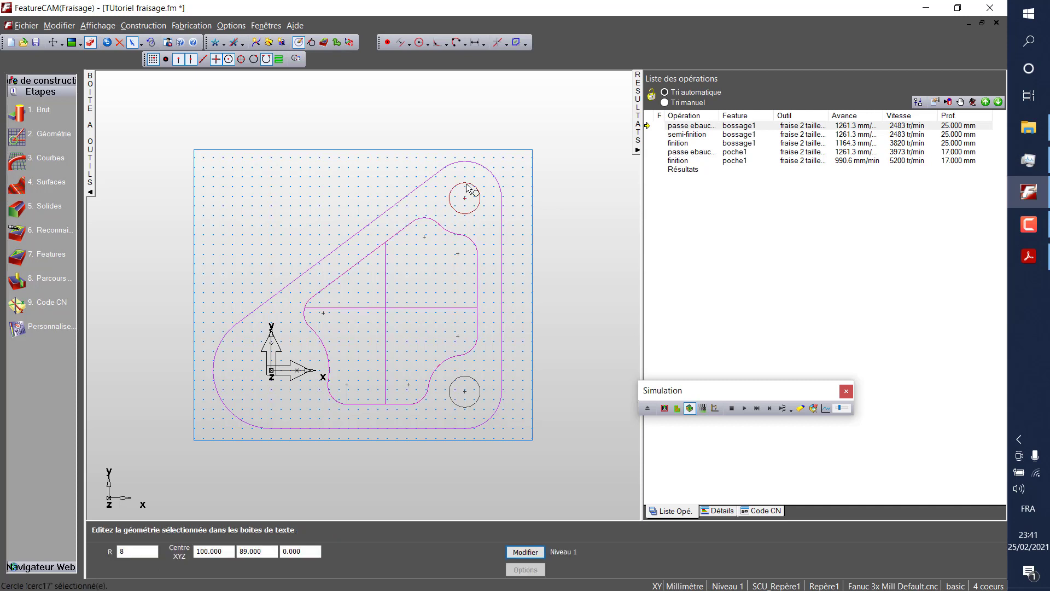
{"action": "left_click", "coordinate": [68, 27]}
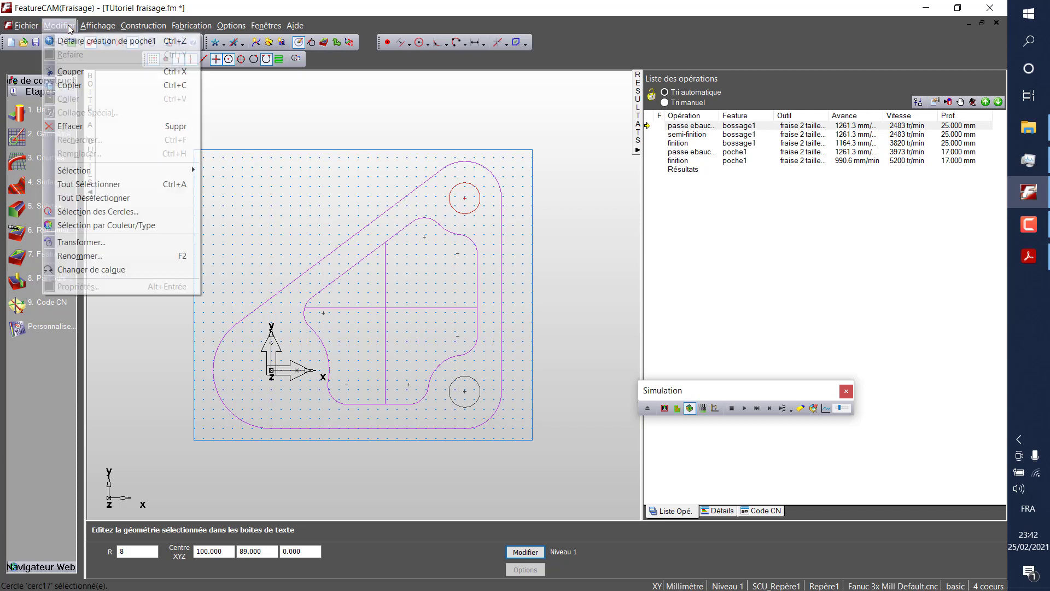
{"action": "left_click", "coordinate": [101, 211]}
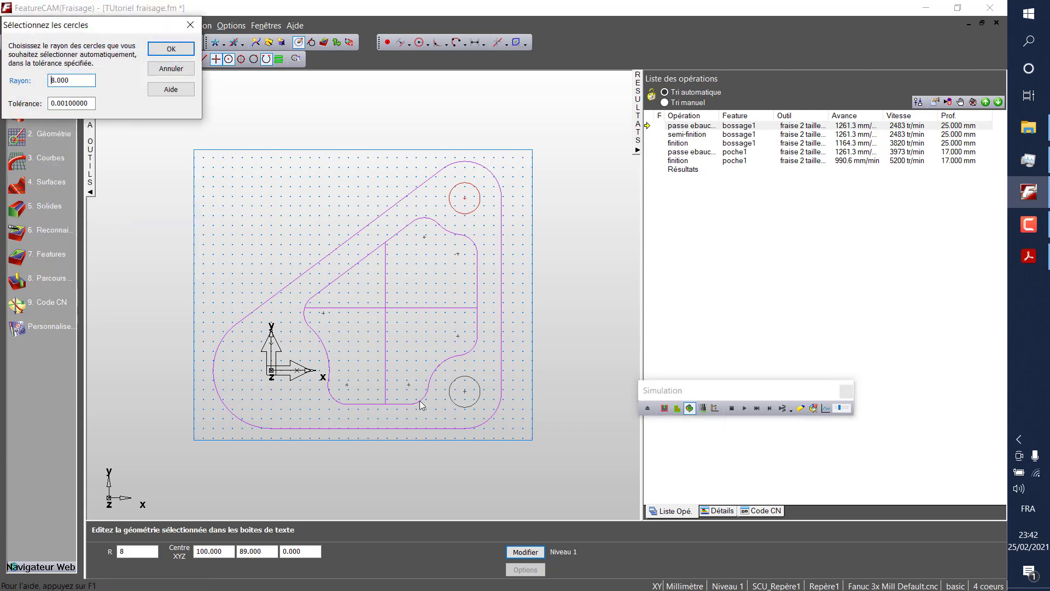
{"action": "left_click", "coordinate": [481, 390]}
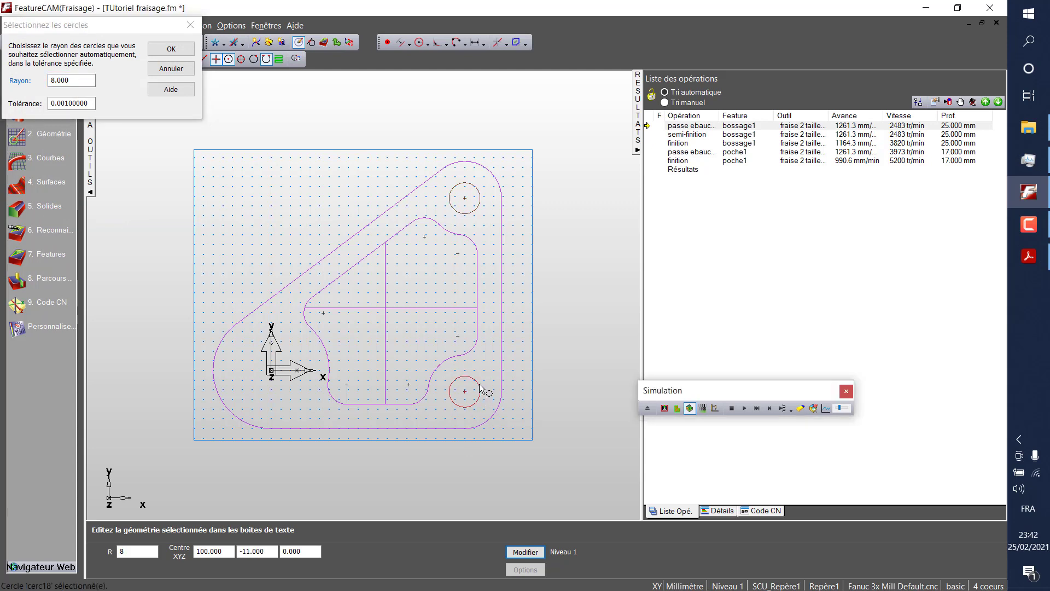
{"action": "left_click", "coordinate": [171, 49]}
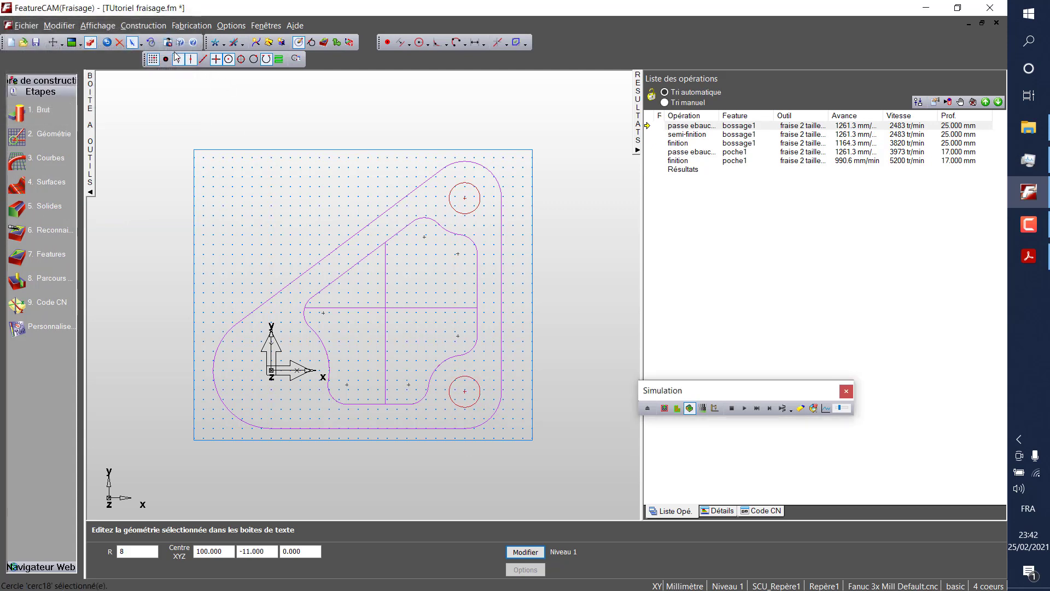
Start a hole (Trou Lisse) feature 16 mm in diameter and 25 mm deep, patterned on the two circle centres in the XY plane.
{"action": "left_click", "coordinate": [23, 263]}
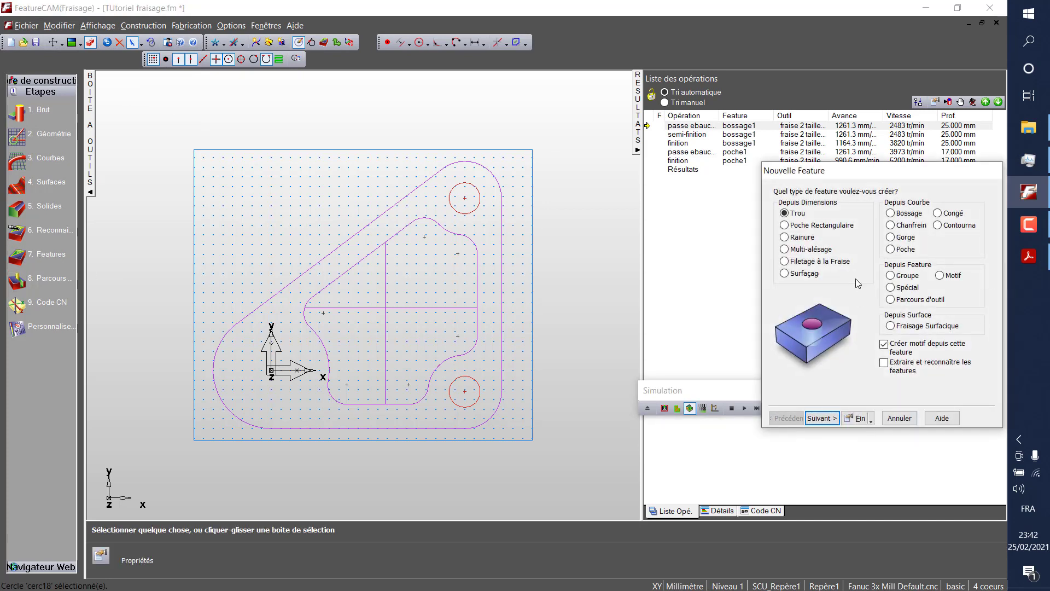
{"action": "left_click", "coordinate": [831, 422]}
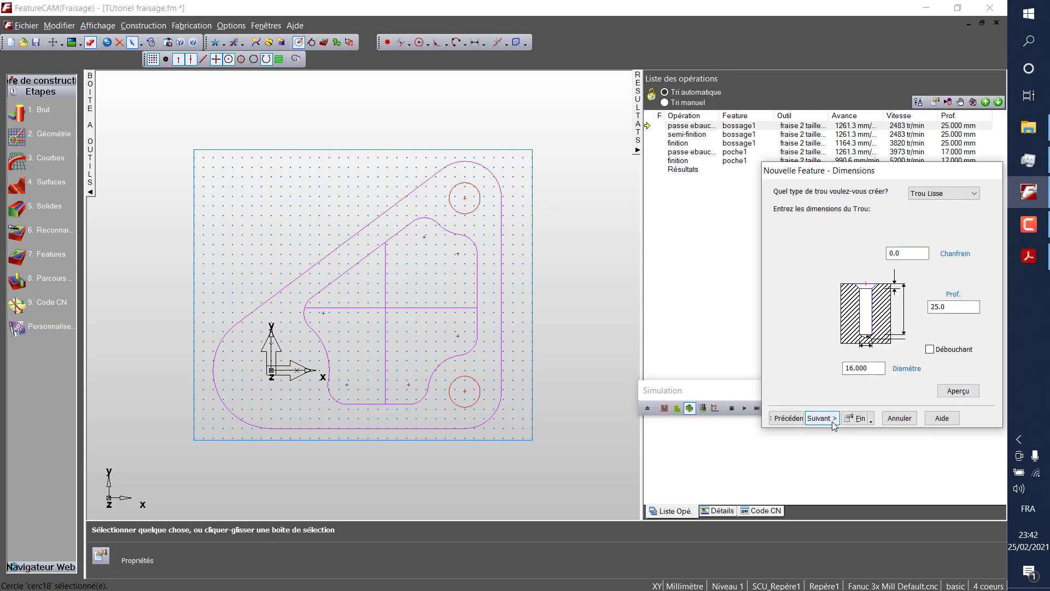
{"action": "left_click", "coordinate": [822, 418]}
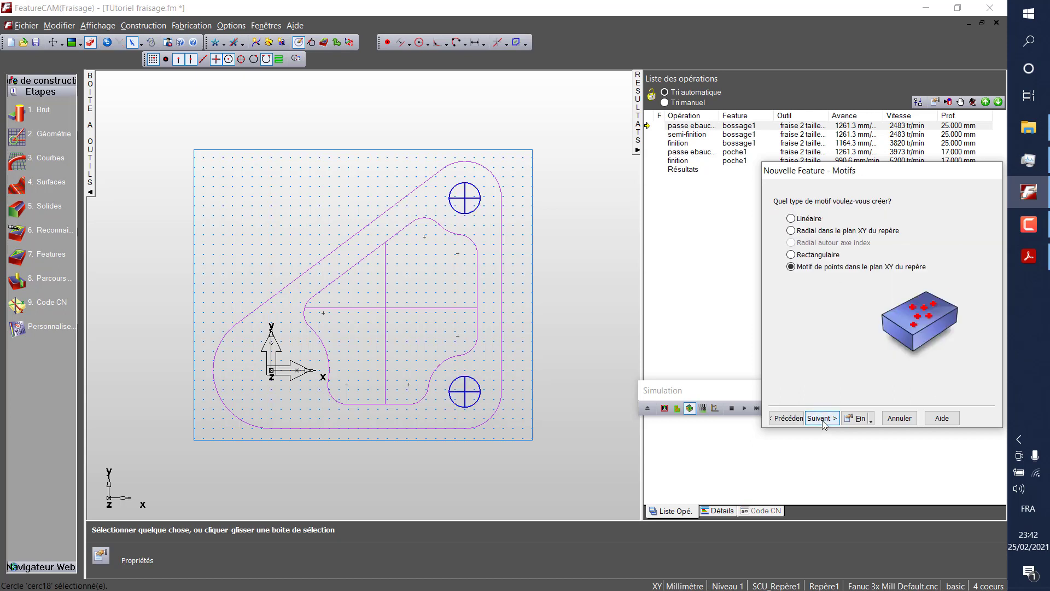
{"action": "left_click", "coordinate": [822, 418]}
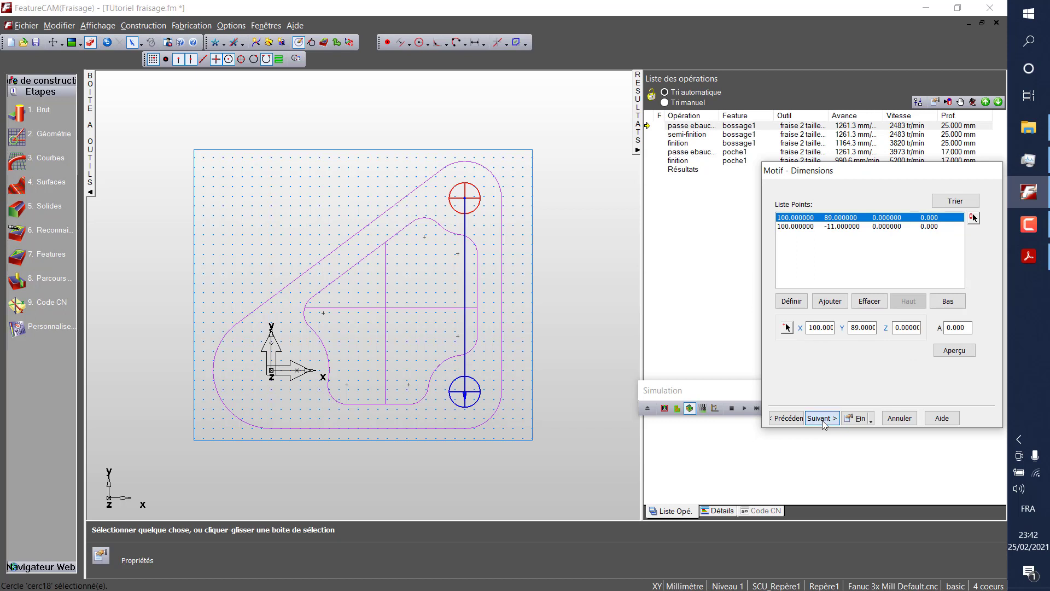
{"action": "left_click", "coordinate": [822, 418]}
{"action": "left_click", "coordinate": [822, 418]}
Go back through the hole's strategy and pattern settings to check its diameter, and return to the list of operations.
{"action": "left_click", "coordinate": [784, 419]}
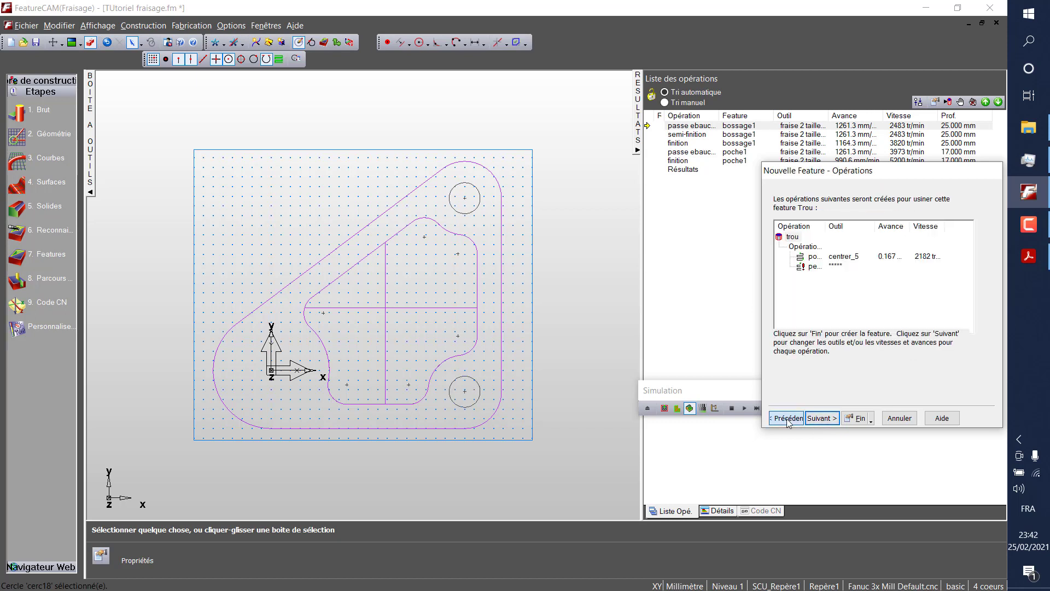
{"action": "left_click", "coordinate": [786, 418]}
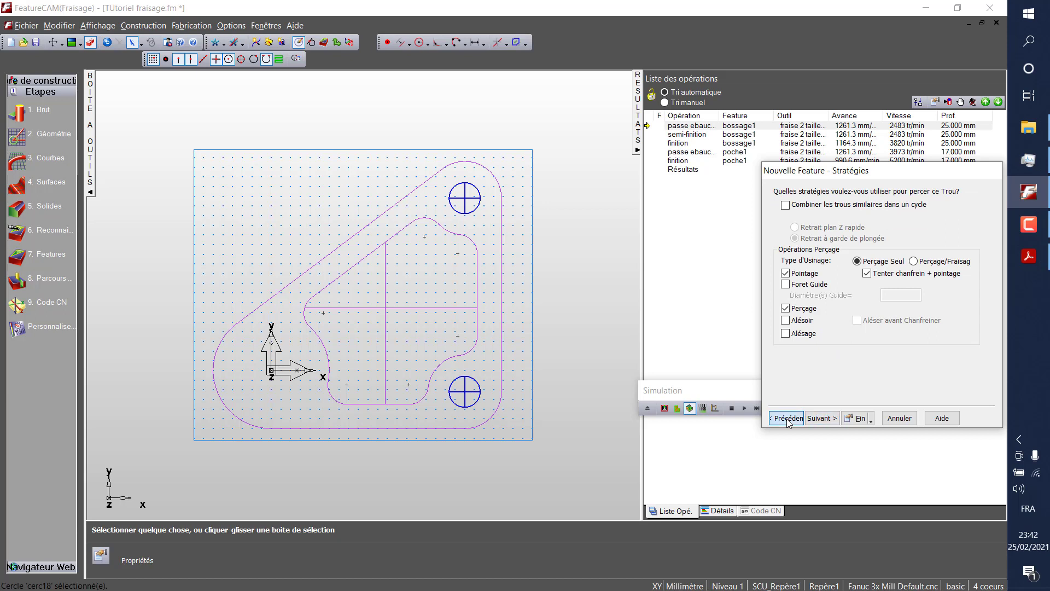
{"action": "left_click", "coordinate": [787, 418]}
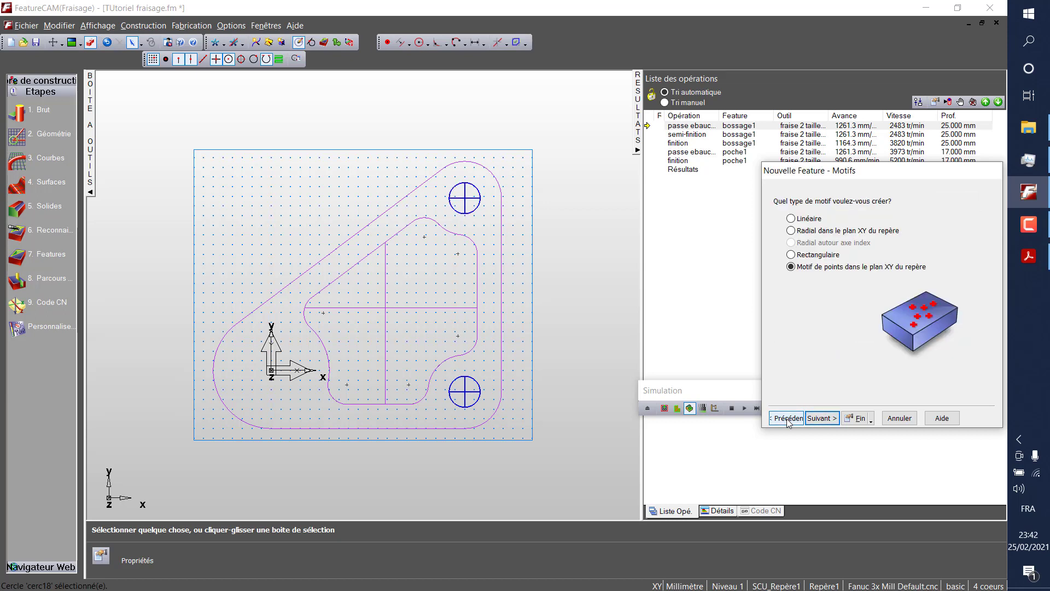
{"action": "left_click", "coordinate": [786, 418]}
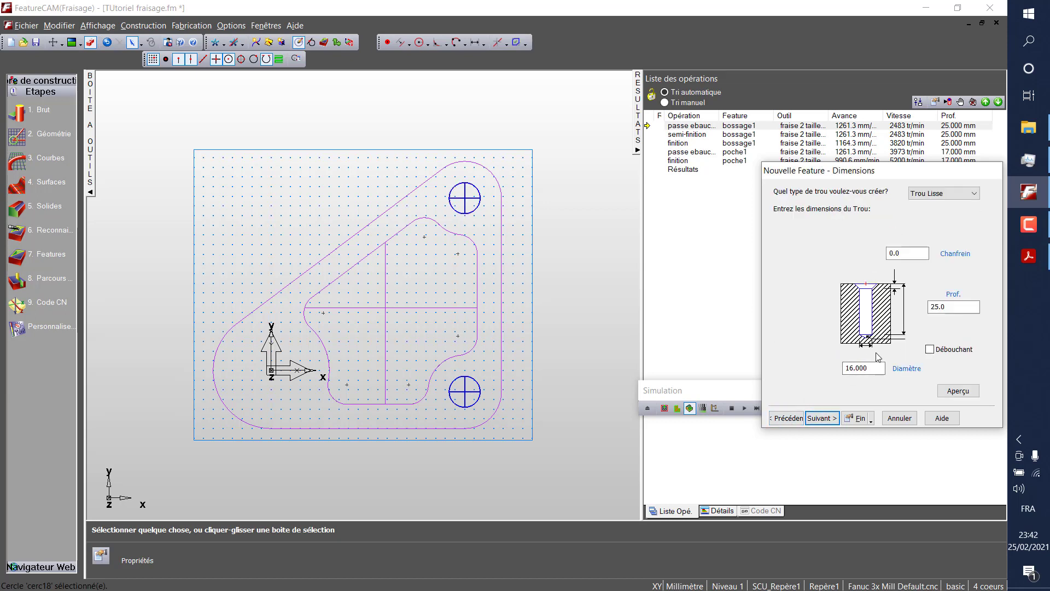
{"action": "left_click_drag", "start_coordinate": [882, 368], "coordinate": [837, 363]}
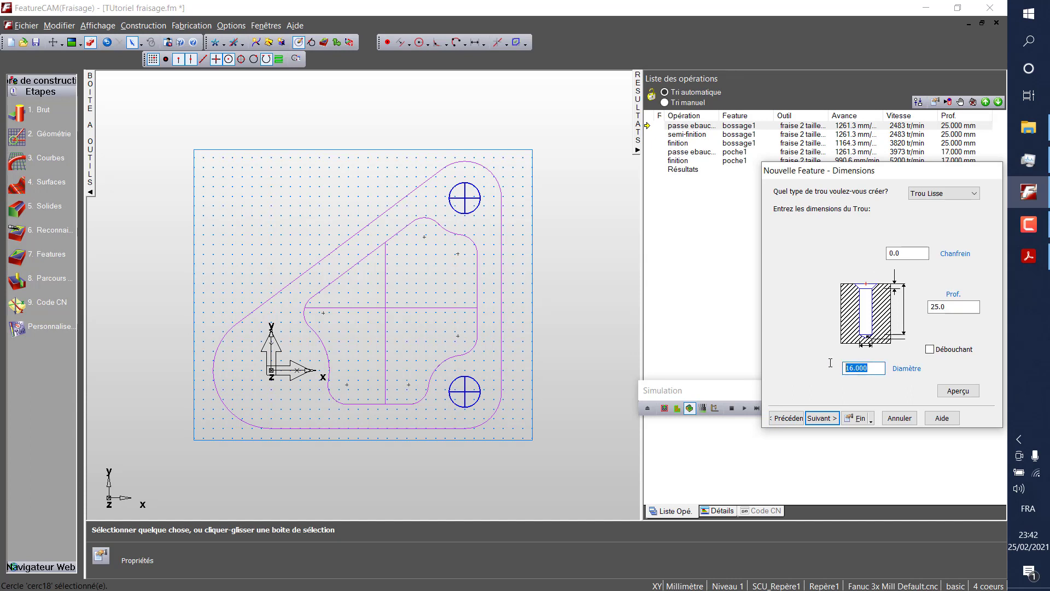
{"action": "left_click", "coordinate": [822, 418]}
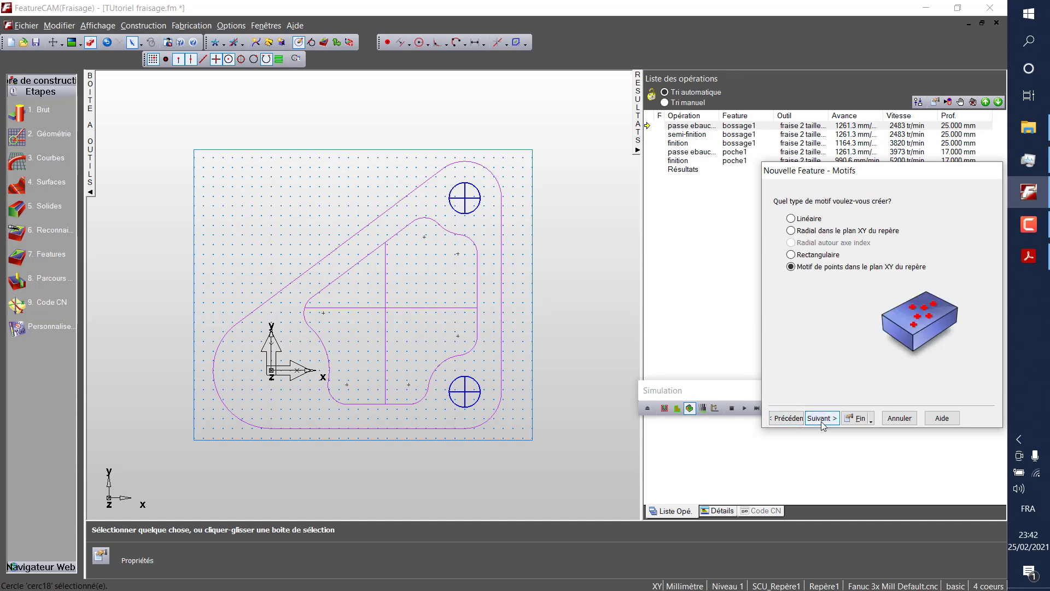
{"action": "left_click", "coordinate": [822, 420]}
{"action": "left_click", "coordinate": [822, 420]}
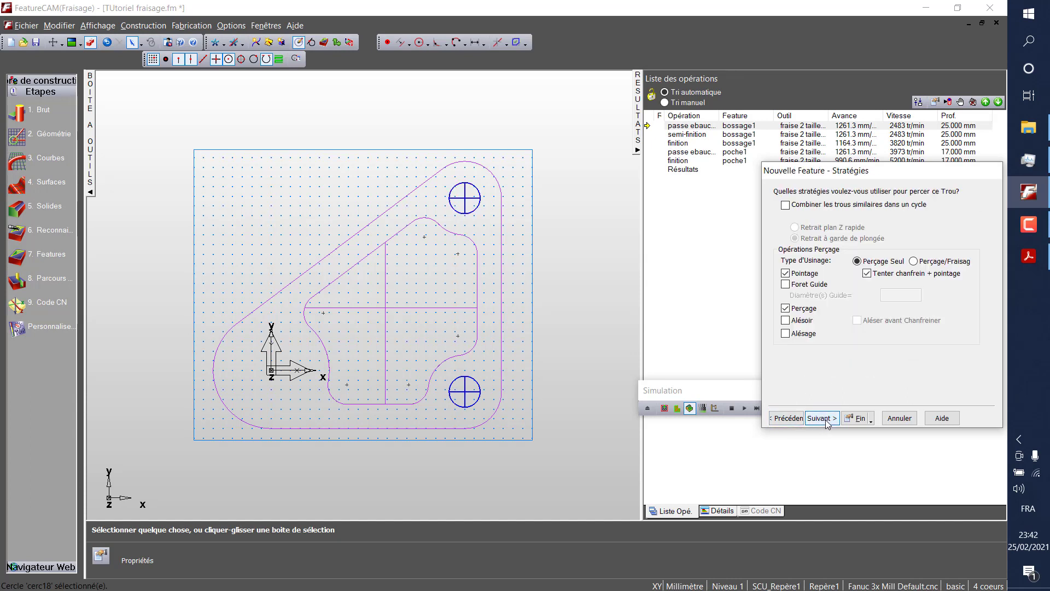
{"action": "left_click", "coordinate": [822, 419]}
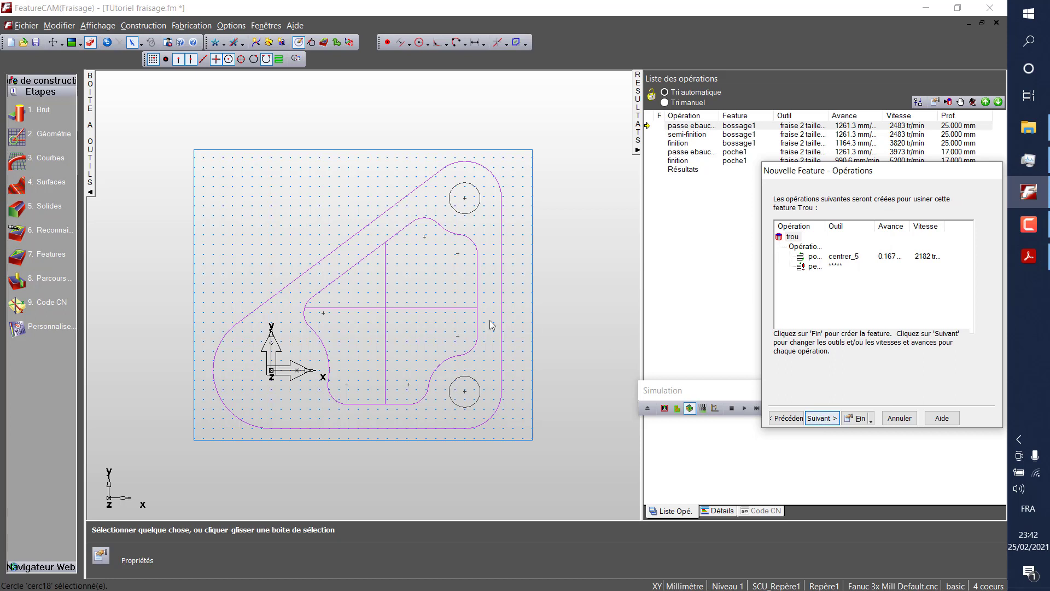
Keep the default centre drill for spotting and filter the drilling operation's tools to the Foret Hélicoïdal group.
{"action": "left_click", "coordinate": [816, 420]}
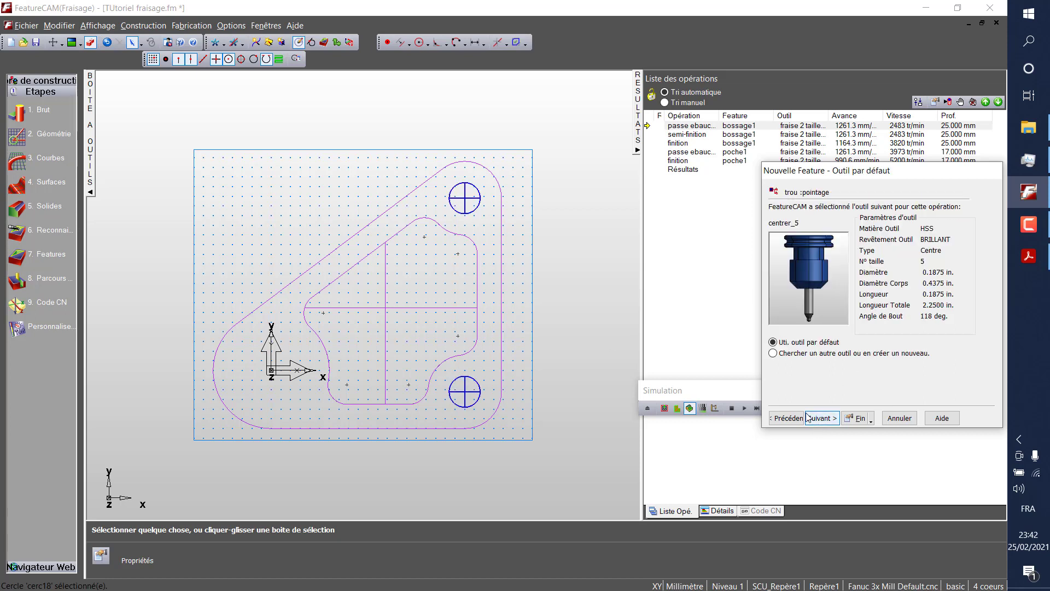
{"action": "left_click", "coordinate": [817, 419]}
{"action": "left_click", "coordinate": [818, 419]}
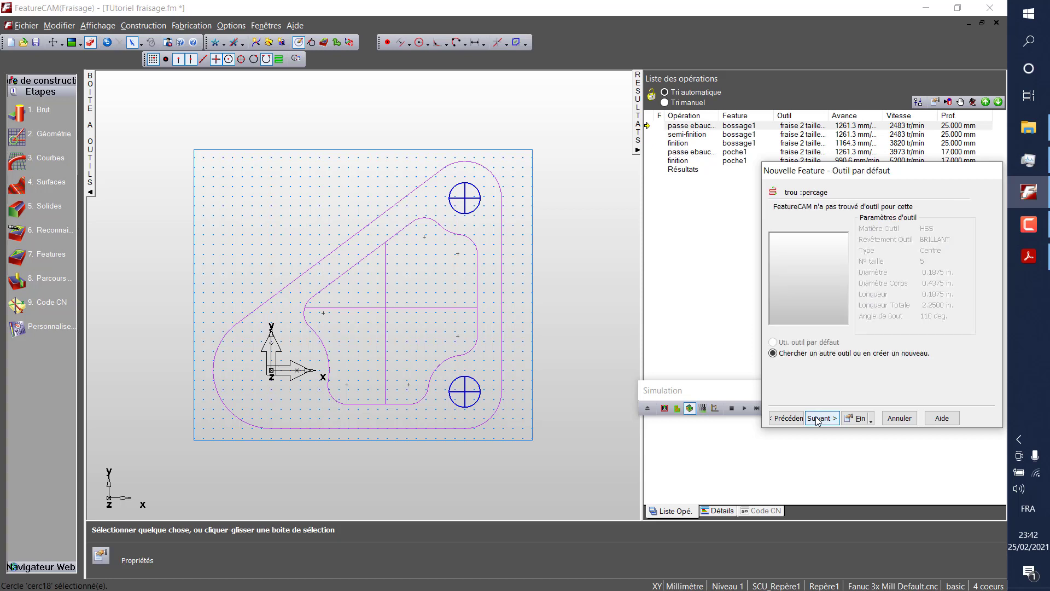
{"action": "left_click", "coordinate": [818, 419]}
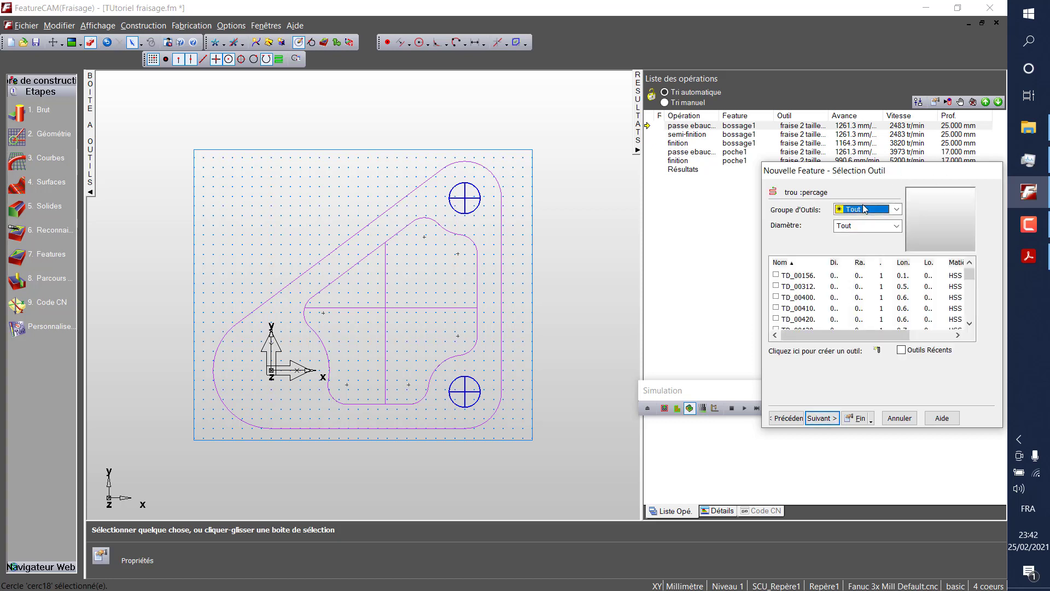
{"action": "left_click", "coordinate": [897, 209]}
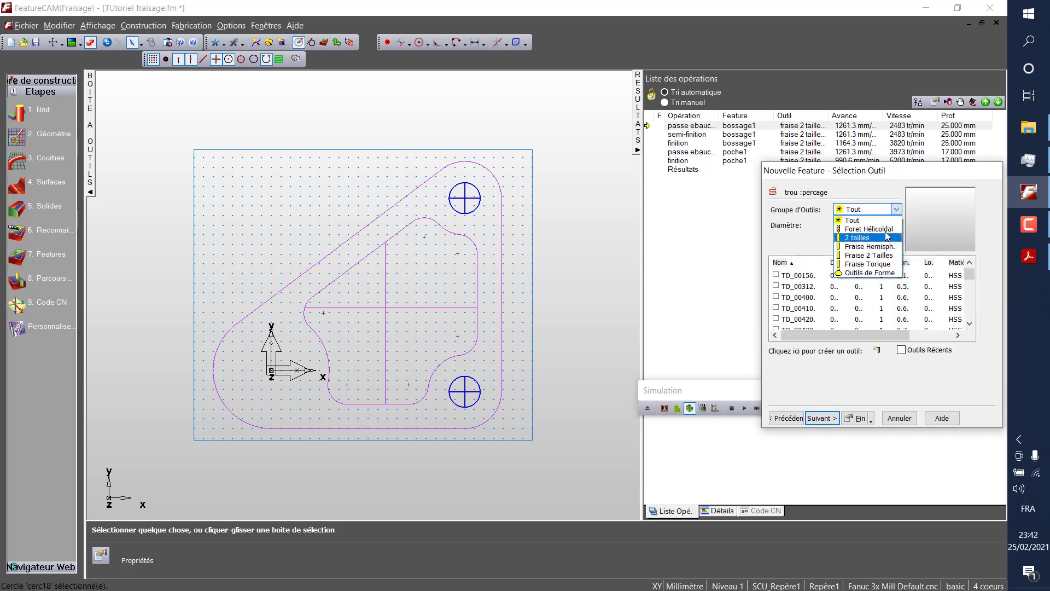
{"action": "left_click", "coordinate": [881, 228]}
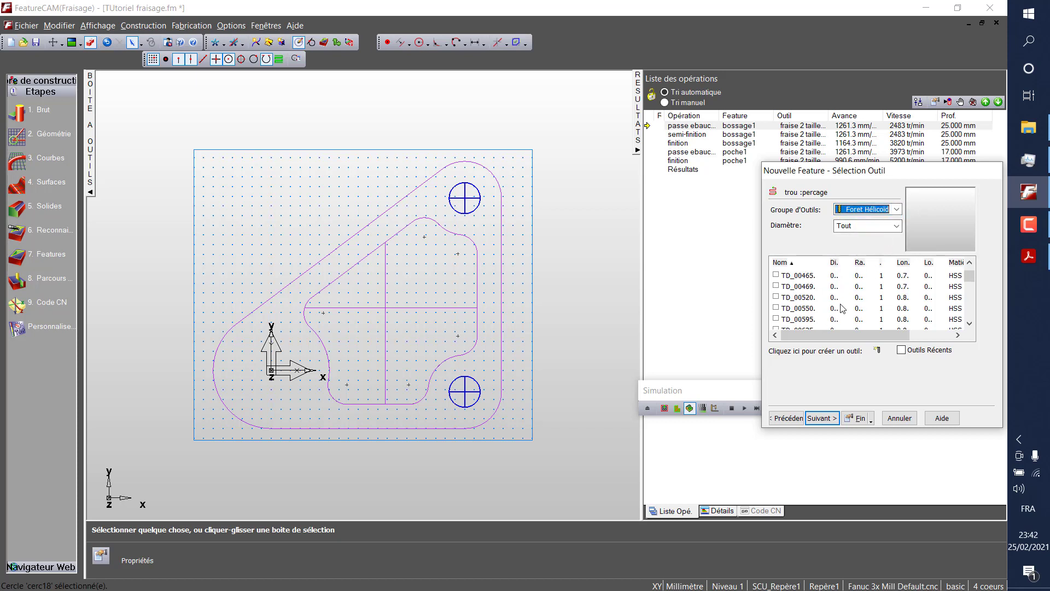
Search the twist drills for one matching the hole diameter, and examine the properties of the drill at the end of the list.
{"action": "scroll", "coordinate": [843, 308], "scroll_direction": "down", "scroll_amount": 10}
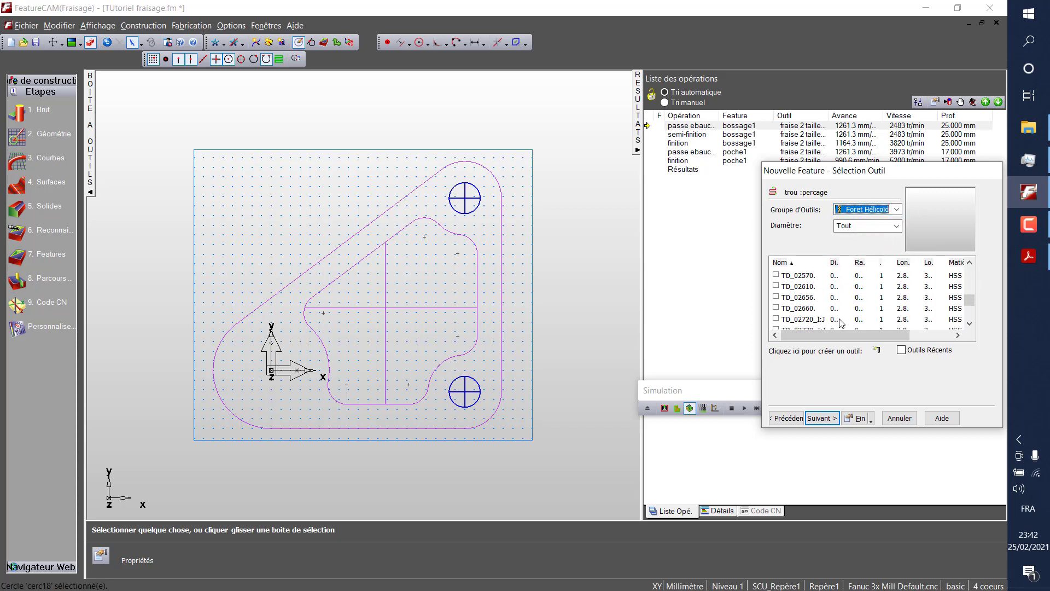
{"action": "scroll", "coordinate": [841, 323], "scroll_direction": "down", "scroll_amount": 5}
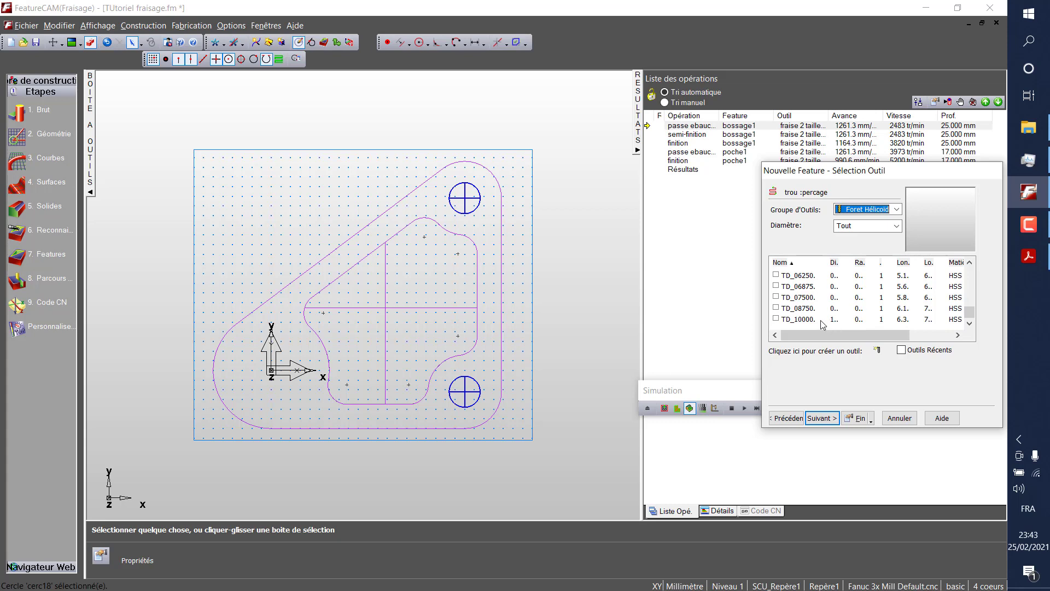
{"action": "left_click_drag", "start_coordinate": [842, 335], "coordinate": [779, 333]}
{"action": "scroll", "coordinate": [855, 325], "scroll_direction": "up", "scroll_amount": 5}
{"action": "scroll", "coordinate": [835, 307], "scroll_direction": "down", "scroll_amount": 2}
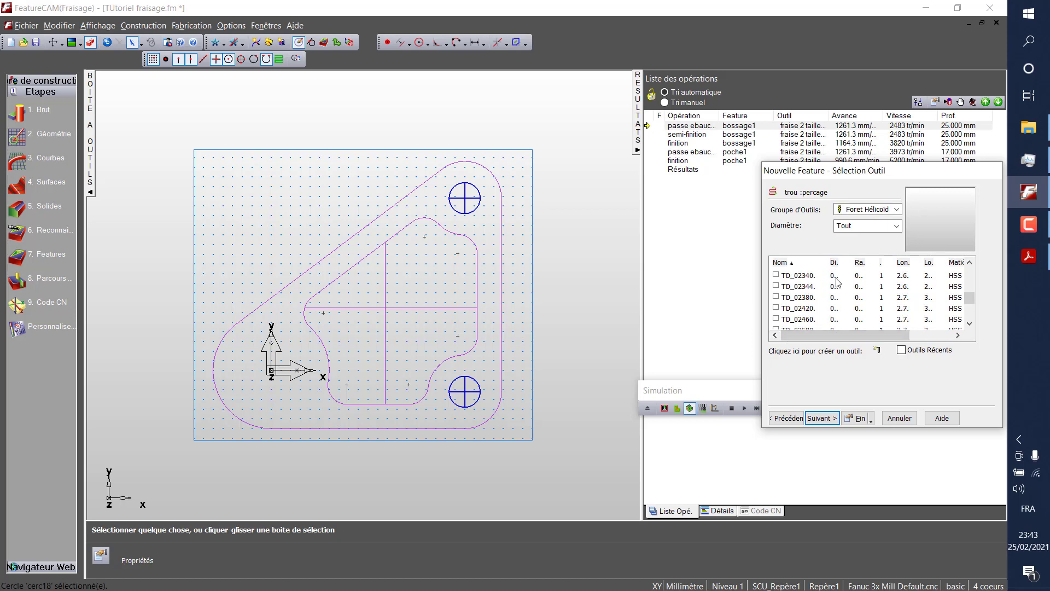
{"action": "left_click", "coordinate": [834, 275]}
{"action": "left_click_drag", "start_coordinate": [828, 262], "coordinate": [814, 264]}
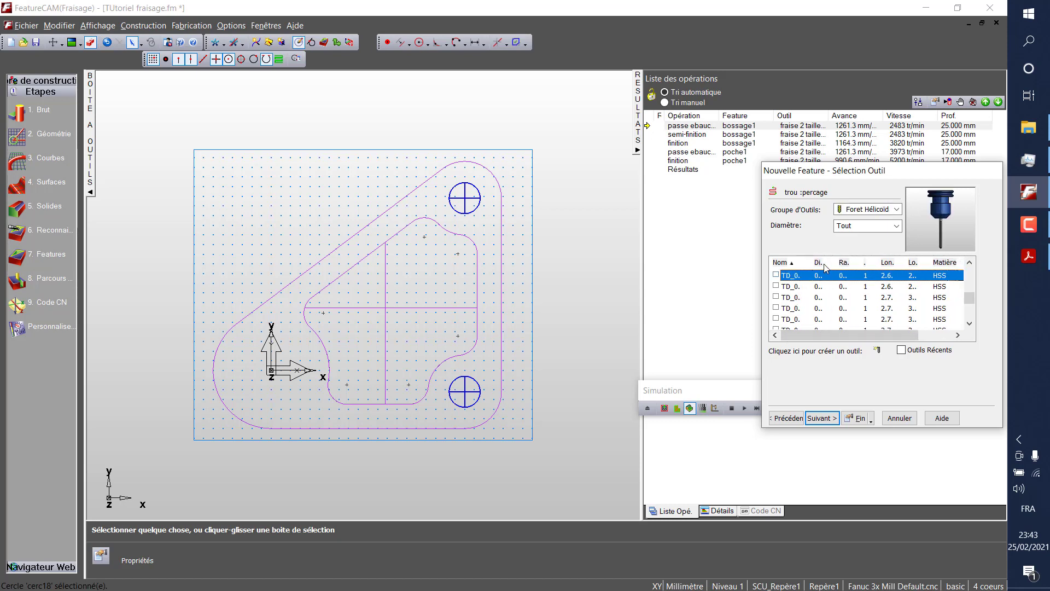
{"action": "left_click", "coordinate": [820, 287]}
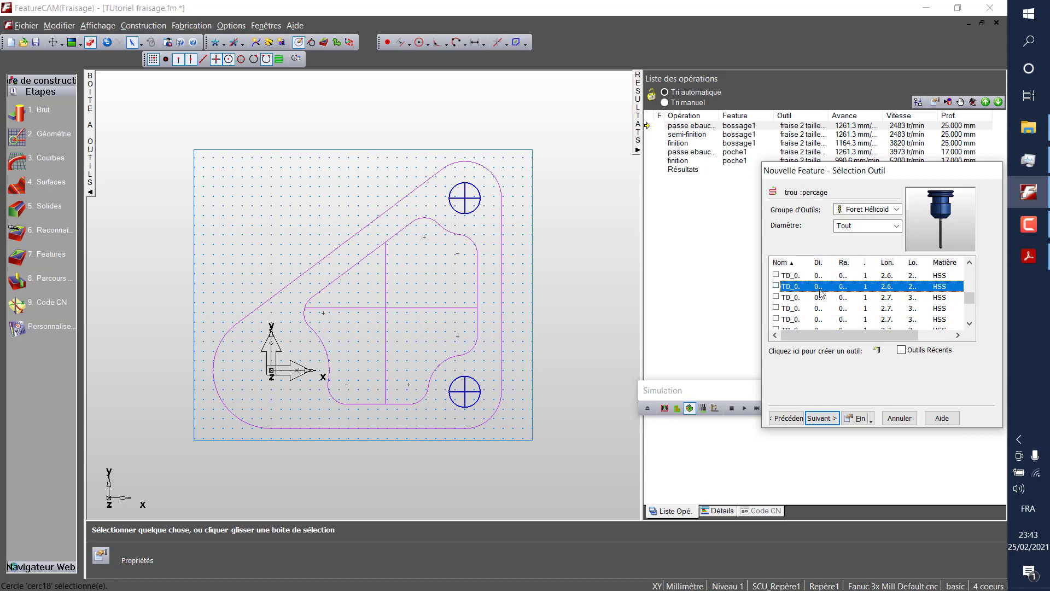
{"action": "left_click_drag", "start_coordinate": [969, 299], "coordinate": [972, 327]}
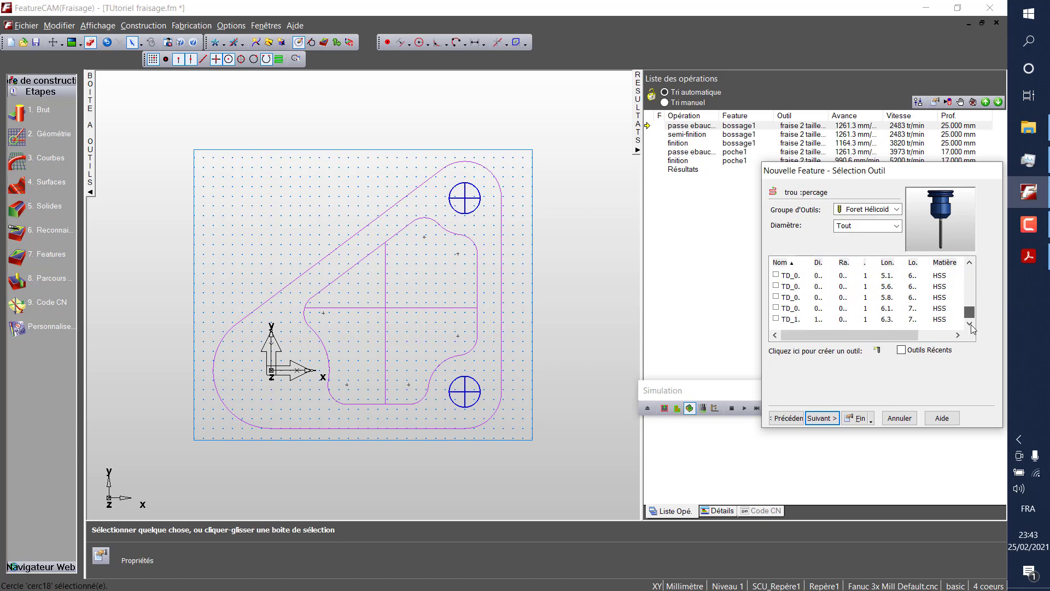
{"action": "double_click", "coordinate": [819, 320]}
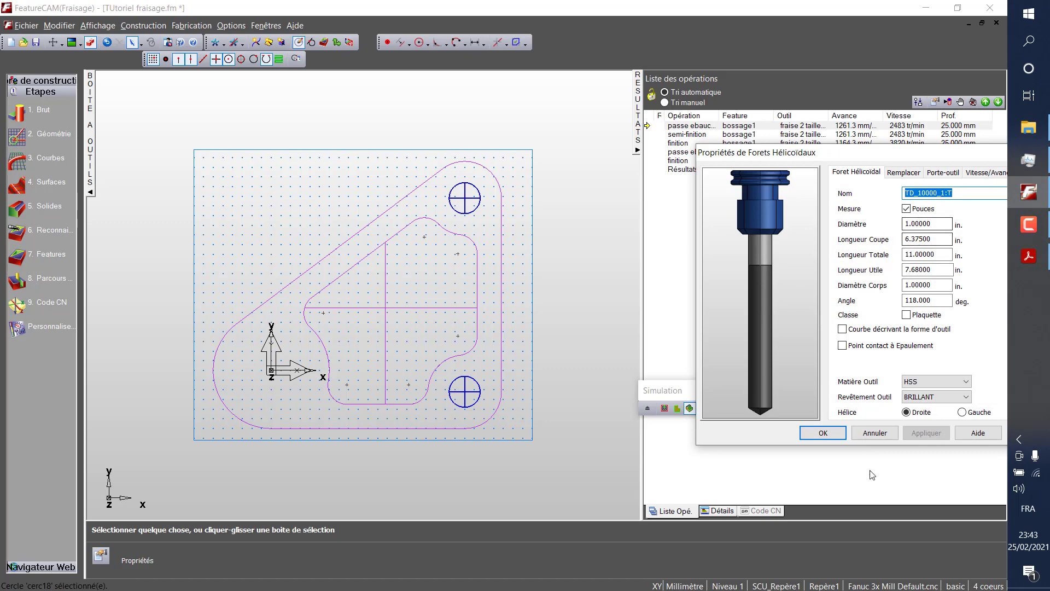
{"action": "left_click", "coordinate": [875, 432]}
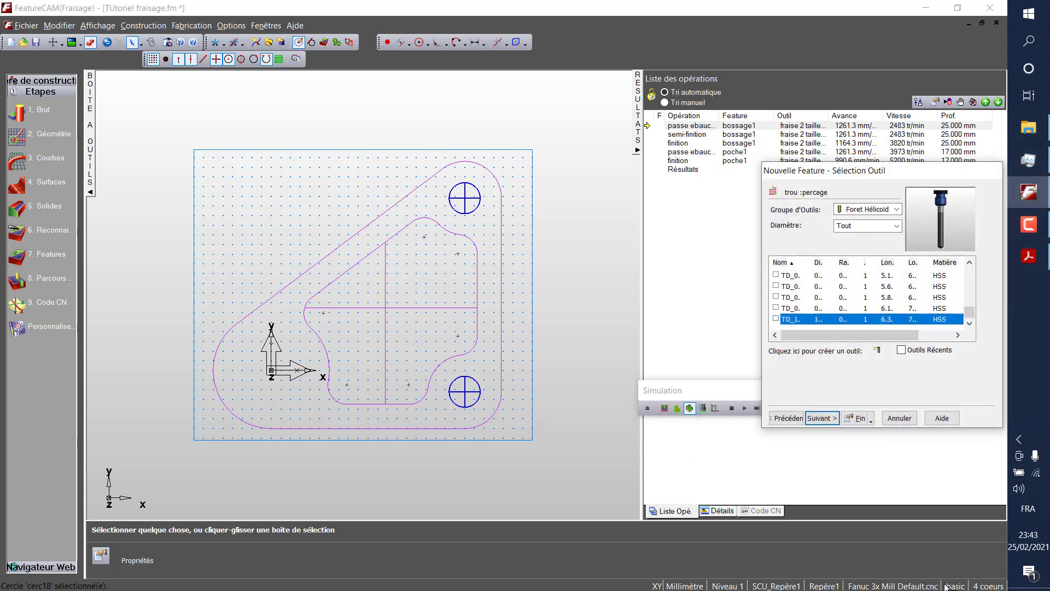
Cancel the new hole feature and switch the active tool library to outils.
{"action": "left_click", "coordinate": [901, 419]}
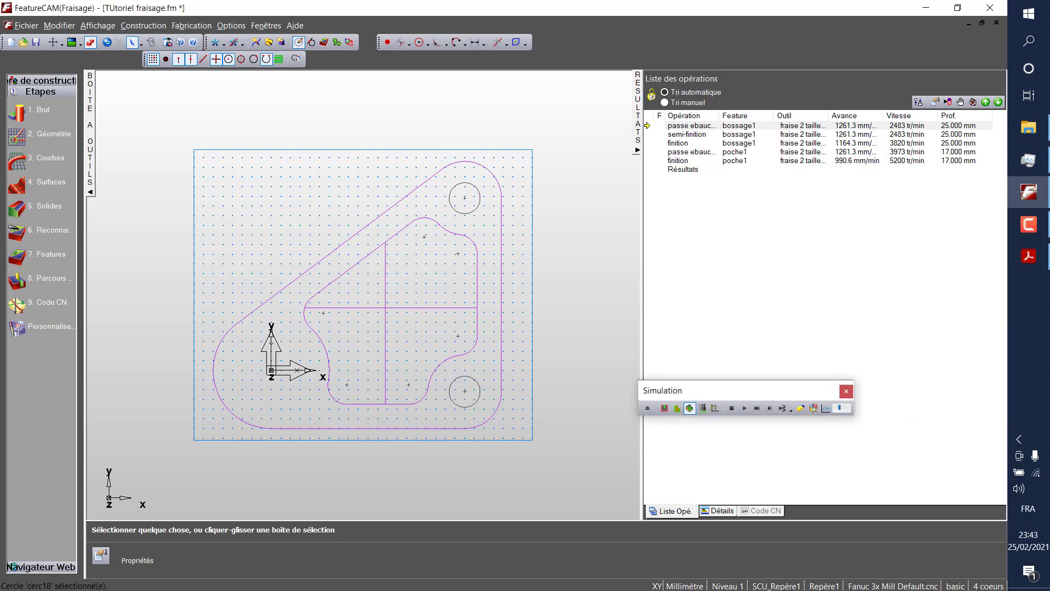
{"action": "left_click", "coordinate": [958, 585]}
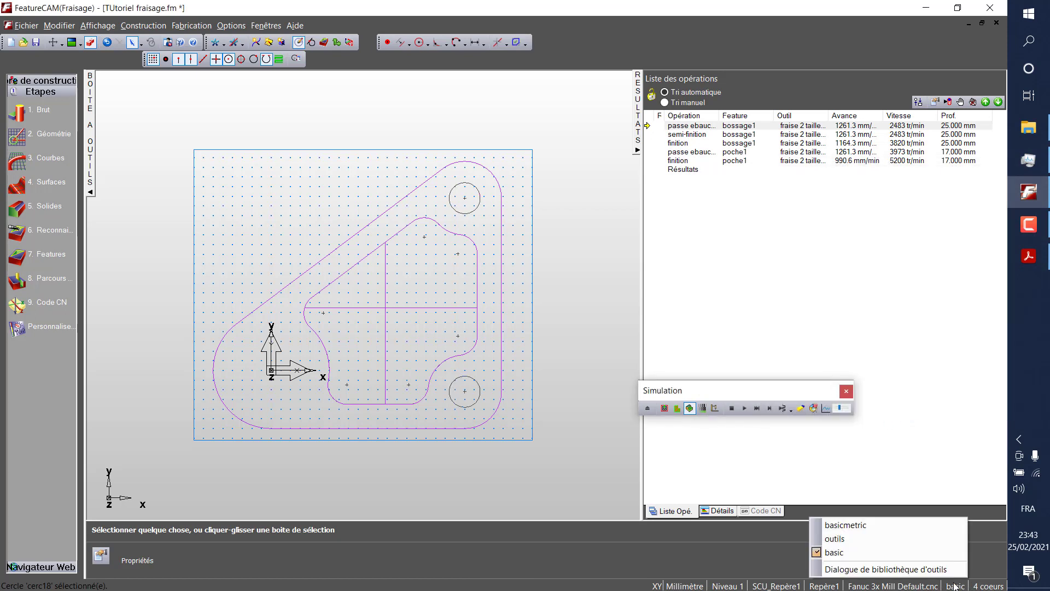
{"action": "left_click", "coordinate": [862, 538]}
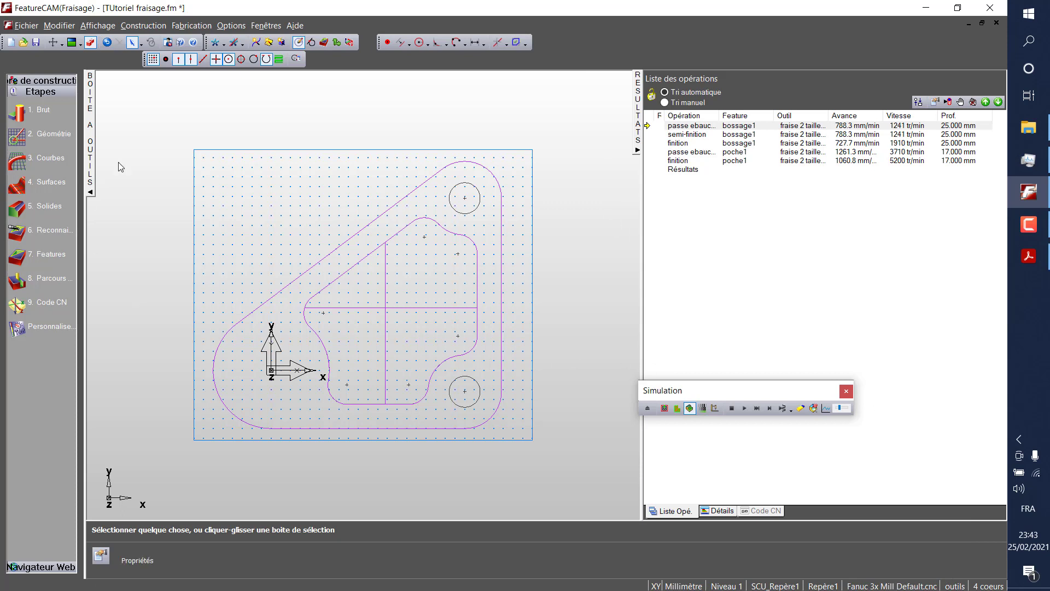
Select both 8 mm radius circles by their radius with the circle selection function.
{"action": "left_click", "coordinate": [478, 194]}
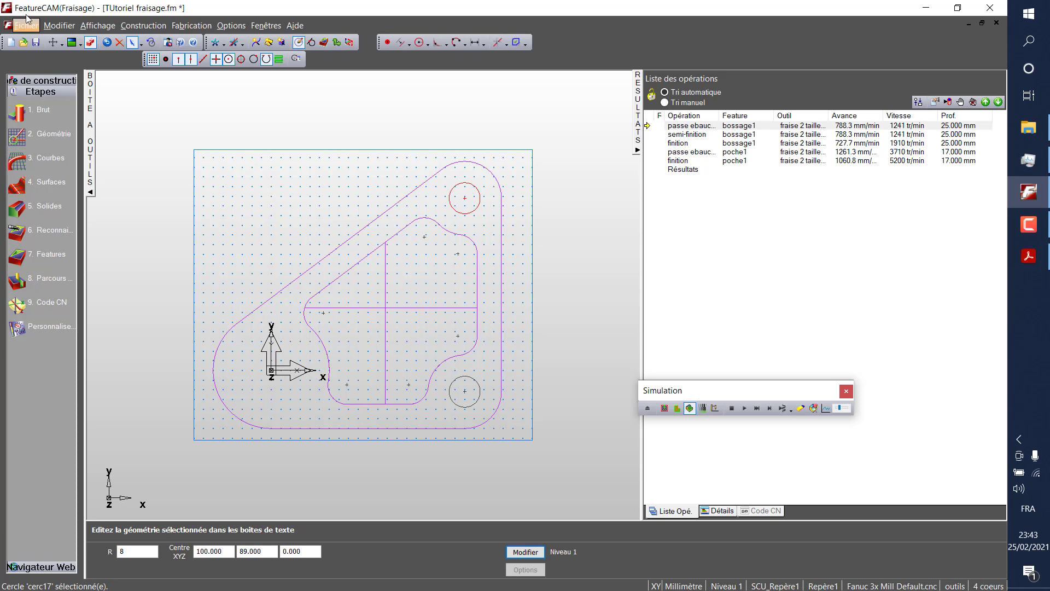
{"action": "left_click", "coordinate": [59, 25]}
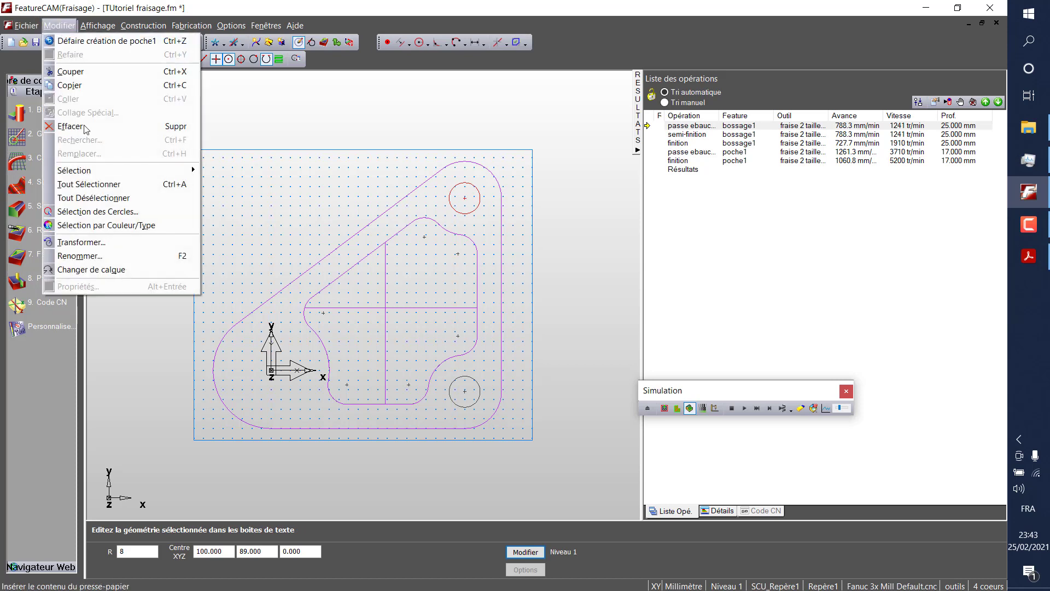
{"action": "left_click", "coordinate": [92, 213]}
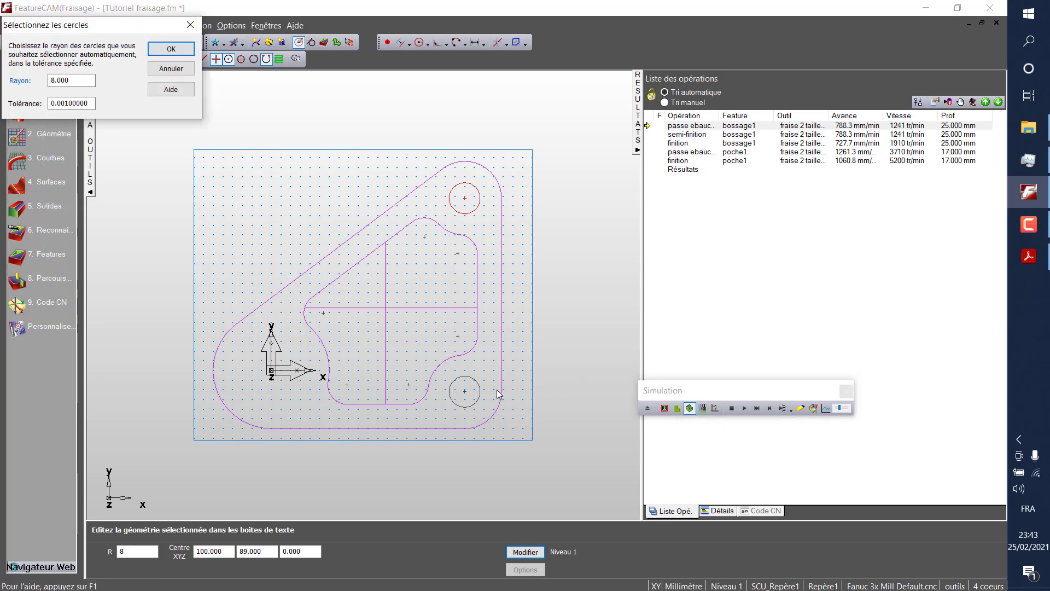
{"action": "left_click", "coordinate": [464, 385]}
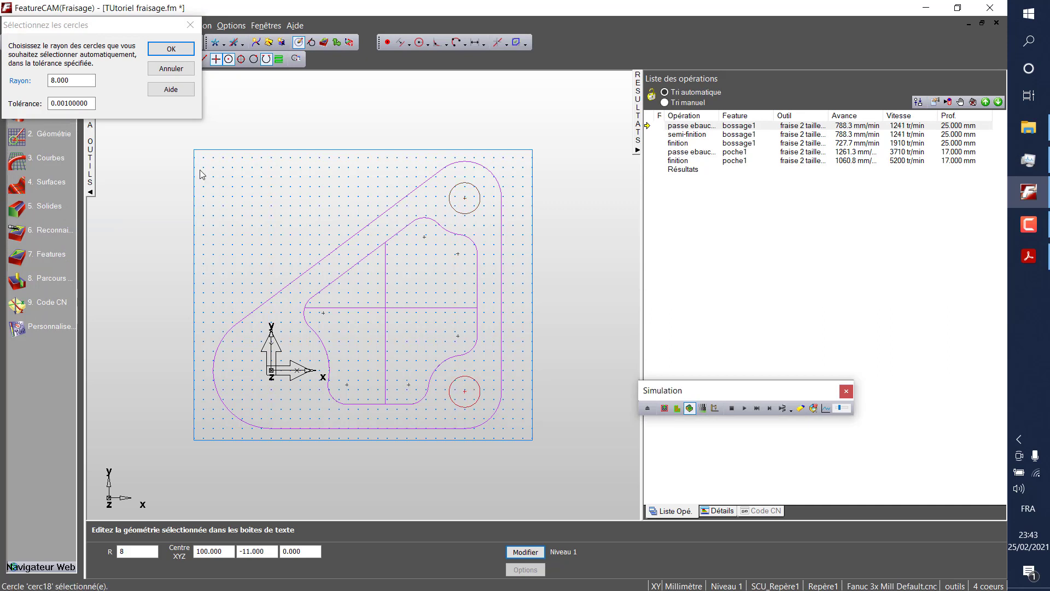
{"action": "left_click", "coordinate": [185, 48]}
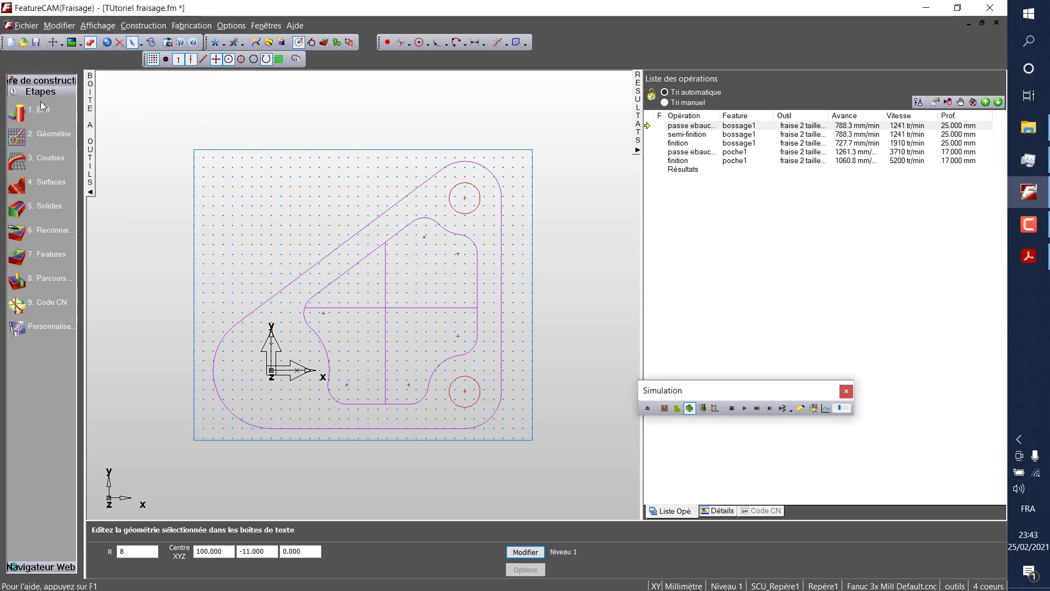
Define a patterned plain hole feature, 16 mm in diameter and 25 mm deep, at the two selected circles with spotting and drilling.
{"action": "left_click", "coordinate": [18, 255]}
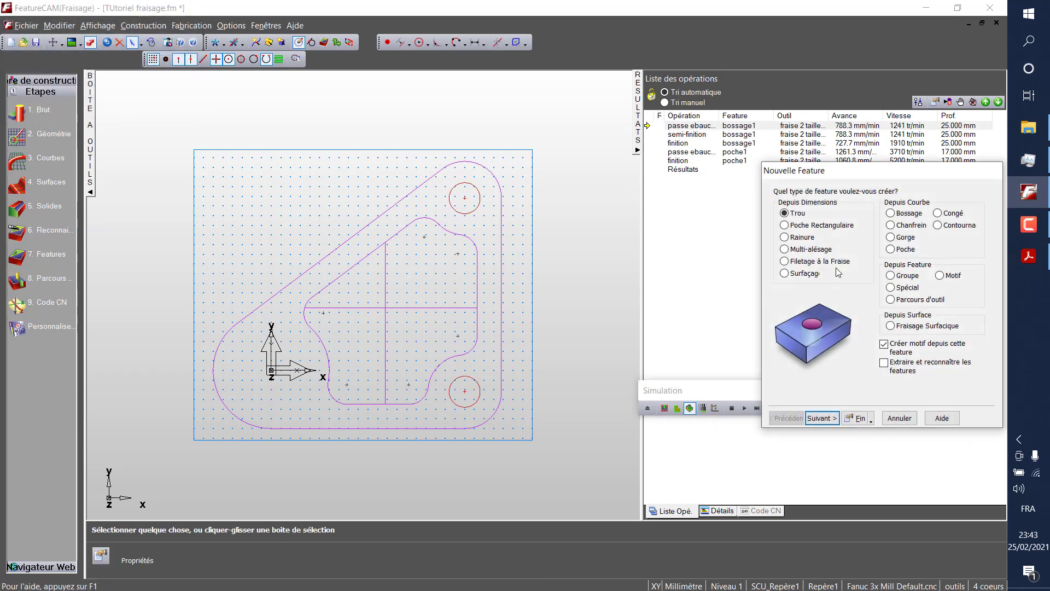
{"action": "left_click", "coordinate": [821, 417]}
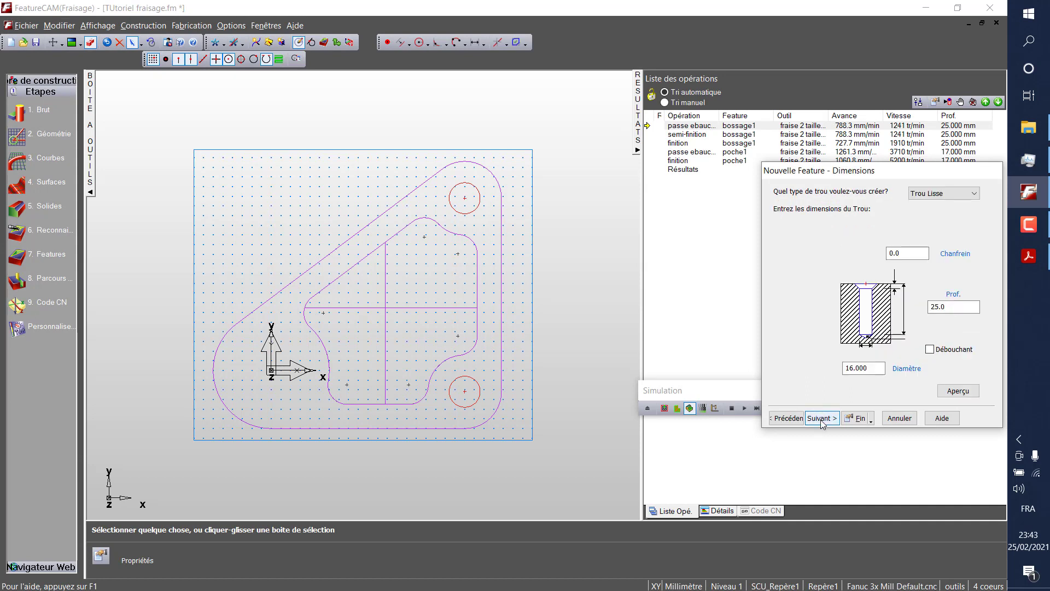
{"action": "left_click", "coordinate": [821, 419]}
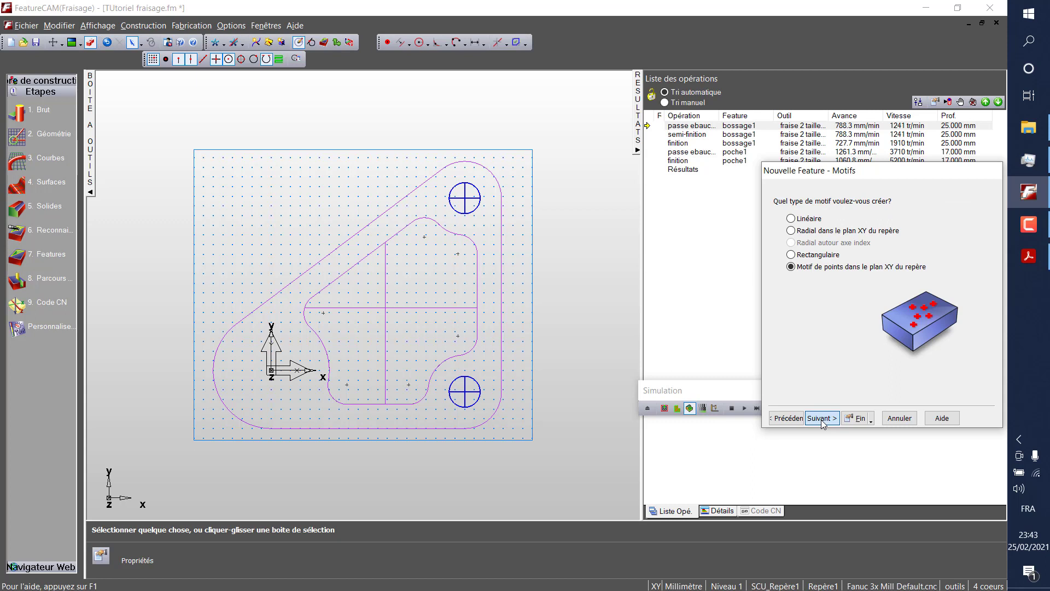
{"action": "left_click", "coordinate": [821, 418]}
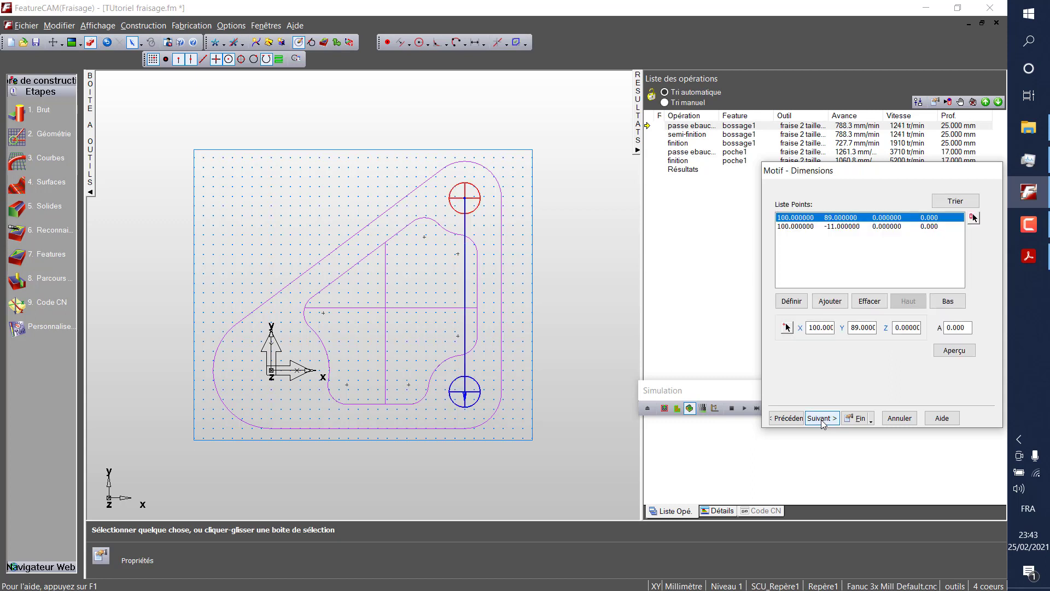
{"action": "left_click", "coordinate": [822, 418]}
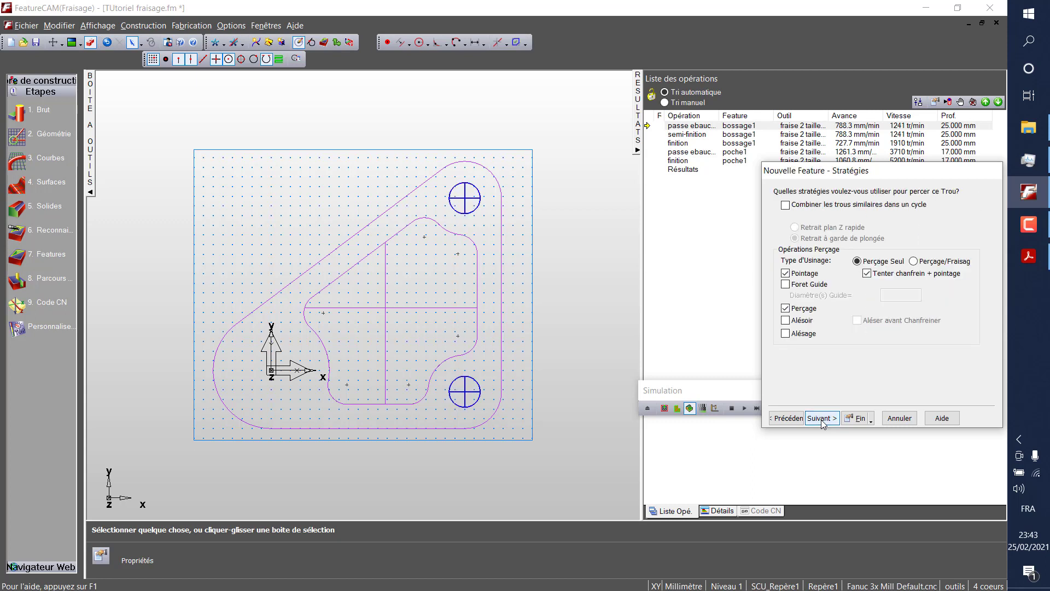
{"action": "left_click", "coordinate": [821, 419]}
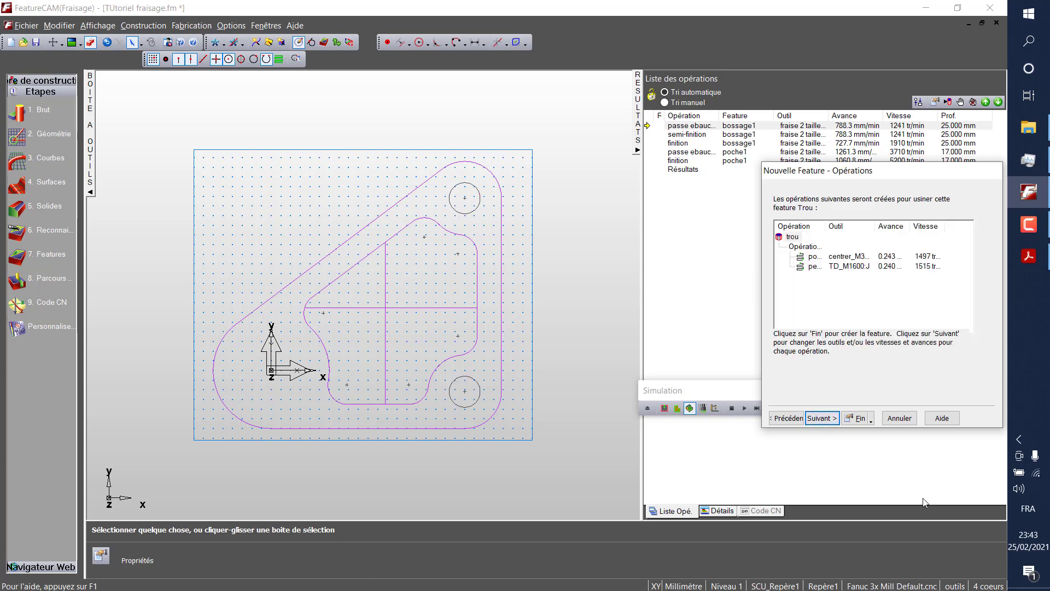
Keep the default centre drill centrer_M3150-1250 and twist drill TD_M1600:J, and create the hole pattern.
{"action": "left_click", "coordinate": [817, 419]}
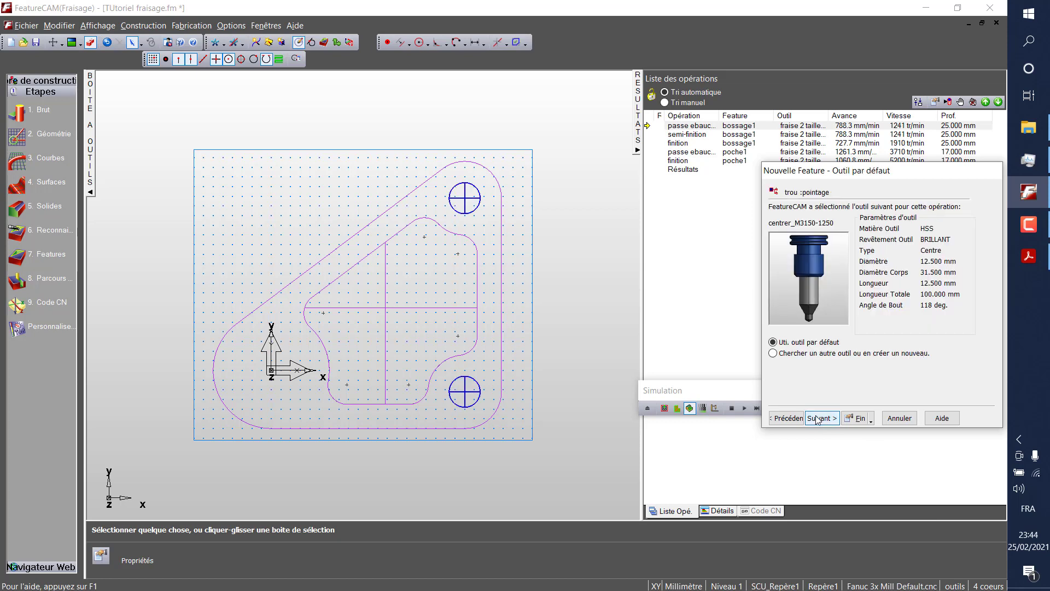
{"action": "left_click", "coordinate": [817, 419]}
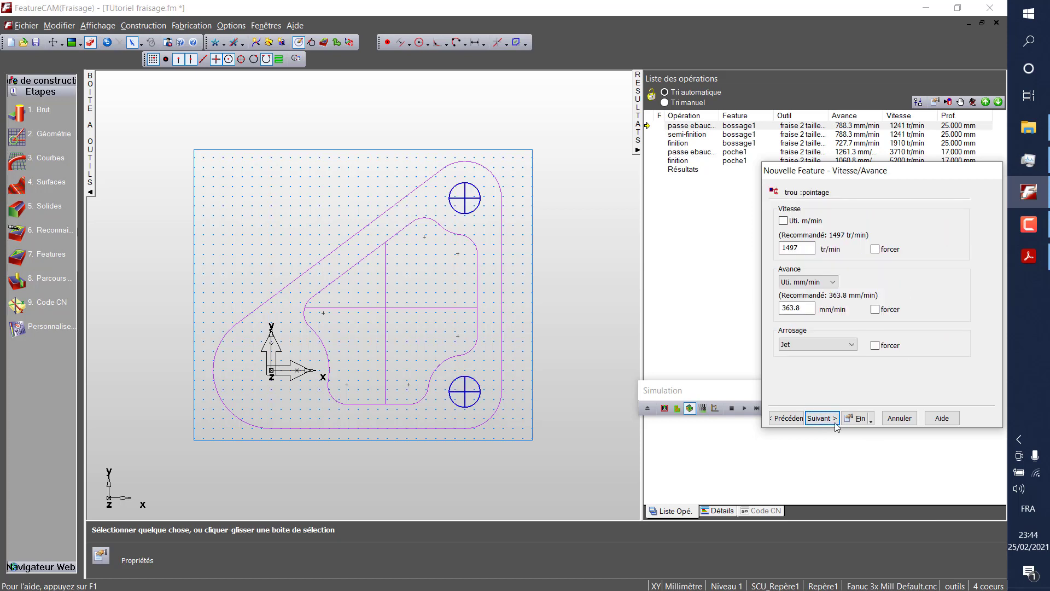
{"action": "left_click", "coordinate": [818, 419]}
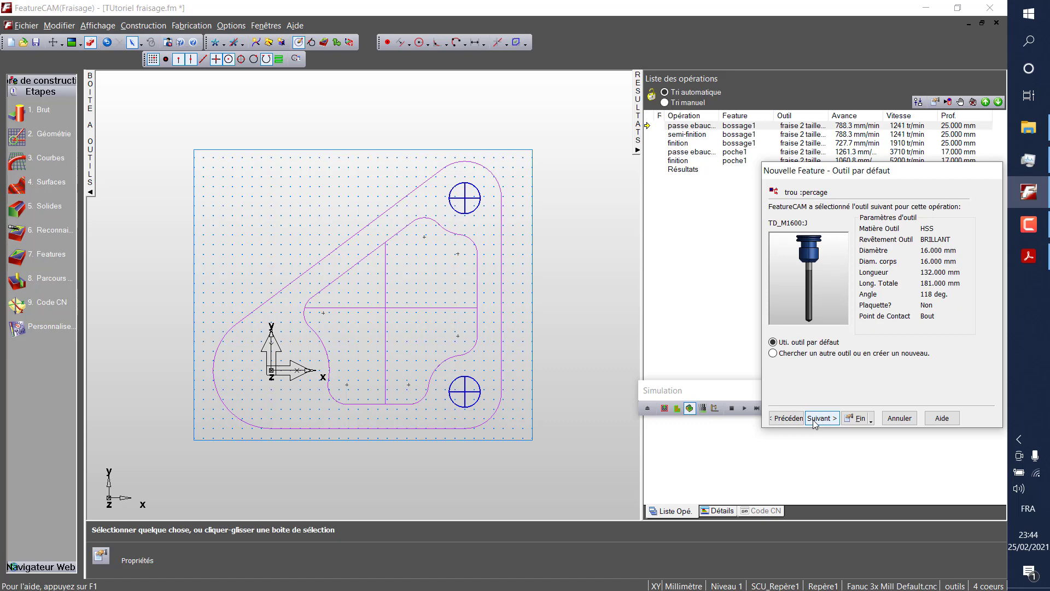
{"action": "left_click", "coordinate": [851, 418]}
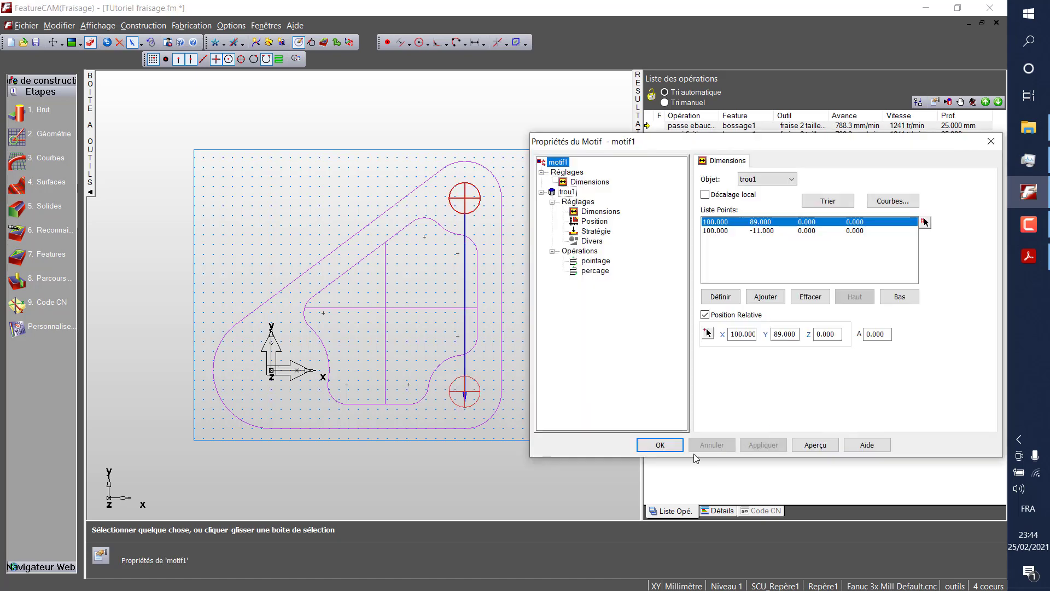
{"action": "left_click", "coordinate": [663, 442]}
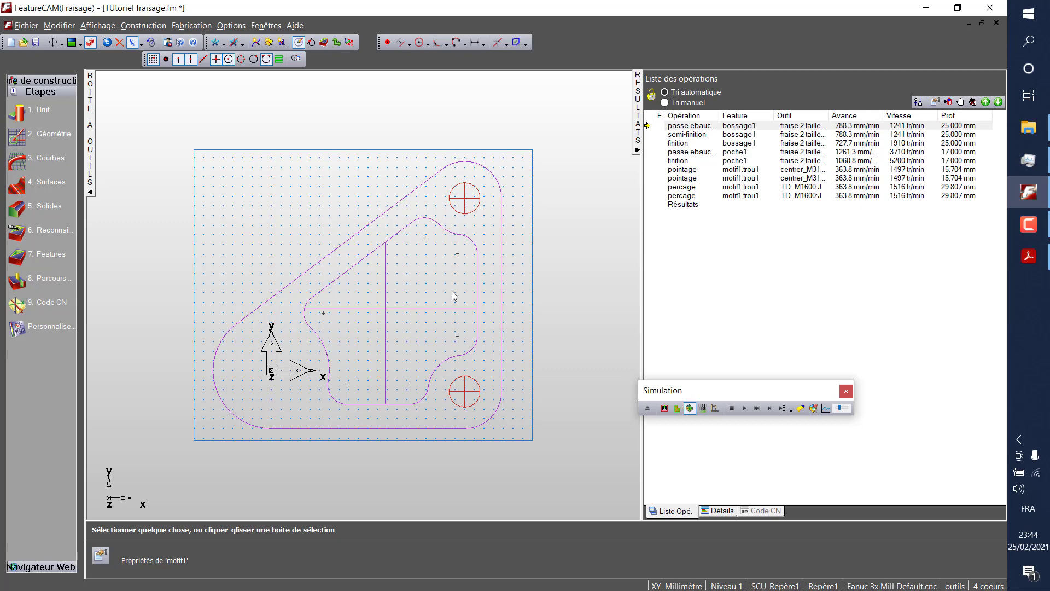
Begin a new hole feature defined from dimensions, with a pattern made from it.
{"action": "left_click", "coordinate": [19, 256]}
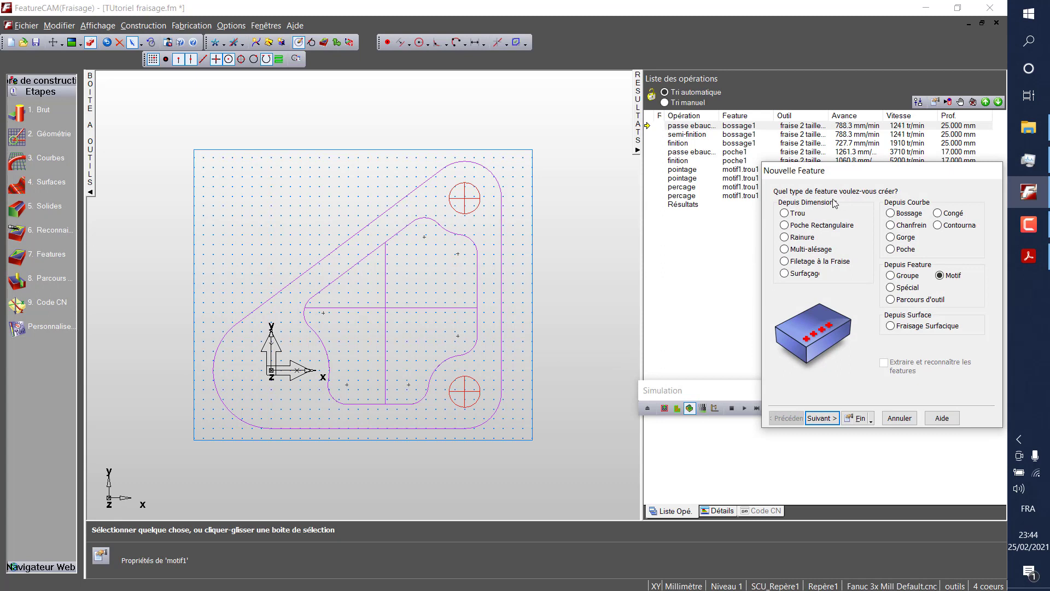
{"action": "left_click", "coordinate": [784, 213]}
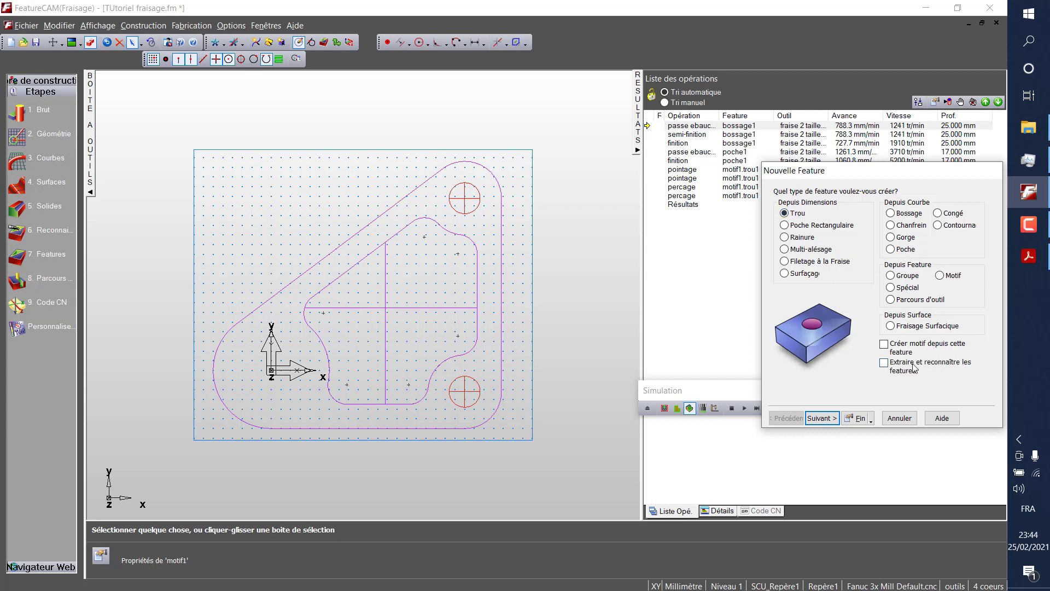
{"action": "left_click", "coordinate": [885, 345]}
{"action": "left_click", "coordinate": [827, 422]}
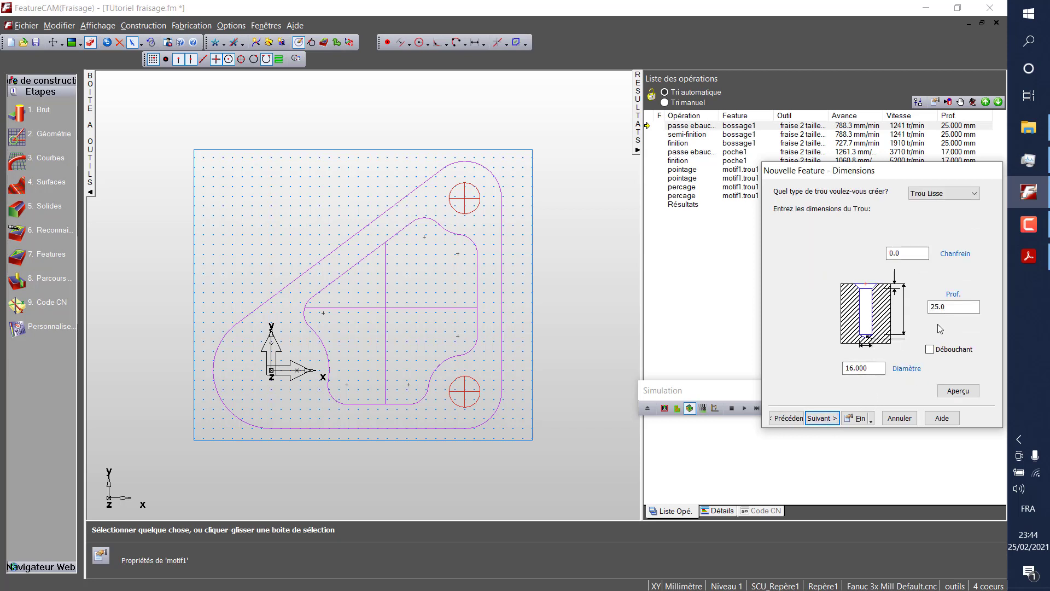
Define the hole as Trou Taraudé with an 8 mm diameter and a 1.25 mm pitch.
{"action": "left_click_drag", "start_coordinate": [881, 367], "coordinate": [783, 369]}
{"action": "type", "text": "8"}
{"action": "left_click", "coordinate": [940, 195]}
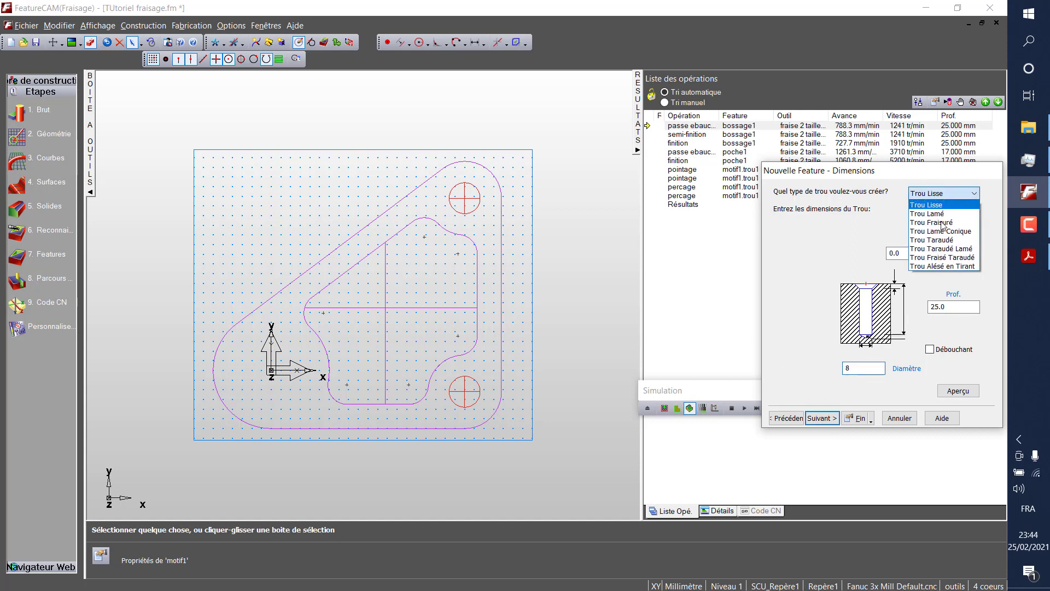
{"action": "left_click", "coordinate": [945, 245]}
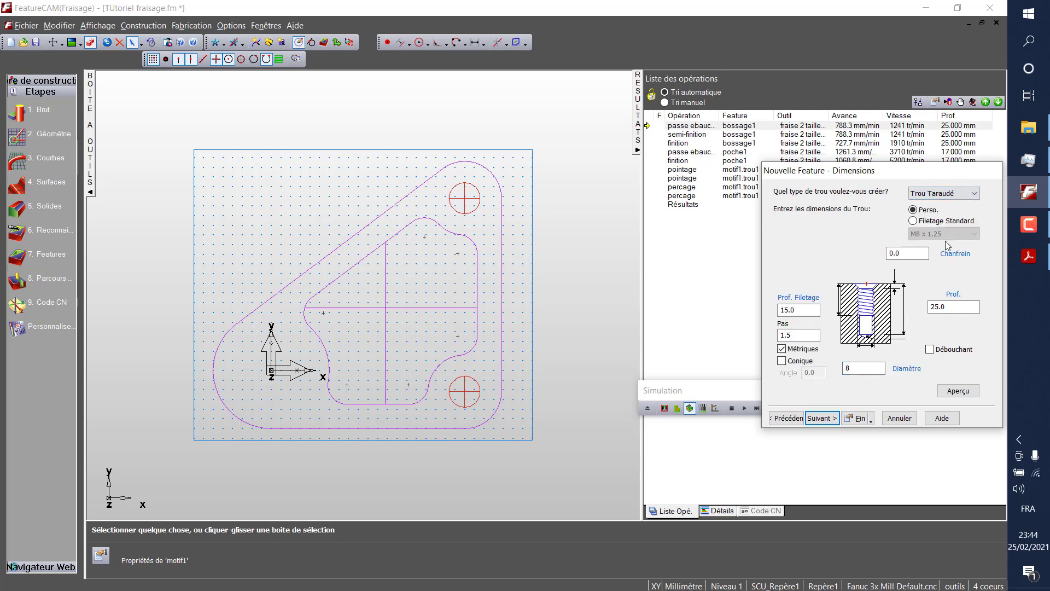
{"action": "double_click", "coordinate": [785, 334]}
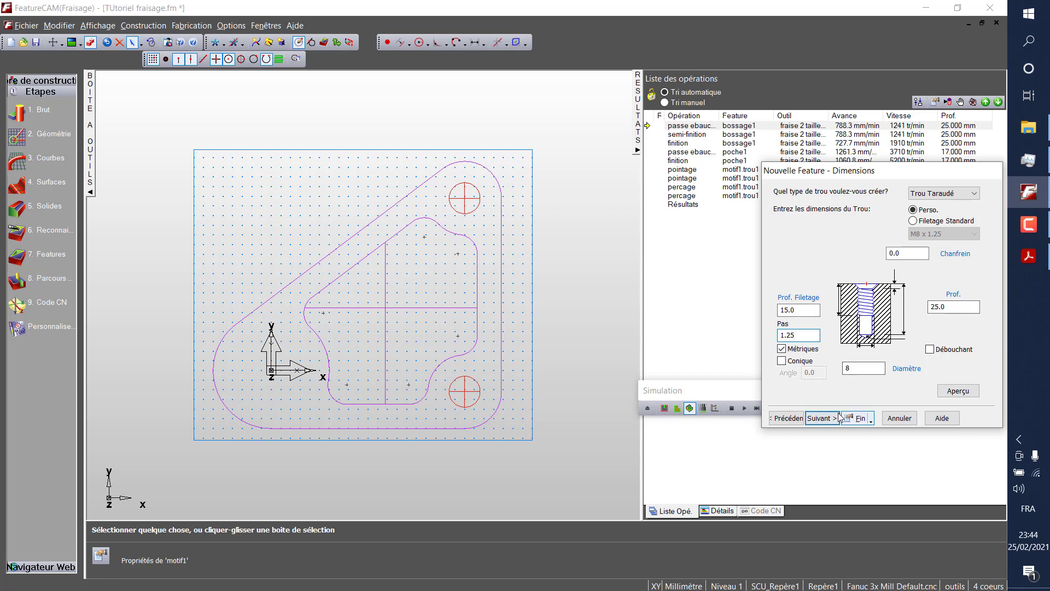
Choose a radial pattern in the XY plane for the tapped hole, and recheck the hole's dimensions.
{"action": "left_click", "coordinate": [820, 418]}
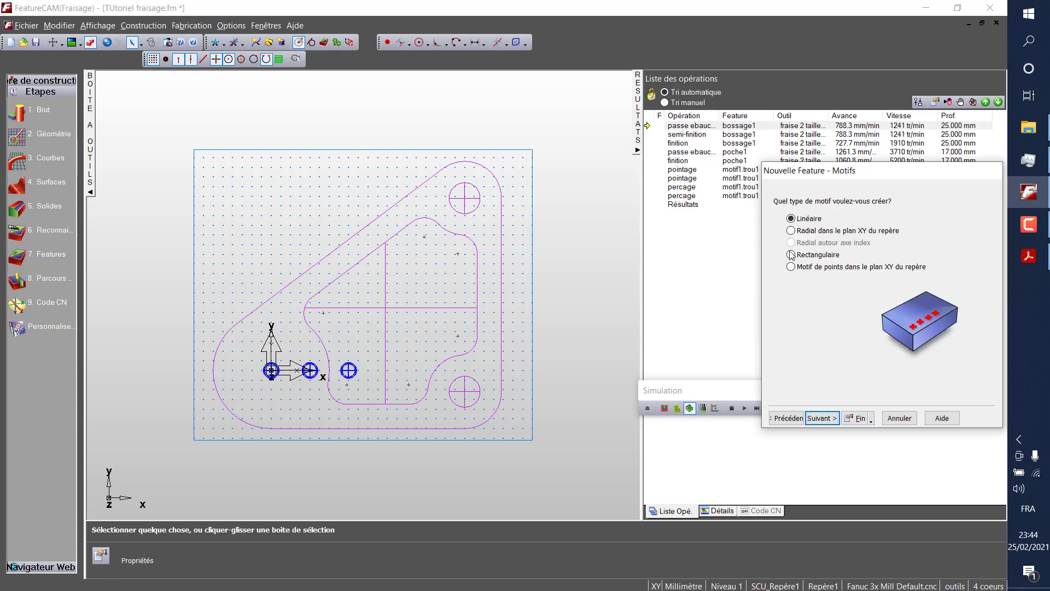
{"action": "left_click", "coordinate": [803, 234]}
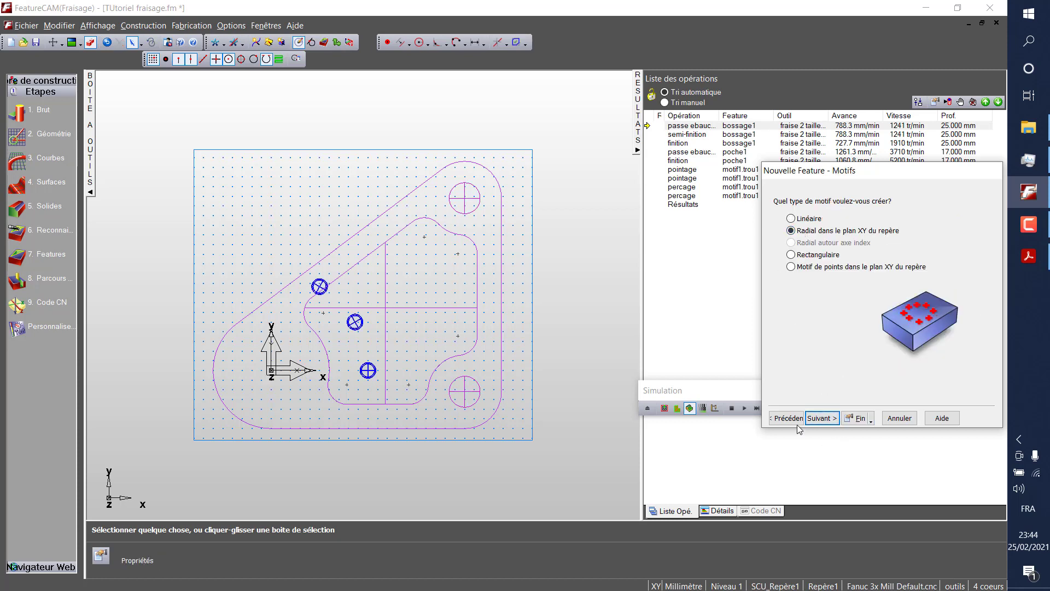
{"action": "left_click", "coordinate": [820, 418]}
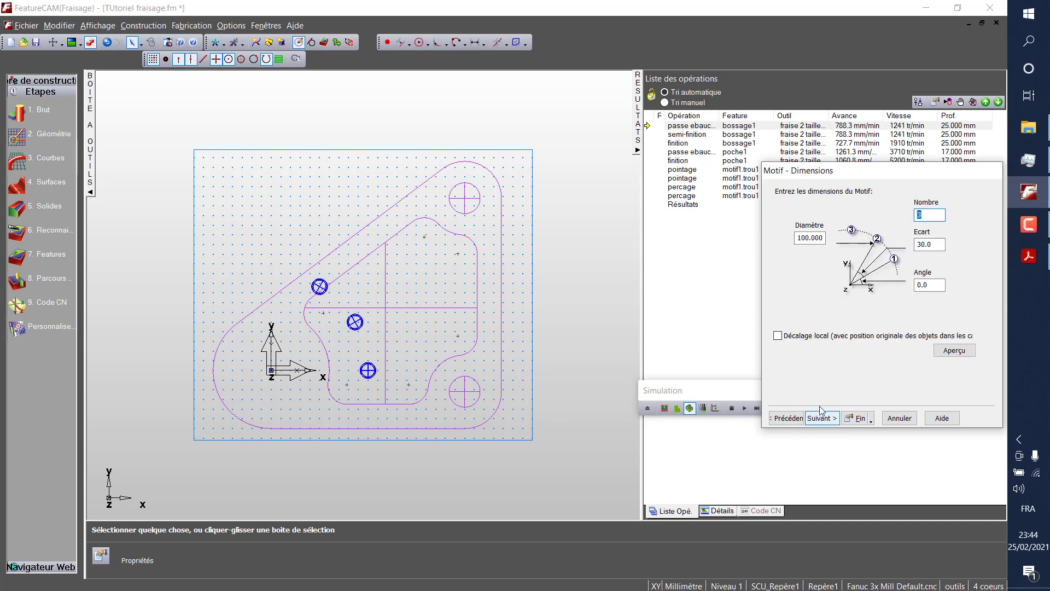
{"action": "left_click", "coordinate": [785, 419]}
{"action": "left_click", "coordinate": [791, 418]}
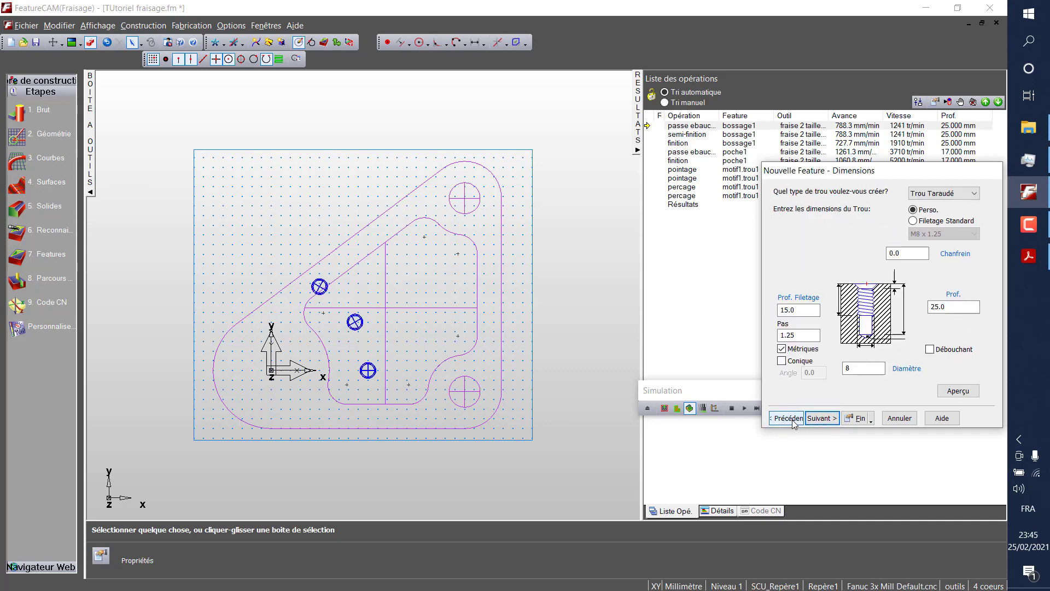
{"action": "left_click", "coordinate": [819, 419]}
Set the radial pattern to 8 holes on a 35 mm diameter with a spacing of 360/8, and preview it.
{"action": "left_click", "coordinate": [819, 418]}
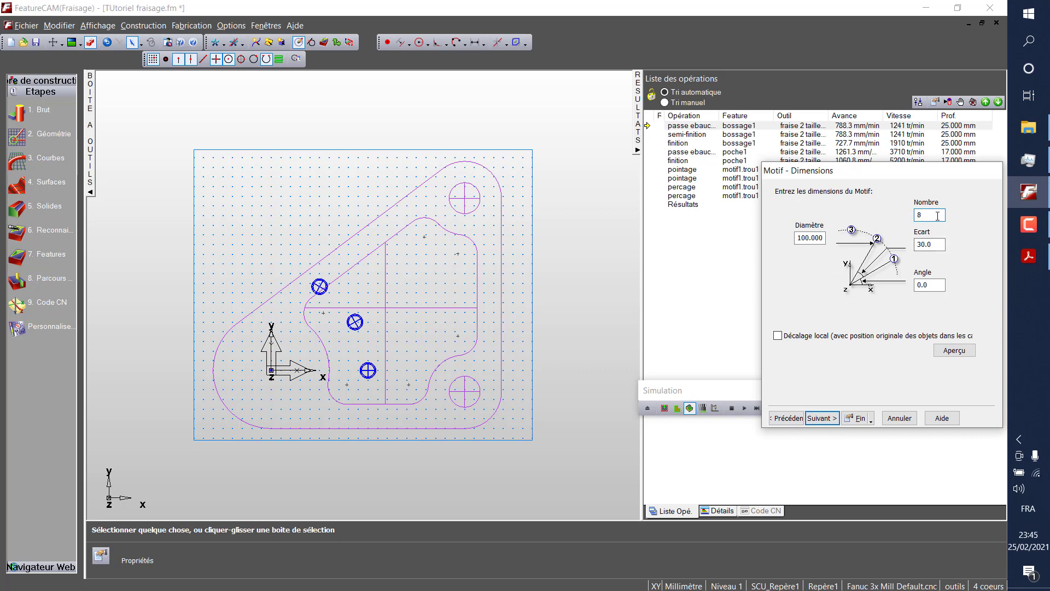
{"action": "double_click", "coordinate": [798, 237]}
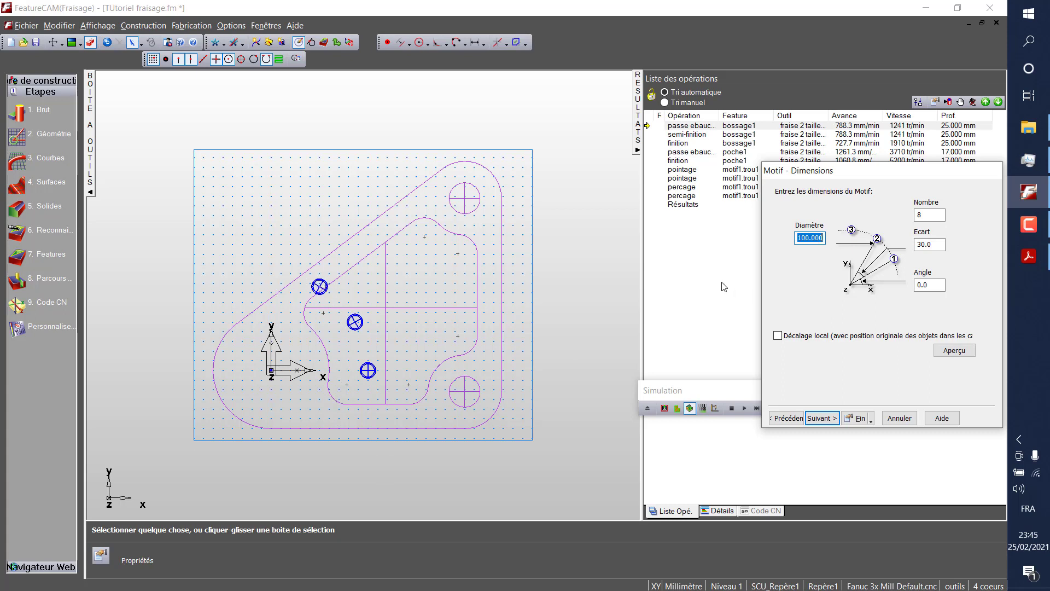
{"action": "type", "text": "35"}
{"action": "left_click_drag", "start_coordinate": [934, 244], "coordinate": [915, 245]}
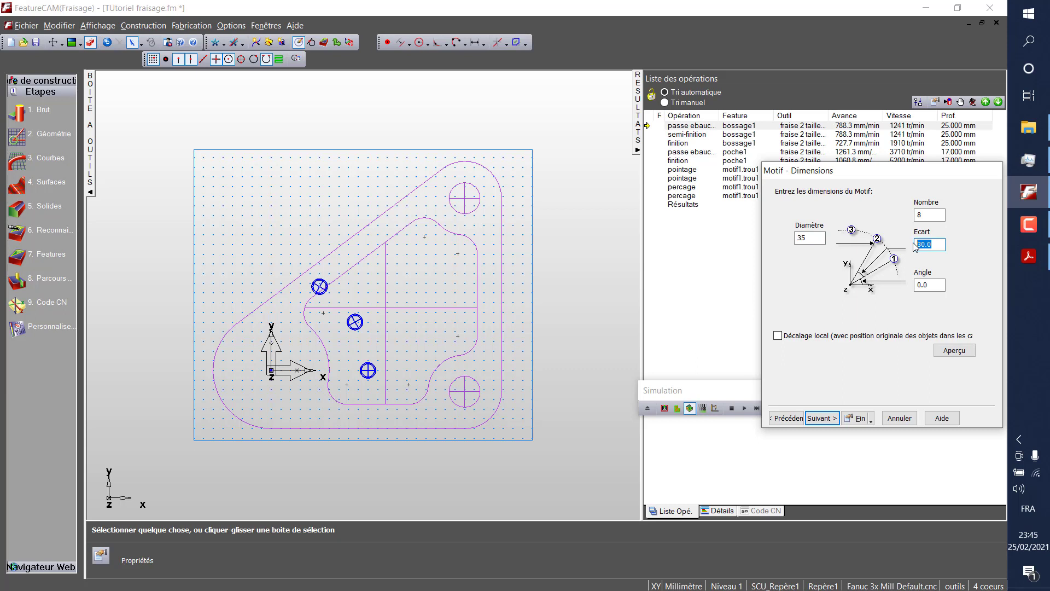
{"action": "type", "text": "360/8"}
{"action": "left_click", "coordinate": [930, 285]}
{"action": "left_click", "coordinate": [954, 351]}
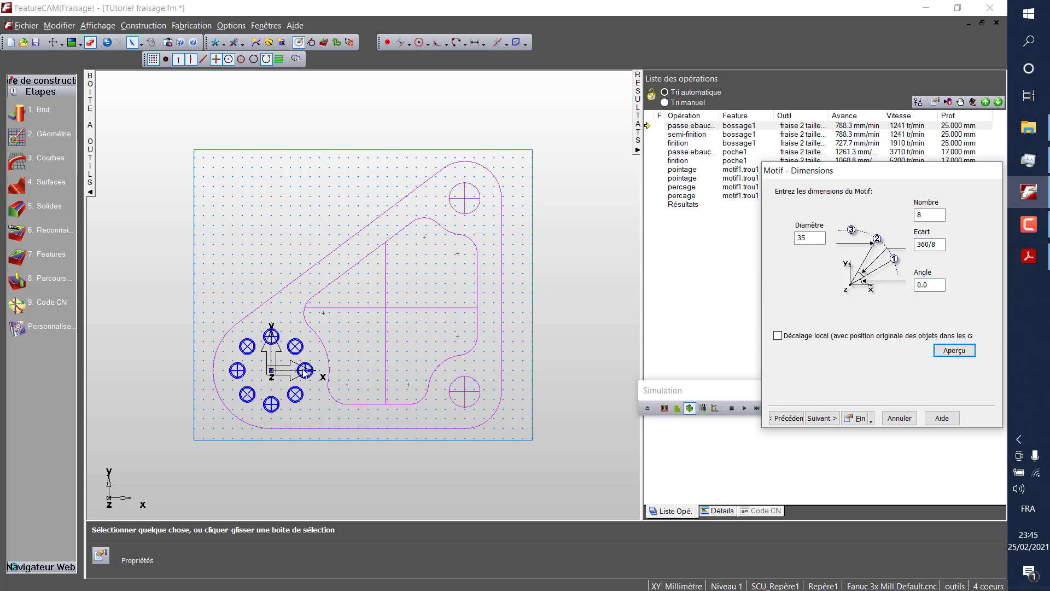
Preview the radial pattern with a start angle of 10 degrees, and set the angle back to 0.
{"action": "left_click_drag", "start_coordinate": [940, 284], "coordinate": [901, 280]}
{"action": "left_click", "coordinate": [957, 349]}
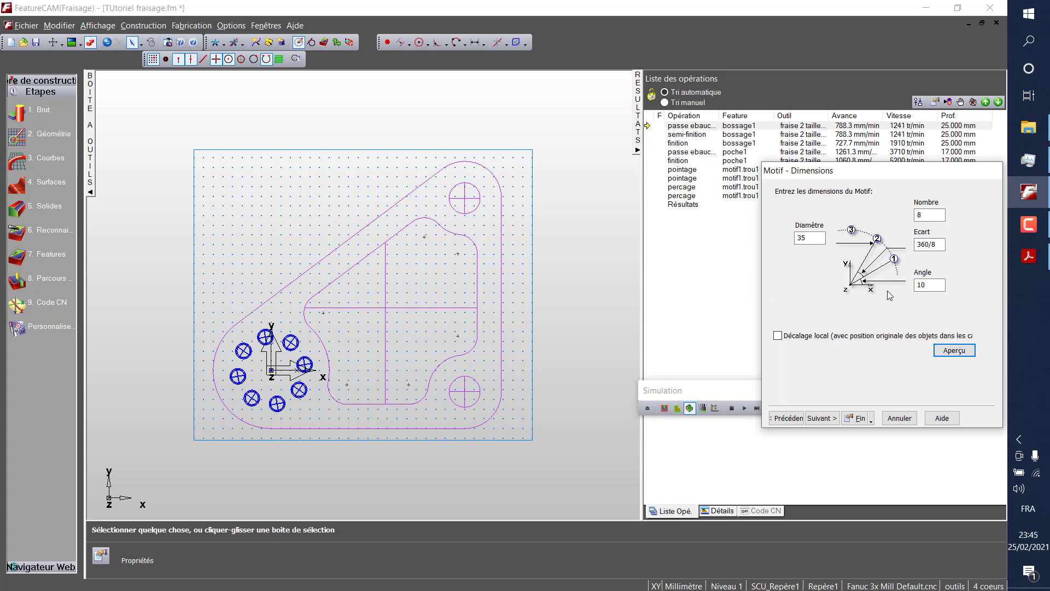
{"action": "double_click", "coordinate": [924, 288]}
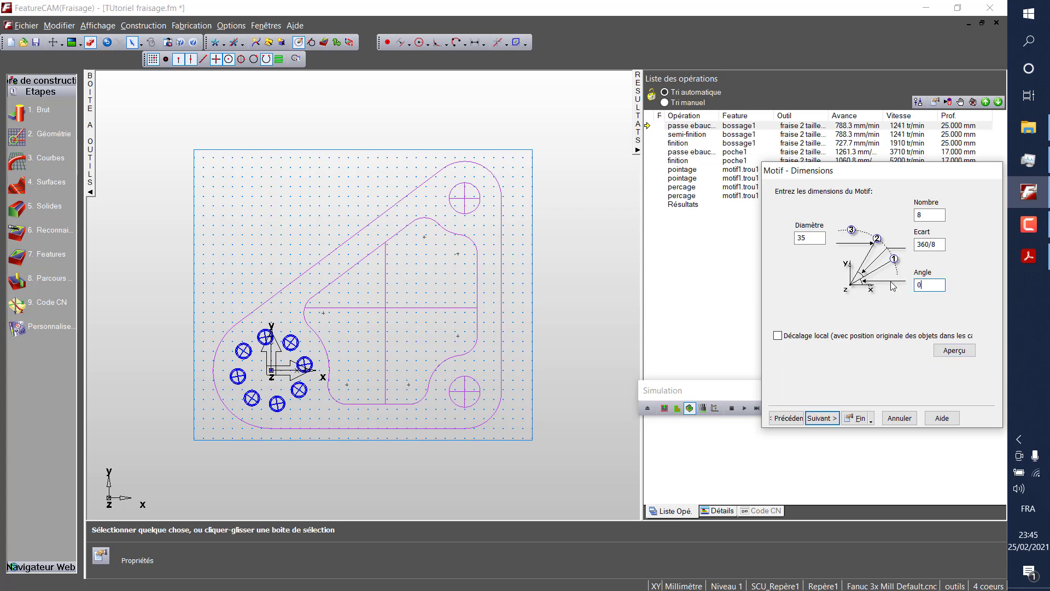
{"action": "left_click", "coordinate": [898, 421]}
{"action": "left_click", "coordinate": [956, 348]}
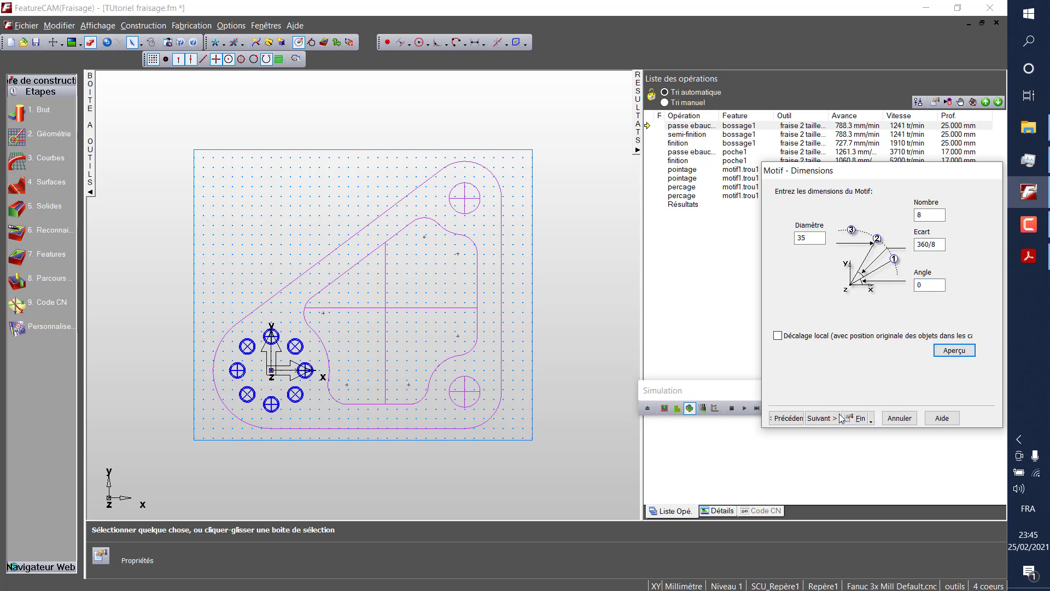
Accept the default location, machining strategies and tools, and finish the tapped hole pattern.
{"action": "left_click", "coordinate": [822, 418]}
{"action": "left_click", "coordinate": [822, 419]}
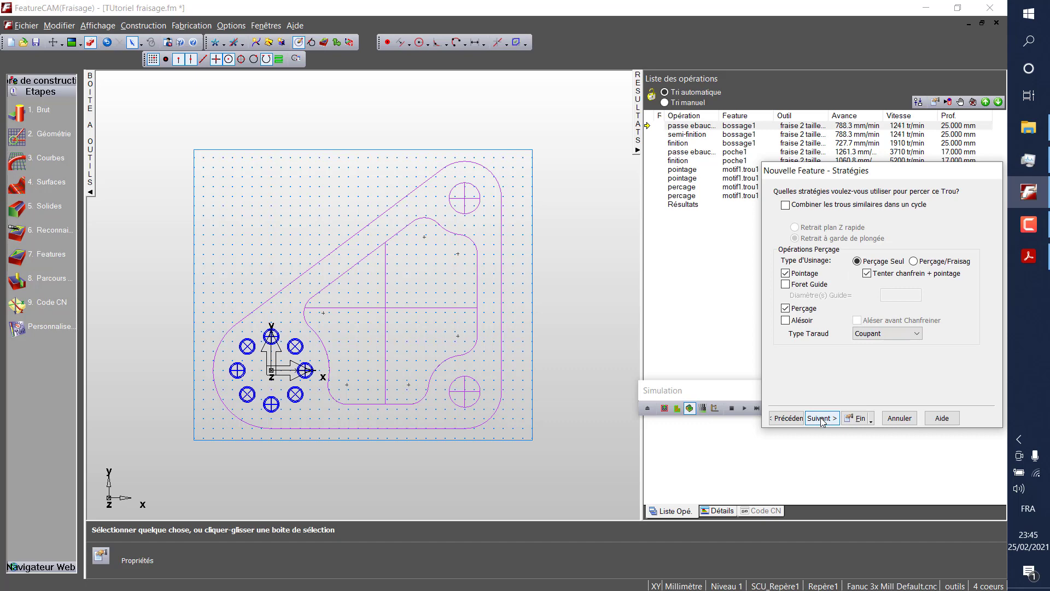
{"action": "left_click", "coordinate": [822, 419]}
{"action": "left_click", "coordinate": [856, 419]}
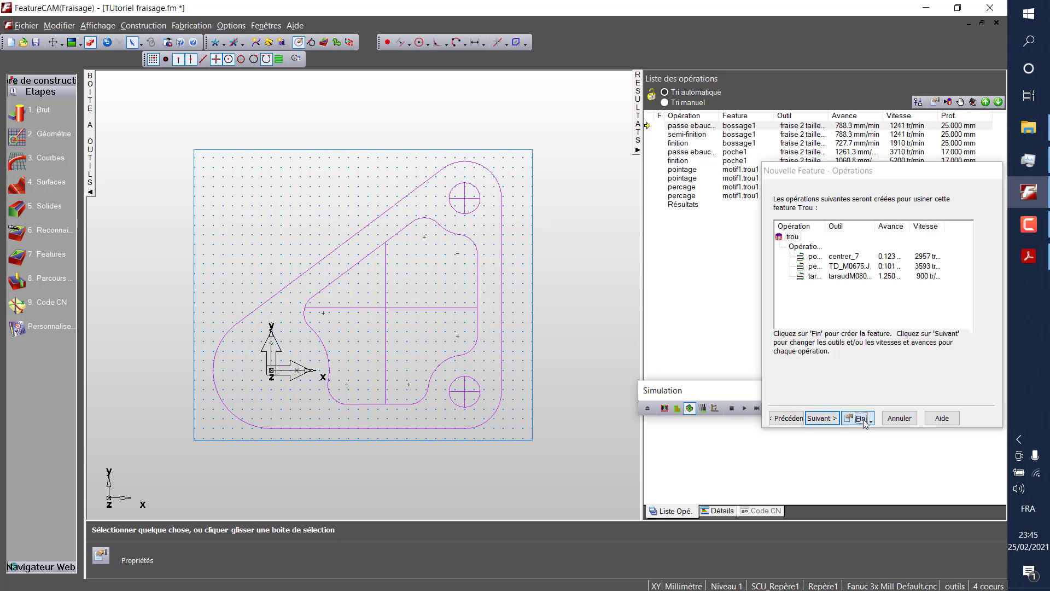
Run the 3D simulation of all operations and inspect the machined part from an angled view.
{"action": "left_click", "coordinate": [670, 449]}
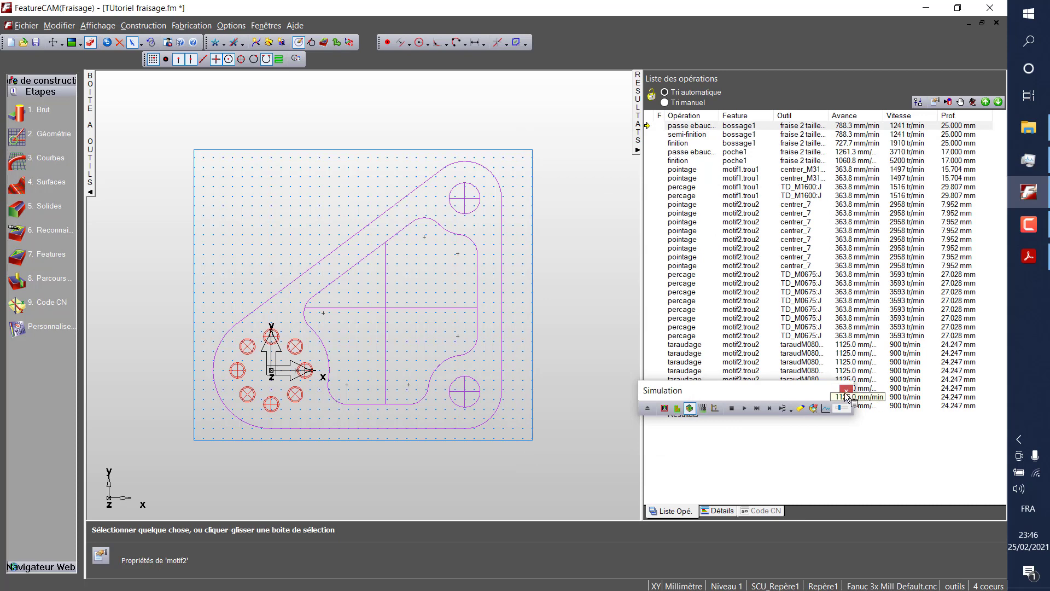
{"action": "left_click", "coordinate": [744, 408]}
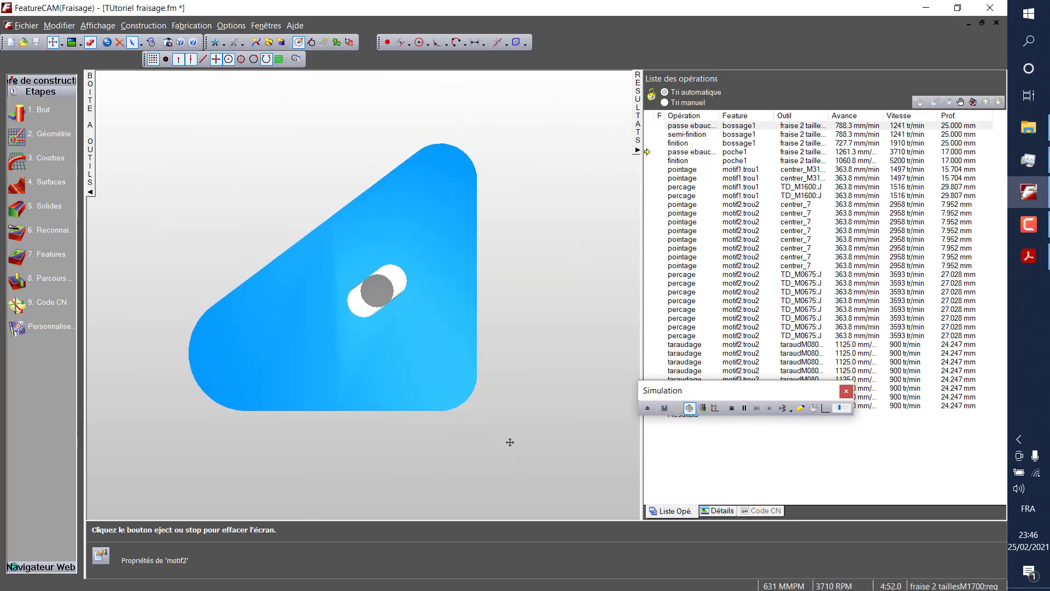
{"action": "middle_click_drag", "start_coordinate": [456, 438], "coordinate": [426, 389]}
{"action": "scroll", "coordinate": [425, 373], "scroll_direction": "up", "scroll_amount": 1}
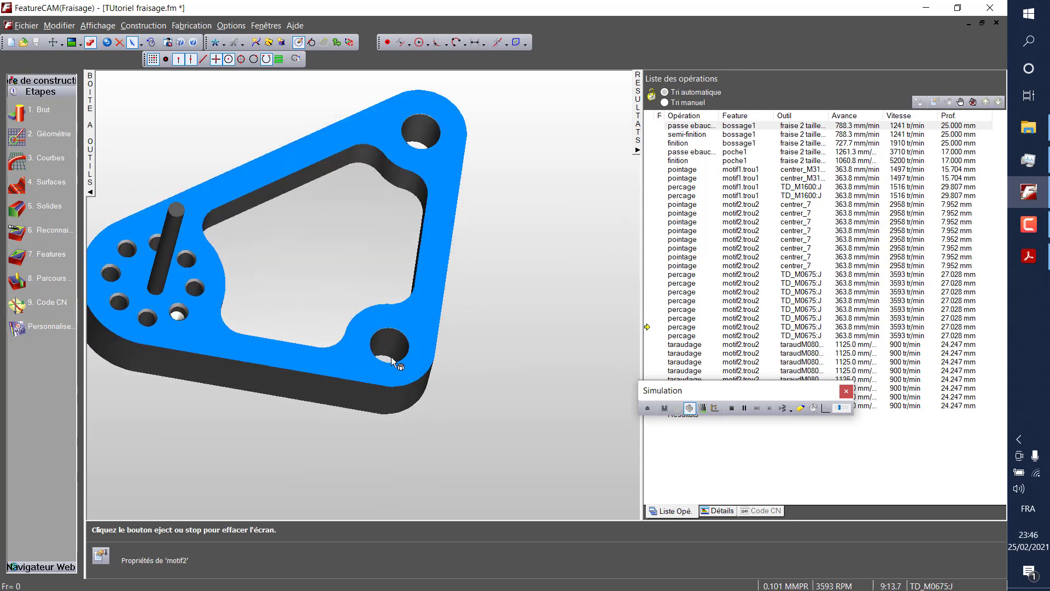
{"action": "scroll", "coordinate": [391, 356], "scroll_direction": "up", "scroll_amount": 1}
{"action": "middle_click_drag", "start_coordinate": [350, 348], "coordinate": [323, 340]}
{"action": "middle_click_drag", "start_coordinate": [263, 304], "coordinate": [376, 371], "text": "shift"}
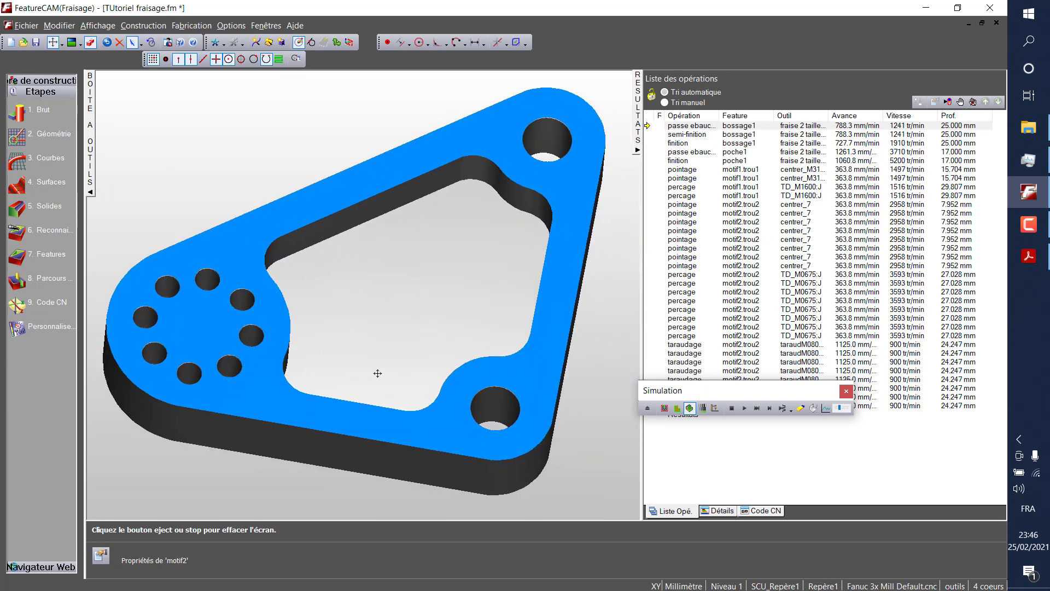
Collapse the results area, replay the machining simulation in the enlarged graphics view, and clear the simulation display.
{"action": "left_click", "coordinate": [637, 150]}
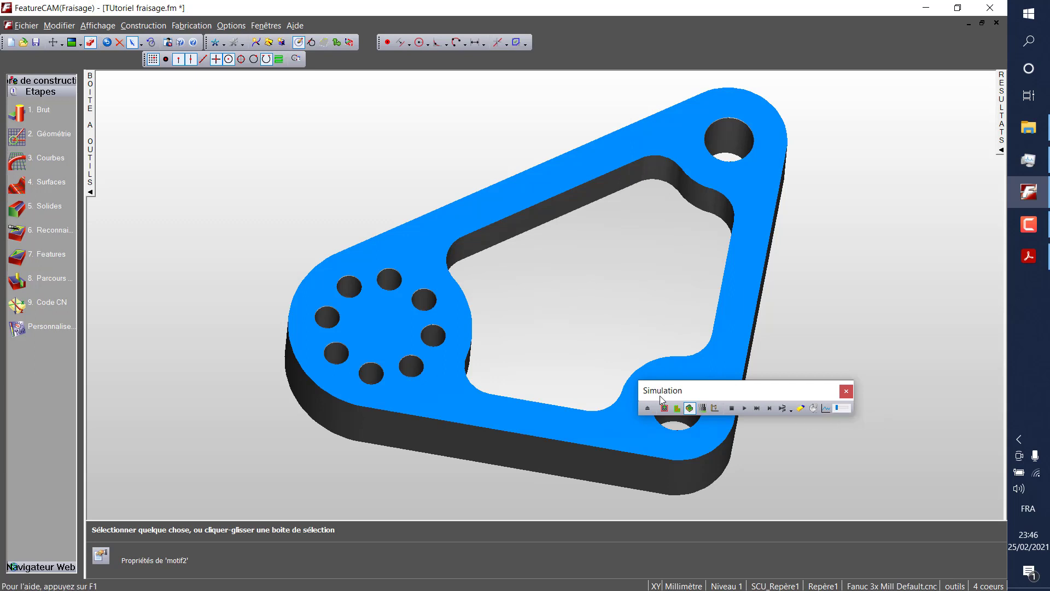
{"action": "left_click", "coordinate": [745, 408]}
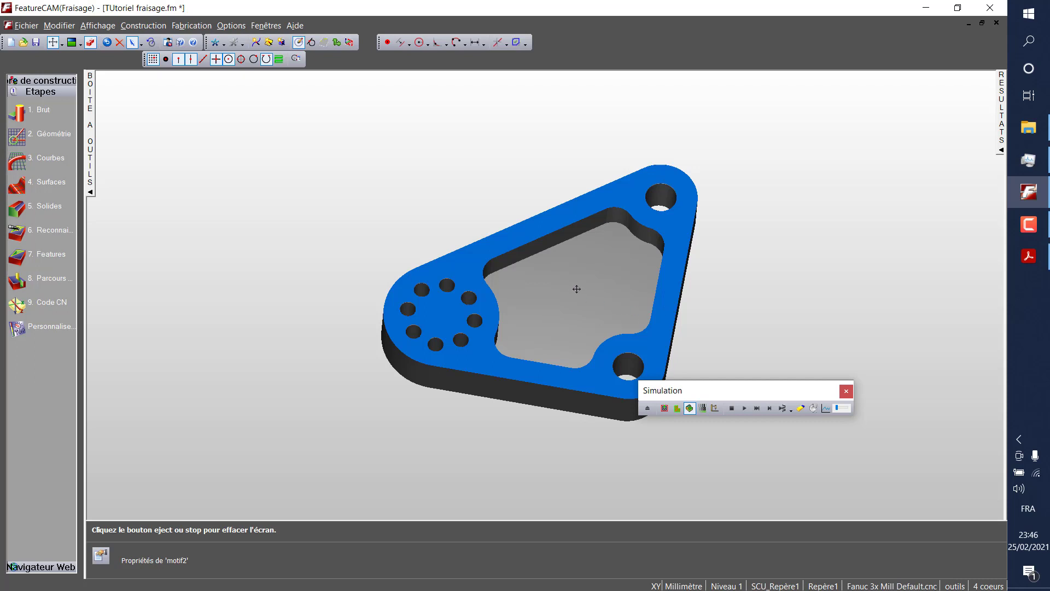
{"action": "left_click", "coordinate": [731, 408]}
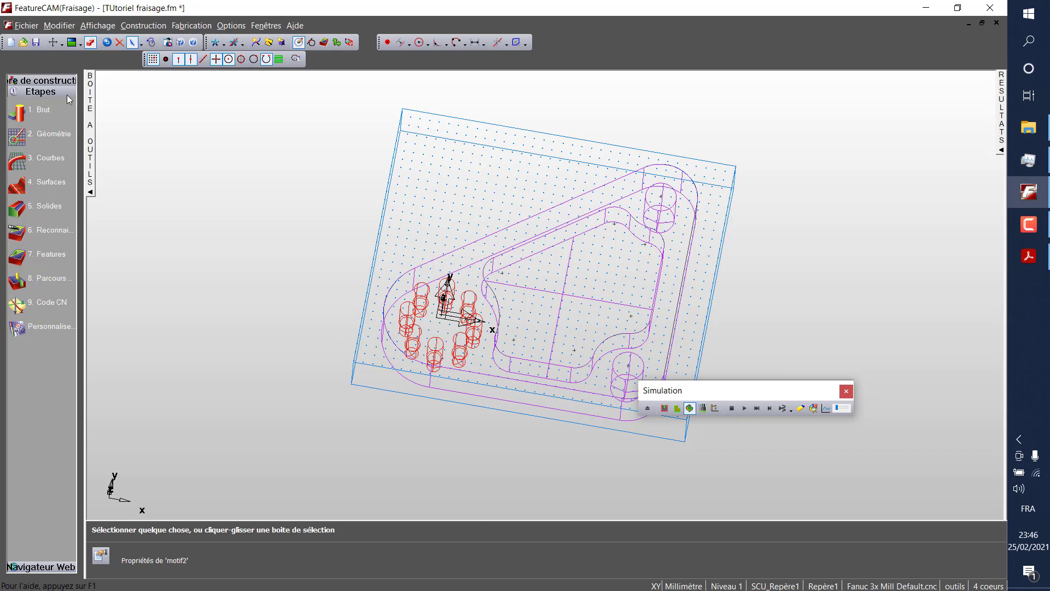
Switch the part to the top view (Dessus) and expand the results area again.
{"action": "left_click", "coordinate": [80, 44]}
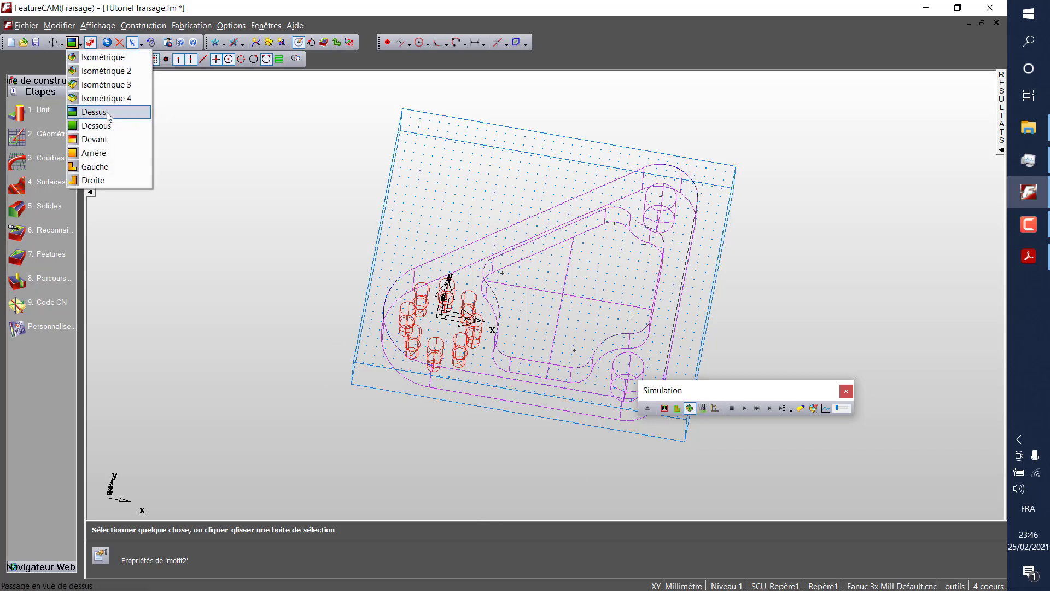
{"action": "left_click", "coordinate": [98, 111]}
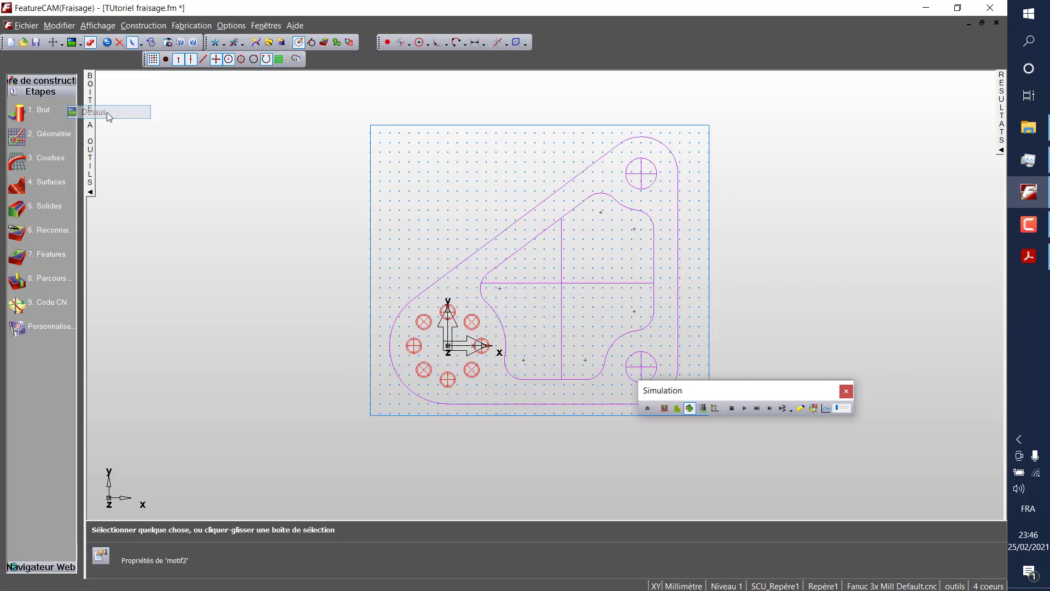
{"action": "left_click", "coordinate": [1002, 133]}
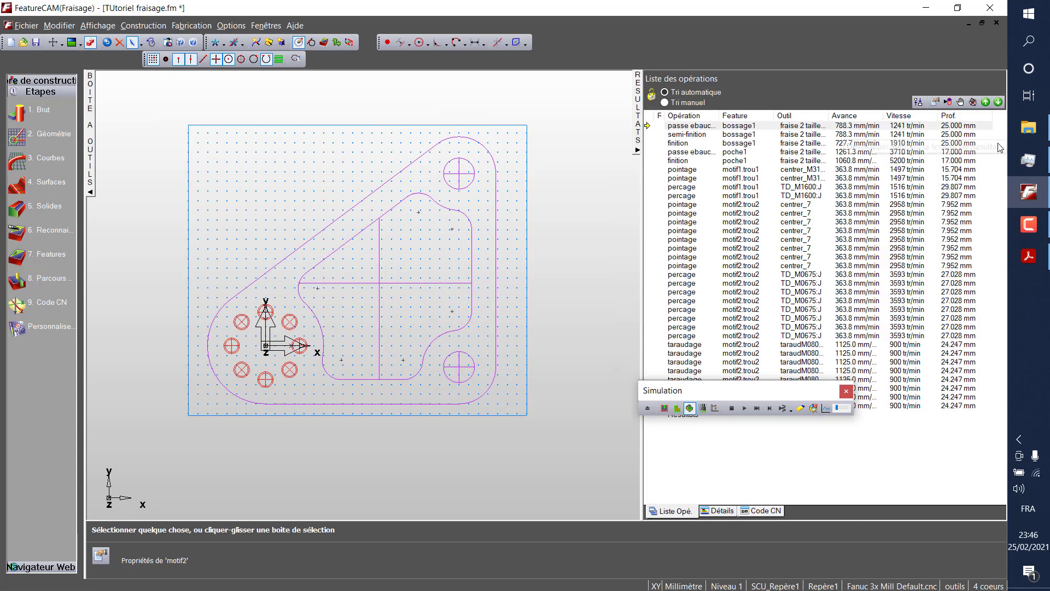
Try to display the NC code of the part, and return to the operations list.
{"action": "left_click", "coordinate": [755, 512]}
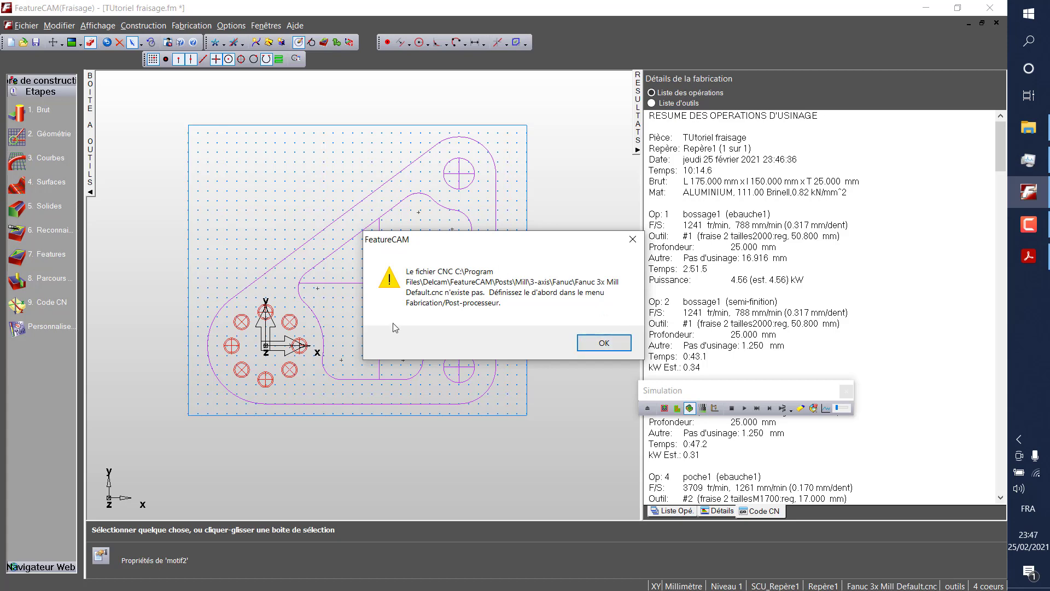
{"action": "left_click", "coordinate": [604, 342]}
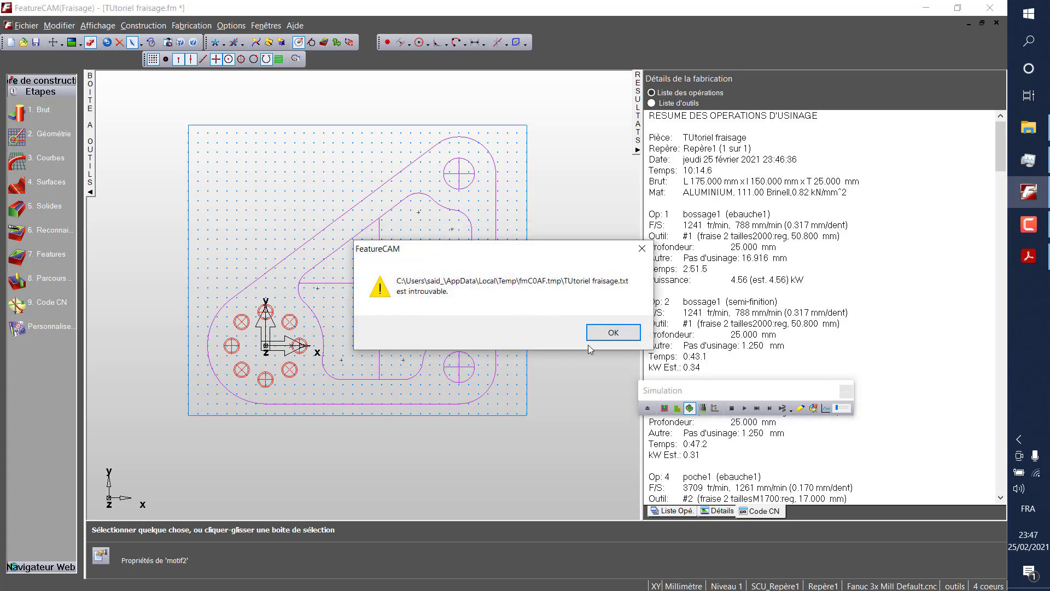
{"action": "left_click", "coordinate": [603, 332]}
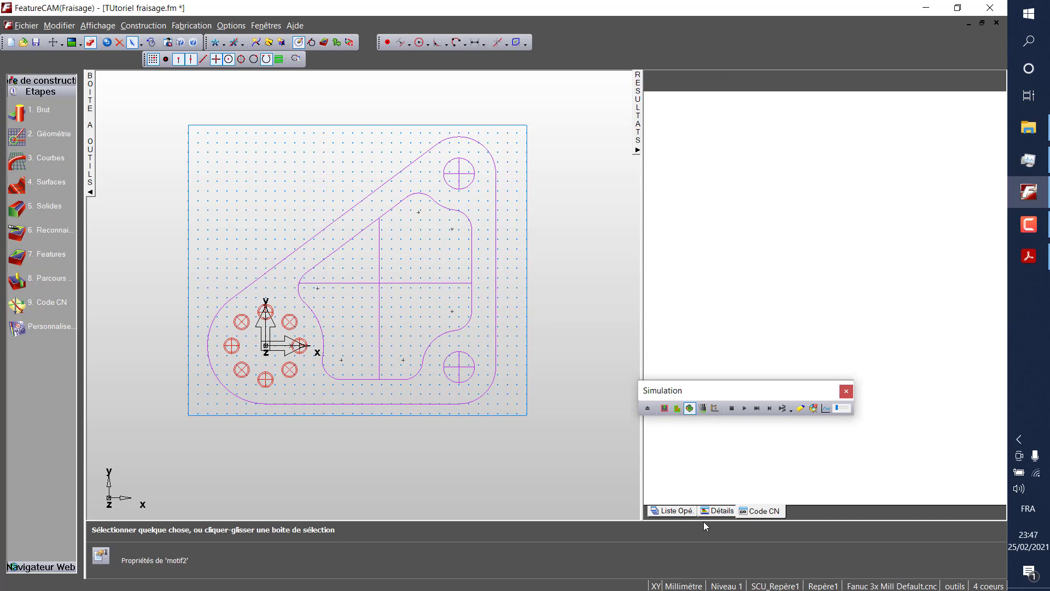
{"action": "left_click", "coordinate": [673, 510]}
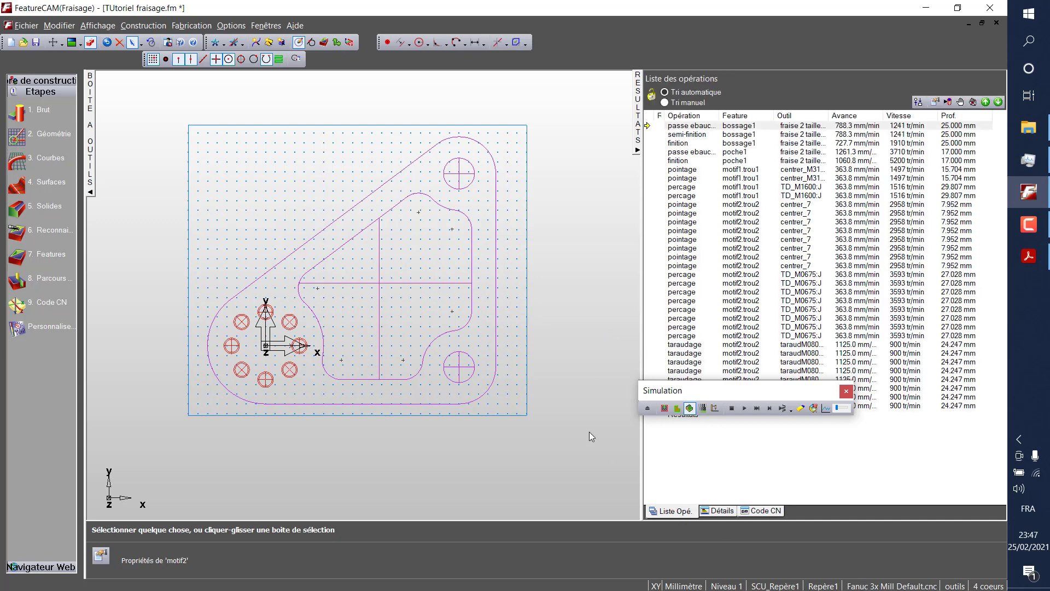
Set the milling post-processor to Fanuc_Robodrill.cnc and keep the other post-processor options.
{"action": "left_click", "coordinate": [204, 25]}
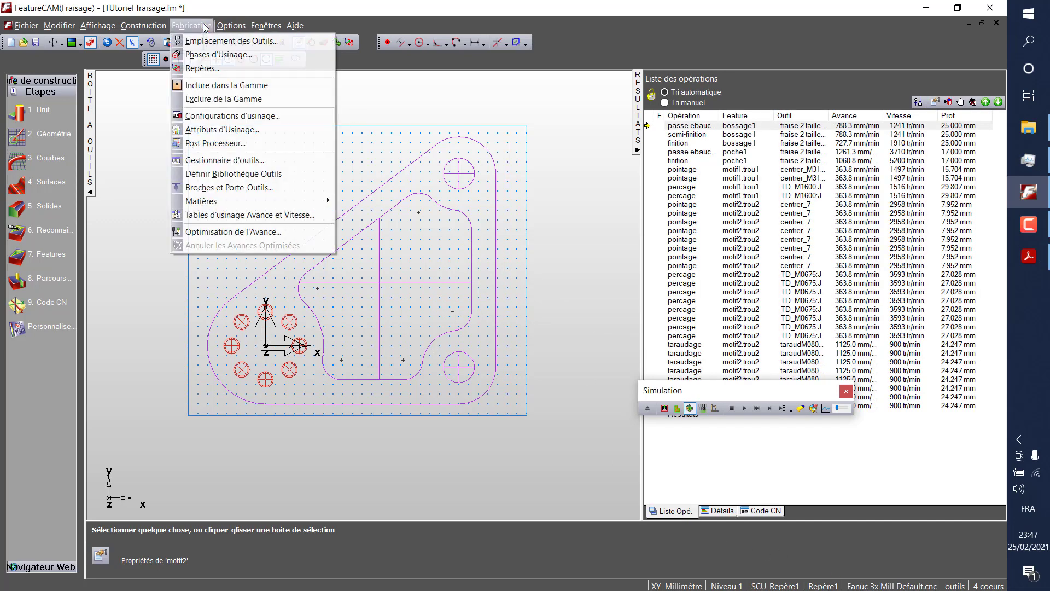
{"action": "left_click", "coordinate": [215, 142]}
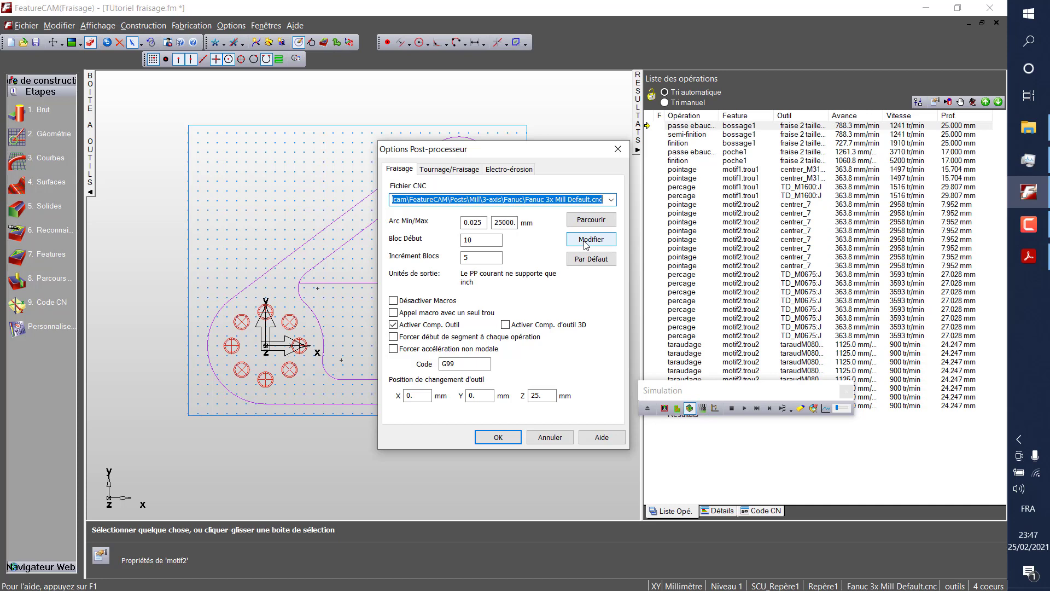
{"action": "left_click", "coordinate": [604, 219]}
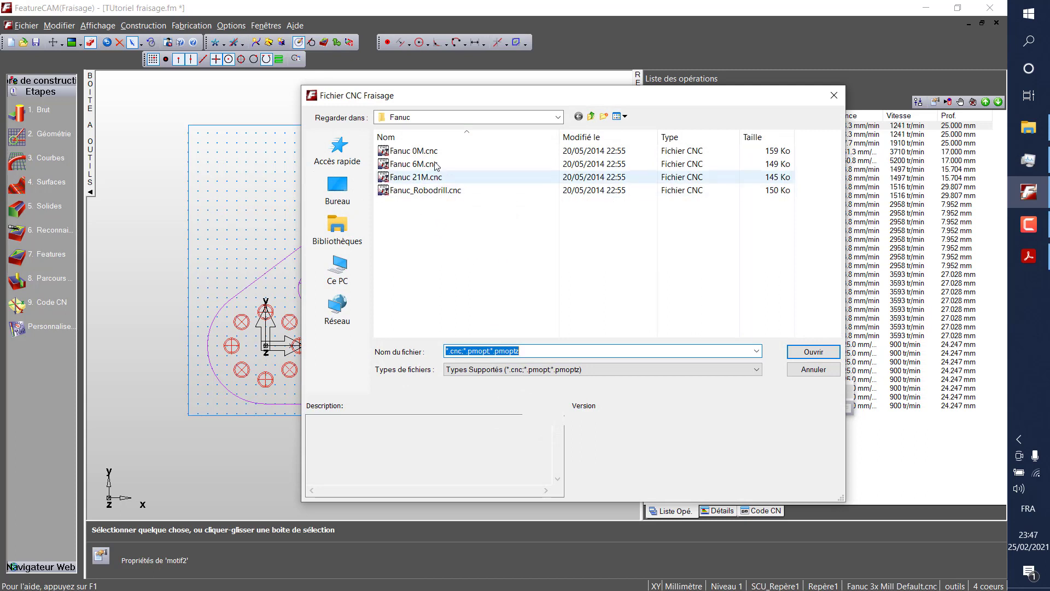
{"action": "left_click", "coordinate": [407, 273]}
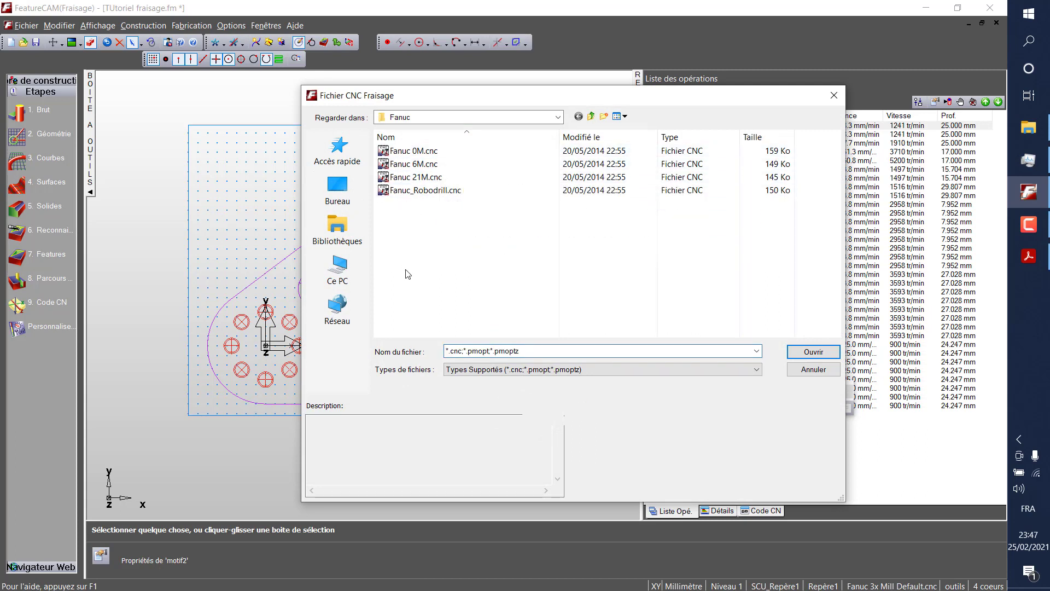
{"action": "left_click", "coordinate": [414, 191]}
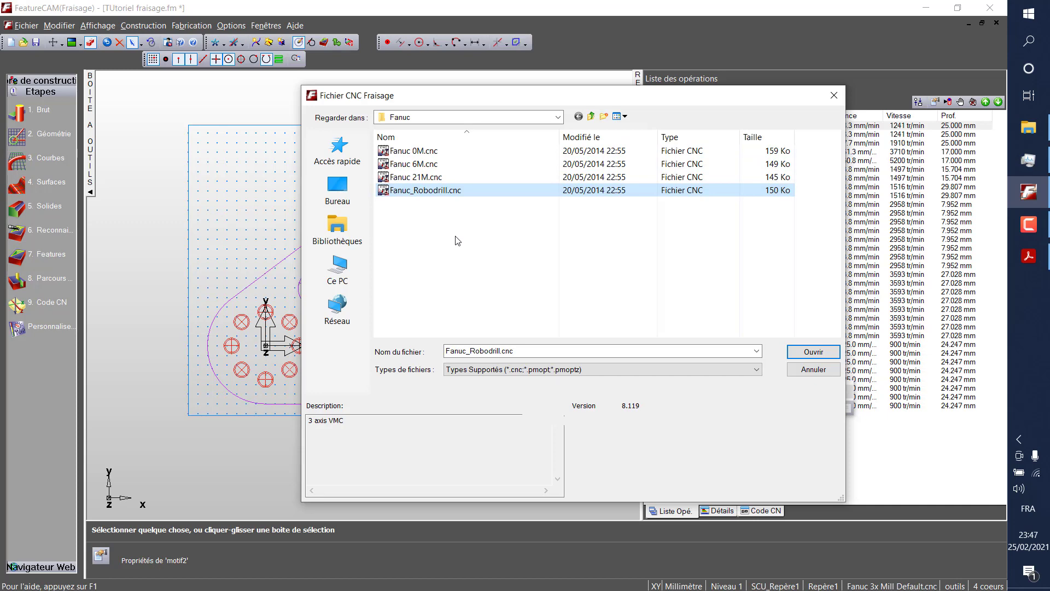
{"action": "left_click", "coordinate": [812, 353]}
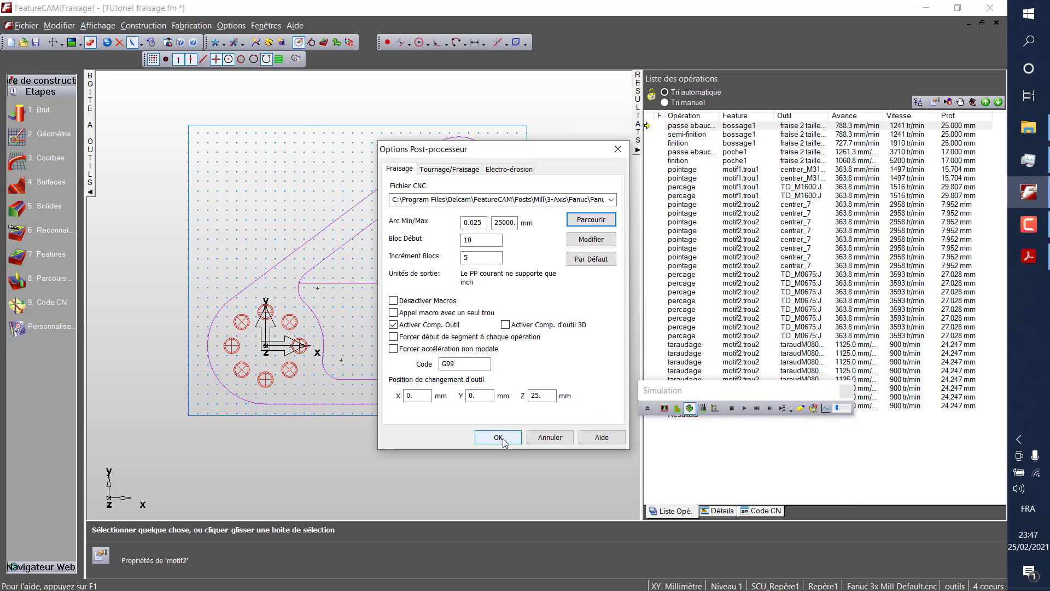
{"action": "left_click", "coordinate": [503, 438]}
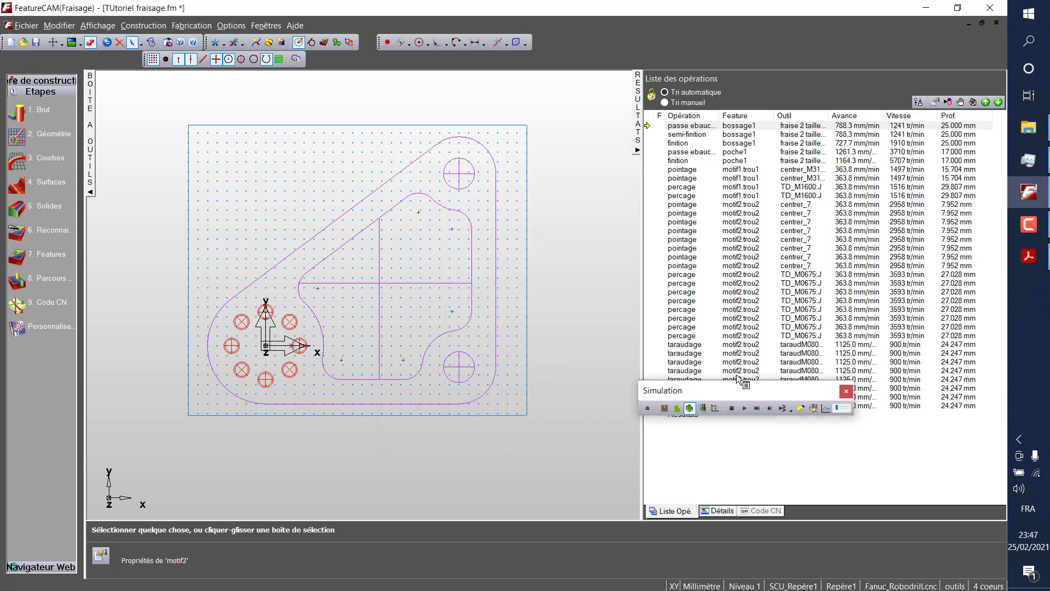
Rerun the 3D simulation with the chosen post-processor and check the pocket, drilled holes and radial tapped holes.
{"action": "left_click", "coordinate": [745, 408]}
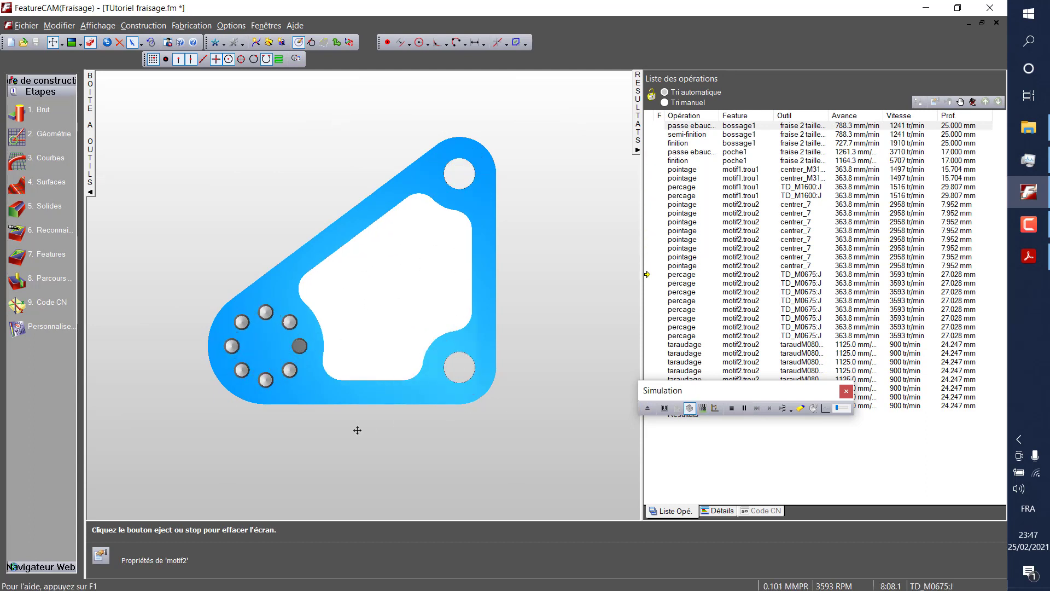
{"action": "left_click_drag", "start_coordinate": [353, 459], "coordinate": [362, 391]}
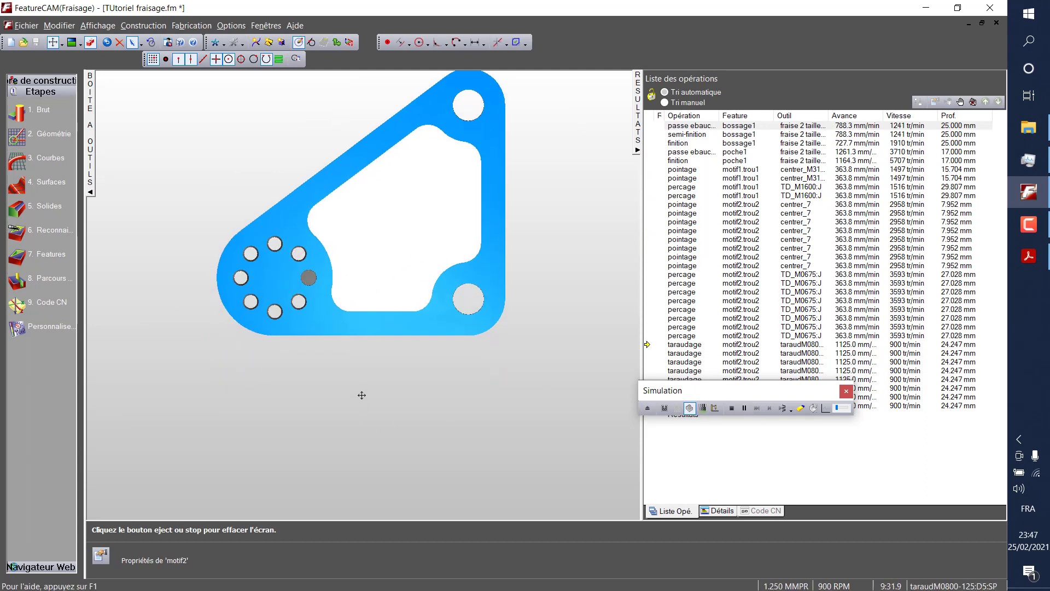
{"action": "left_click_drag", "start_coordinate": [404, 302], "coordinate": [396, 192]}
{"action": "scroll", "coordinate": [402, 294], "scroll_direction": "up", "scroll_amount": 2}
{"action": "left_click_drag", "start_coordinate": [346, 382], "coordinate": [405, 345]}
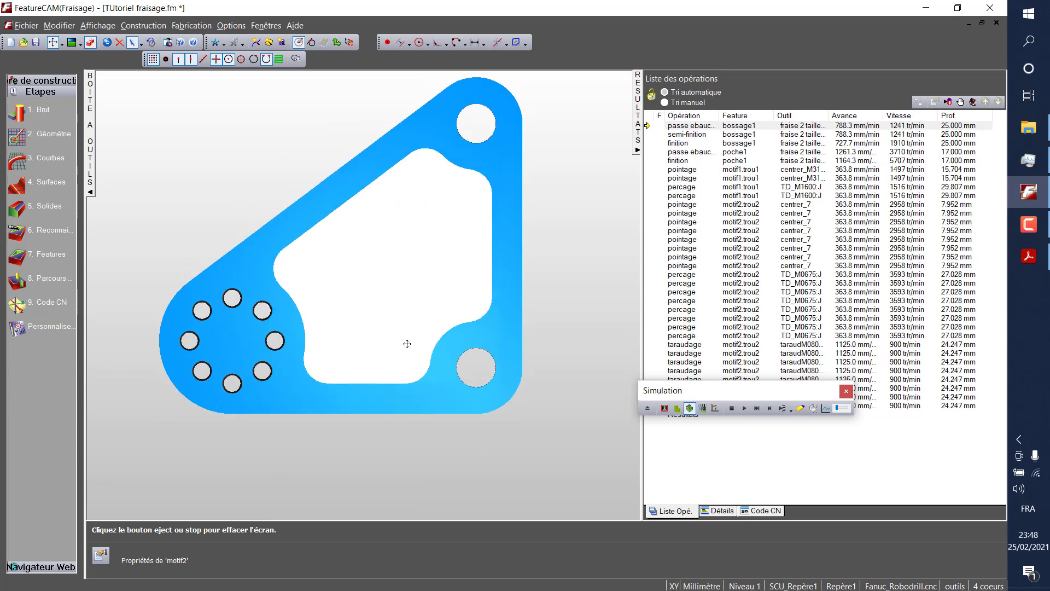
{"action": "left_click_drag", "start_coordinate": [428, 431], "coordinate": [432, 425]}
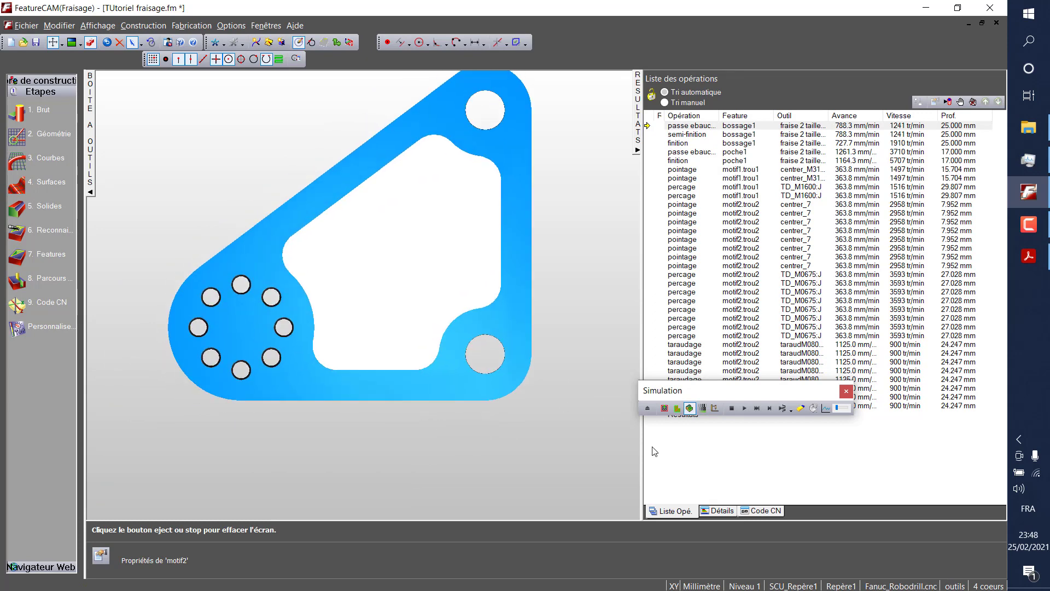
Display the generated NC code, move the simulation controls clear of it, and review the program through to its end.
{"action": "left_click", "coordinate": [764, 511]}
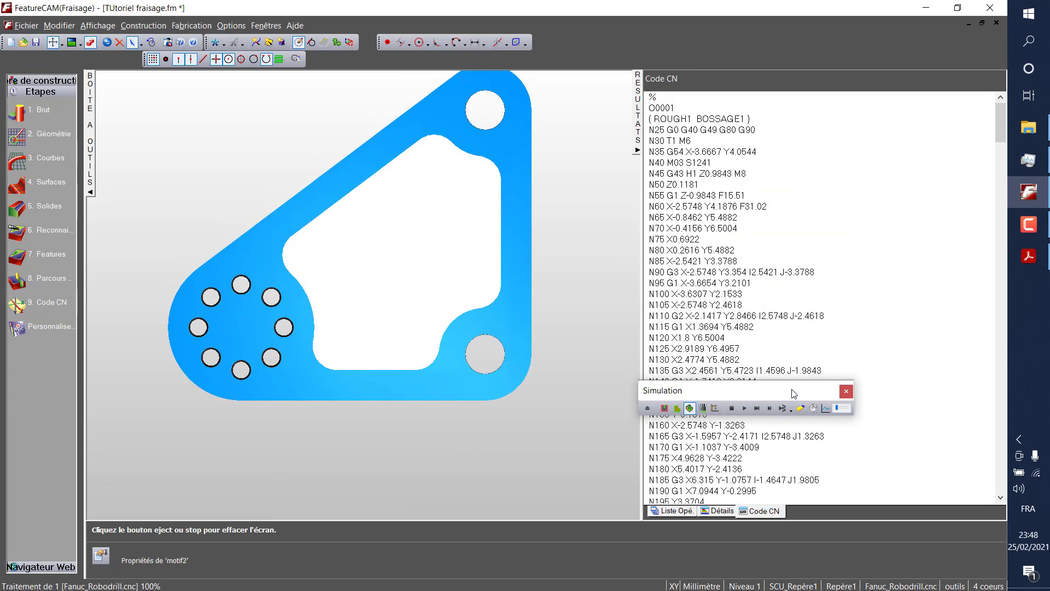
{"action": "left_click_drag", "start_coordinate": [780, 395], "coordinate": [433, 425]}
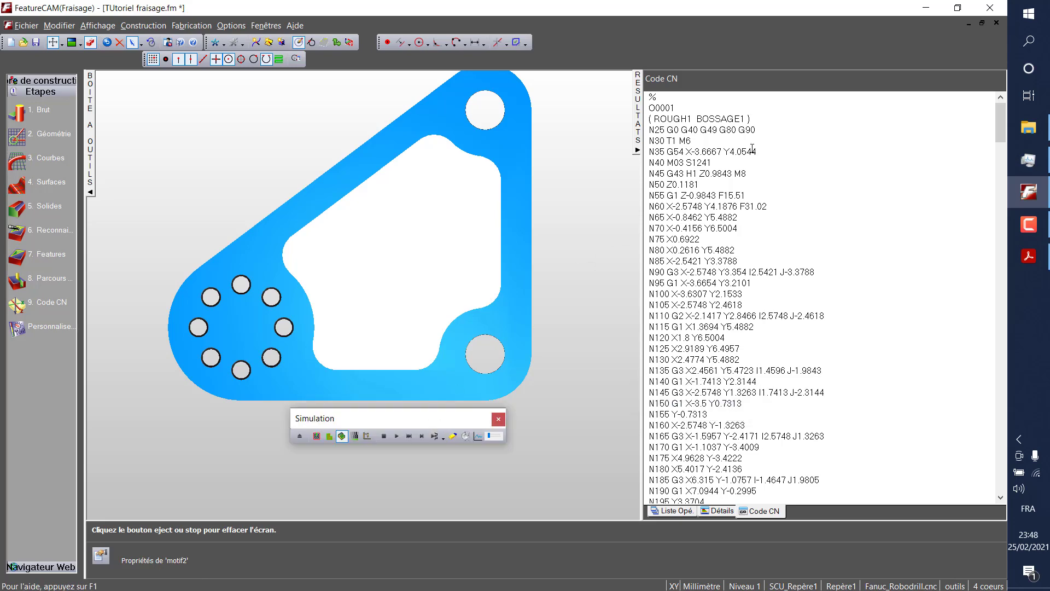
{"action": "scroll", "coordinate": [735, 168], "scroll_direction": "down", "scroll_amount": 20}
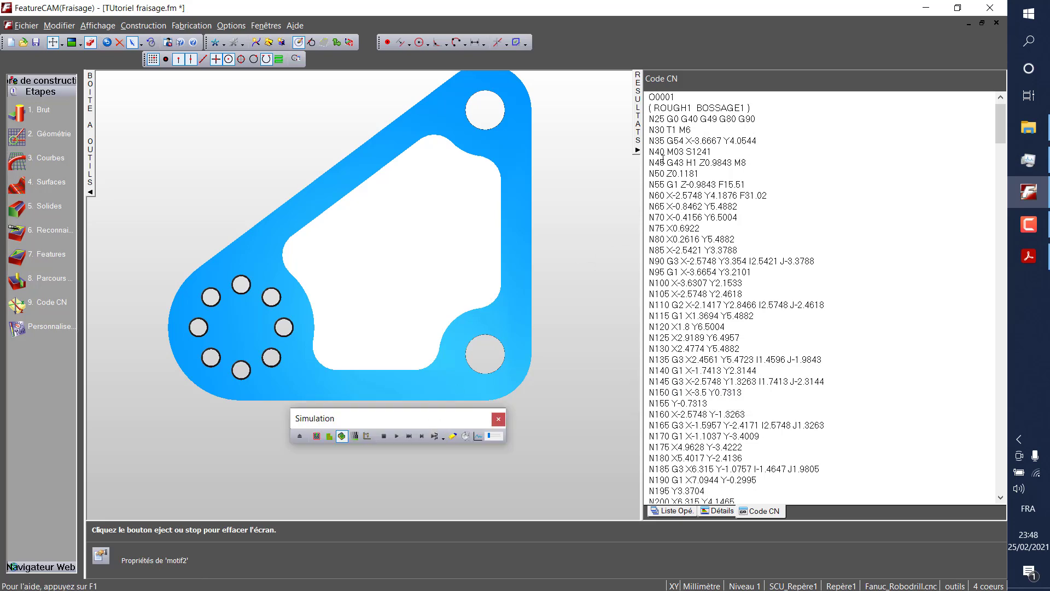
{"action": "scroll", "coordinate": [866, 315], "scroll_direction": "down", "scroll_amount": 20}
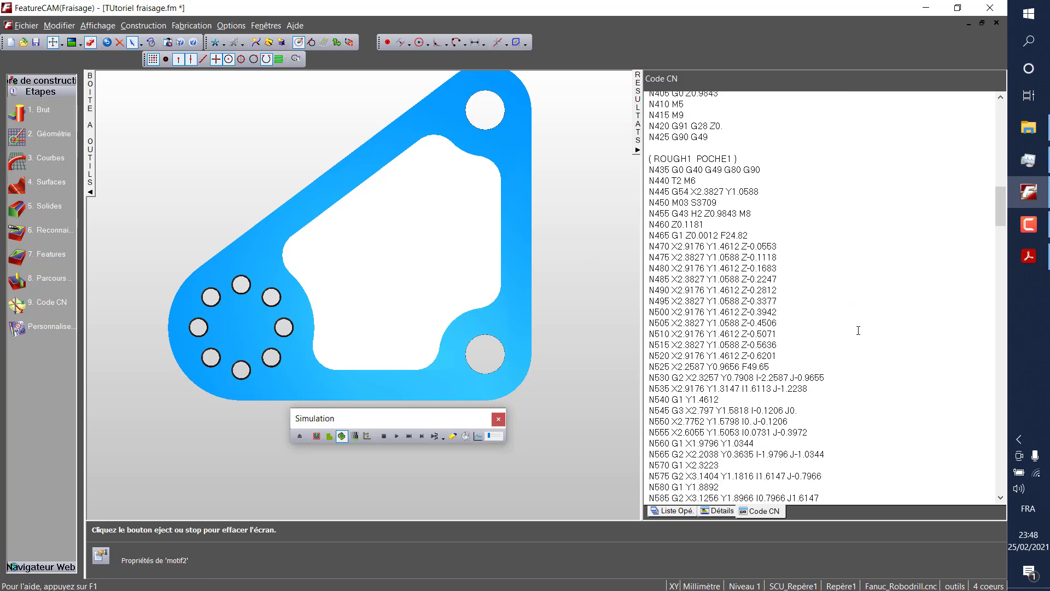
{"action": "scroll", "coordinate": [853, 357], "scroll_direction": "down", "scroll_amount": 20}
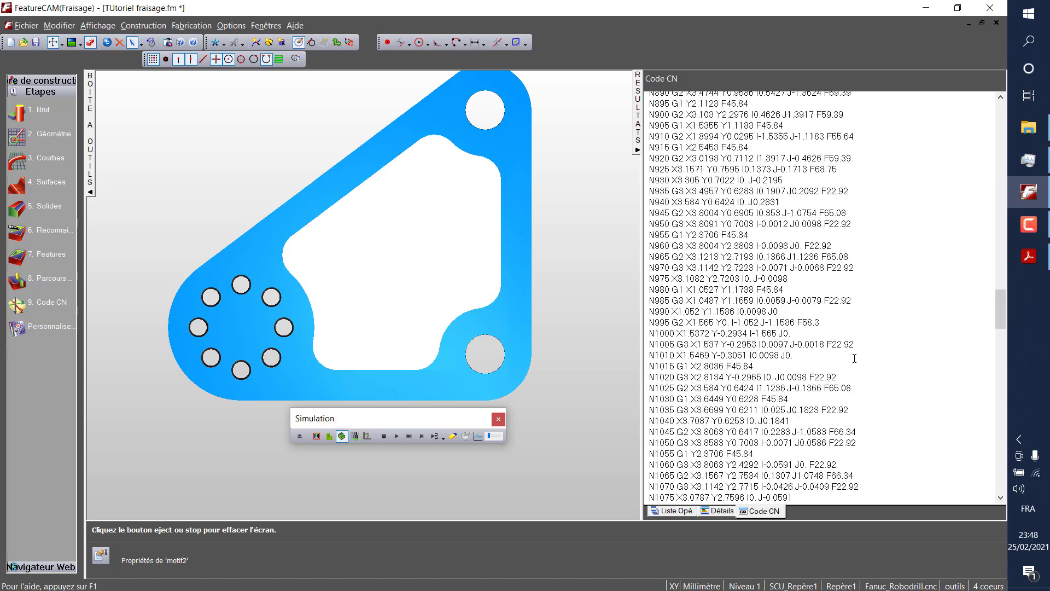
{"action": "scroll", "coordinate": [853, 370], "scroll_direction": "down", "scroll_amount": 20}
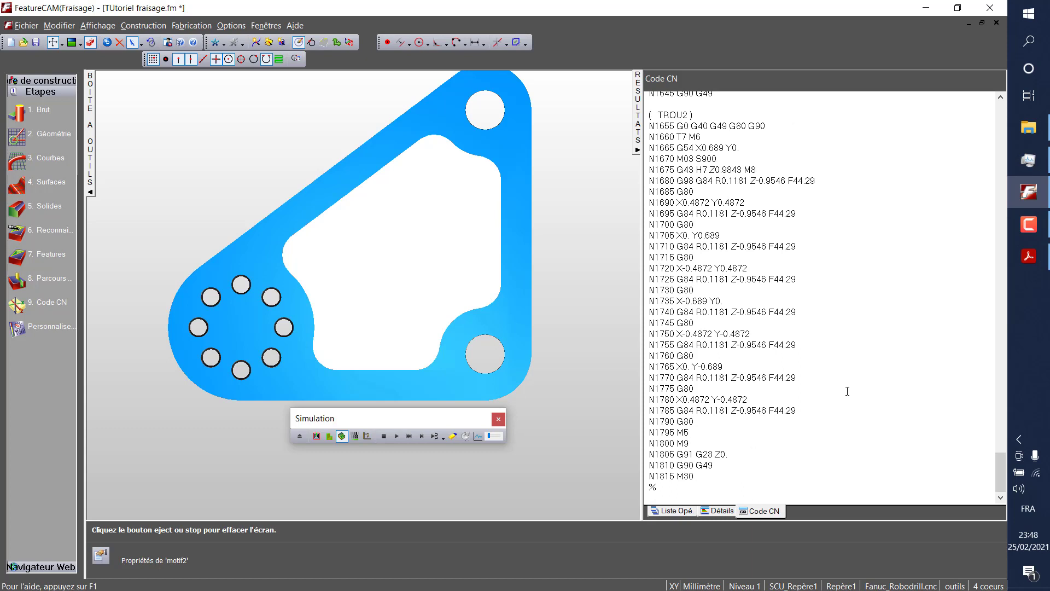
Save the NC code to the current directory as TUtoriel fraisage.DAT with all the default output files.
{"action": "left_click", "coordinate": [15, 306]}
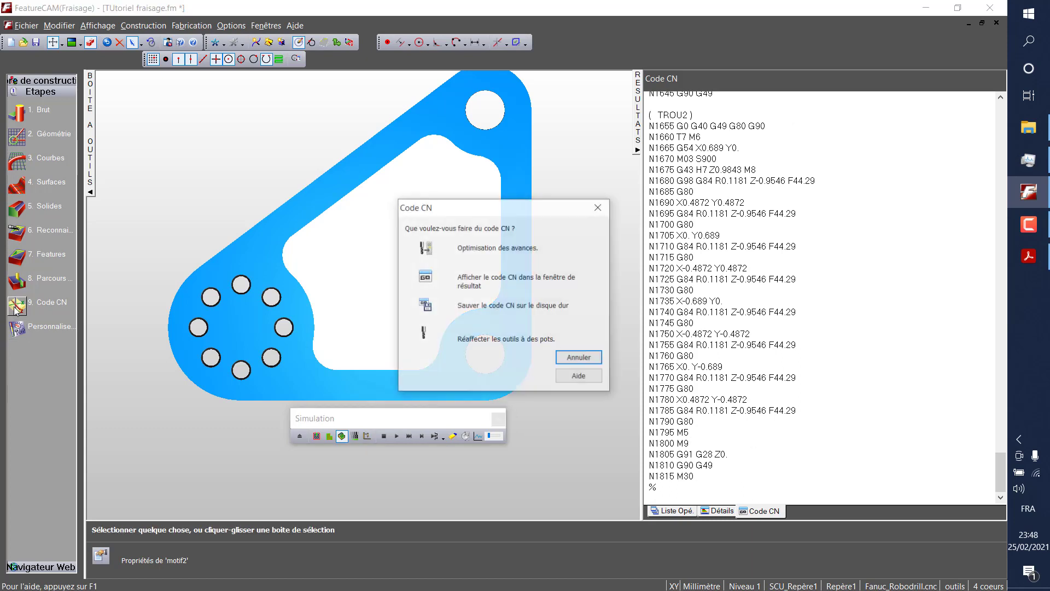
{"action": "left_click", "coordinate": [425, 306]}
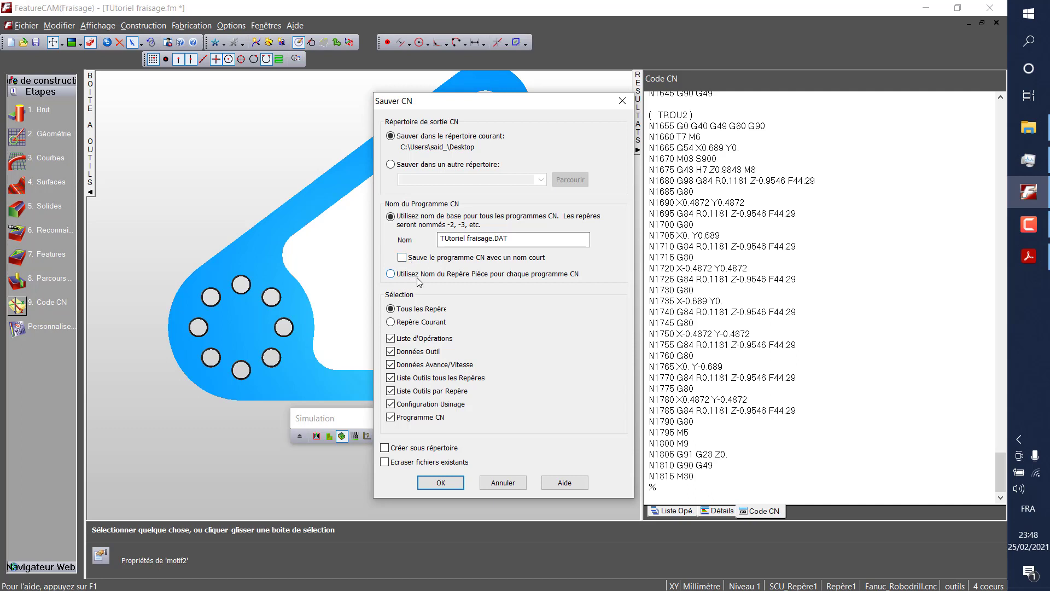
{"action": "left_click", "coordinate": [441, 483]}
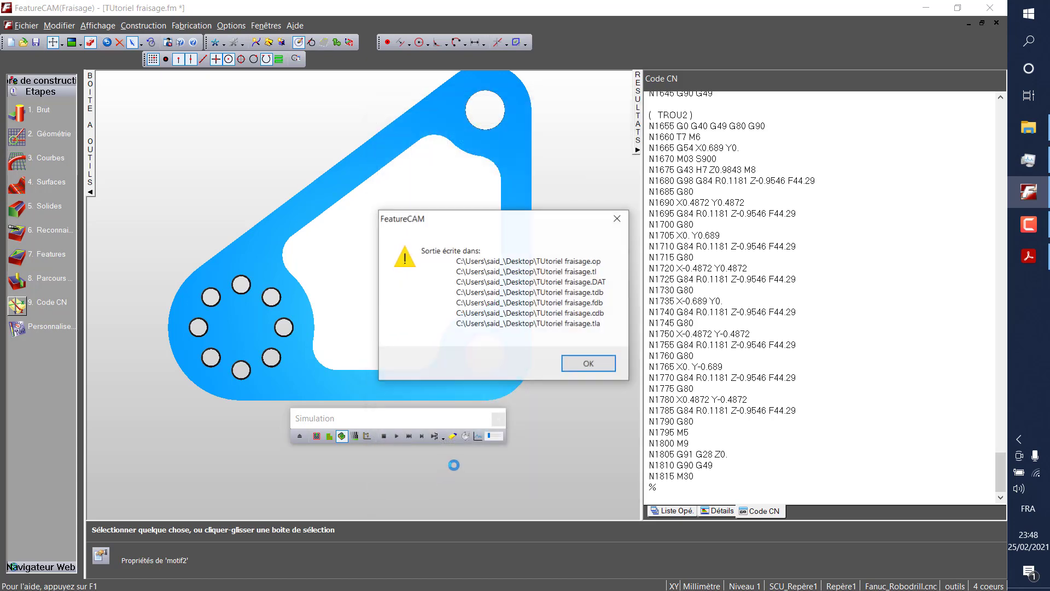
{"action": "left_click", "coordinate": [587, 364]}
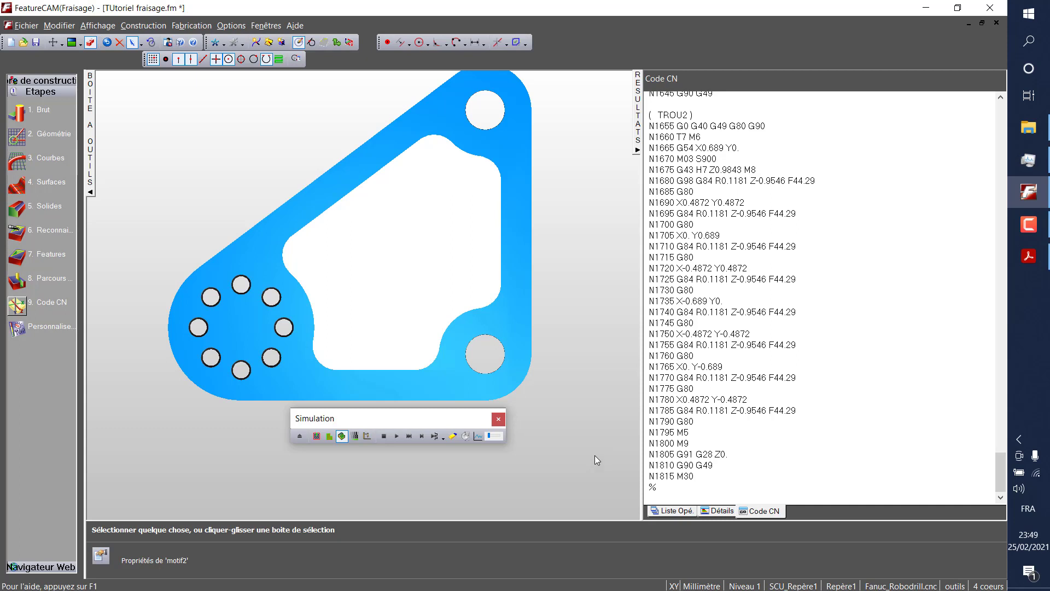
Review the NC code backwards from the program end, through the TROU2 hole cycles, to the start of the POCHE1 roughing operation.
{"action": "scroll", "coordinate": [594, 452], "scroll_direction": "up", "scroll_amount": 2}
{"action": "scroll", "coordinate": [592, 451], "scroll_direction": "down", "scroll_amount": 2}
{"action": "scroll", "coordinate": [817, 429], "scroll_direction": "up", "scroll_amount": 2}
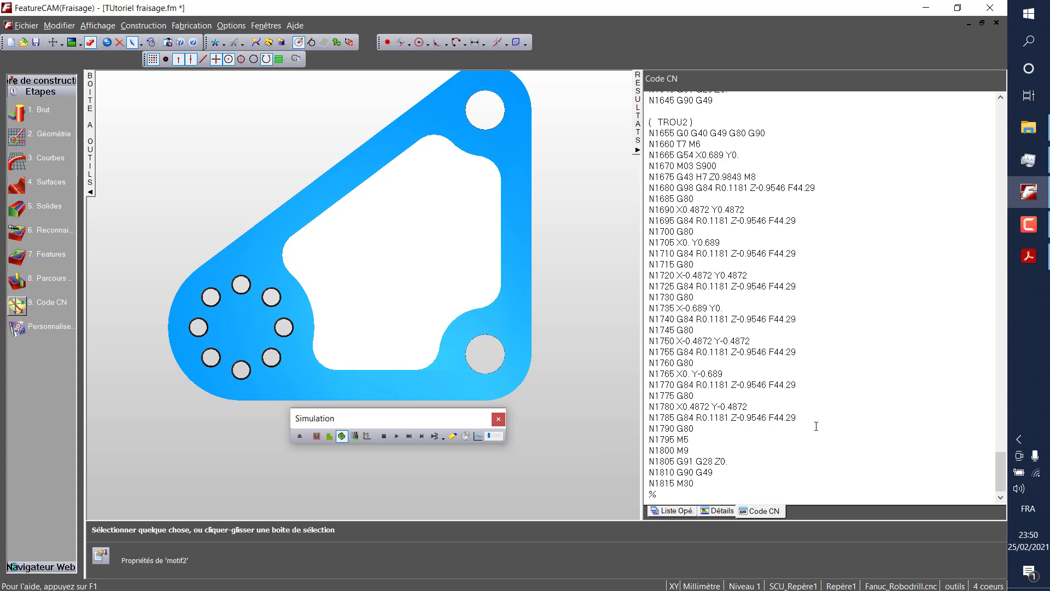
{"action": "scroll", "coordinate": [818, 430], "scroll_direction": "up", "scroll_amount": 20}
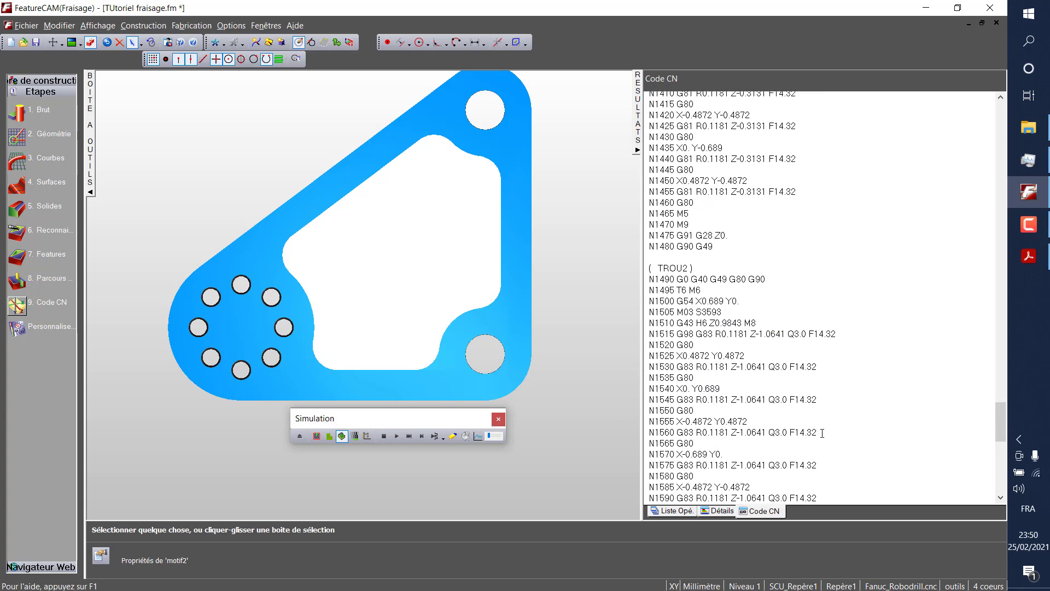
{"action": "scroll", "coordinate": [823, 434], "scroll_direction": "up", "scroll_amount": 20}
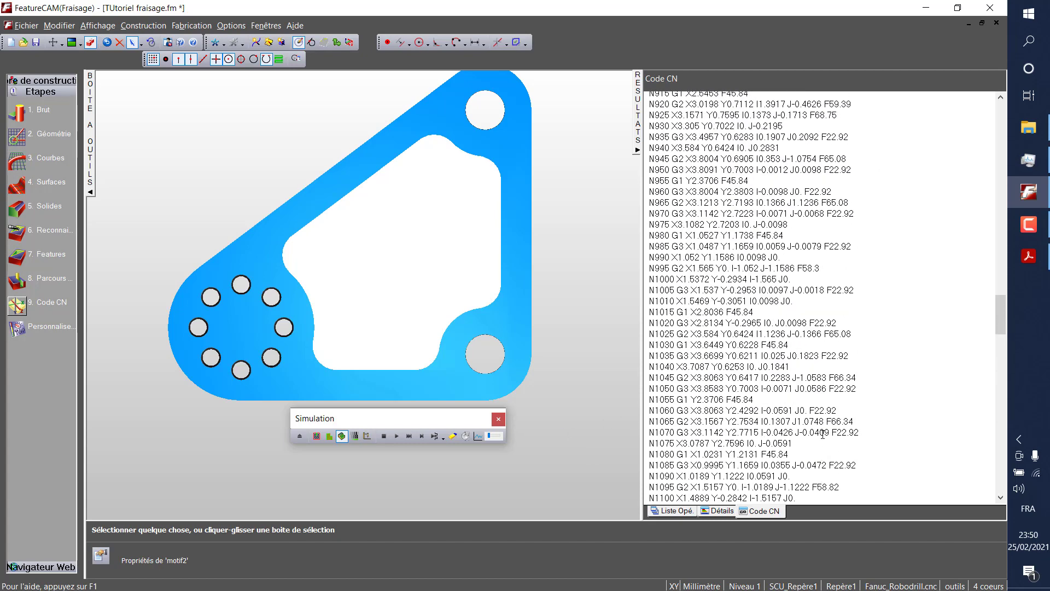
{"action": "scroll", "coordinate": [822, 433], "scroll_direction": "up", "scroll_amount": 20}
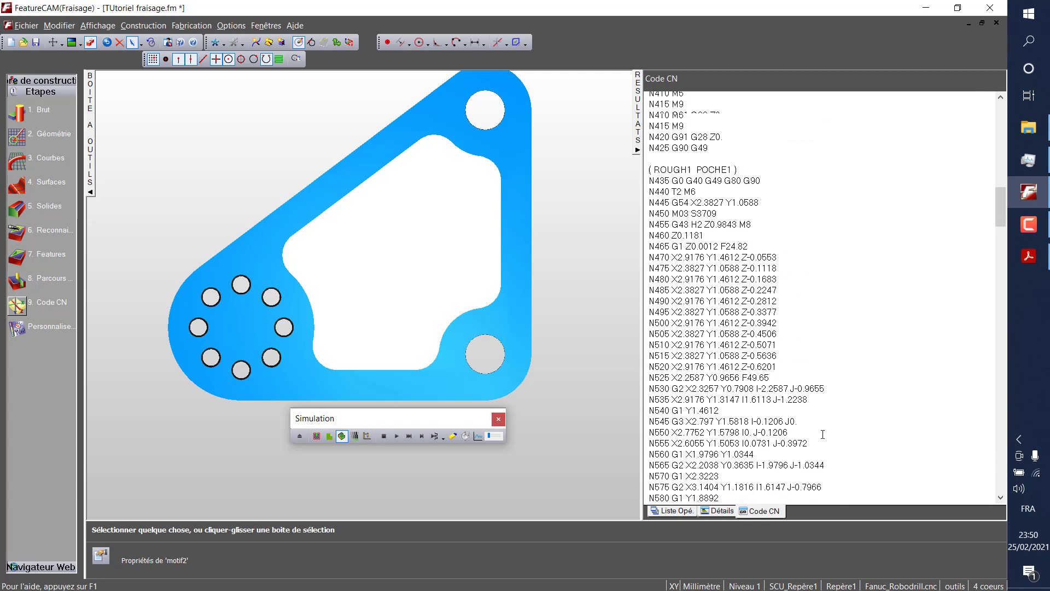
{"action": "scroll", "coordinate": [822, 434], "scroll_direction": "up", "scroll_amount": 4}
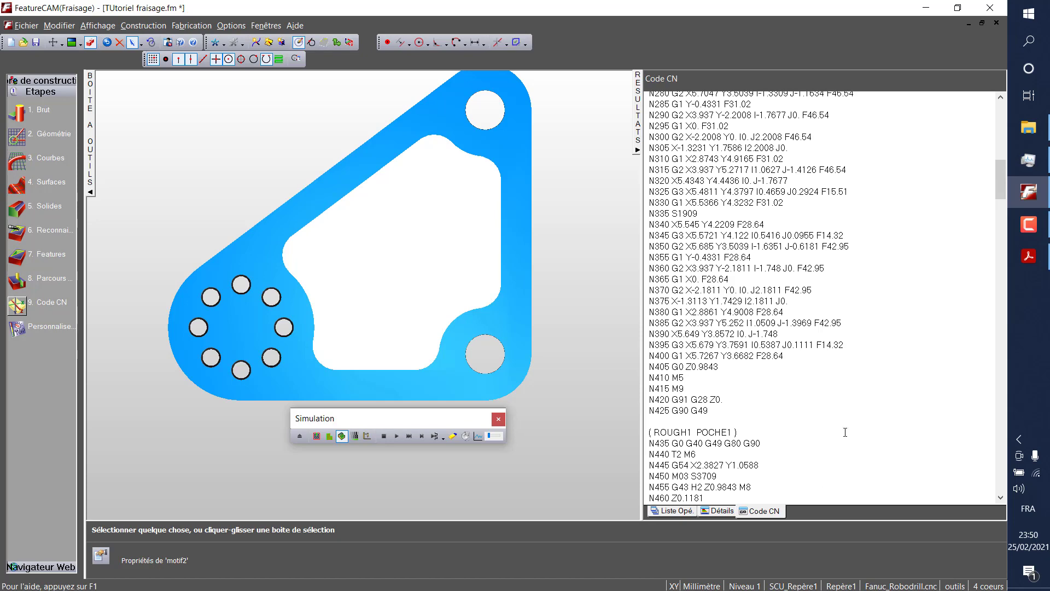
{"action": "left_click", "coordinate": [1028, 224]}
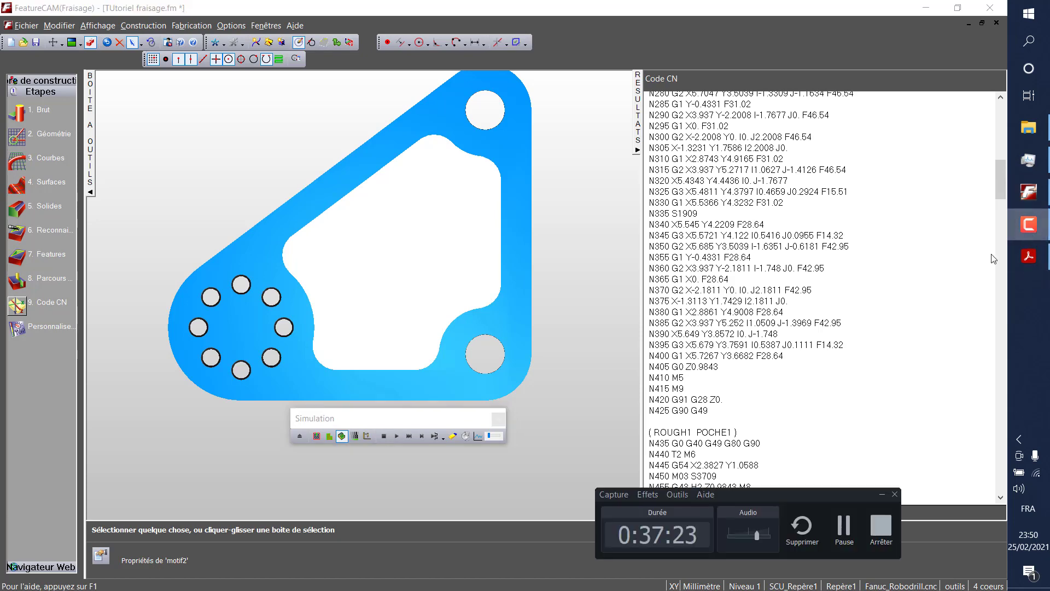
{"action": "left_click", "coordinate": [842, 533]}
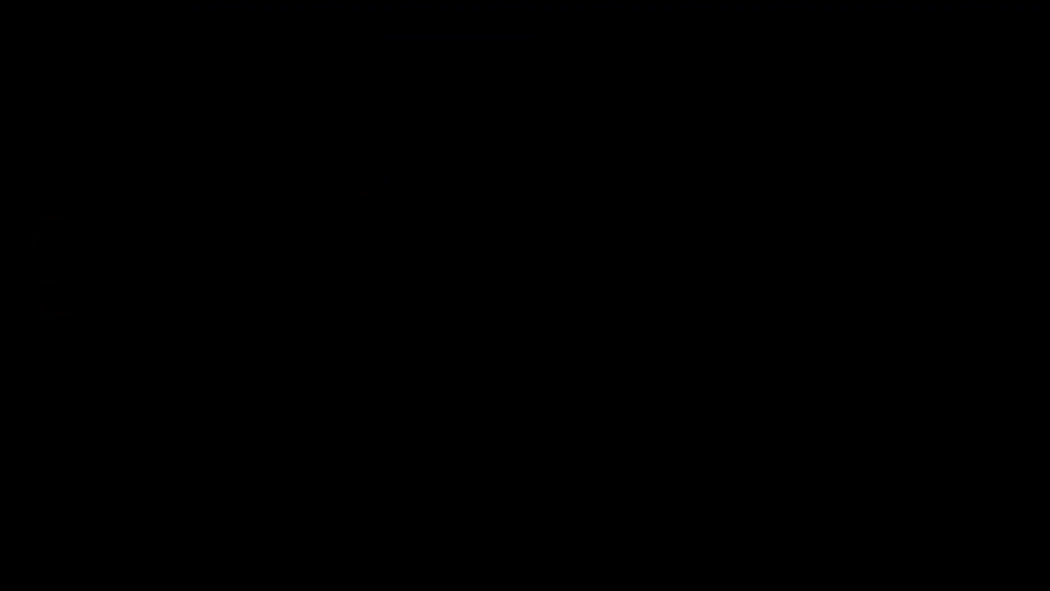